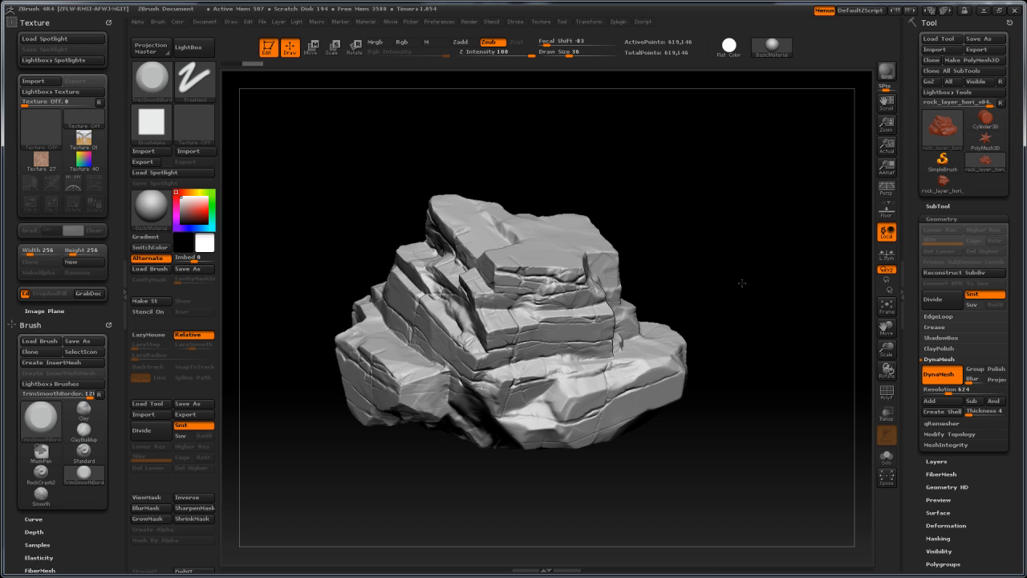
# Step: Trim the rock's upper ledge edges and side faces with the TrimSmoothBorder brush at draw size 36
pyautogui.moveTo(497, 212)
pyautogui.mouseDown()
pyautogui.moveTo(465, 220)
pyautogui.moveTo(498, 213)
pyautogui.mouseUp()
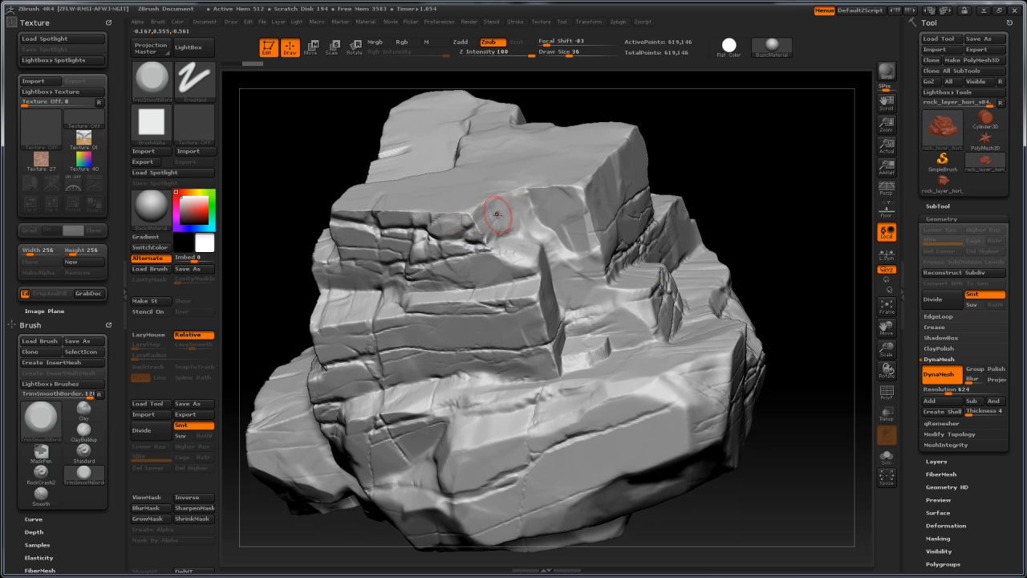
pyautogui.moveTo(757, 211); pyautogui.dragTo(788, 204)
pyautogui.moveTo(423, 335); pyautogui.dragTo(422, 356)
pyautogui.moveTo(764, 246)
pyautogui.mouseDown()
pyautogui.moveTo(719, 225)
pyautogui.moveTo(734, 193)
pyautogui.moveTo(534, 225)
pyautogui.mouseUp()
# Step: Chisel cracks into the rock's layered faces with the RockCrash2 brush and smooth part of the surface
pyautogui.press('2')
pyautogui.moveTo(459, 258); pyautogui.dragTo(471, 261)
pyautogui.moveTo(332, 207); pyautogui.dragTo(327, 178)
pyautogui.moveTo(435, 263)
pyautogui.keyDown('shift'); pyautogui.mouseDown()
pyautogui.moveTo(424, 261)
pyautogui.moveTo(468, 257)
pyautogui.moveTo(438, 255)
pyautogui.moveTo(453, 243)
pyautogui.mouseUp(); pyautogui.keyUp('shift')
pyautogui.moveTo(737, 139); pyautogui.dragTo(664, 243)
pyautogui.keyDown('alt'); pyautogui.moveTo(658, 242); pyautogui.dragTo(692, 309); pyautogui.keyUp('alt')
pyautogui.keyDown('alt'); pyautogui.moveTo(693, 309); pyautogui.dragTo(807, 239); pyautogui.keyUp('alt')
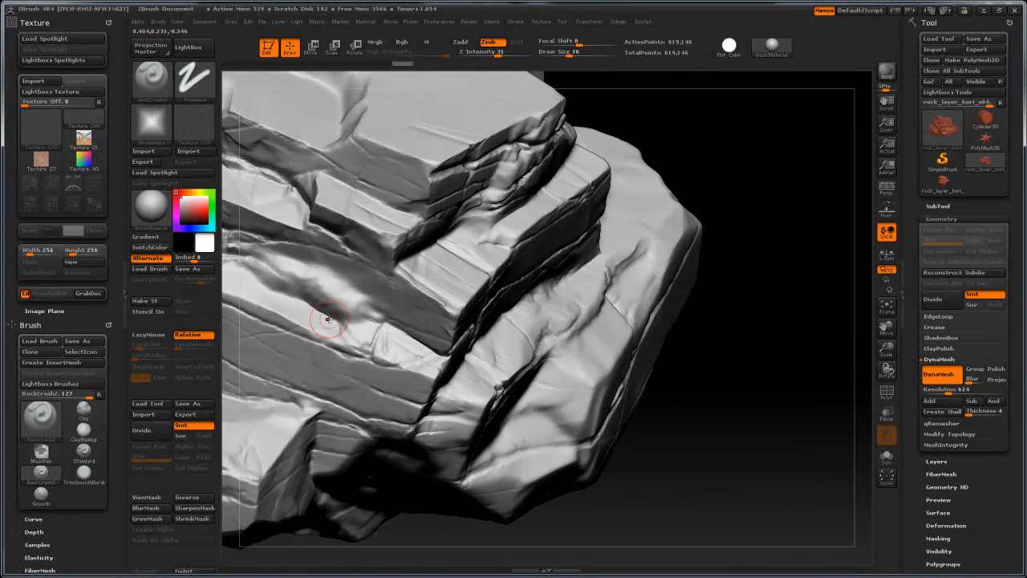
# Step: Flatten the rough patch on the side layers and the upper ledge with the TrimSmoothBorder brush at draw size 56
pyautogui.press('shift')
pyautogui.press(']')
pyautogui.press(']')
pyautogui.moveTo(328, 330); pyautogui.dragTo(346, 335)
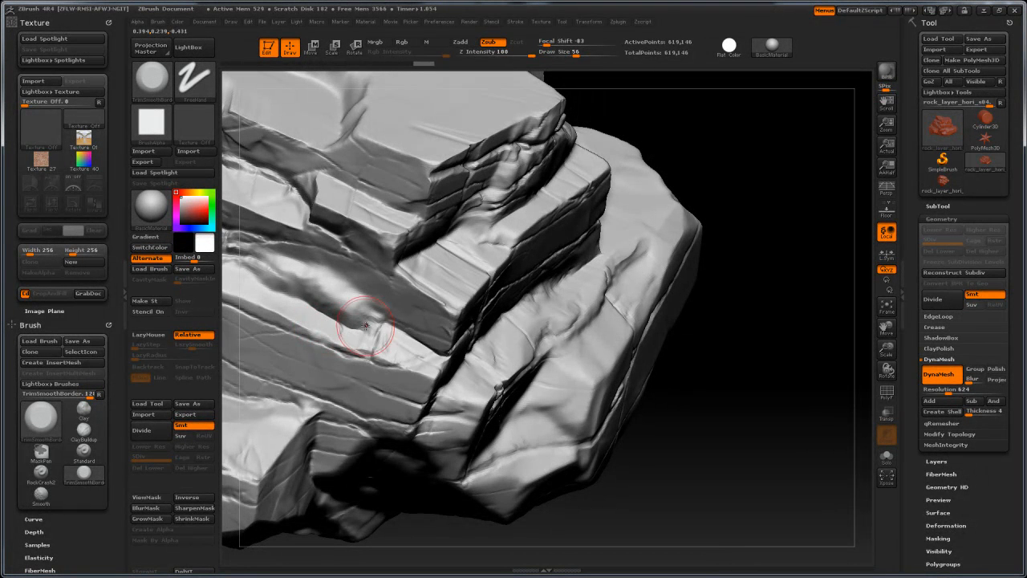
pyautogui.moveTo(756, 361); pyautogui.dragTo(726, 317)
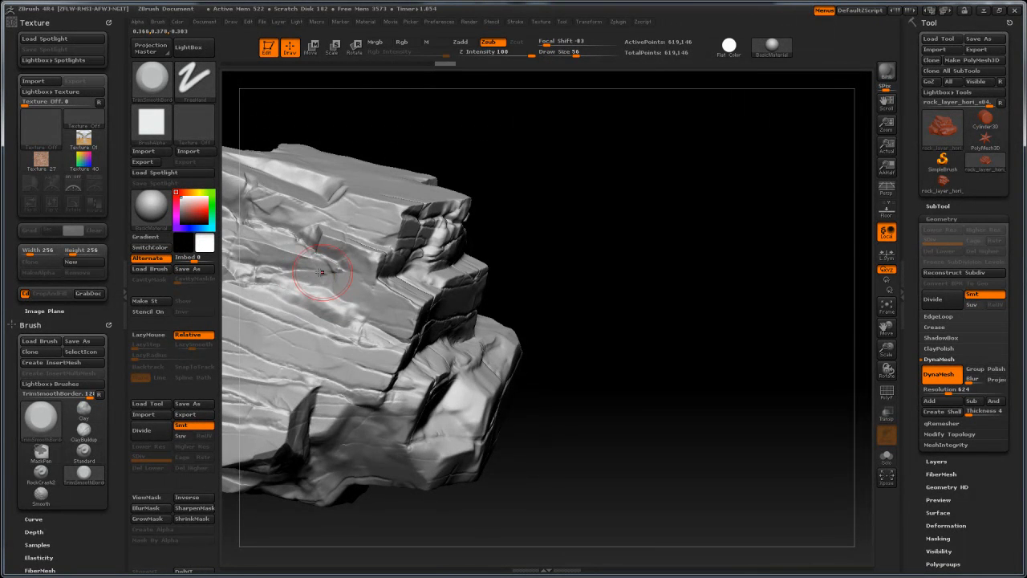
pyautogui.moveTo(771, 252)
pyautogui.mouseDown()
pyautogui.moveTo(676, 243)
pyautogui.moveTo(706, 198)
pyautogui.moveTo(712, 233)
pyautogui.mouseUp()
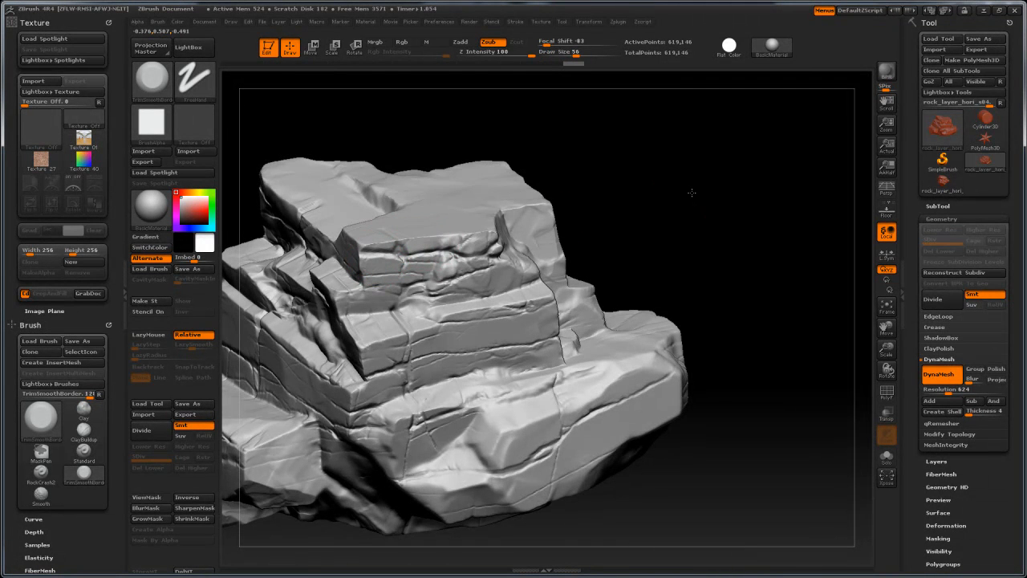
pyautogui.moveTo(693, 193); pyautogui.dragTo(683, 238)
pyautogui.moveTo(438, 234); pyautogui.dragTo(365, 246)
pyautogui.moveTo(650, 195); pyautogui.dragTo(708, 284)
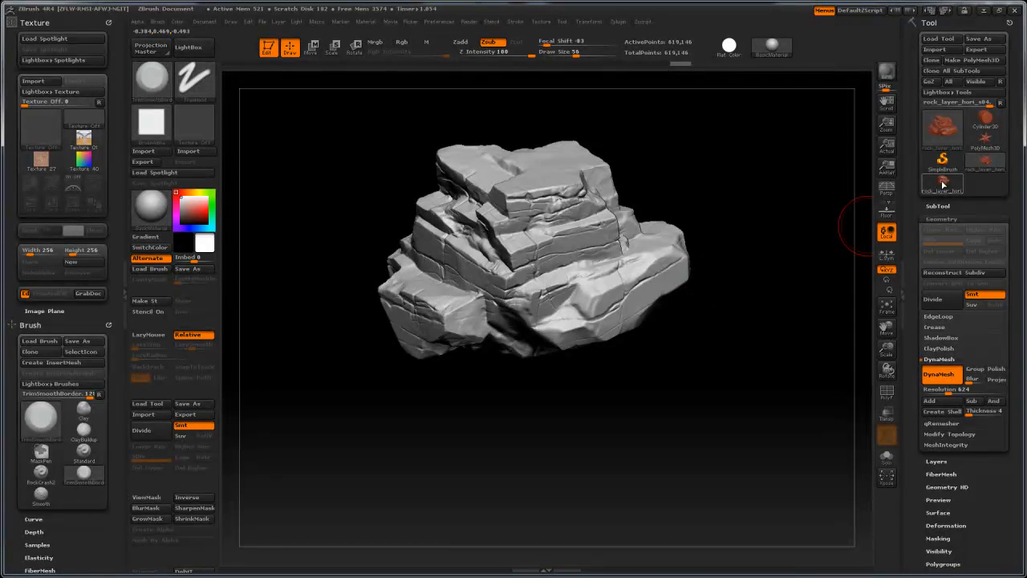
# Step: Compare the current rock with the rock_layer_hori_s04_h2 version and make the latter the active model
pyautogui.click(946, 185)
pyautogui.moveTo(755, 355); pyautogui.dragTo(701, 368)
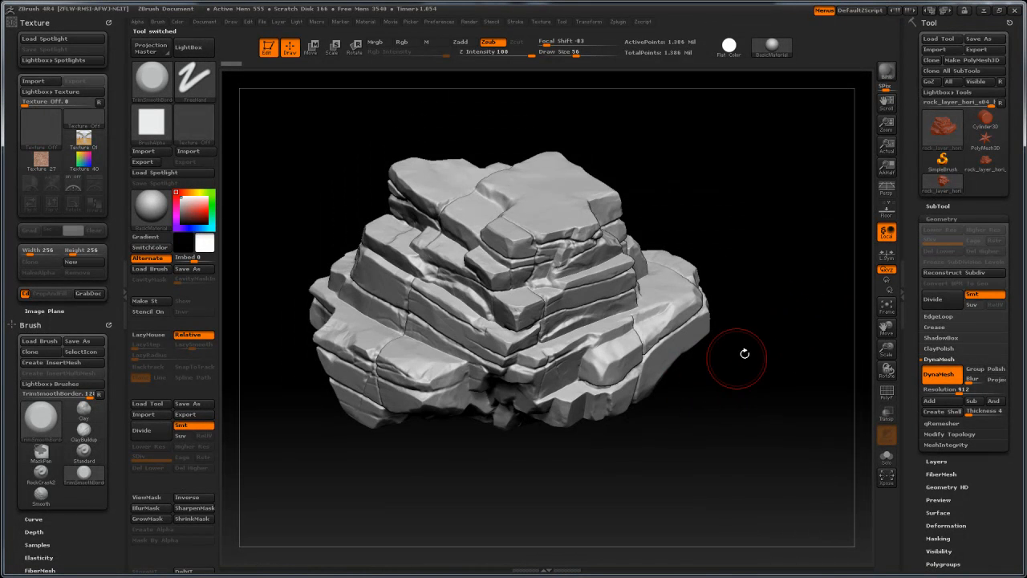
pyautogui.click(994, 167)
pyautogui.moveTo(990, 169)
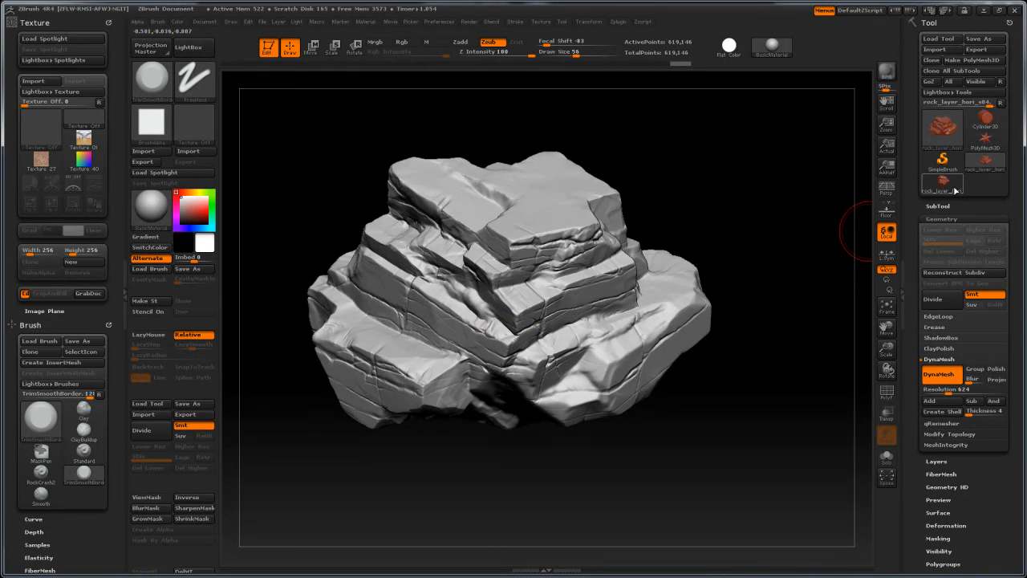
pyautogui.moveTo(954, 191)
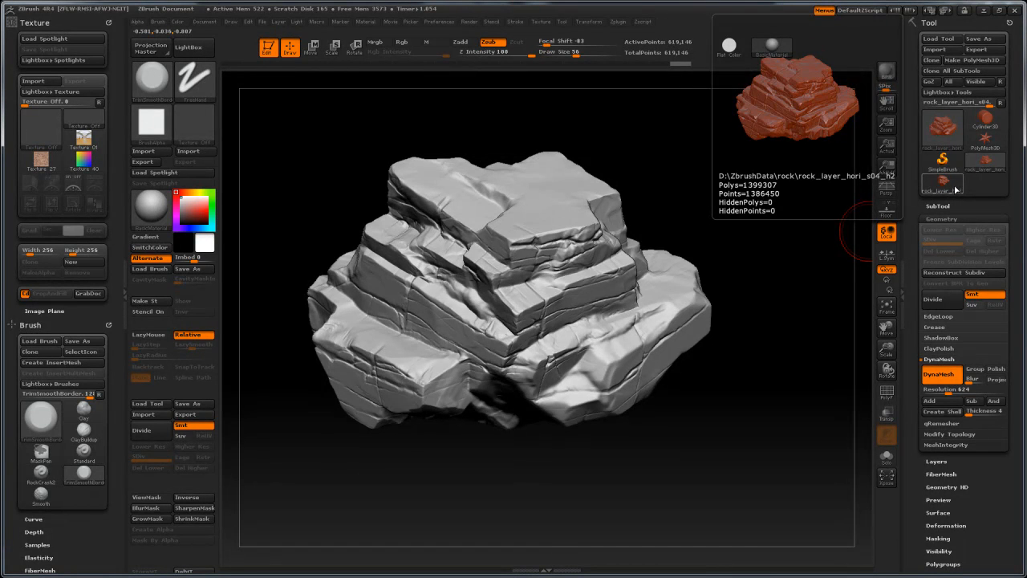
pyautogui.click(954, 189)
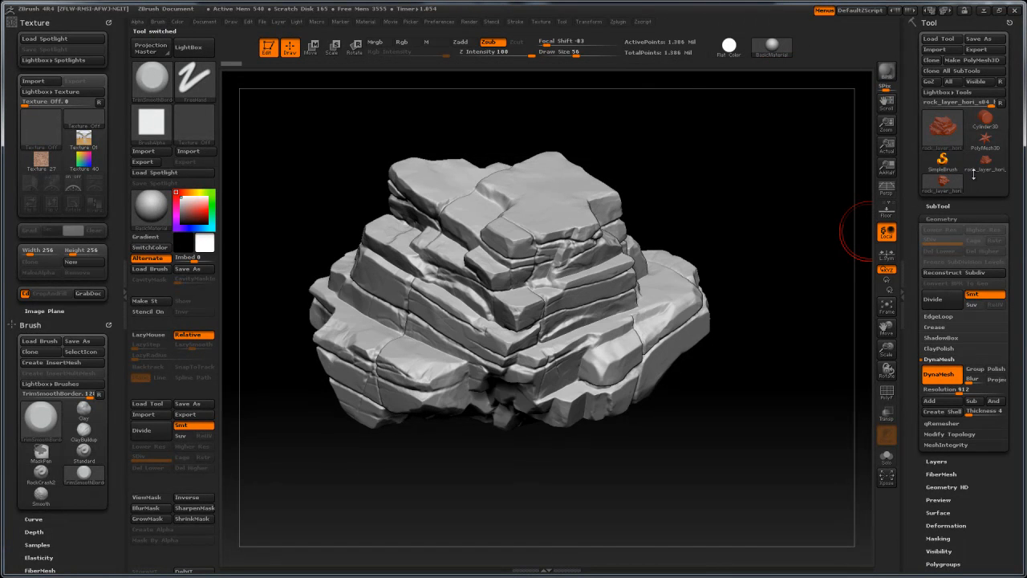
pyautogui.moveTo(933, 195)
pyautogui.moveTo(761, 256)
pyautogui.mouseDown()
pyautogui.moveTo(752, 248)
pyautogui.moveTo(763, 254)
pyautogui.moveTo(768, 242)
pyautogui.mouseUp()
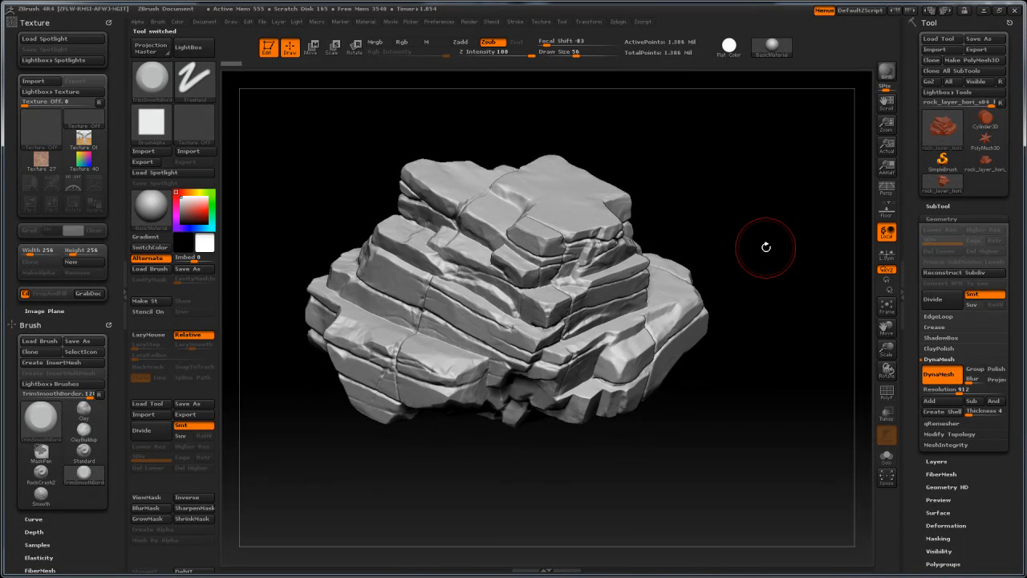
pyautogui.moveTo(762, 247)
pyautogui.mouseDown()
pyautogui.moveTo(752, 238)
pyautogui.moveTo(753, 261)
pyautogui.mouseUp()
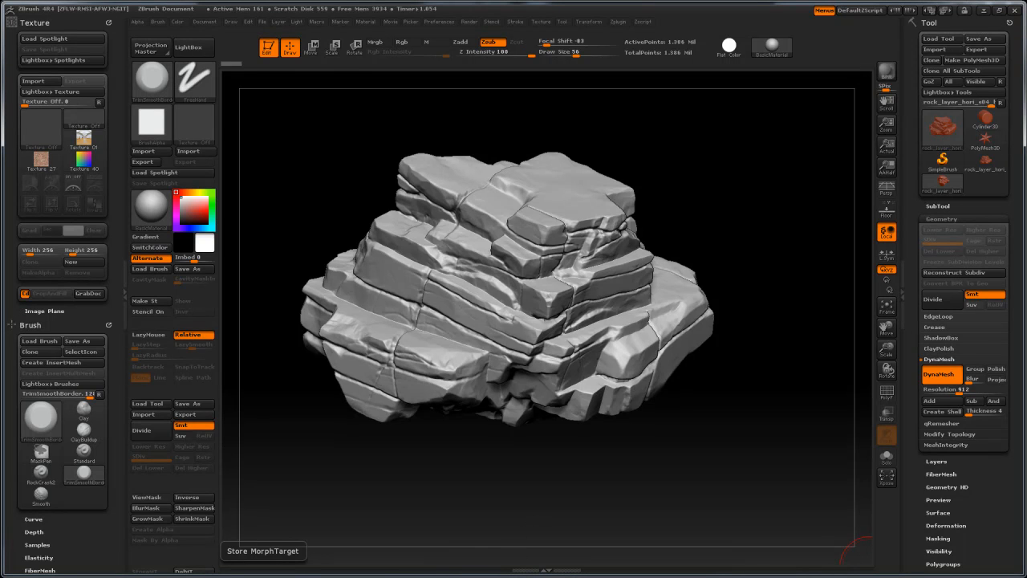
# Step: Switch to ACDSee and examine the rock textures in New Folder (4), starting with RockSharp0073.bmp
pyautogui.hotkey('alt', 'Tab')
pyautogui.doubleClick(463, 110)
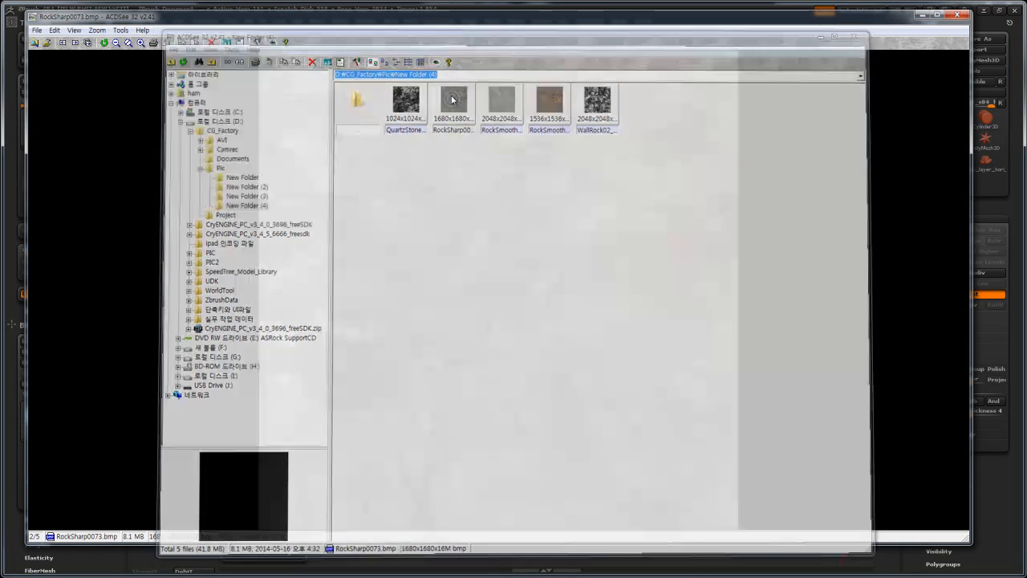
pyautogui.scroll(-2, 428, 193)
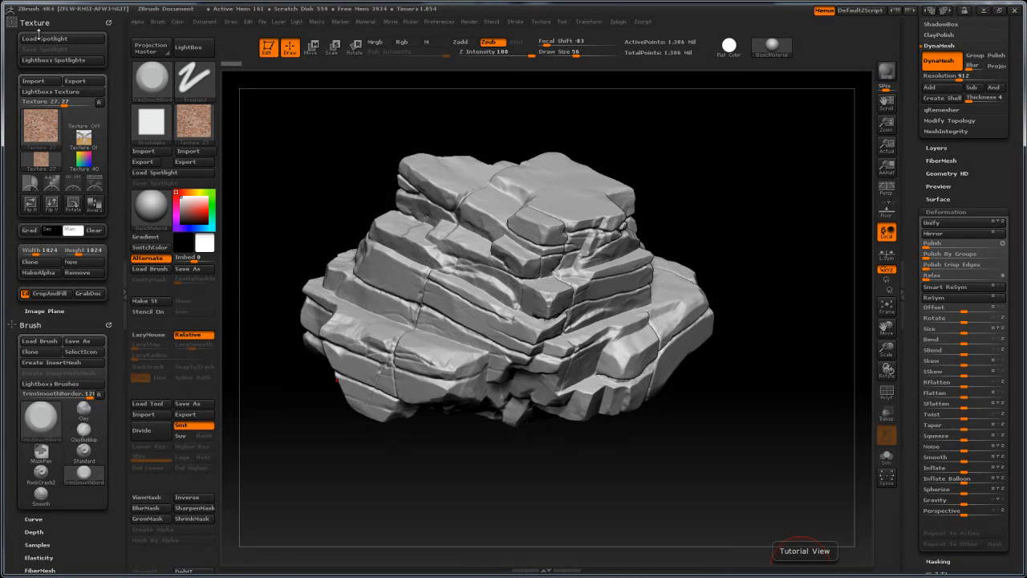
# Step: Import RockSharp0073.bmp, RockSmooth0123_1.bmp and RockSmooth0222_1.bmp as textures from CG_Factory\Pic\New Folder (4) on drive D
pyautogui.click(35, 81)
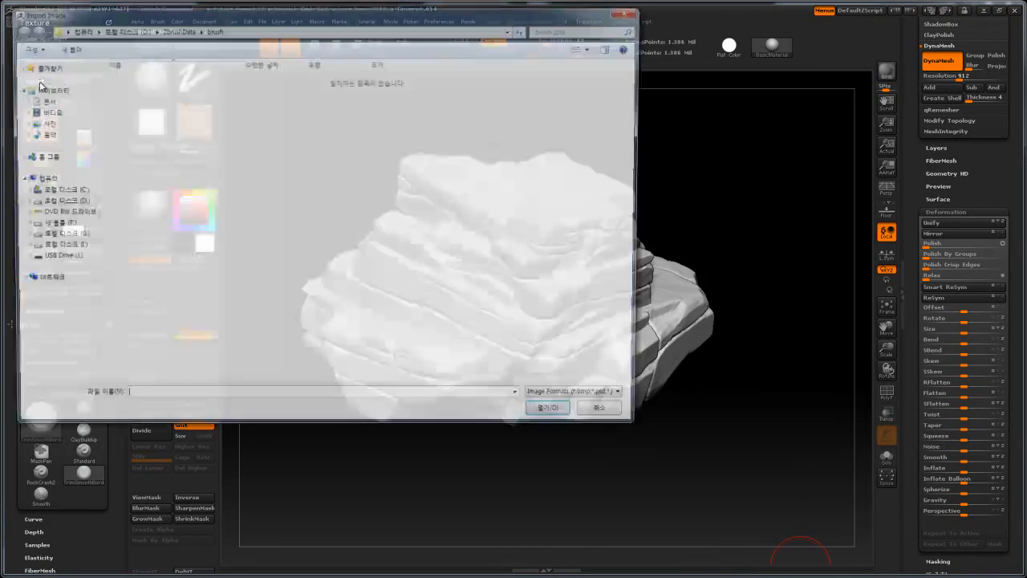
pyautogui.click(124, 28)
pyautogui.doubleClick(129, 91)
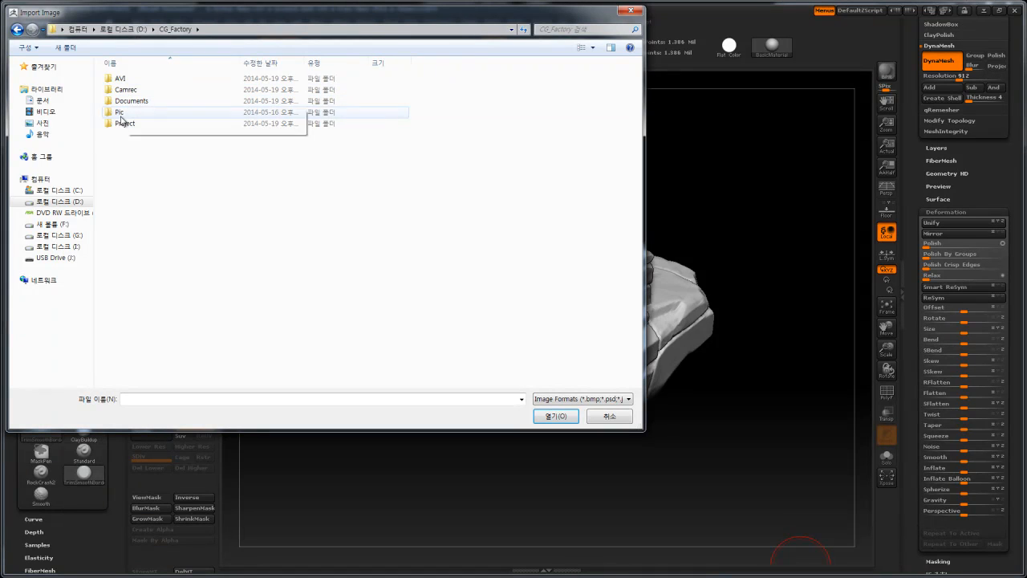
pyautogui.doubleClick(119, 112)
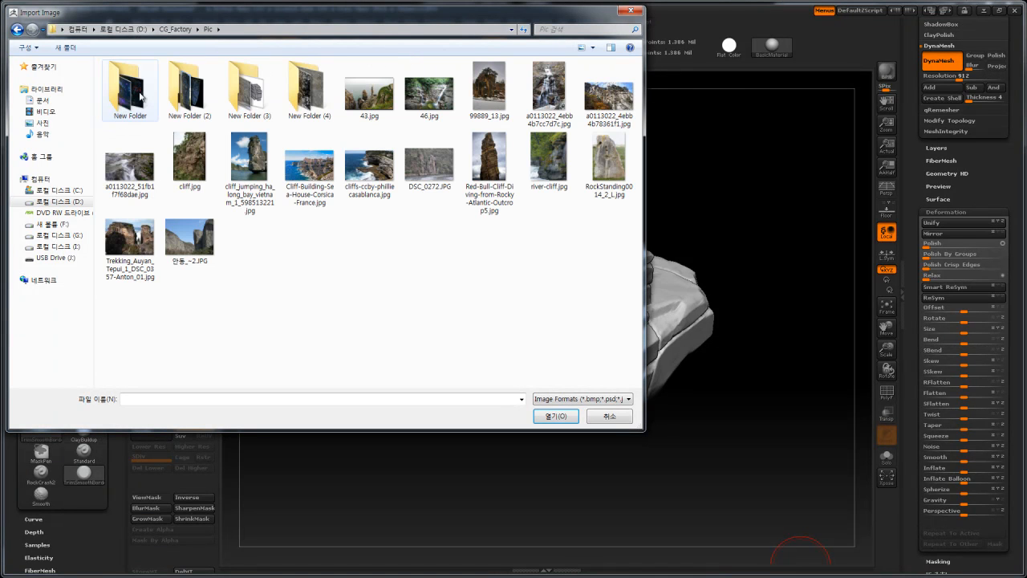
pyautogui.doubleClick(308, 102)
pyautogui.click(184, 105)
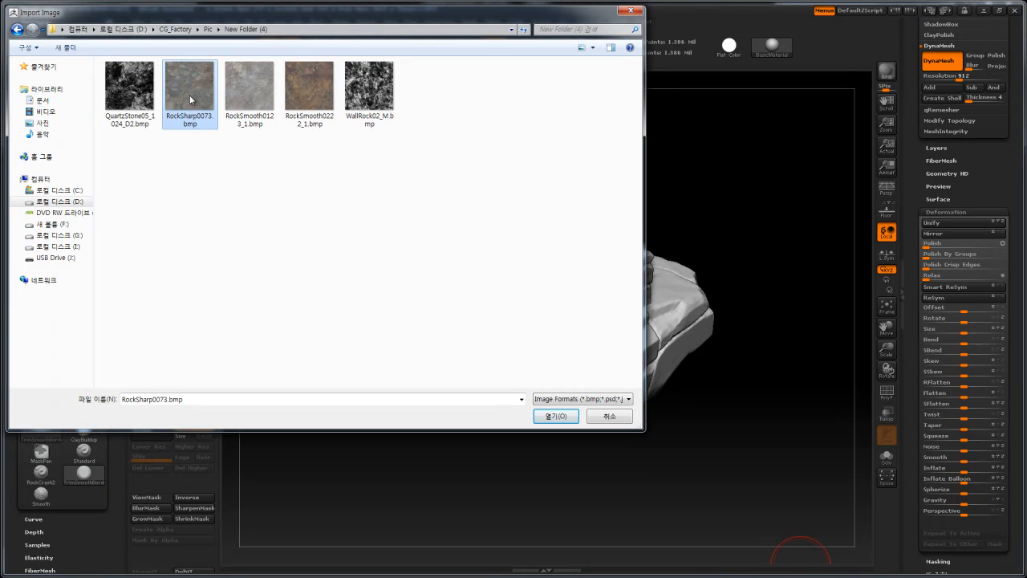
pyautogui.keyDown('ctrl'); pyautogui.click(246, 86); pyautogui.keyUp('ctrl')
pyautogui.keyDown('ctrl'); pyautogui.click(313, 87); pyautogui.keyUp('ctrl')
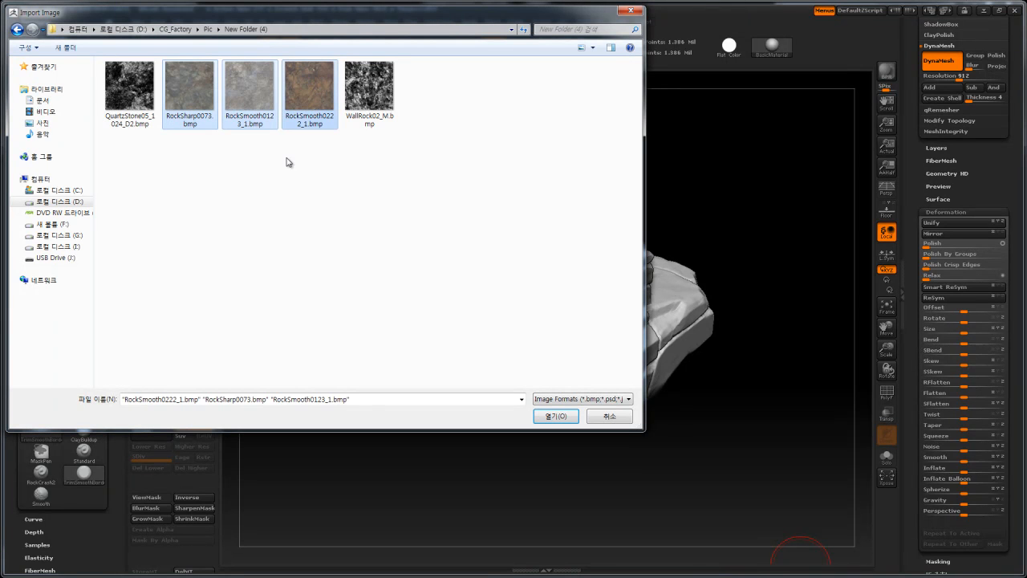
pyautogui.click(556, 416)
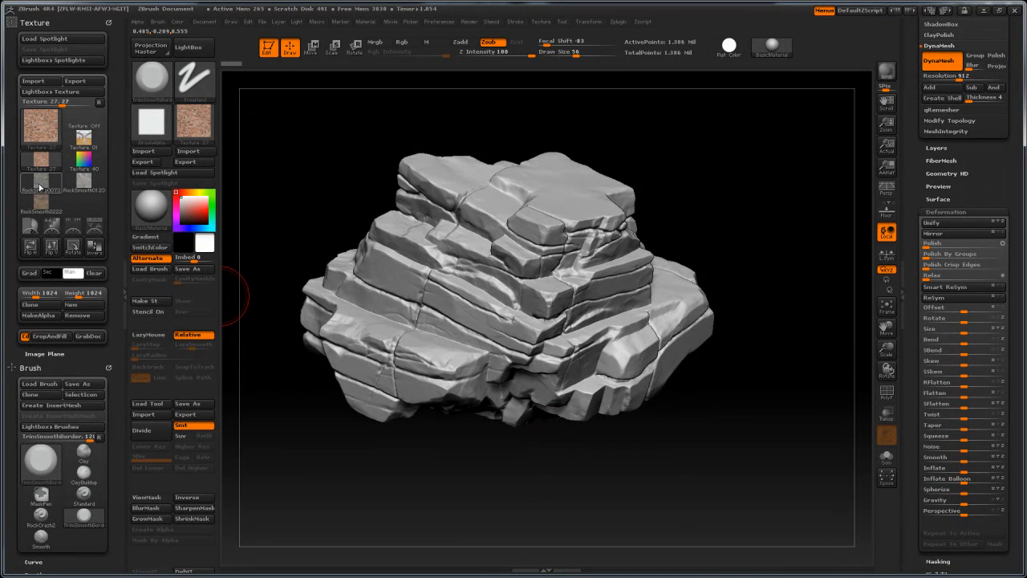
# Step: Add the RockSharp0073 texture to Spotlight and hide LightBox
pyautogui.click(38, 176)
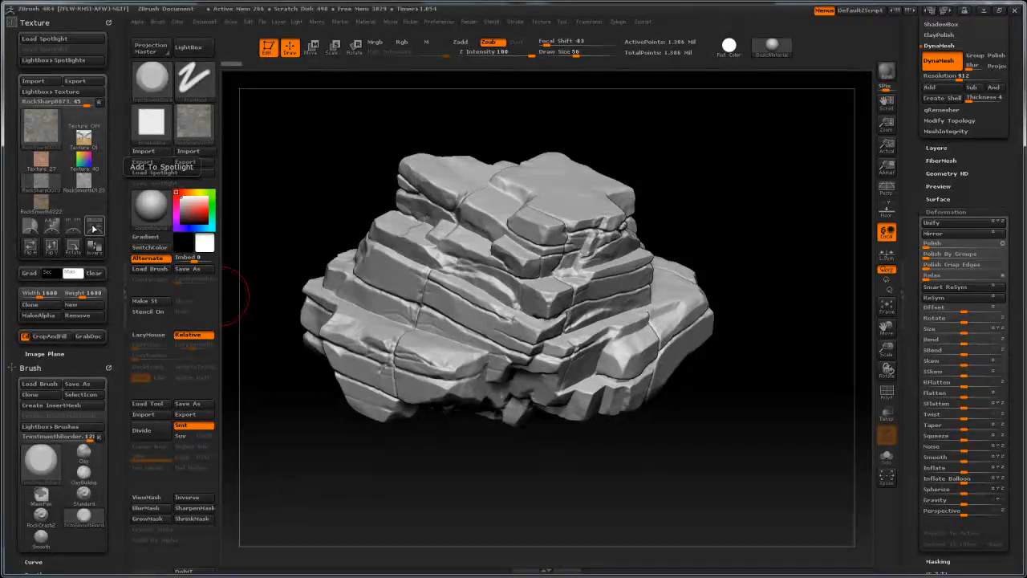
pyautogui.click(94, 229)
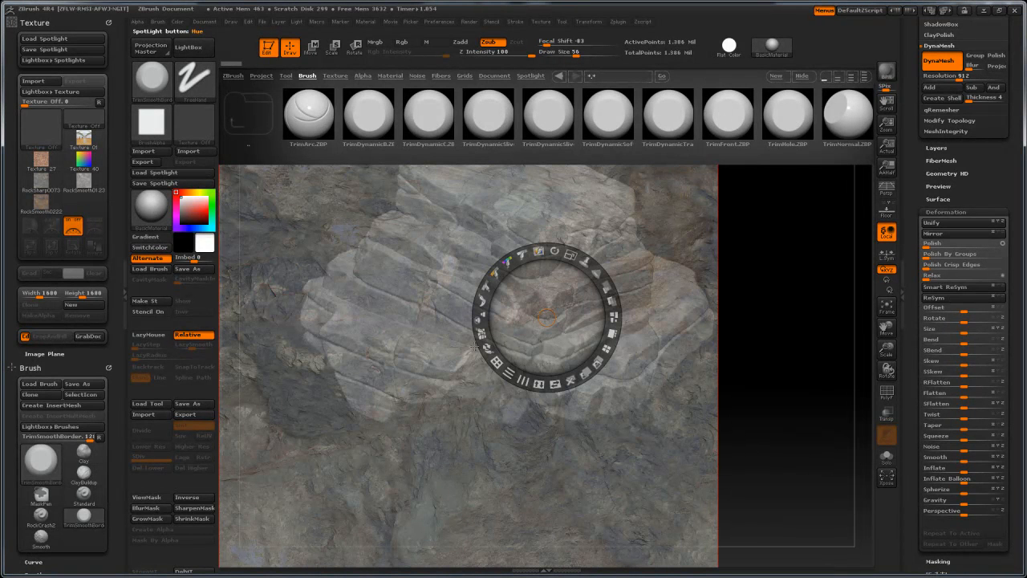
pyautogui.click(192, 48)
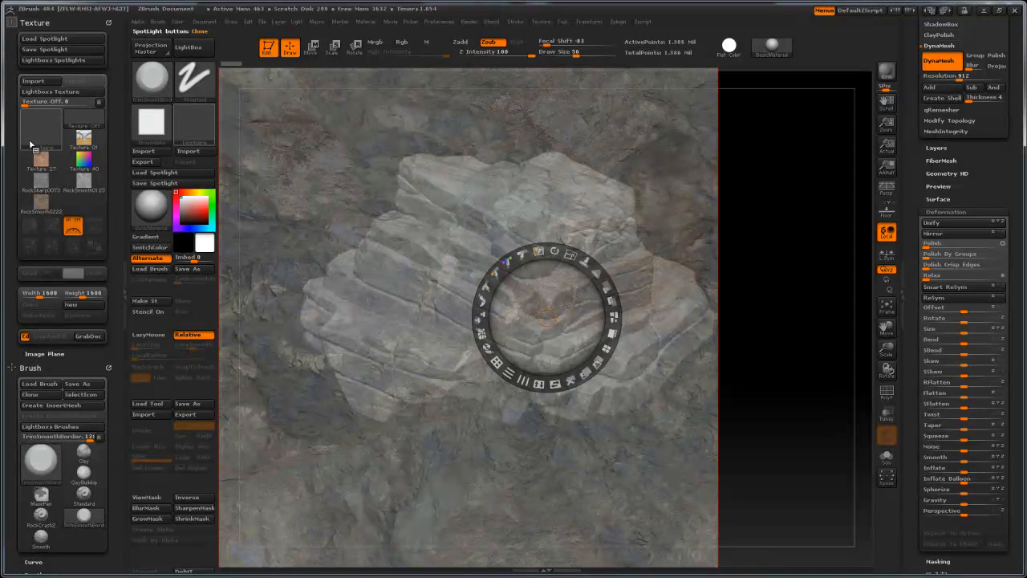
# Step: Add the RockSmooth0123 and RockSmooth0222_1 textures to Spotlight and hide LightBox again
pyautogui.click(85, 185)
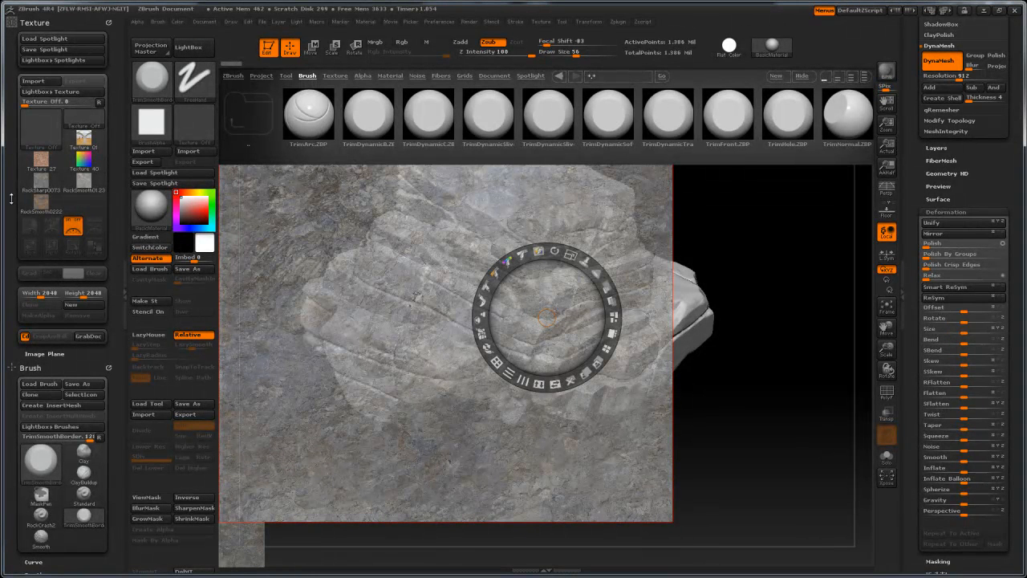
pyautogui.moveTo(40, 208)
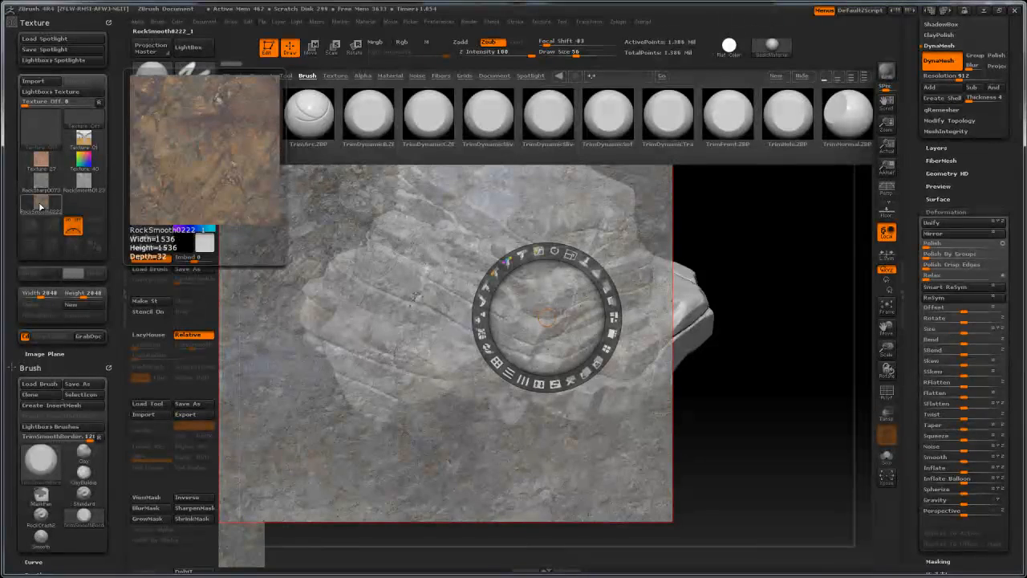
pyautogui.click(42, 206)
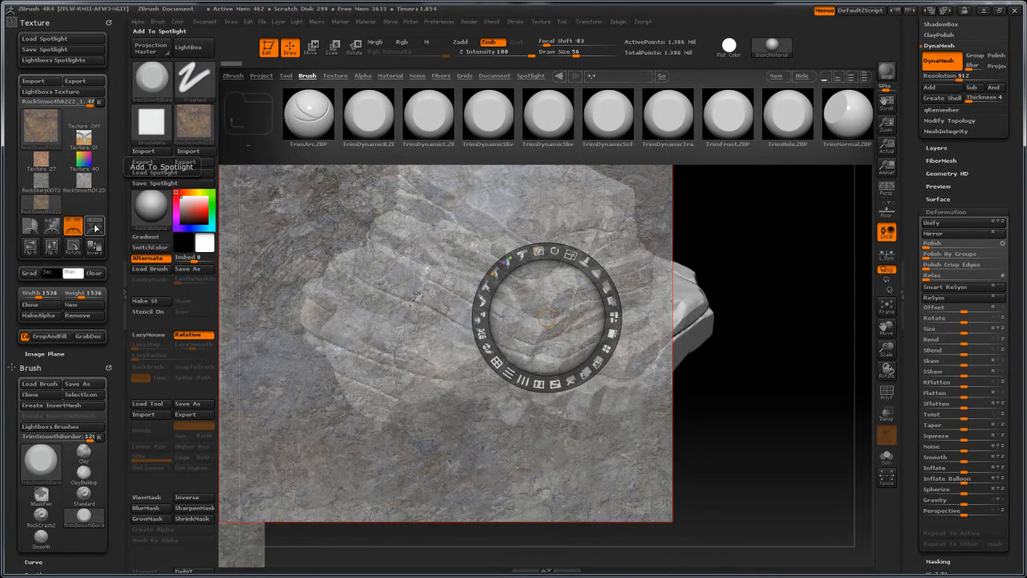
pyautogui.click(96, 228)
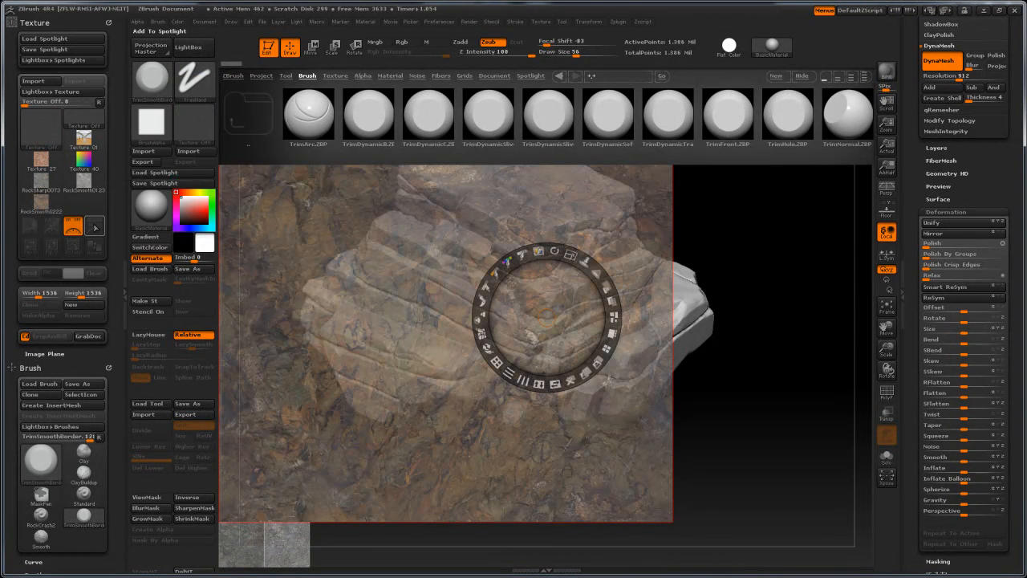
pyautogui.click(190, 48)
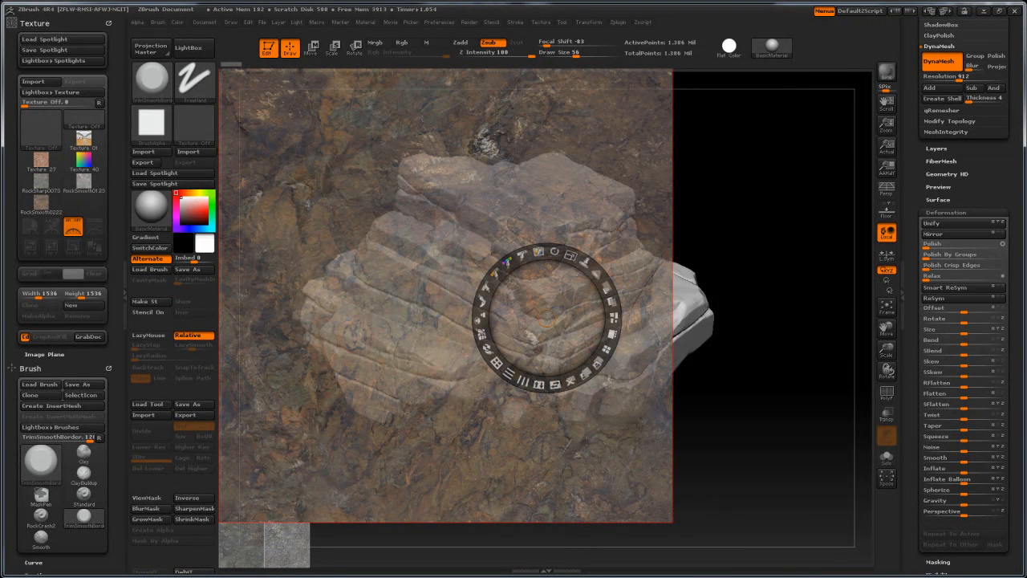
# Step: Choose the Standard brush and set it to paint colour only, with Zadd off and Rgb on
pyautogui.click(84, 495)
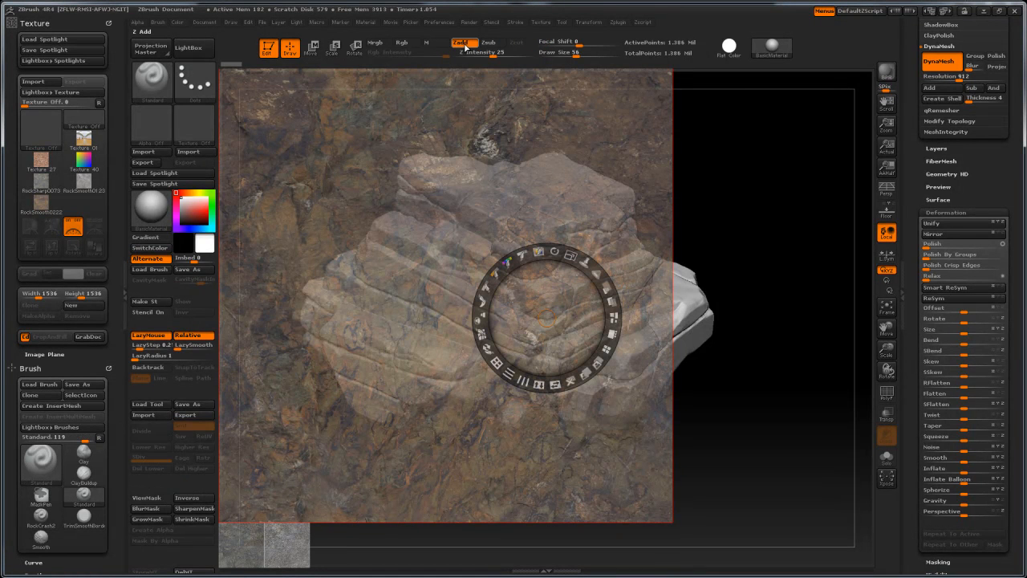
pyautogui.click(462, 43)
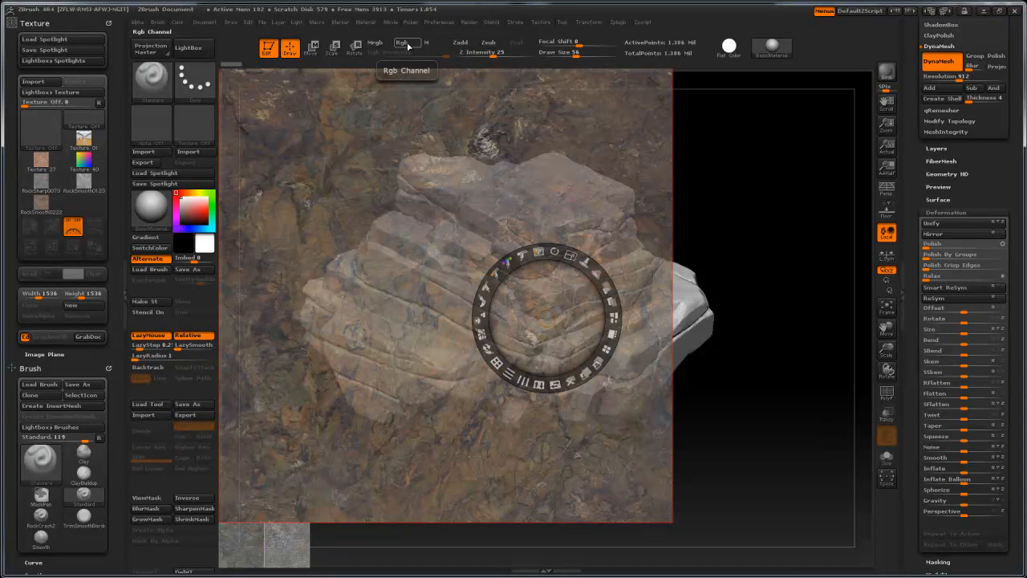
pyautogui.click(402, 42)
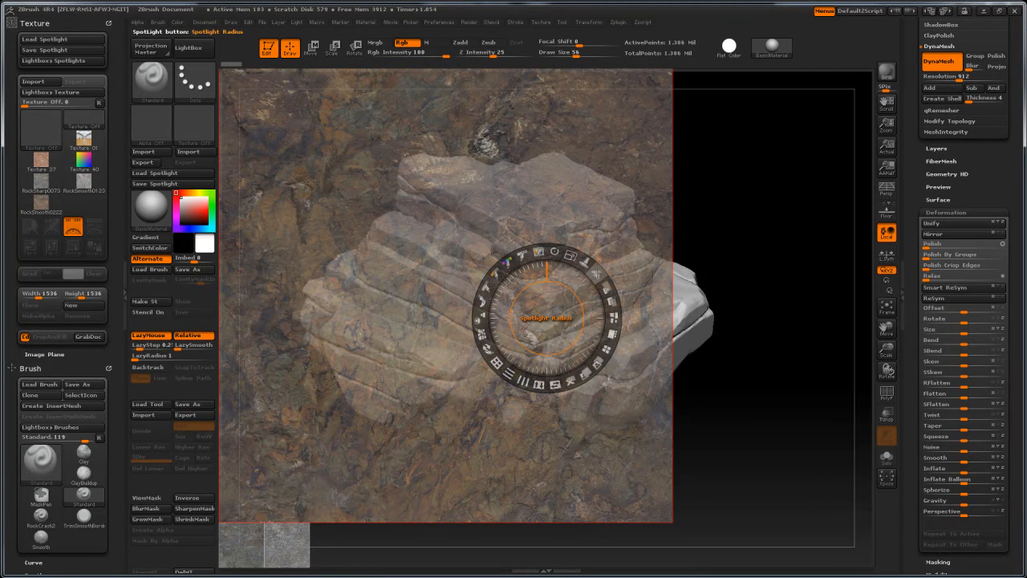
# Step: Adjust the Spotlight radius, turn LazyMouse off and paint the brown rock texture onto the rock's left-centre ledges
pyautogui.moveTo(595, 273); pyautogui.dragTo(599, 279)
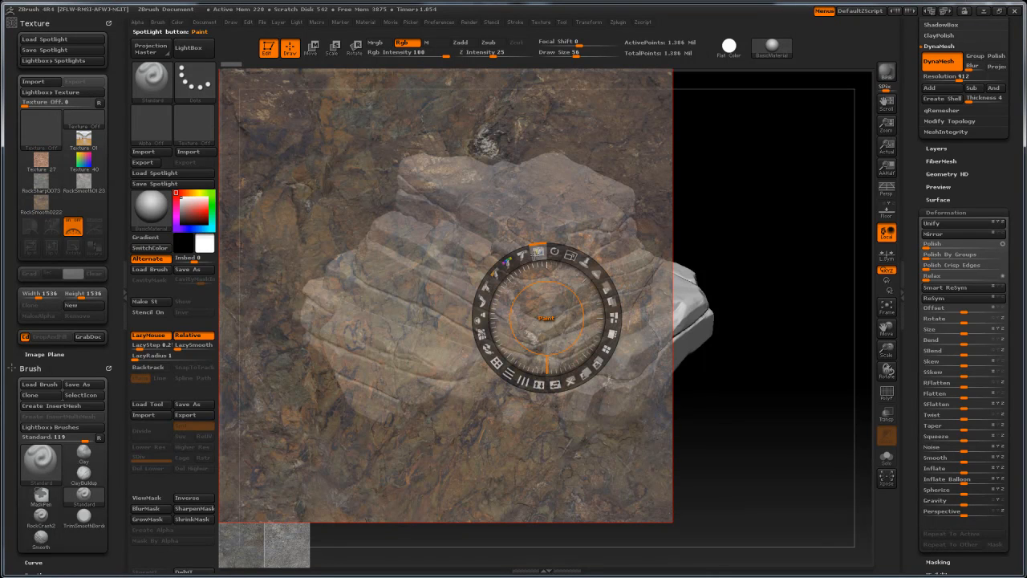
pyautogui.hotkey('shift', 'z')
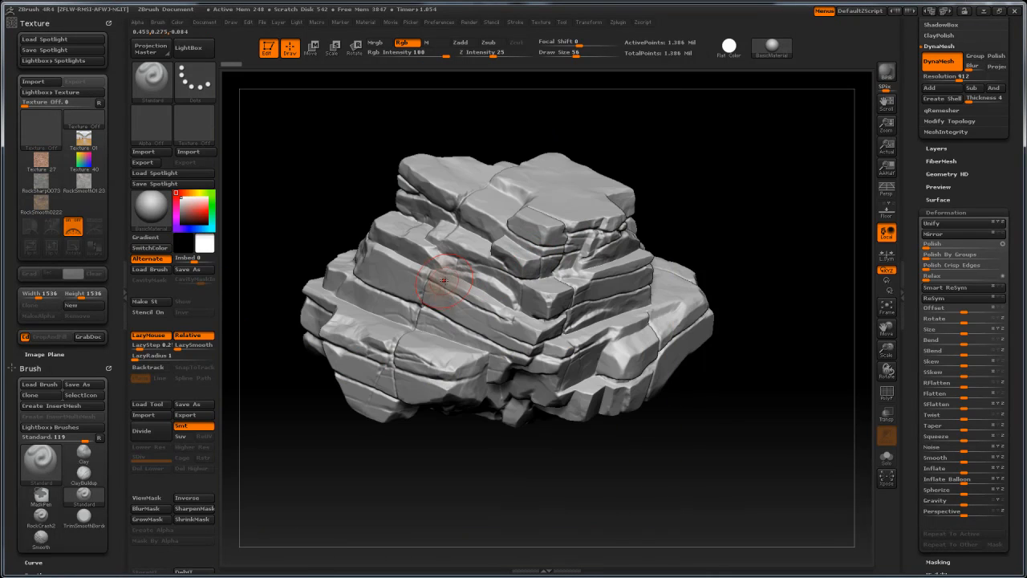
pyautogui.moveTo(437, 280); pyautogui.dragTo(491, 323)
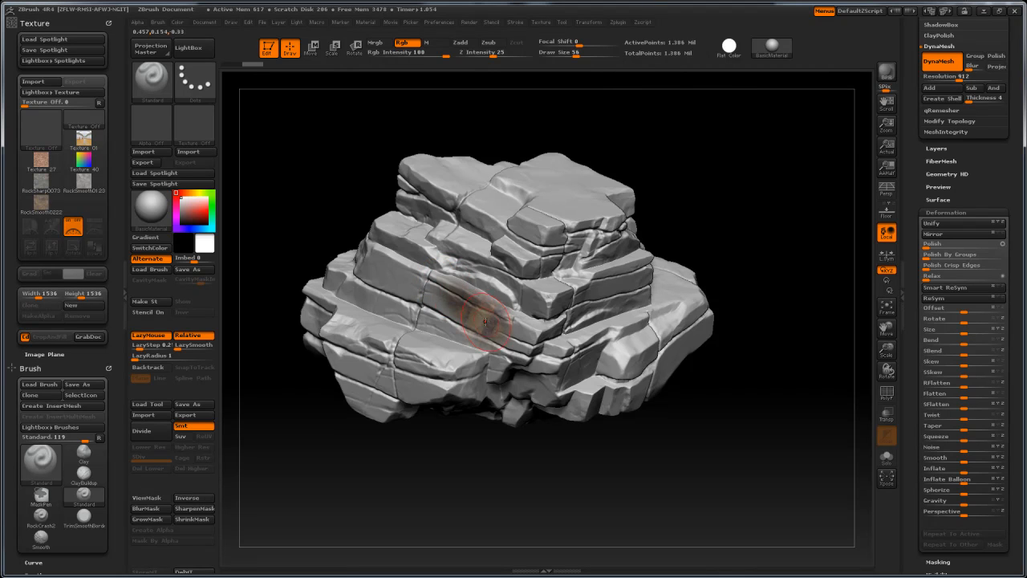
pyautogui.click(152, 336)
pyautogui.moveTo(439, 291)
pyautogui.mouseDown()
pyautogui.moveTo(499, 327)
pyautogui.moveTo(402, 259)
pyautogui.moveTo(426, 321)
pyautogui.moveTo(394, 337)
pyautogui.moveTo(474, 357)
pyautogui.moveTo(448, 330)
pyautogui.mouseUp()
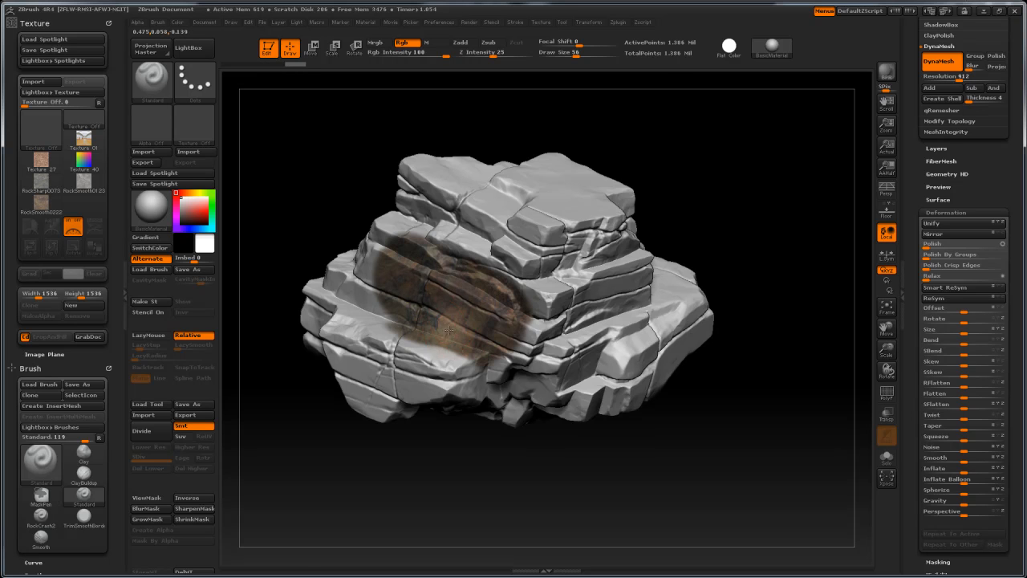
# Step: Extend the brown rock texture from the left-centre ledges across the rock's front, checking the Spotlight image between strokes
pyautogui.hotkey('shift', 'z')
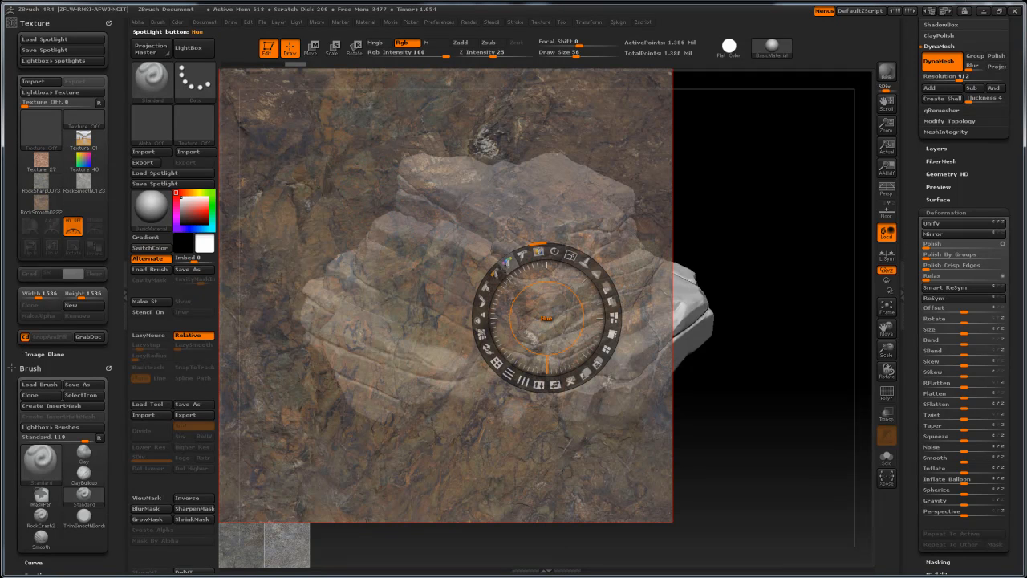
pyautogui.hotkey('shift', 'z')
pyautogui.moveTo(523, 293)
pyautogui.mouseDown()
pyautogui.moveTo(536, 341)
pyautogui.moveTo(470, 331)
pyautogui.moveTo(377, 289)
pyautogui.moveTo(460, 355)
pyautogui.mouseUp()
pyautogui.hotkey('shift', 'z')
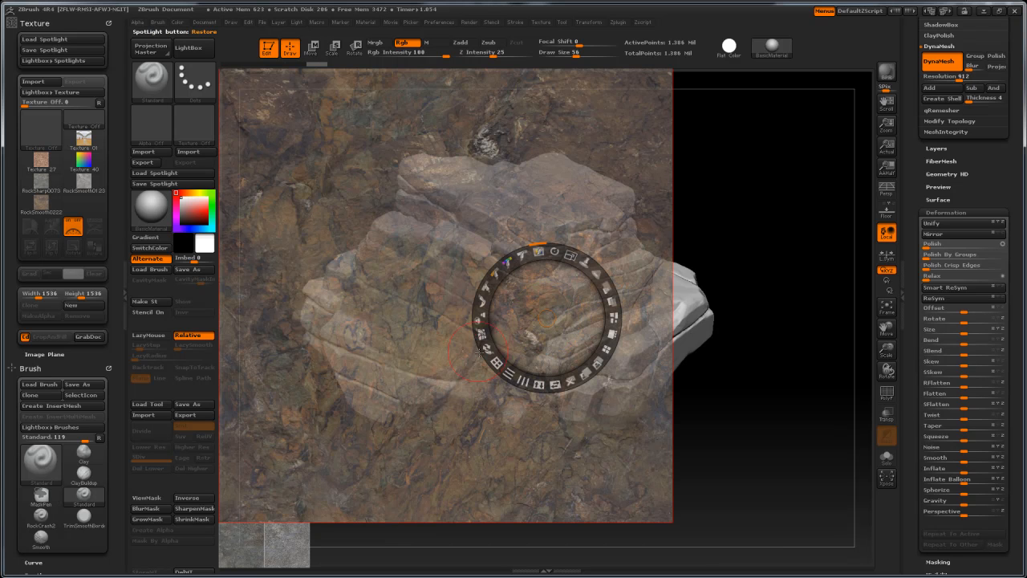
pyautogui.hotkey('shift', 'z')
pyautogui.moveTo(343, 337)
pyautogui.mouseDown()
pyautogui.moveTo(433, 397)
pyautogui.moveTo(479, 351)
pyautogui.mouseUp()
pyautogui.hotkey('shift', 'z')
pyautogui.hotkey('shift', 'z')
pyautogui.moveTo(461, 277)
pyautogui.mouseDown()
pyautogui.moveTo(523, 272)
pyautogui.moveTo(473, 228)
pyautogui.moveTo(566, 257)
pyautogui.moveTo(578, 353)
pyautogui.moveTo(517, 378)
pyautogui.mouseUp()
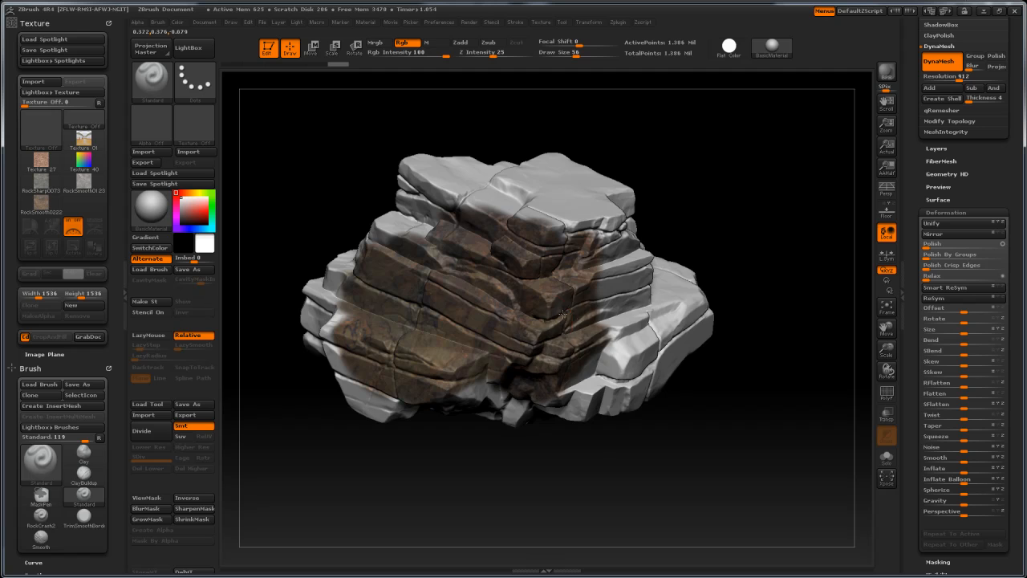
# Step: Turn the rock to its side and paint the brown rock texture over its upper and middle ledges
pyautogui.moveTo(596, 497); pyautogui.dragTo(561, 464)
pyautogui.moveTo(546, 347)
pyautogui.mouseDown()
pyautogui.moveTo(571, 233)
pyautogui.moveTo(530, 257)
pyautogui.moveTo(577, 321)
pyautogui.mouseUp()
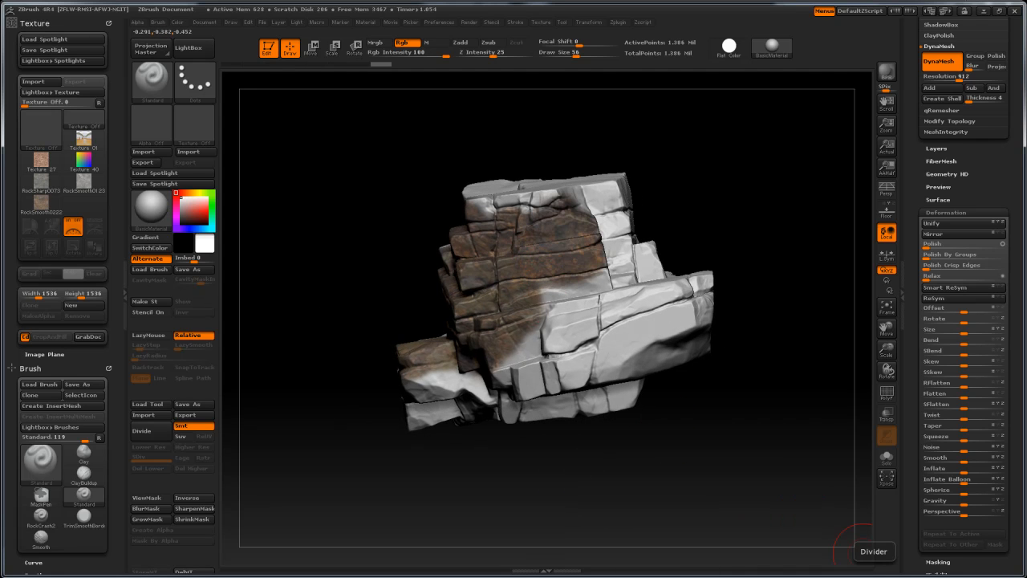
pyautogui.moveTo(427, 257); pyautogui.dragTo(437, 281)
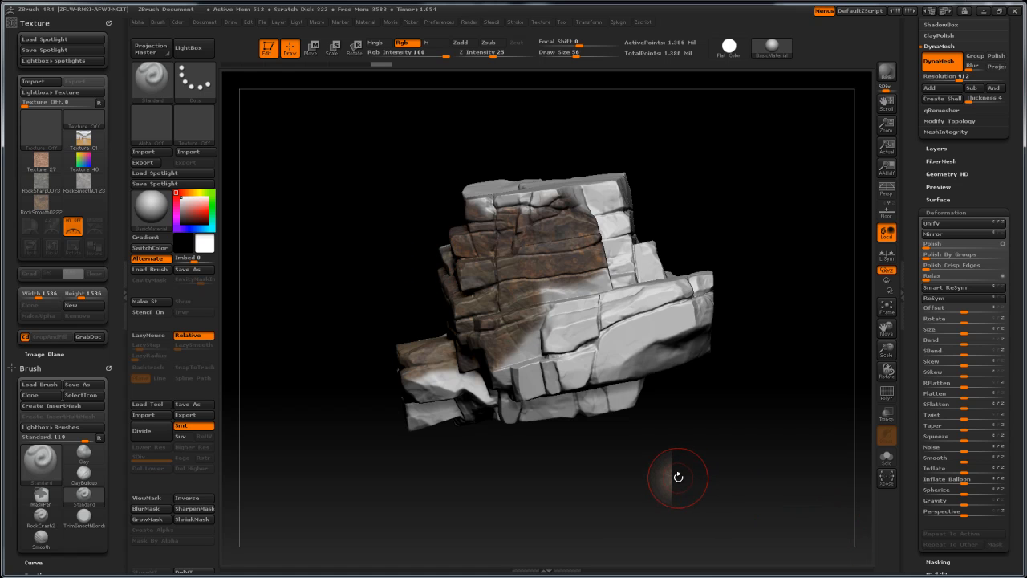
# Step: Select the first small grey texture in Spotlight and enlarge it with Tile Selected
pyautogui.hotkey('shift', 'z')
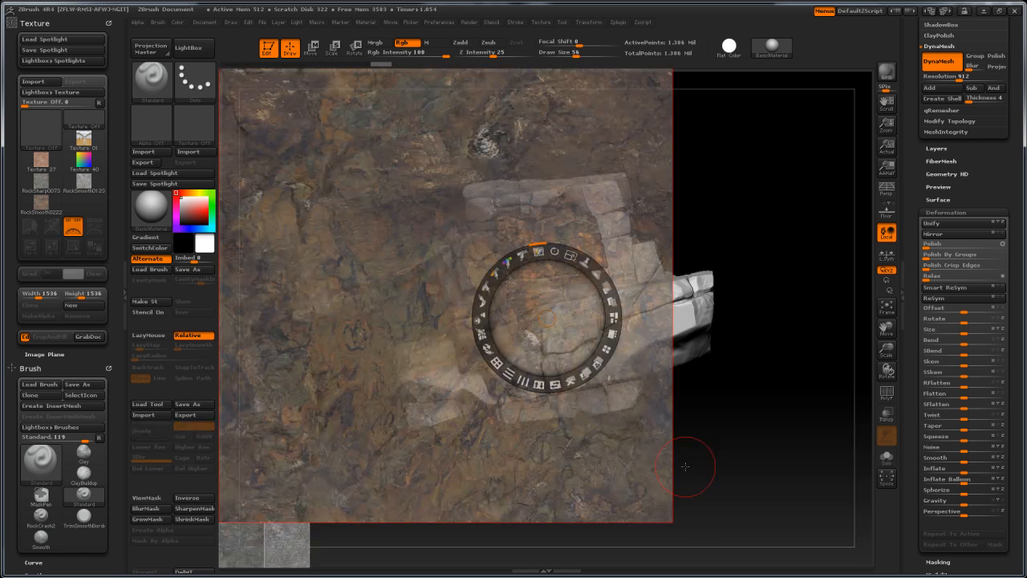
pyautogui.click(240, 543)
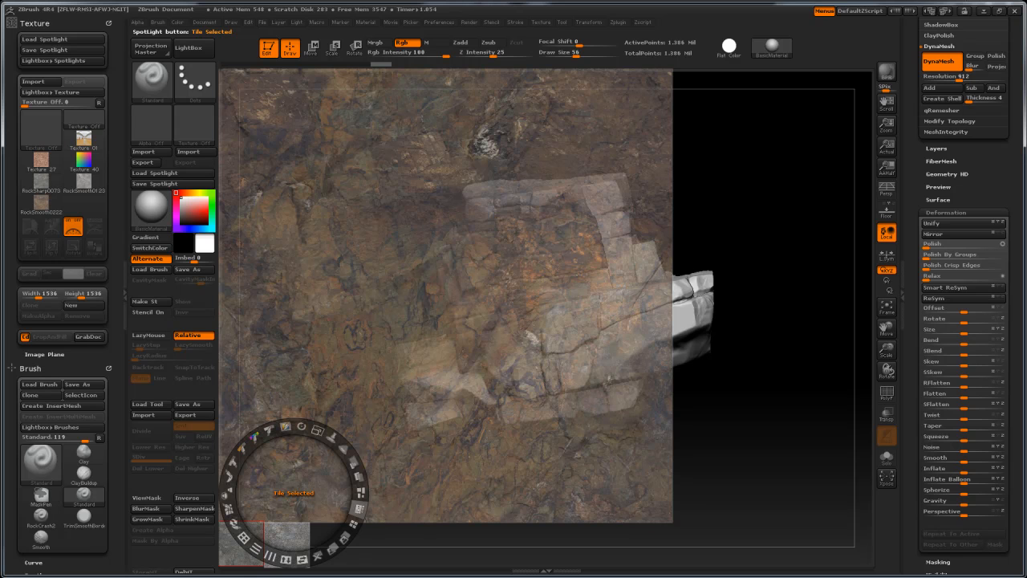
pyautogui.click(359, 508)
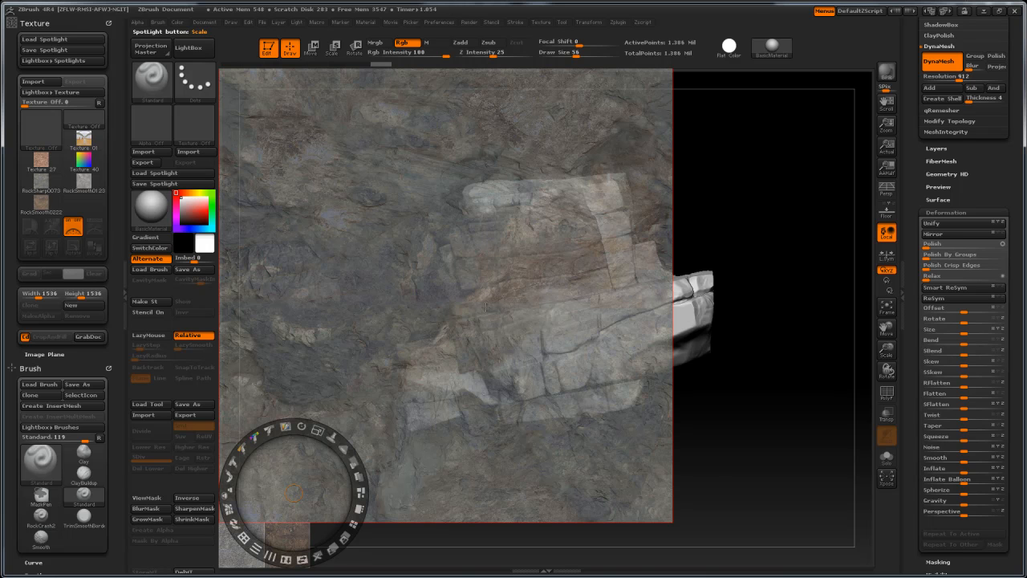
# Step: Paint the enlarged grey rock texture over unpainted faces of the rock from several angles
pyautogui.hotkey('shift', 'z')
pyautogui.moveTo(512, 231)
pyautogui.mouseDown()
pyautogui.moveTo(557, 317)
pyautogui.moveTo(524, 350)
pyautogui.moveTo(583, 287)
pyautogui.mouseUp()
pyautogui.moveTo(539, 202)
pyautogui.mouseDown()
pyautogui.moveTo(605, 266)
pyautogui.moveTo(578, 350)
pyautogui.moveTo(556, 364)
pyautogui.mouseUp()
pyautogui.moveTo(314, 442); pyautogui.dragTo(346, 451)
pyautogui.moveTo(491, 290)
pyautogui.mouseDown()
pyautogui.moveTo(491, 368)
pyautogui.moveTo(466, 390)
pyautogui.mouseUp()
pyautogui.moveTo(440, 495); pyautogui.dragTo(442, 419)
pyautogui.moveTo(439, 382)
pyautogui.mouseDown()
pyautogui.moveTo(401, 388)
pyautogui.moveTo(394, 404)
pyautogui.moveTo(527, 310)
pyautogui.mouseUp()
# Step: Switch Spotlight to the other grey rock texture and paint it onto the lower blocks of the rock
pyautogui.hotkey('shift', 'z')
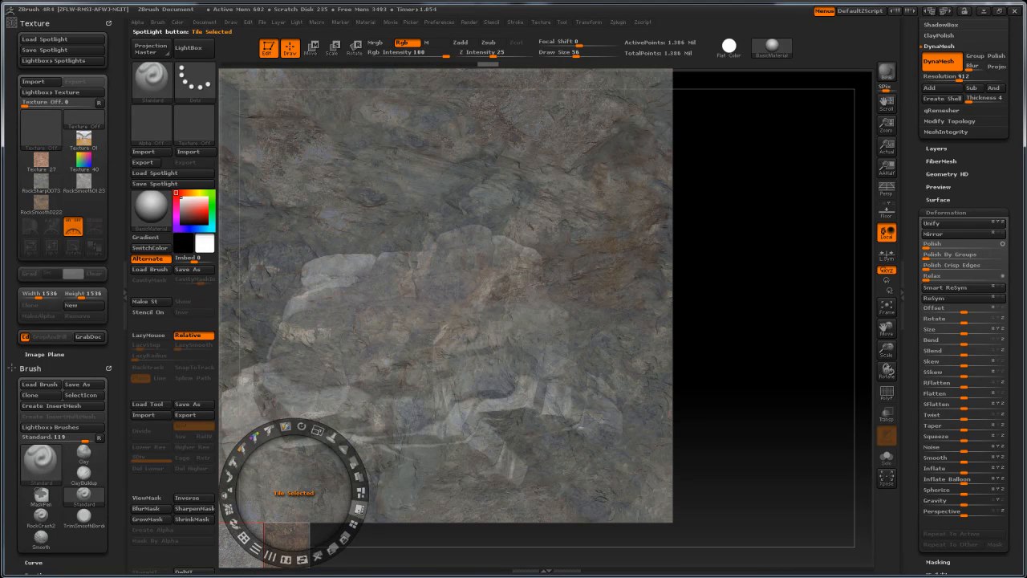
pyautogui.click(258, 442)
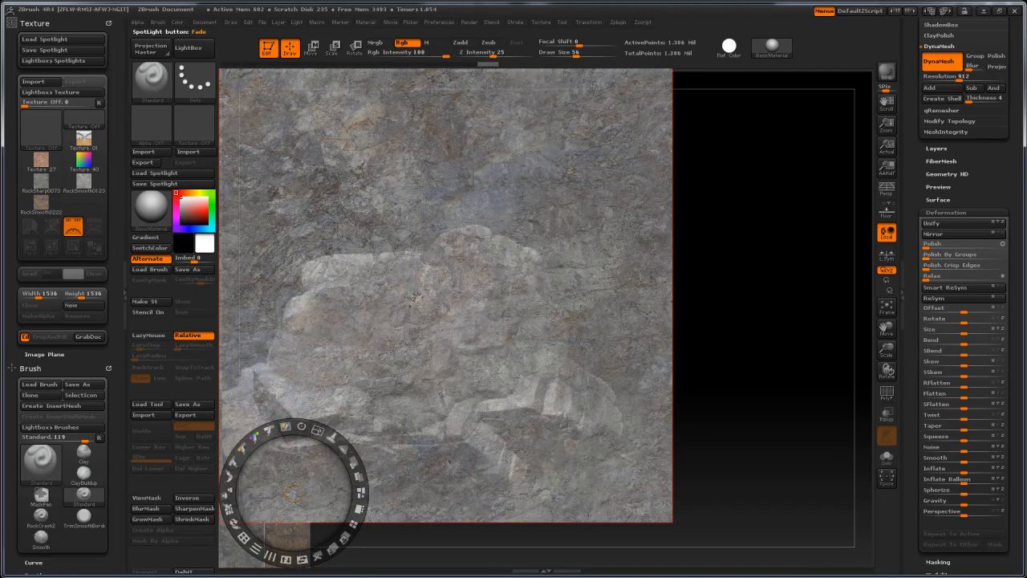
pyautogui.hotkey('shift', 'z')
pyautogui.moveTo(658, 329)
pyautogui.keyDown('alt'); pyautogui.mouseDown()
pyautogui.moveTo(754, 231)
pyautogui.moveTo(801, 256)
pyautogui.moveTo(706, 272)
pyautogui.mouseUp(); pyautogui.keyUp('alt')
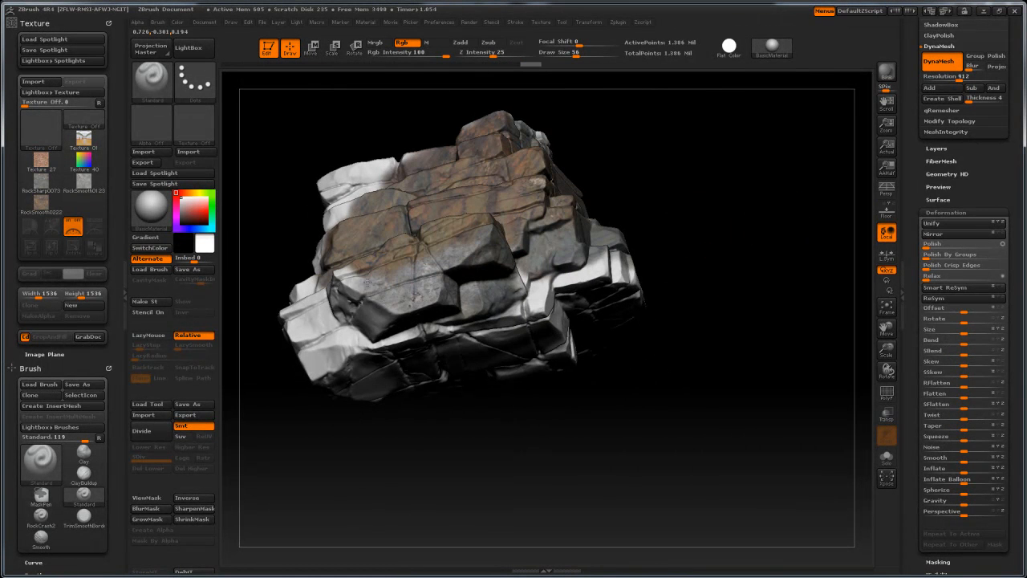
pyautogui.moveTo(652, 438); pyautogui.dragTo(679, 447)
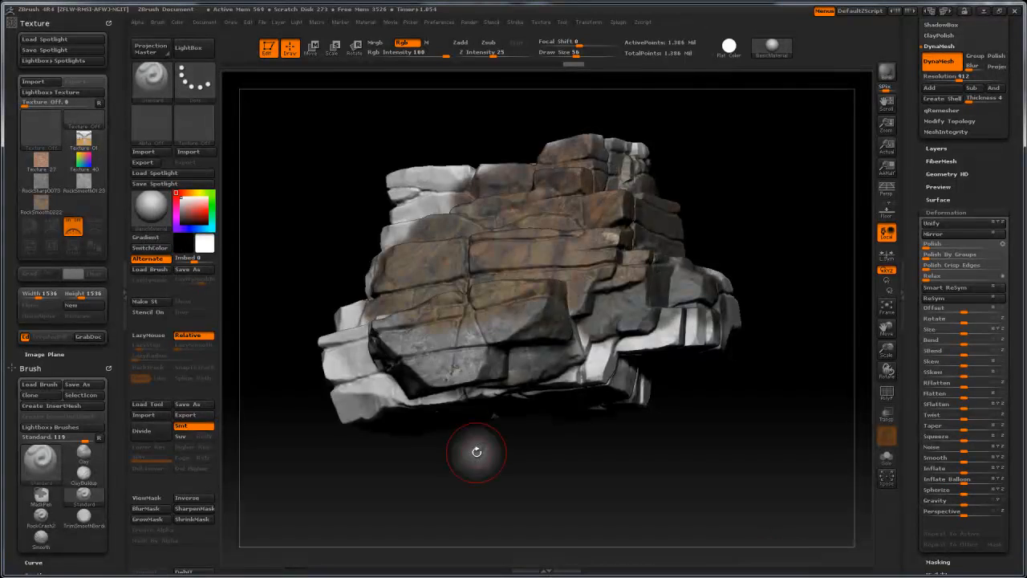
# Step: Scale the grey texture down slightly in Spotlight and paint it over the rock's central brown ledges
pyautogui.hotkey('shift', 'z')
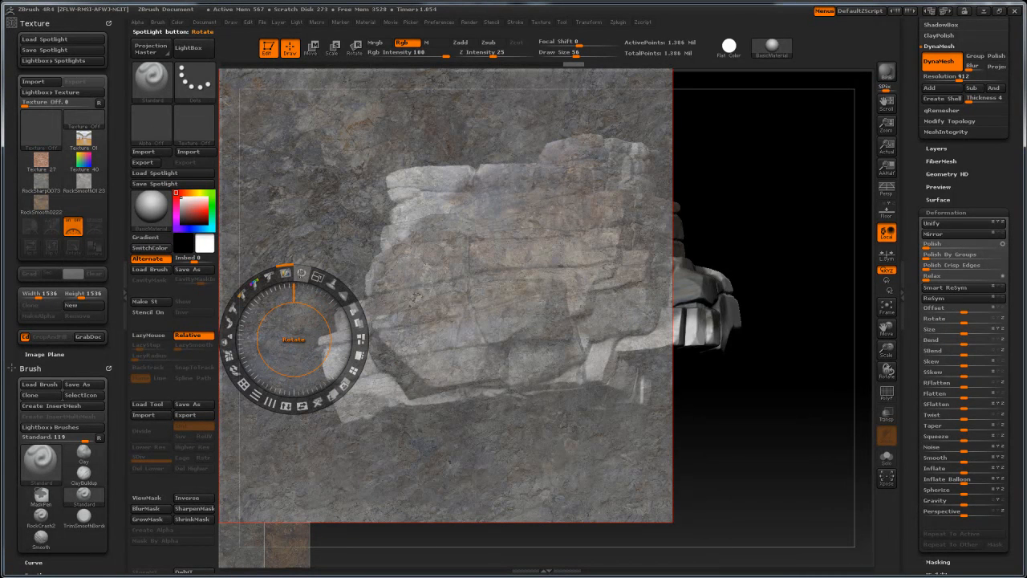
pyautogui.moveTo(301, 273)
pyautogui.mouseDown()
pyautogui.moveTo(345, 278)
pyautogui.moveTo(268, 259)
pyautogui.moveTo(324, 282)
pyautogui.moveTo(344, 321)
pyautogui.moveTo(277, 279)
pyautogui.moveTo(353, 308)
pyautogui.moveTo(305, 280)
pyautogui.mouseUp()
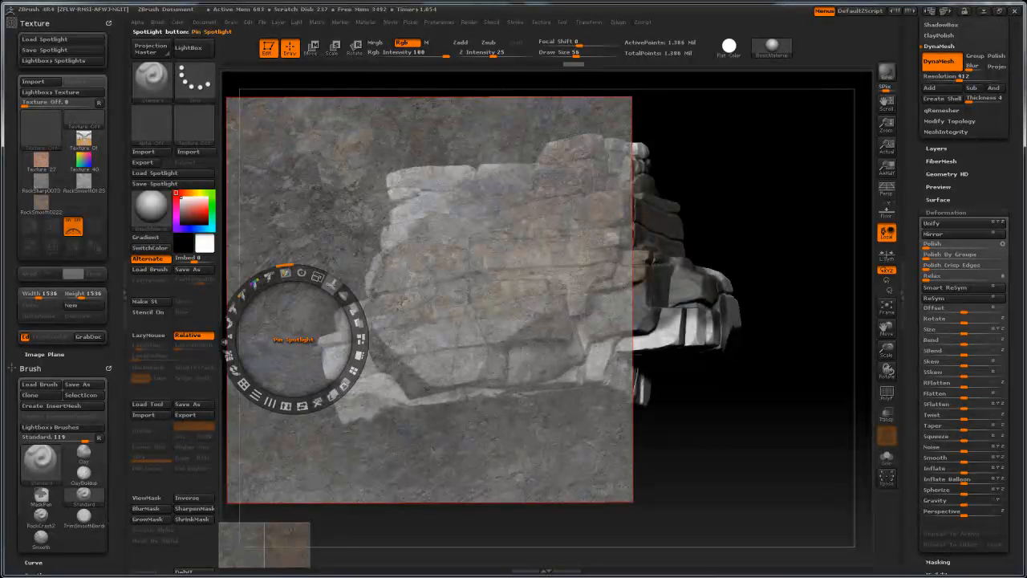
pyautogui.hotkey('shift', 'z')
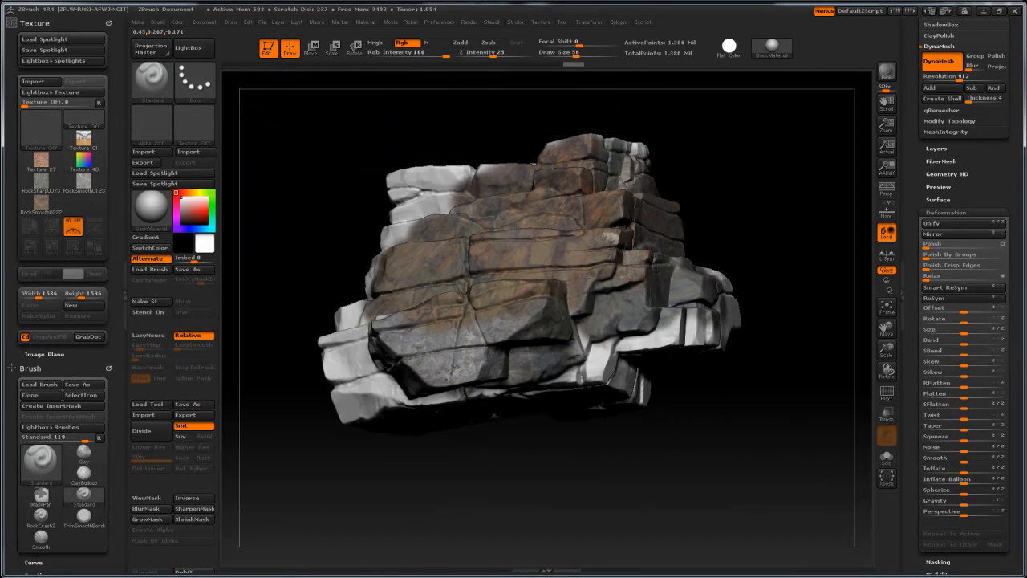
pyautogui.moveTo(448, 295)
pyautogui.mouseDown()
pyautogui.moveTo(461, 220)
pyautogui.moveTo(547, 249)
pyautogui.moveTo(469, 261)
pyautogui.moveTo(568, 243)
pyautogui.mouseUp()
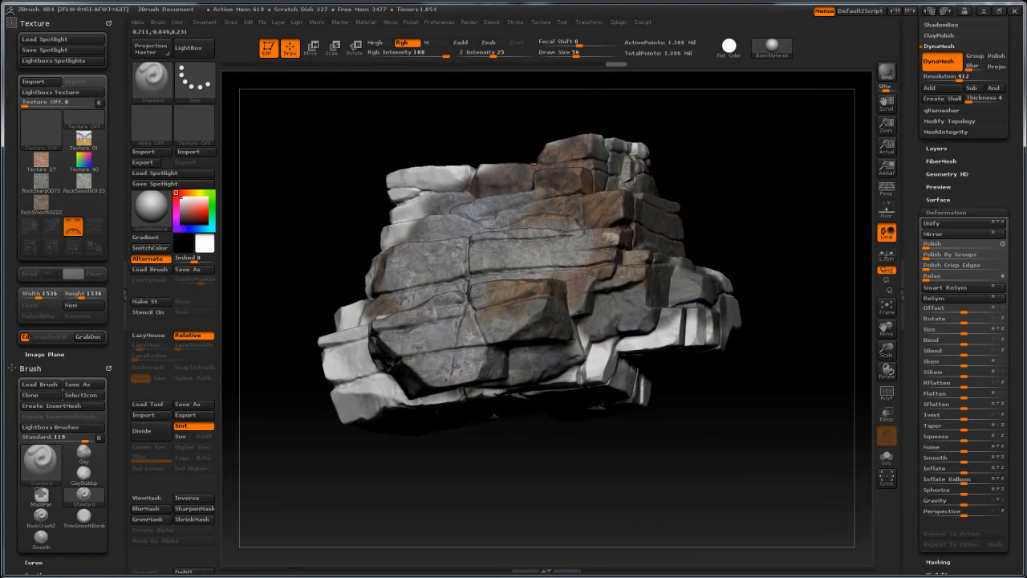
# Step: Turn on Pin Spotlight and paint the grey texture over the remaining brown areas of the upper and middle ledges
pyautogui.hotkey('shift', 'z')
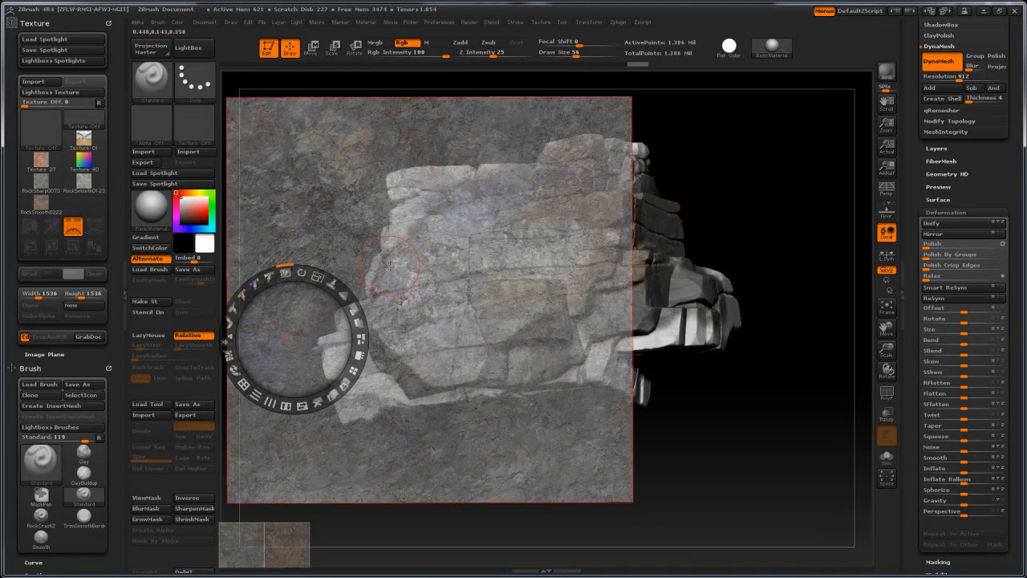
pyautogui.hotkey('shift', 'z')
pyautogui.hotkey('shift', 'z')
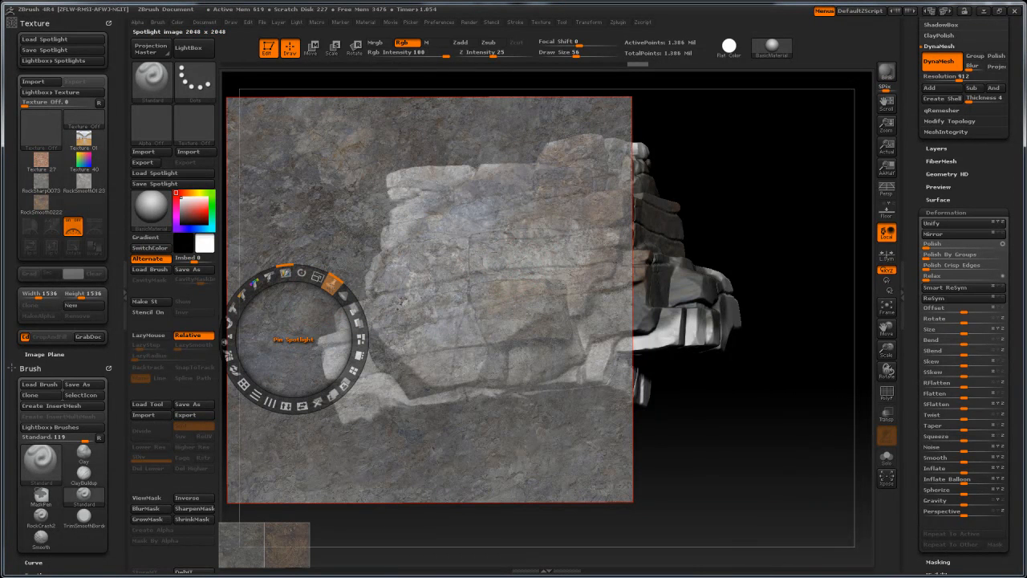
pyautogui.hotkey('shift', 'z')
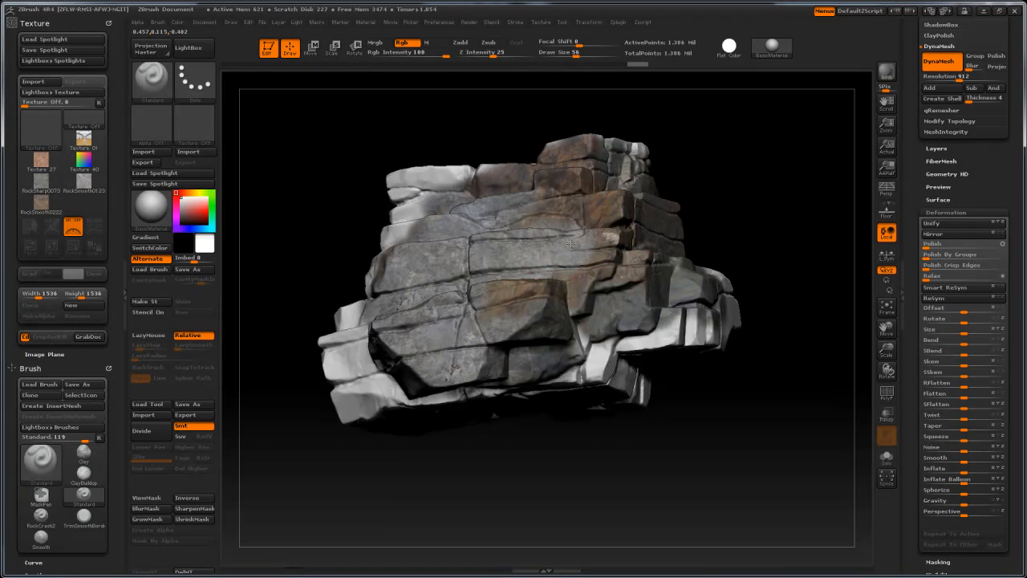
pyautogui.moveTo(449, 196)
pyautogui.mouseDown()
pyautogui.moveTo(426, 188)
pyautogui.moveTo(408, 197)
pyautogui.mouseUp()
pyautogui.moveTo(371, 308)
pyautogui.mouseDown()
pyautogui.moveTo(381, 342)
pyautogui.moveTo(411, 281)
pyautogui.moveTo(437, 345)
pyautogui.moveTo(577, 265)
pyautogui.moveTo(597, 213)
pyautogui.moveTo(530, 166)
pyautogui.moveTo(592, 179)
pyautogui.moveTo(474, 182)
pyautogui.moveTo(565, 218)
pyautogui.moveTo(604, 292)
pyautogui.moveTo(561, 289)
pyautogui.mouseUp()
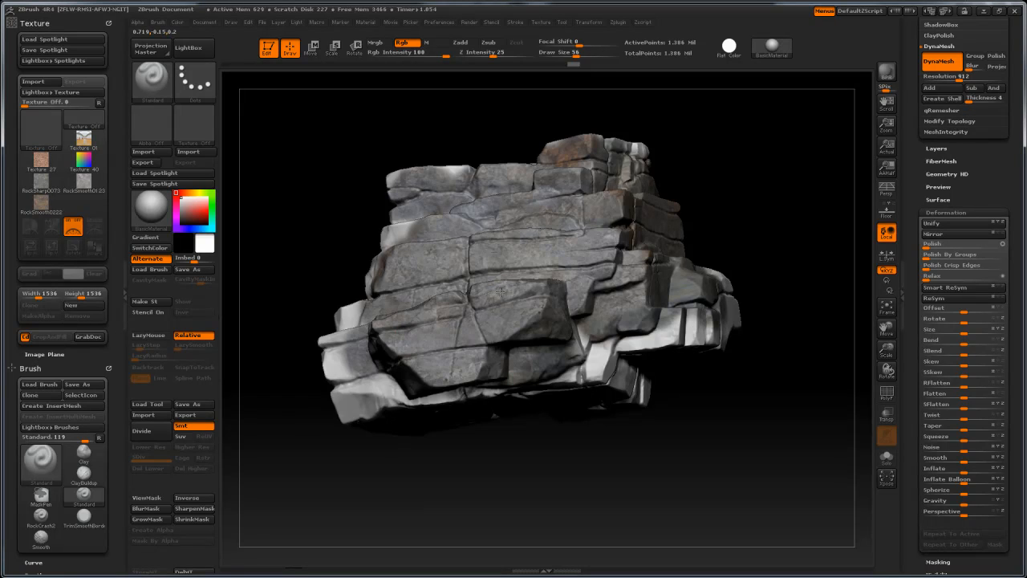
# Step: Enlarge the brown rock texture with Tile Selected and place its pale spot over the rock's central crack
pyautogui.hotkey('shift', 'z')
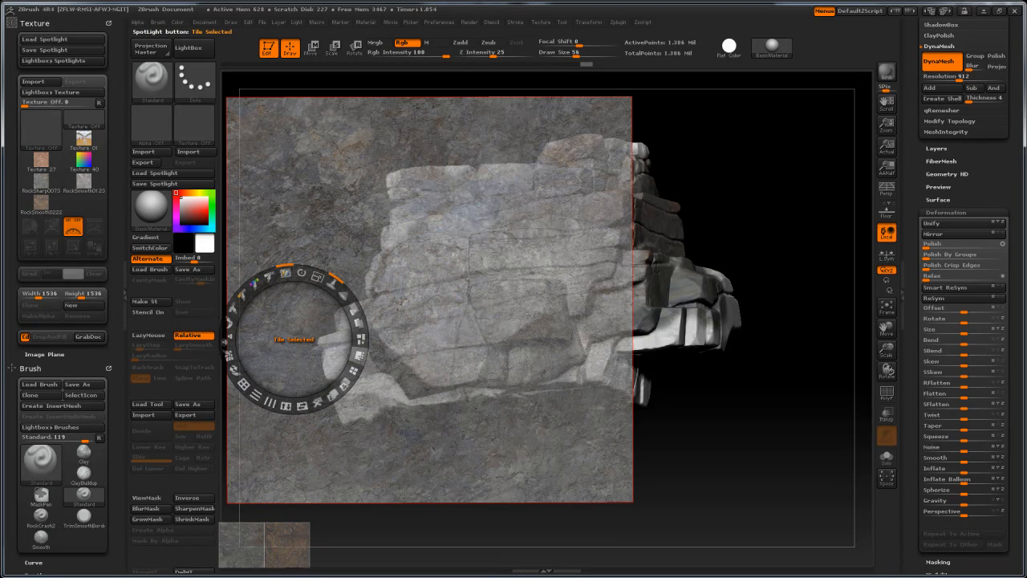
pyautogui.click(288, 552)
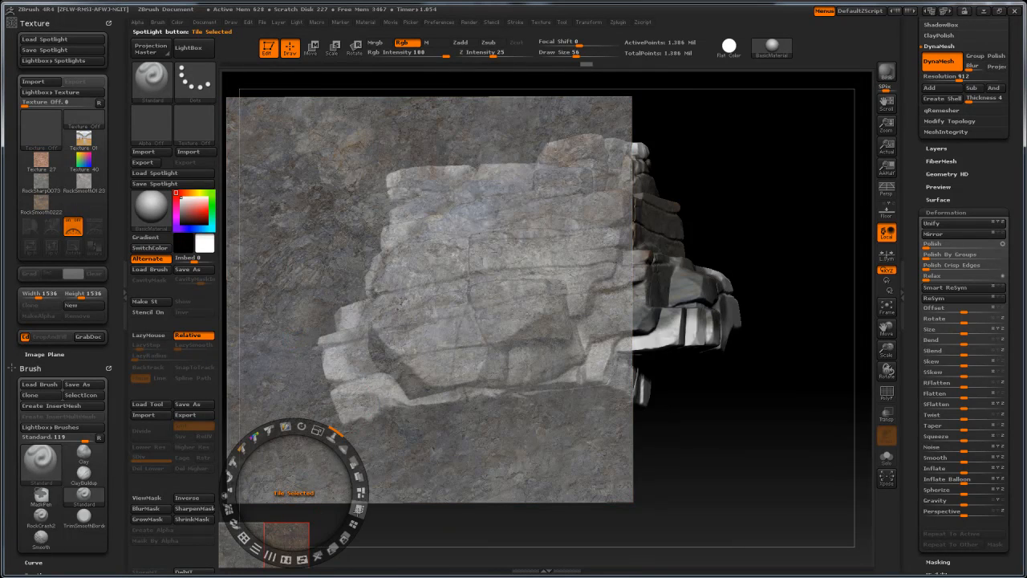
pyautogui.click(359, 511)
pyautogui.moveTo(298, 489); pyautogui.dragTo(462, 281)
pyautogui.moveTo(463, 281)
pyautogui.mouseDown()
pyautogui.moveTo(419, 422)
pyautogui.moveTo(468, 305)
pyautogui.moveTo(462, 271)
pyautogui.mouseUp()
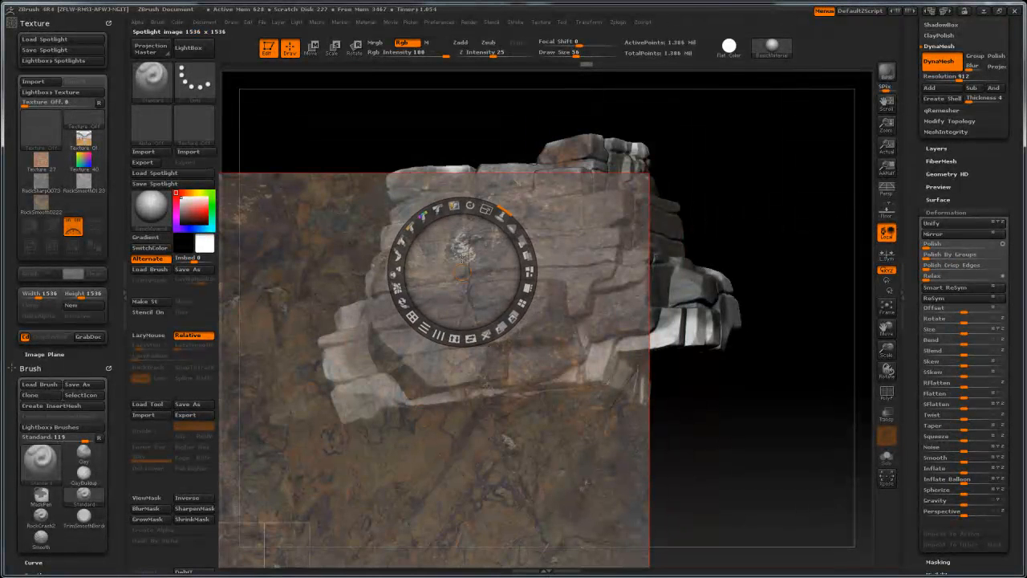
# Step: Stamp the pinned pale detail of the brown texture at four places on the rock's central ledges
pyautogui.hotkey('shift', 'z')
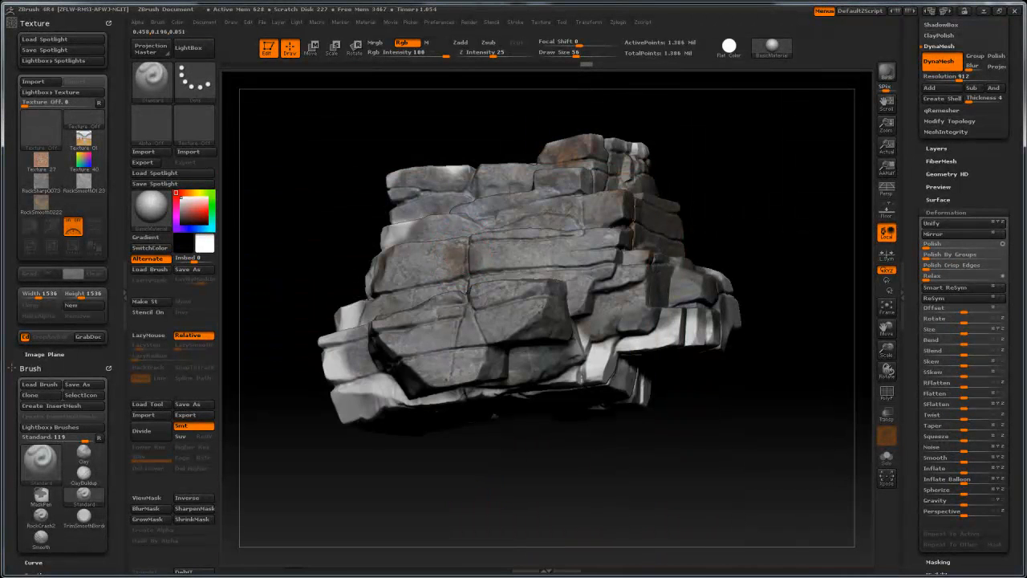
pyautogui.moveTo(460, 232)
pyautogui.mouseDown()
pyautogui.moveTo(443, 242)
pyautogui.moveTo(483, 239)
pyautogui.mouseUp()
pyautogui.moveTo(428, 373)
pyautogui.mouseDown()
pyautogui.moveTo(440, 319)
pyautogui.moveTo(474, 329)
pyautogui.mouseUp()
pyautogui.moveTo(562, 273)
pyautogui.mouseDown()
pyautogui.moveTo(578, 233)
pyautogui.moveTo(565, 224)
pyautogui.mouseUp()
pyautogui.moveTo(521, 305)
pyautogui.mouseDown()
pyautogui.moveTo(505, 321)
pyautogui.moveTo(482, 313)
pyautogui.mouseUp()
# Step: Turn off Pin Spotlight and paint the brown rock texture continuously across the central and lower ledges
pyautogui.hotkey('shift', 'z')
pyautogui.hotkey('shift', 'z')
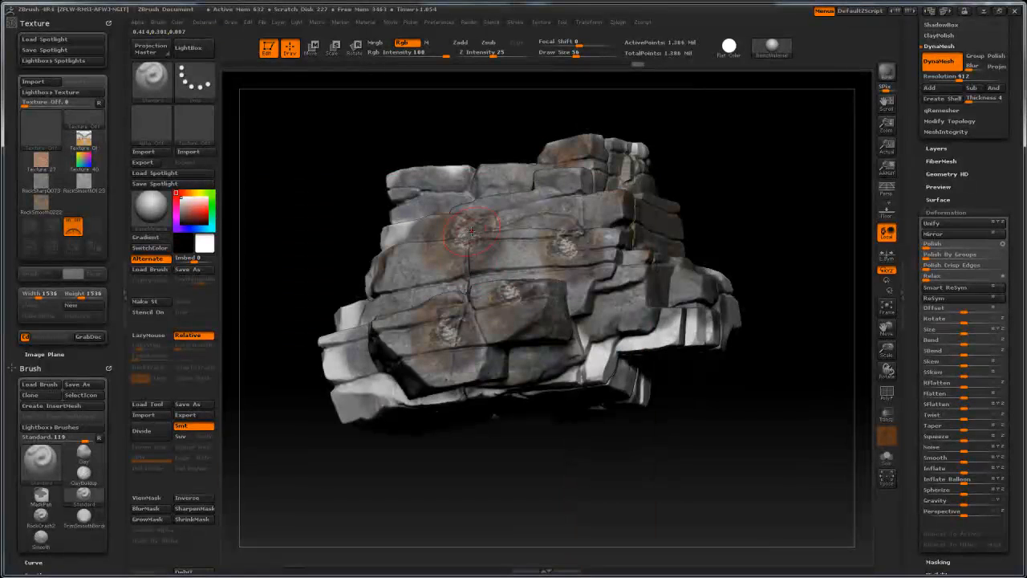
pyautogui.moveTo(531, 253)
pyautogui.mouseDown()
pyautogui.moveTo(546, 289)
pyautogui.moveTo(457, 320)
pyautogui.moveTo(481, 269)
pyautogui.moveTo(454, 228)
pyautogui.mouseUp()
pyautogui.hotkey('shift', 'z')
pyautogui.hotkey('shift', 'z')
pyautogui.hotkey('shift', 'z')
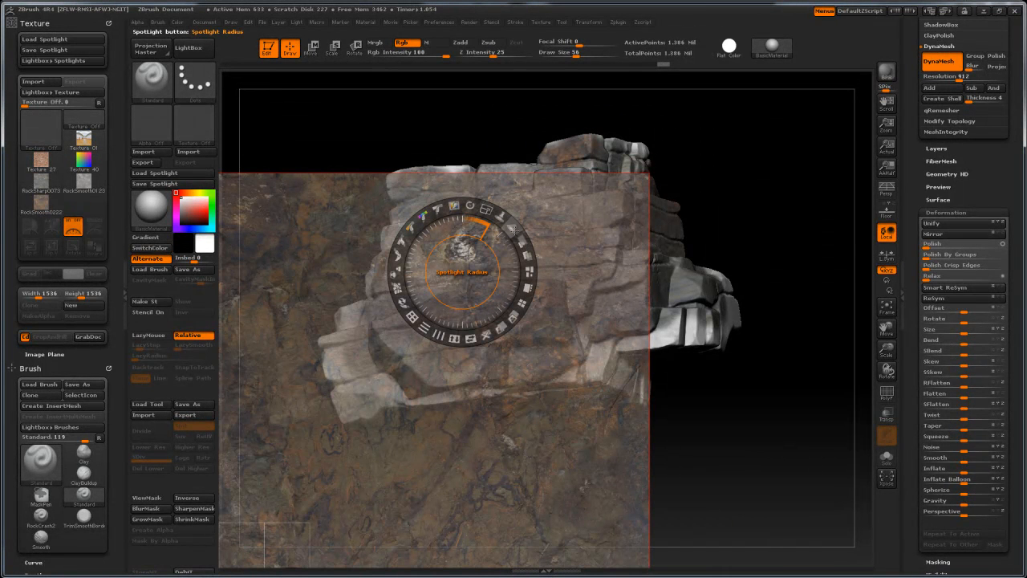
pyautogui.hotkey('shift', 'z')
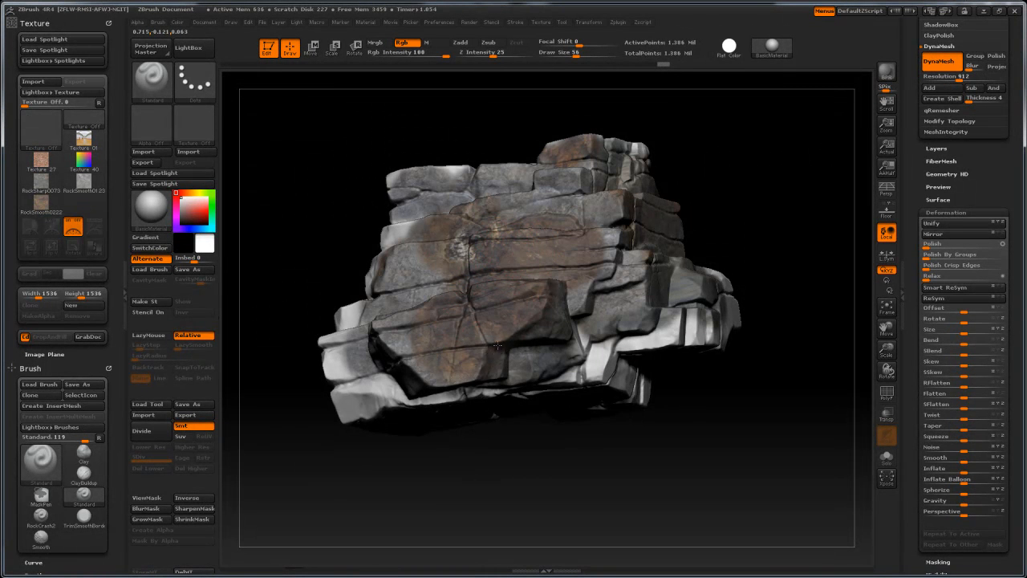
pyautogui.moveTo(442, 282); pyautogui.dragTo(404, 290)
pyautogui.moveTo(568, 294); pyautogui.dragTo(586, 309)
pyautogui.moveTo(388, 324); pyautogui.dragTo(393, 347)
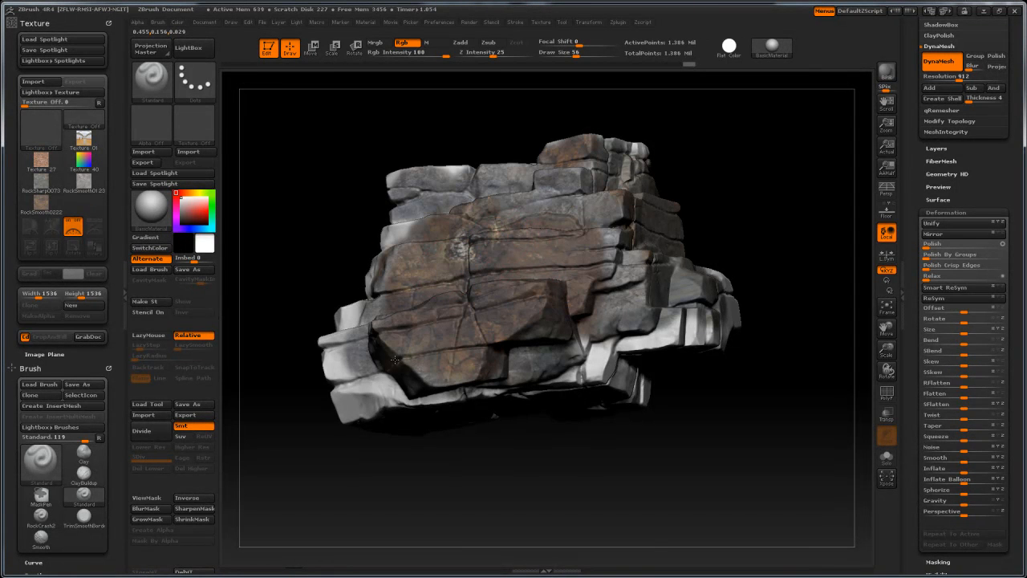
# Step: Enlarge the brush to paint the brown texture across the upper ledges, and reduce Draw Size to 47
pyautogui.hotkey('shift', 'z')
pyautogui.hotkey('shift', 'z')
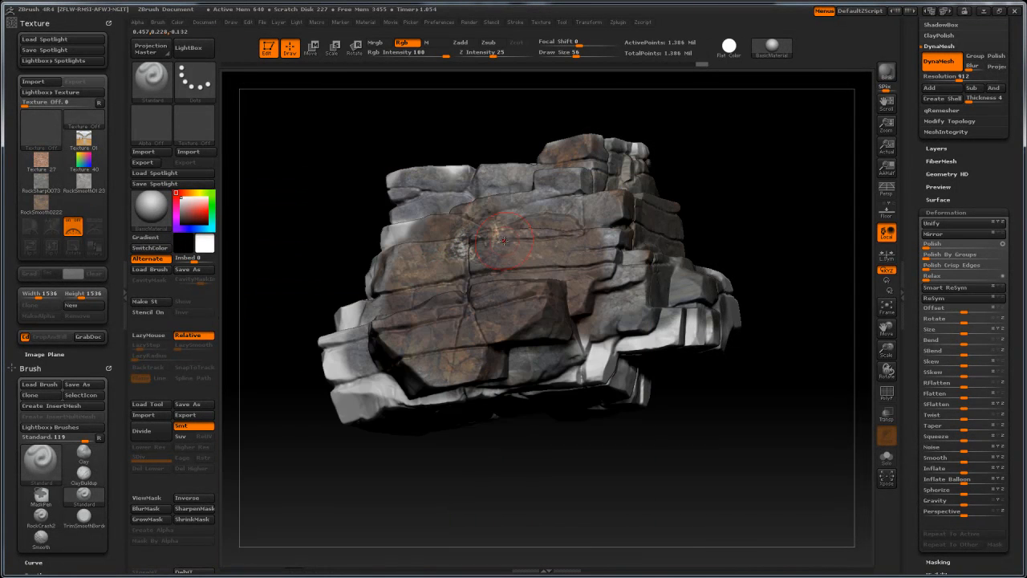
pyautogui.moveTo(581, 53); pyautogui.dragTo(608, 53)
pyautogui.moveTo(544, 174); pyautogui.dragTo(437, 199)
pyautogui.moveTo(592, 55); pyautogui.dragTo(572, 59)
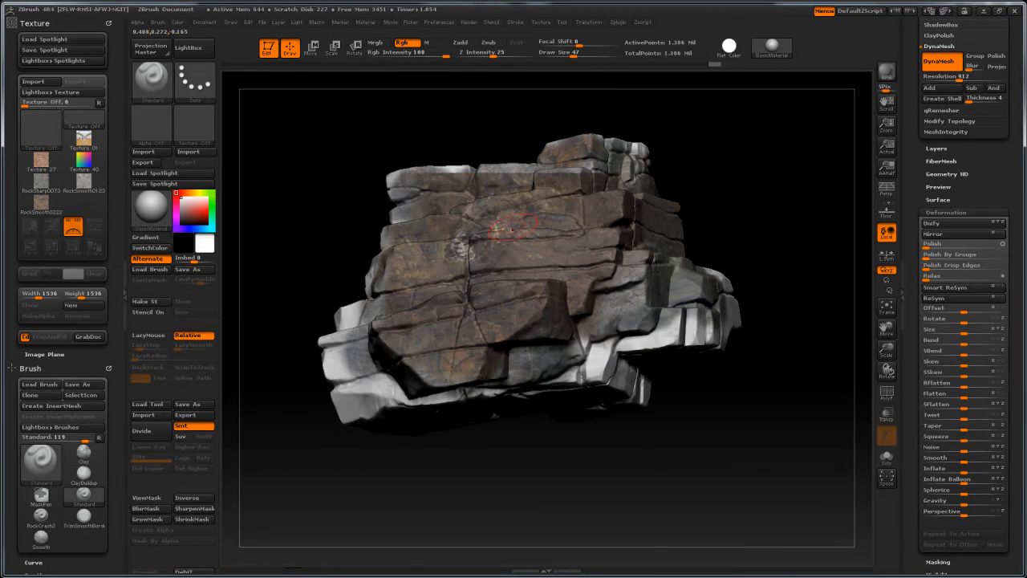
# Step: Reposition the brown rock texture in Spotlight and make its overlay more opaque
pyautogui.hotkey('shift', 'z')
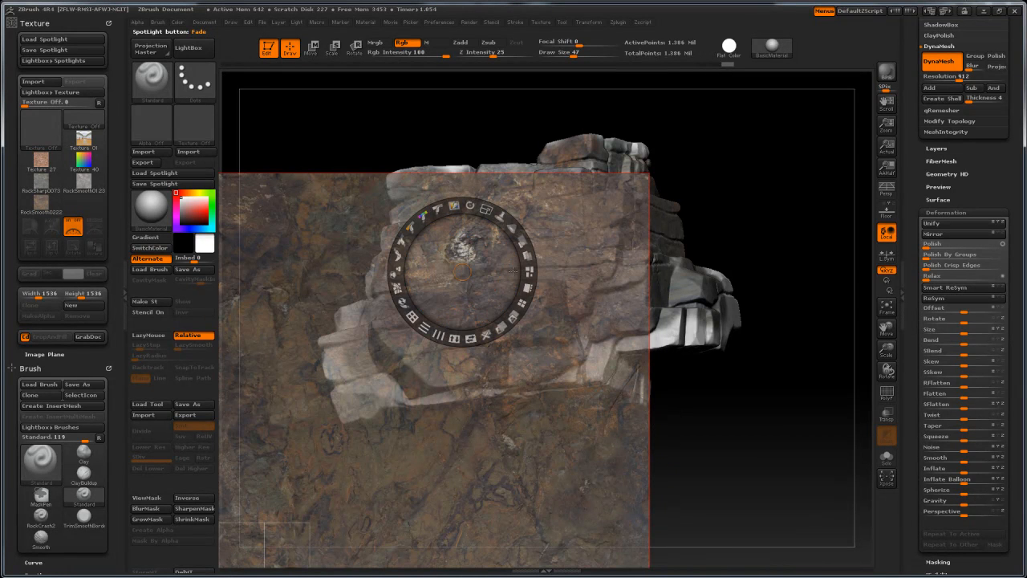
pyautogui.moveTo(461, 278); pyautogui.dragTo(495, 255)
pyautogui.moveTo(547, 231); pyautogui.dragTo(559, 261)
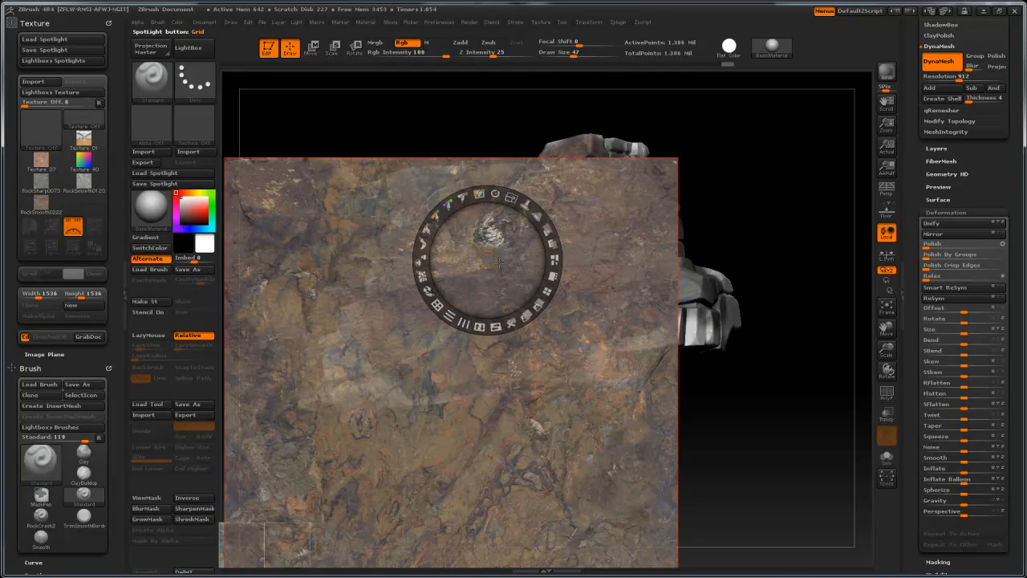
# Step: Turn the rock to its unpainted side and paint a small patch of the brown texture there
pyautogui.press('z')
pyautogui.moveTo(310, 302); pyautogui.dragTo(459, 311)
pyautogui.moveTo(300, 419)
pyautogui.mouseDown()
pyautogui.moveTo(369, 434)
pyautogui.moveTo(374, 385)
pyautogui.mouseUp()
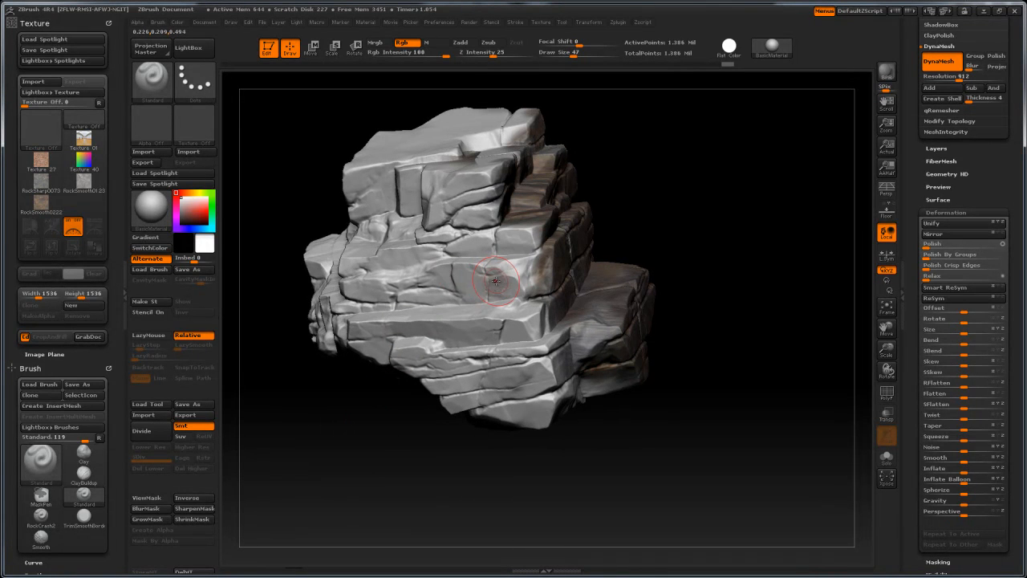
pyautogui.moveTo(444, 283)
pyautogui.mouseDown()
pyautogui.moveTo(477, 279)
pyautogui.moveTo(438, 289)
pyautogui.mouseUp()
pyautogui.press('z')
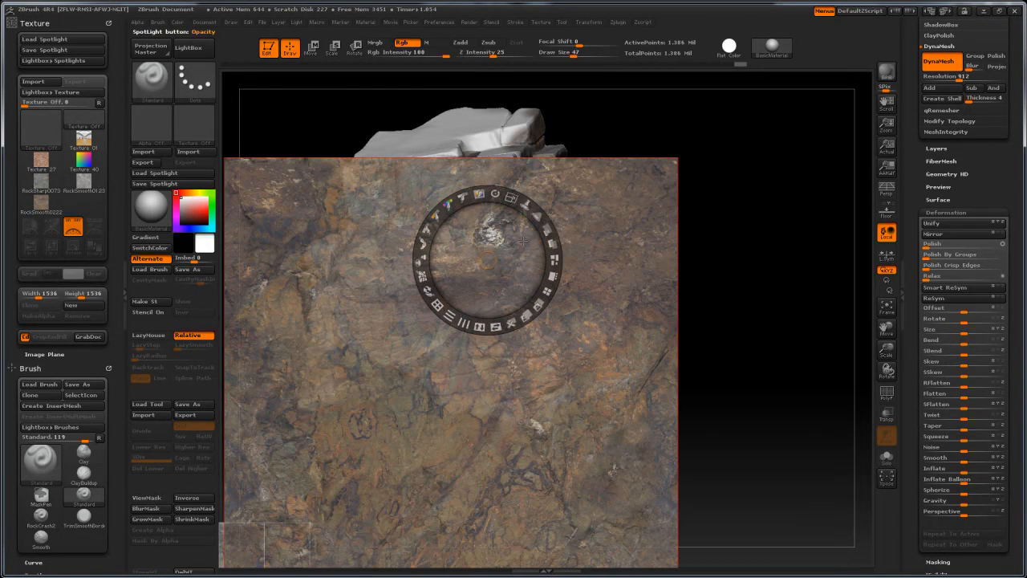
# Step: Lower Rgb Intensity to 31 and paint the brown texture faintly across the middle of the unpainted side
pyautogui.hotkey('shift', 'z')
pyautogui.moveTo(445, 57); pyautogui.dragTo(417, 57)
pyautogui.moveTo(419, 239)
pyautogui.mouseDown()
pyautogui.moveTo(412, 247)
pyautogui.moveTo(410, 221)
pyautogui.moveTo(414, 261)
pyautogui.moveTo(481, 229)
pyautogui.mouseUp()
pyautogui.hotkey('shift', 'z')
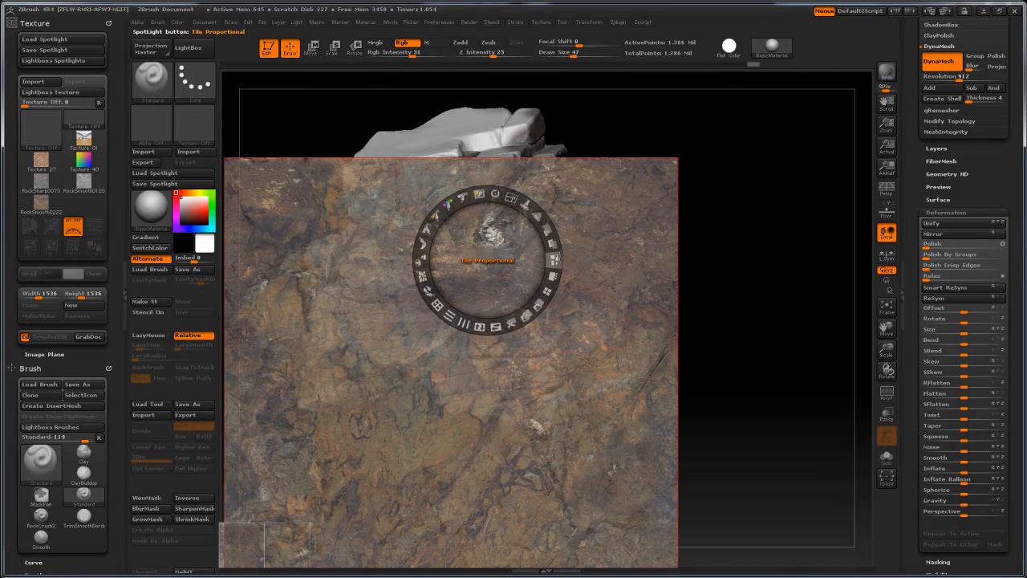
# Step: Raise Rgb Intensity to 100 and turn the rock so more of its brown-painted side faces the view
pyautogui.hotkey('shift', 'z')
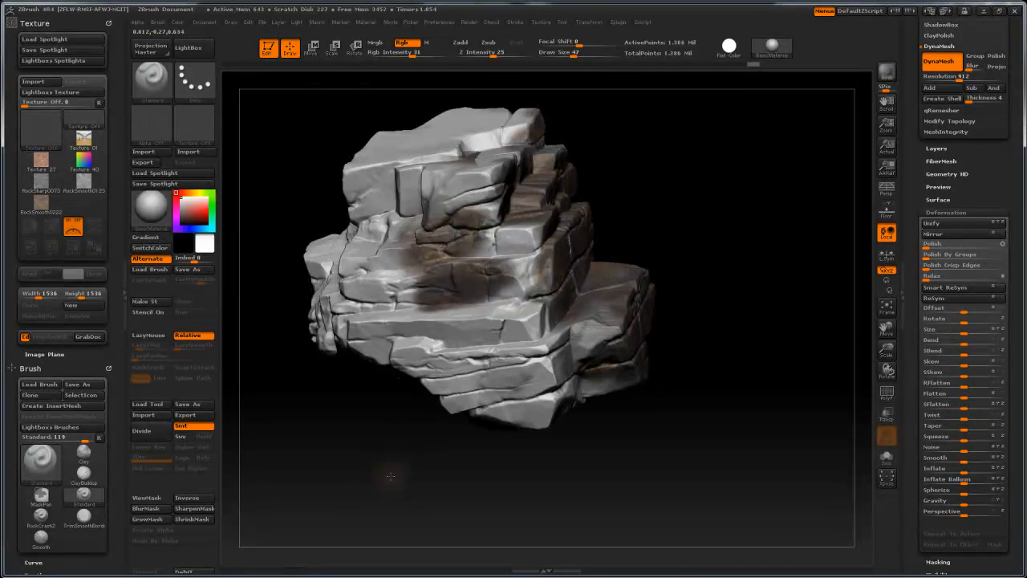
pyautogui.moveTo(390, 477); pyautogui.dragTo(366, 458)
pyautogui.hotkey('shift', 'z')
pyautogui.hotkey('shift', 'z')
pyautogui.moveTo(405, 52); pyautogui.dragTo(450, 53)
pyautogui.moveTo(366, 229); pyautogui.dragTo(353, 235)
pyautogui.hotkey('shift', 'z')
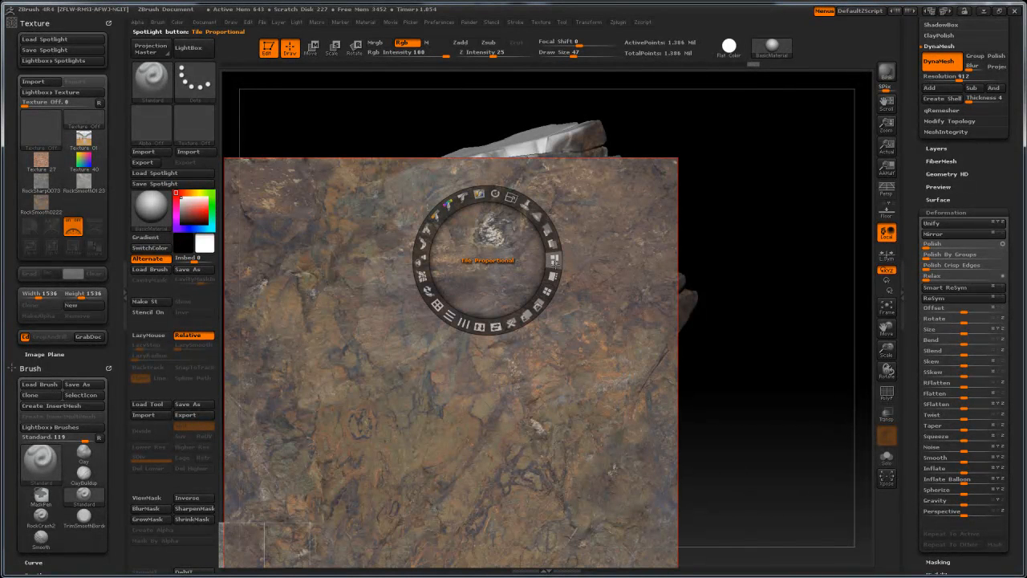
# Step: Compare the Tile Proportional, Tile Selected and Tile Unified layouts for the three Spotlight textures, ending on Tile Unified
pyautogui.click(545, 292)
pyautogui.click(553, 260)
pyautogui.click(552, 276)
pyautogui.click(545, 291)
pyautogui.click(552, 276)
pyautogui.click(552, 276)
pyautogui.click(552, 276)
pyautogui.click(552, 276)
pyautogui.click(552, 276)
pyautogui.click(554, 260)
pyautogui.click(552, 276)
pyautogui.click(548, 291)
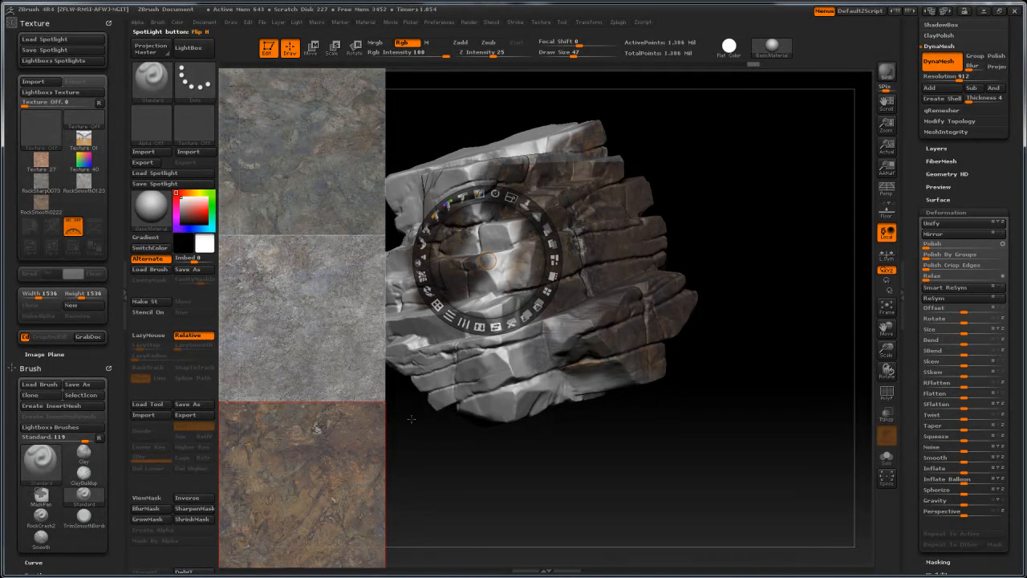
# Step: Move the light grey rock texture over the model and enlarge it until it covers the rock
pyautogui.click(291, 336)
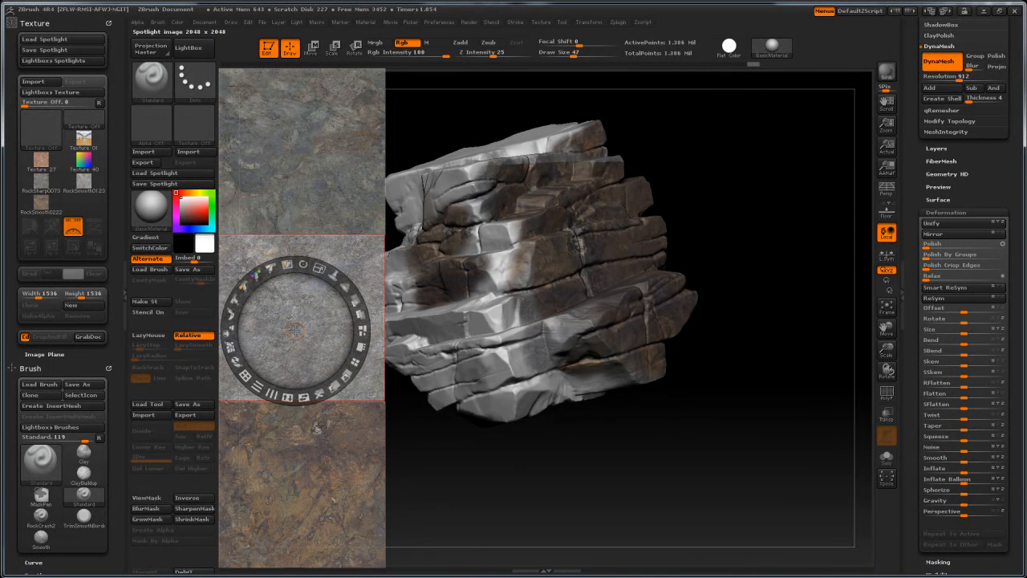
pyautogui.moveTo(291, 336)
pyautogui.mouseDown()
pyautogui.moveTo(642, 286)
pyautogui.moveTo(607, 293)
pyautogui.mouseUp()
pyautogui.moveTo(637, 223); pyautogui.dragTo(616, 230)
pyautogui.moveTo(638, 168); pyautogui.dragTo(639, 169)
pyautogui.moveTo(615, 231)
pyautogui.mouseDown()
pyautogui.moveTo(651, 254)
pyautogui.moveTo(596, 254)
pyautogui.moveTo(563, 270)
pyautogui.moveTo(625, 213)
pyautogui.mouseUp()
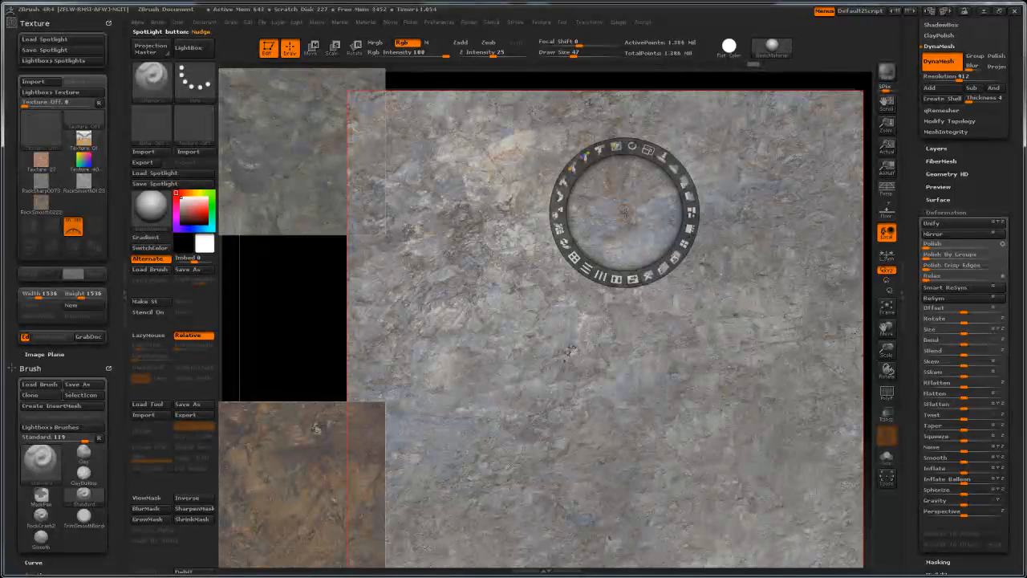
pyautogui.moveTo(625, 212); pyautogui.dragTo(587, 215)
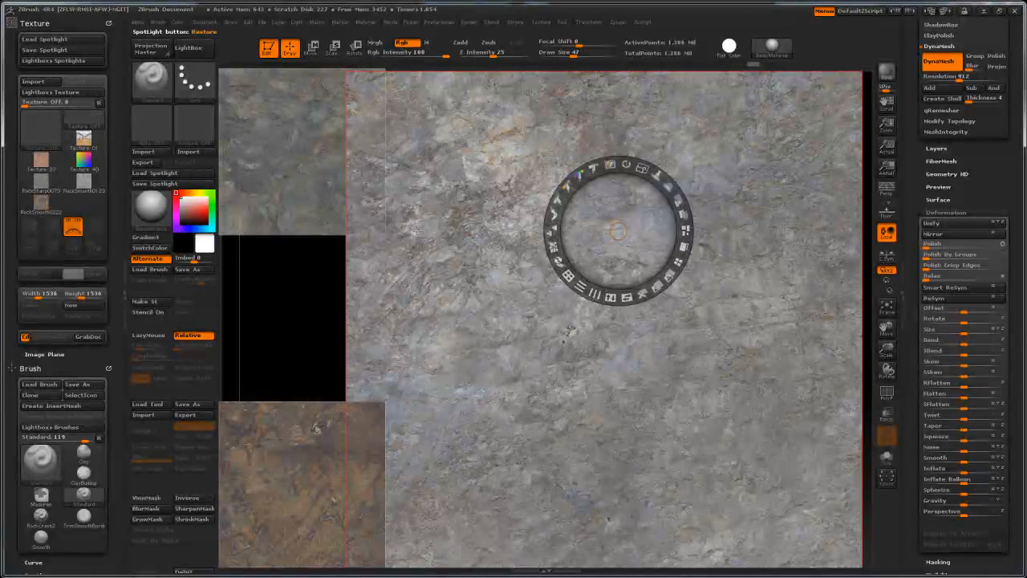
# Step: Try the front and back stacking order on the light grey texture, and delete it from Spotlight
pyautogui.click(670, 276)
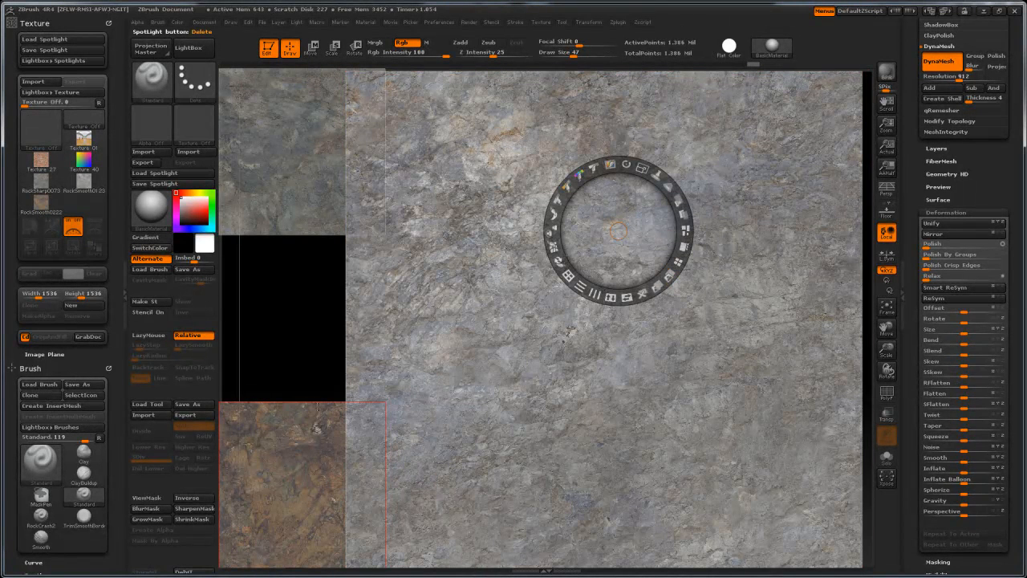
pyautogui.click(671, 282)
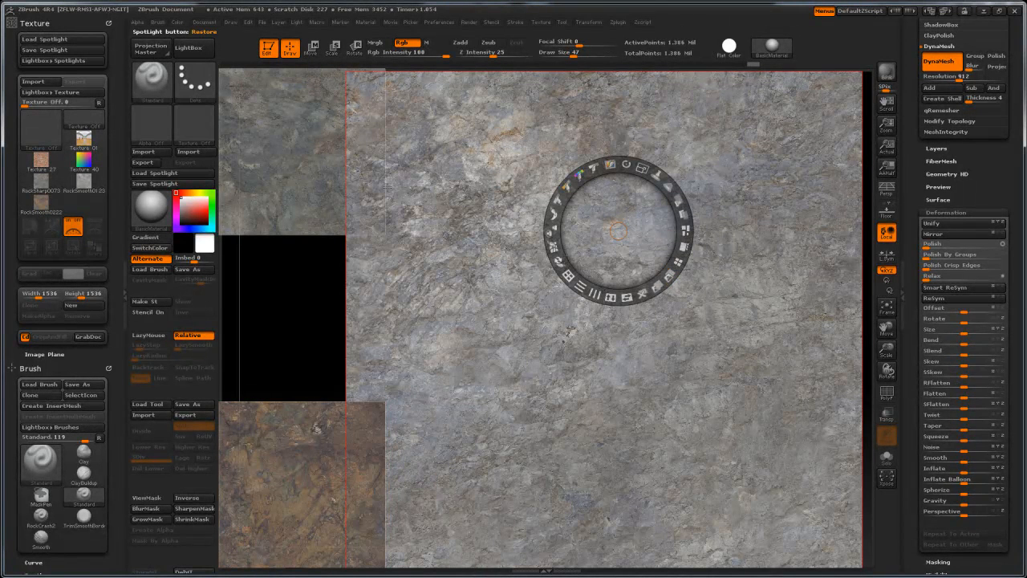
pyautogui.click(657, 288)
pyautogui.click(641, 294)
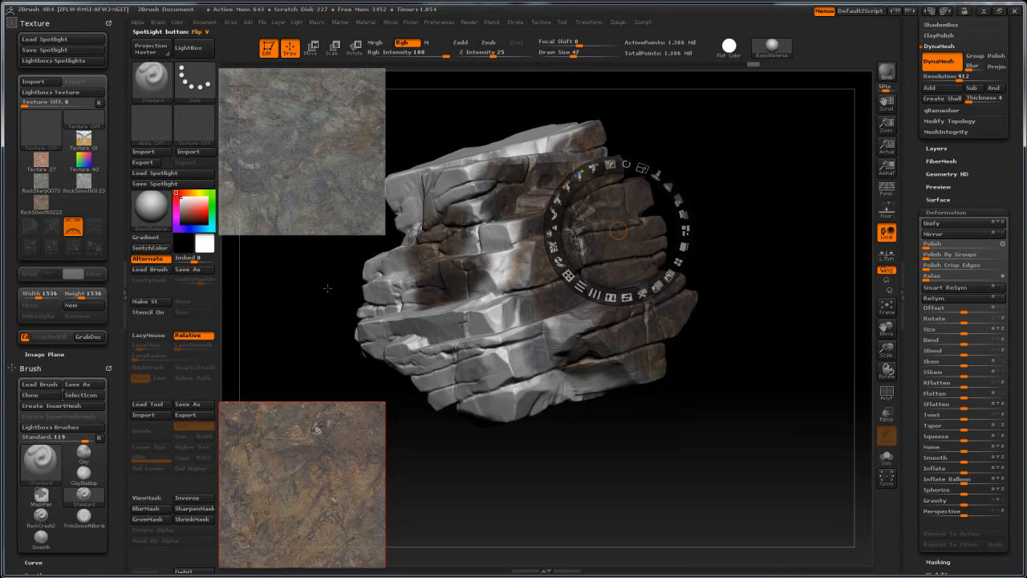
# Step: Add the RockSmooth0123 texture back to Spotlight and close LightBox
pyautogui.click(84, 185)
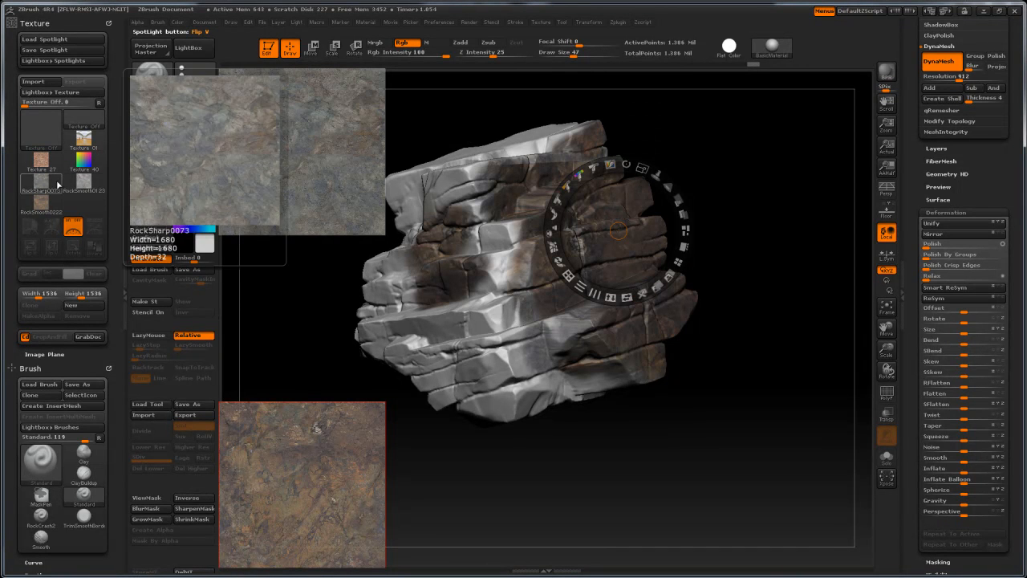
pyautogui.click(94, 228)
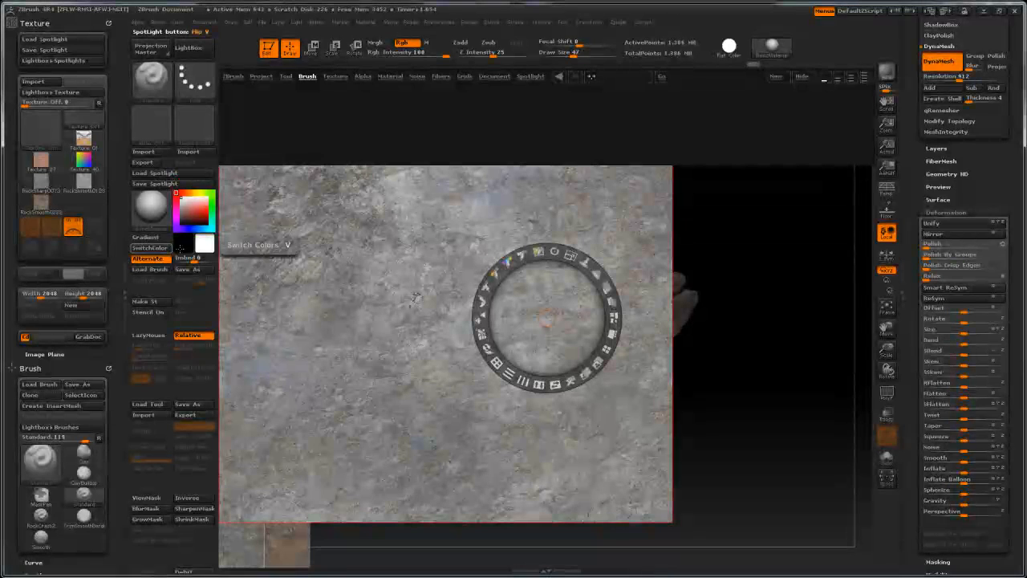
pyautogui.click(206, 53)
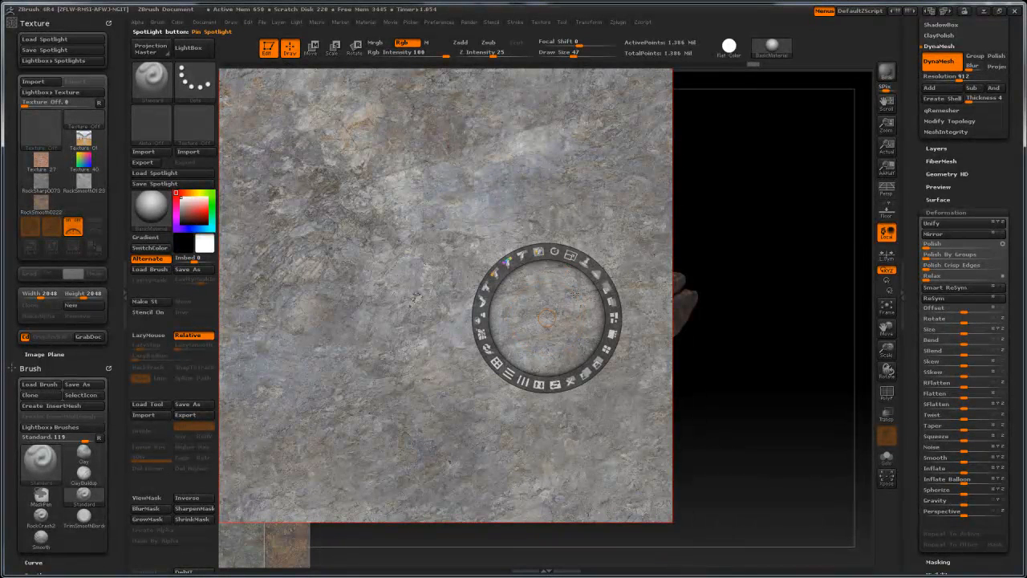
# Step: Make the brown rock texture the large one with Tile Selected and move it over the middle of the canvas
pyautogui.click(291, 544)
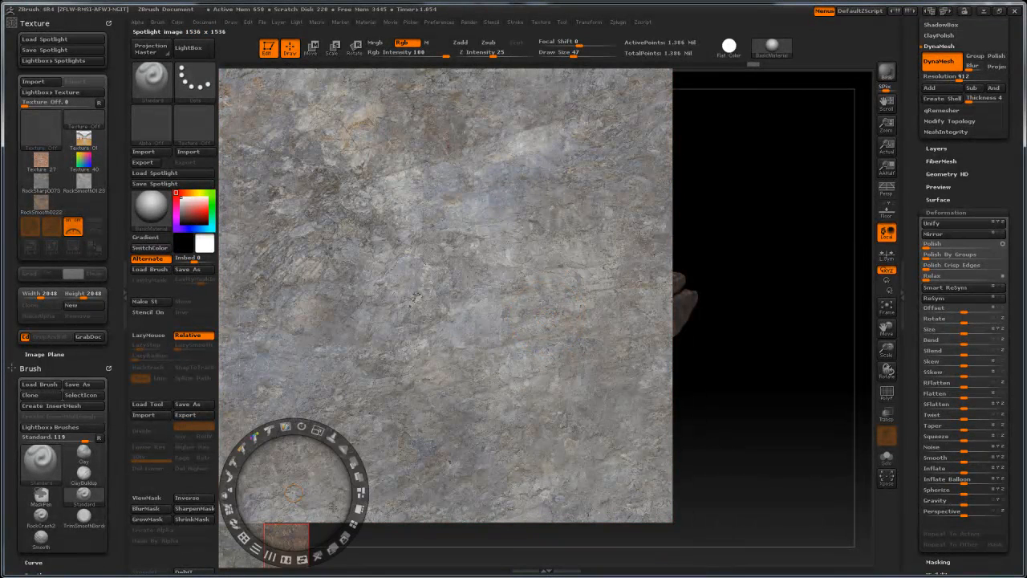
pyautogui.click(356, 515)
pyautogui.moveTo(295, 487); pyautogui.dragTo(395, 440)
pyautogui.click(501, 323)
pyautogui.moveTo(501, 324); pyautogui.dragTo(473, 365)
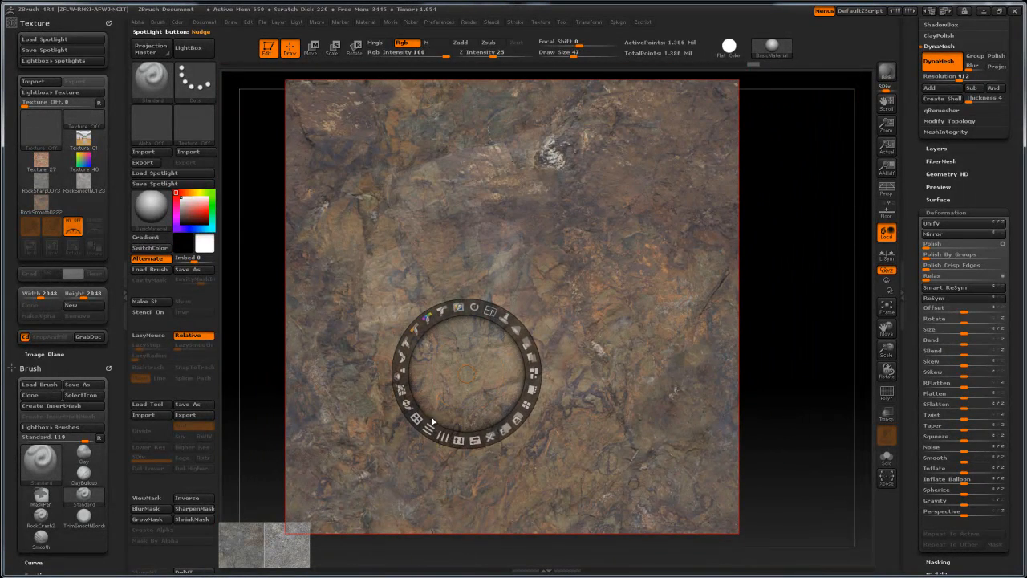
# Step: Try repeating the brown texture with Tile H and return it to a single tile
pyautogui.moveTo(445, 440)
pyautogui.mouseDown()
pyautogui.moveTo(430, 432)
pyautogui.moveTo(458, 442)
pyautogui.moveTo(409, 410)
pyautogui.moveTo(444, 438)
pyautogui.moveTo(419, 422)
pyautogui.moveTo(433, 432)
pyautogui.mouseUp()
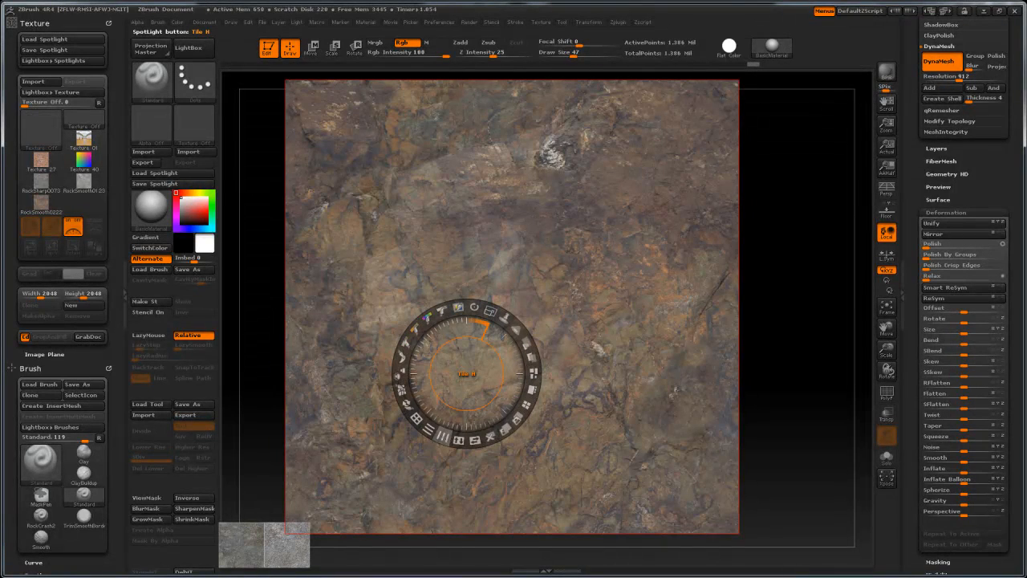
pyautogui.moveTo(442, 438); pyautogui.dragTo(423, 424)
pyautogui.moveTo(454, 441)
pyautogui.mouseDown()
pyautogui.moveTo(411, 413)
pyautogui.moveTo(431, 428)
pyautogui.moveTo(453, 426)
pyautogui.mouseUp()
pyautogui.press('shift')
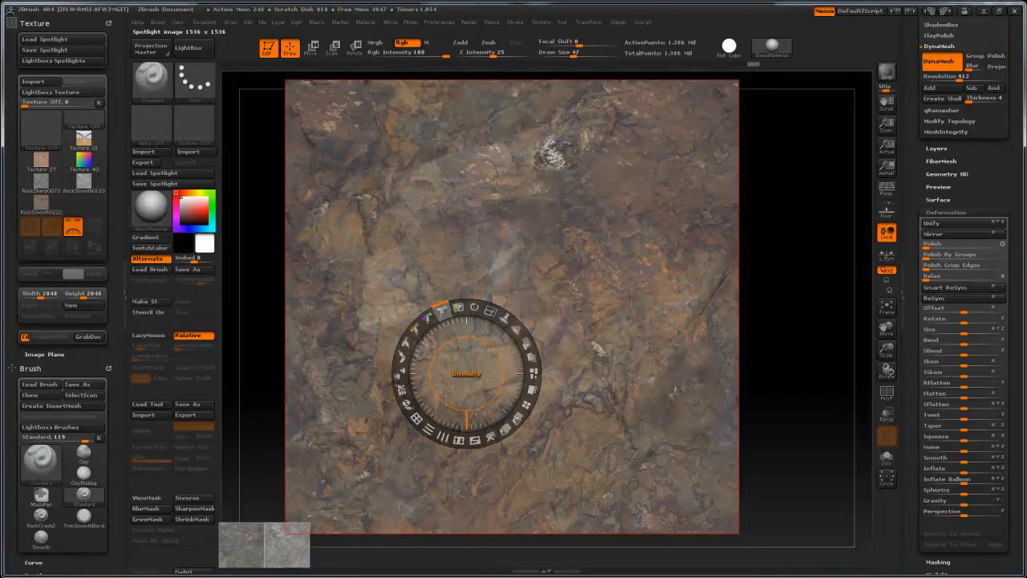
# Step: Shift the brown texture's intensity and hue toward green, and bring back its original colours with Restore
pyautogui.moveTo(441, 311); pyautogui.dragTo(413, 327)
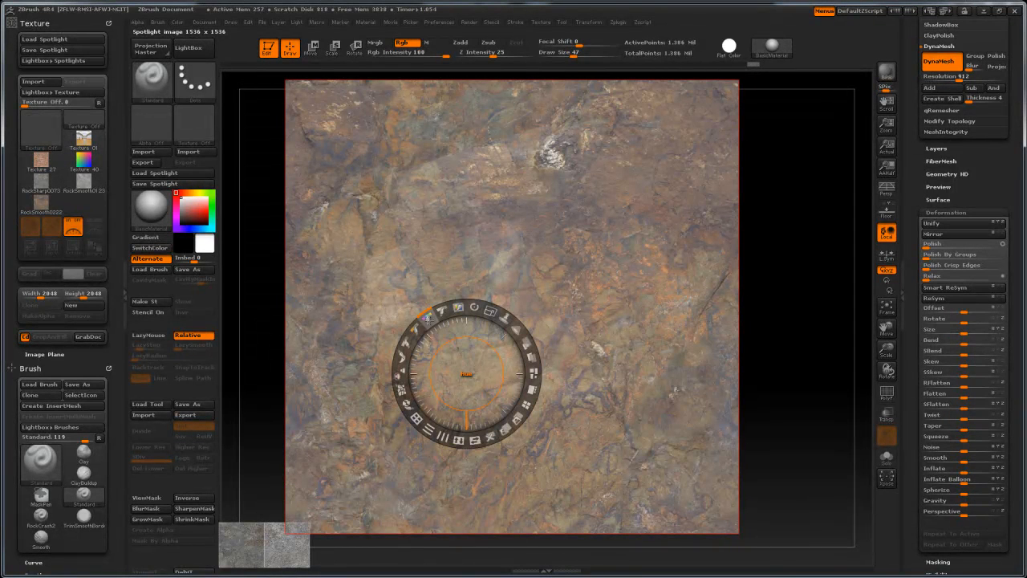
pyautogui.moveTo(428, 317); pyautogui.dragTo(400, 338)
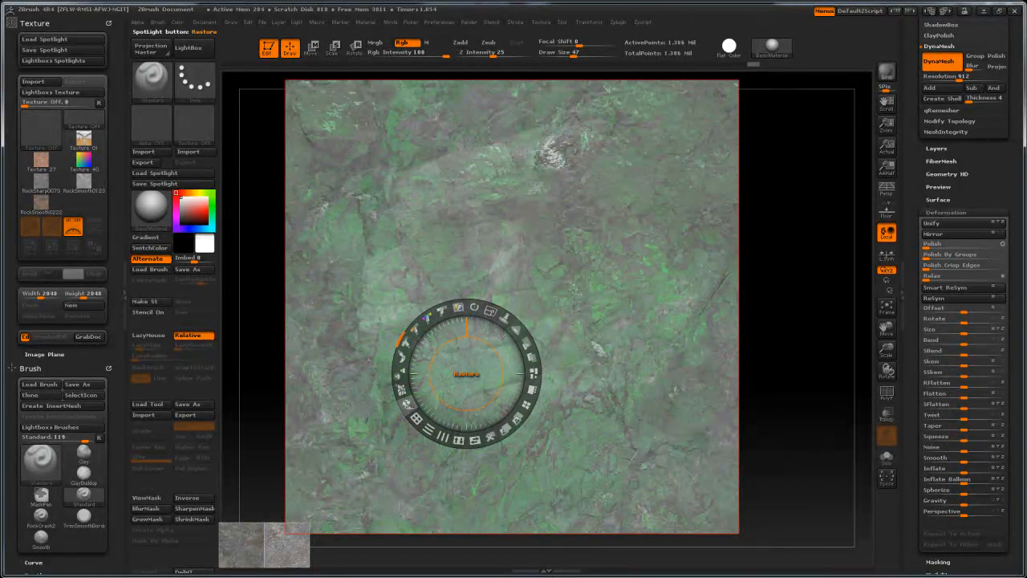
pyautogui.click(407, 406)
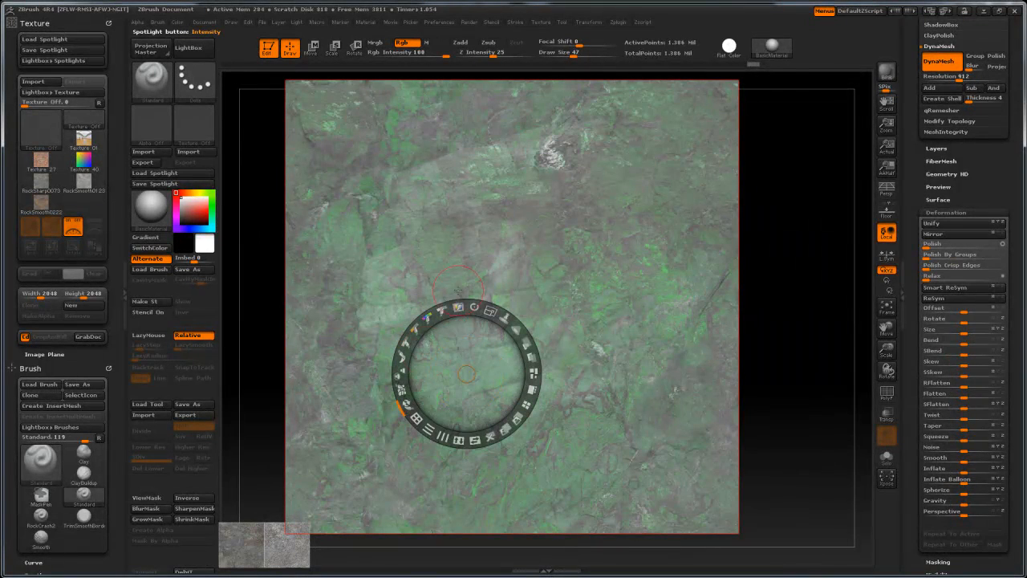
pyautogui.moveTo(406, 404)
pyautogui.mouseDown()
pyautogui.moveTo(402, 361)
pyautogui.moveTo(446, 310)
pyautogui.moveTo(525, 350)
pyautogui.moveTo(515, 330)
pyautogui.mouseUp()
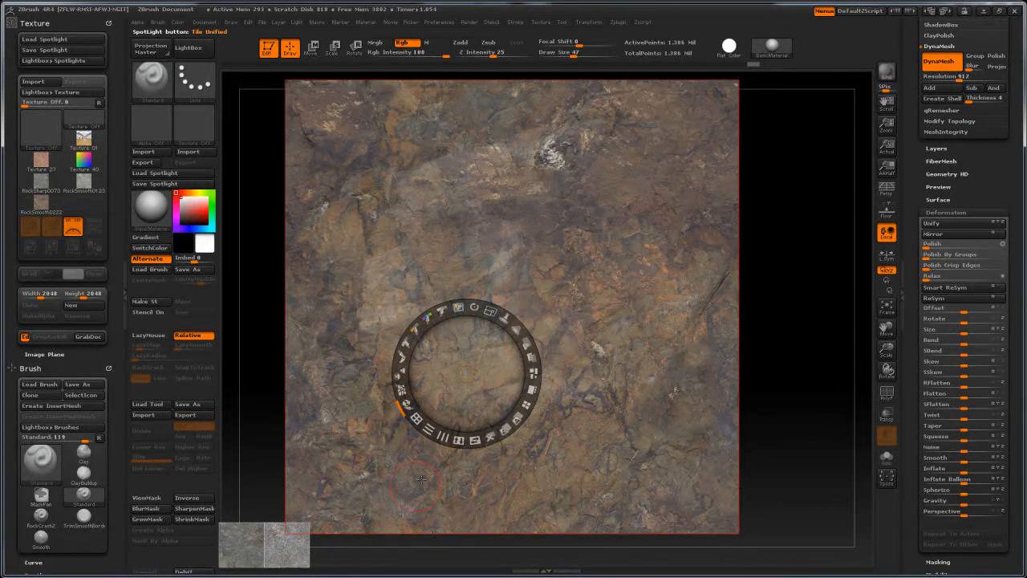
# Step: Refit the brown texture with Tile Selected, smear a patch of it with Smudge, and restore the smeared patch
pyautogui.click(530, 389)
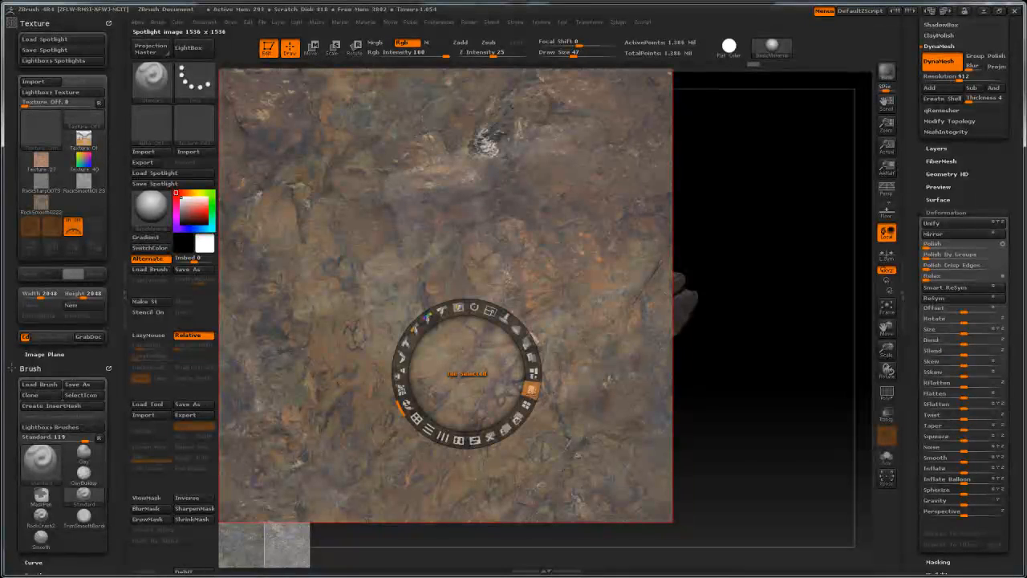
pyautogui.click(464, 376)
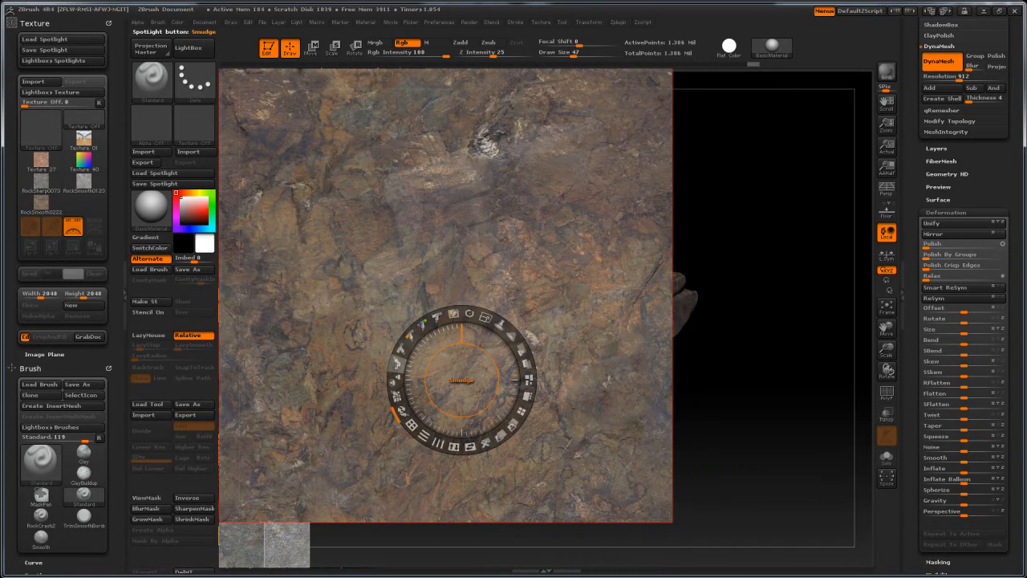
pyautogui.click(396, 361)
pyautogui.moveTo(363, 276)
pyautogui.mouseDown()
pyautogui.moveTo(347, 339)
pyautogui.moveTo(331, 250)
pyautogui.moveTo(381, 340)
pyautogui.mouseUp()
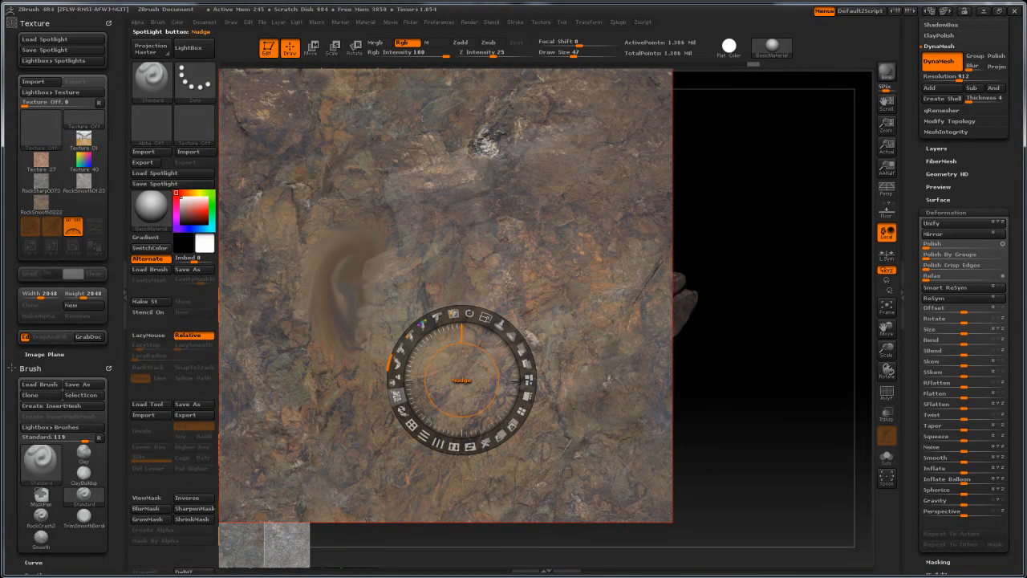
pyautogui.moveTo(398, 409)
pyautogui.mouseDown()
pyautogui.moveTo(394, 374)
pyautogui.moveTo(412, 332)
pyautogui.moveTo(400, 407)
pyautogui.mouseUp()
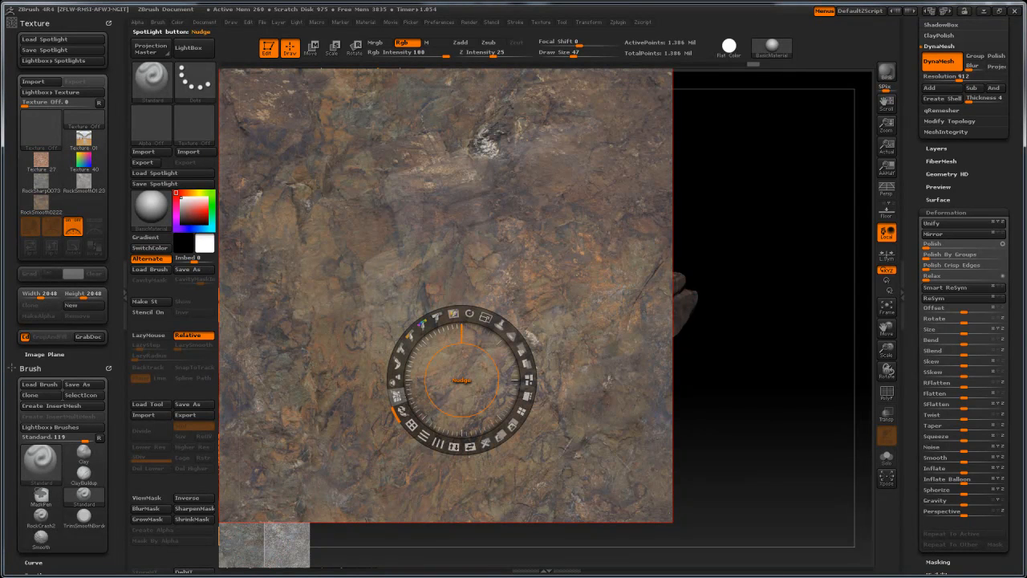
# Step: Apply the Tile Unified layout, and enlarge the brown texture over the right half of the rock
pyautogui.moveTo(462, 382); pyautogui.dragTo(442, 368)
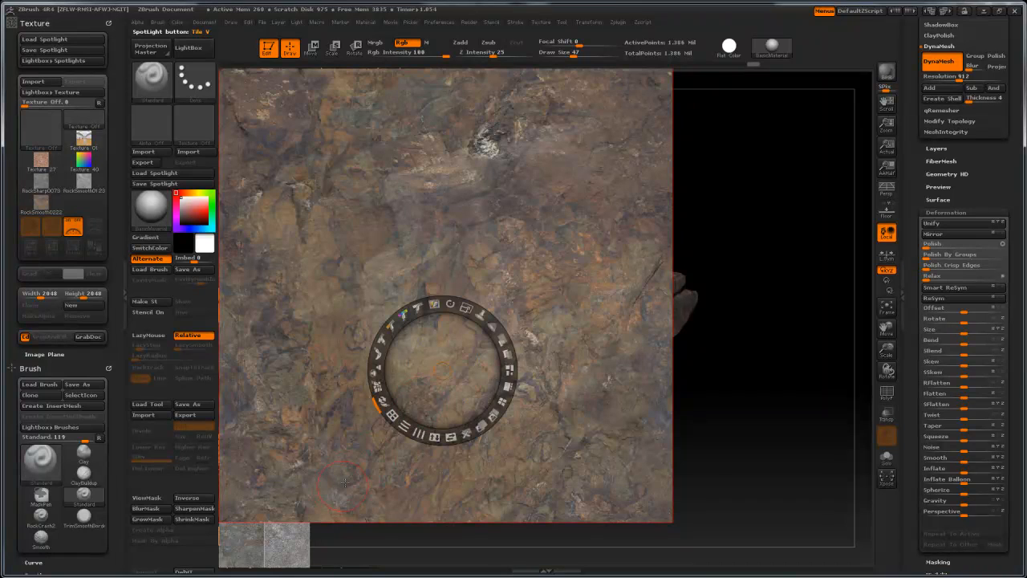
pyautogui.click(497, 397)
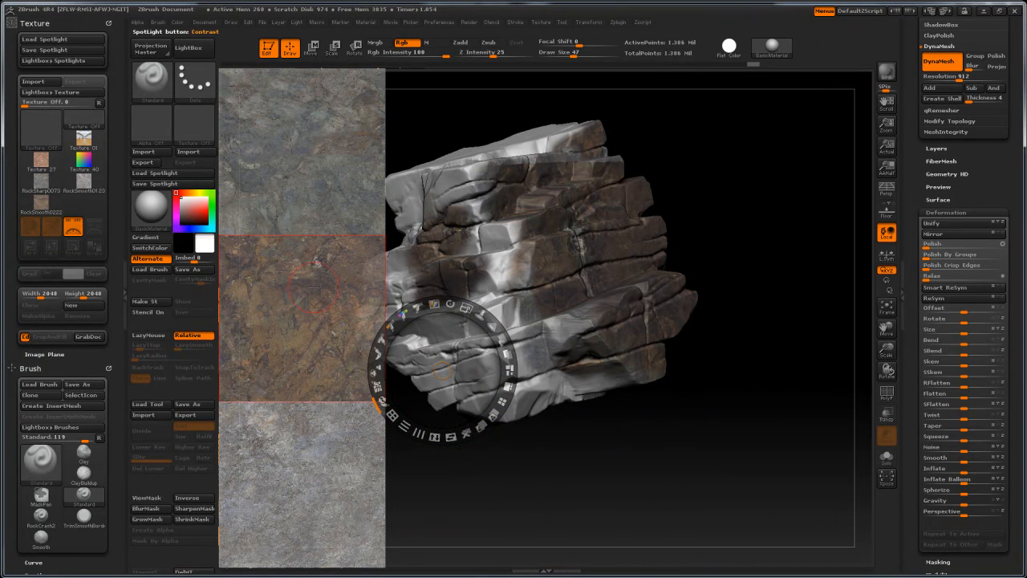
pyautogui.moveTo(442, 368); pyautogui.dragTo(550, 318)
pyautogui.moveTo(567, 285); pyautogui.dragTo(605, 322)
pyautogui.moveTo(530, 328)
pyautogui.mouseDown()
pyautogui.moveTo(713, 265)
pyautogui.moveTo(701, 265)
pyautogui.mouseUp()
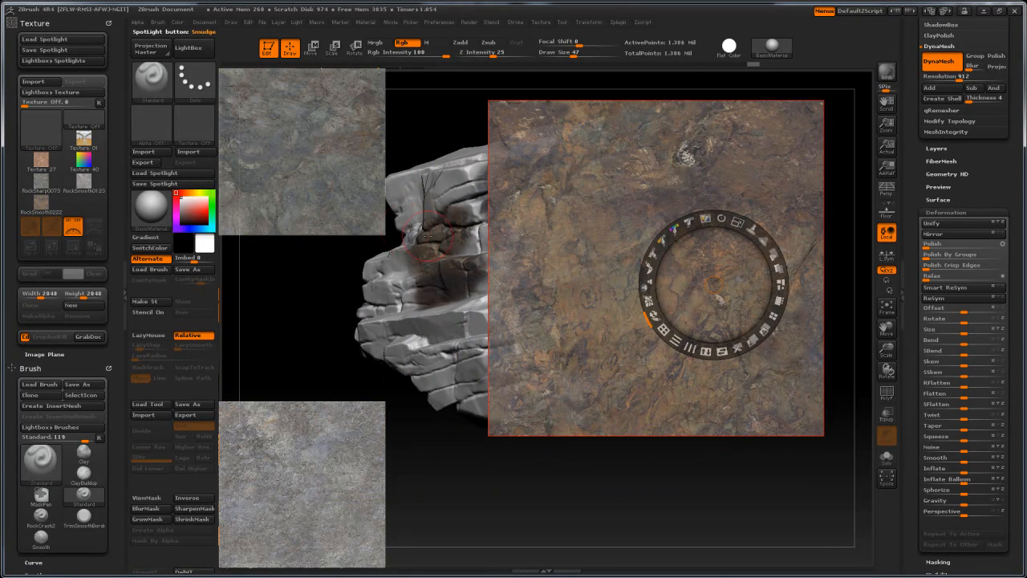
# Step: Move the darker grey rock texture beside the brown one and enlarge it to a similar size
pyautogui.click(309, 186)
pyautogui.moveTo(308, 185); pyautogui.dragTo(344, 264)
pyautogui.moveTo(367, 200); pyautogui.dragTo(391, 216)
pyautogui.moveTo(353, 255); pyautogui.dragTo(383, 305)
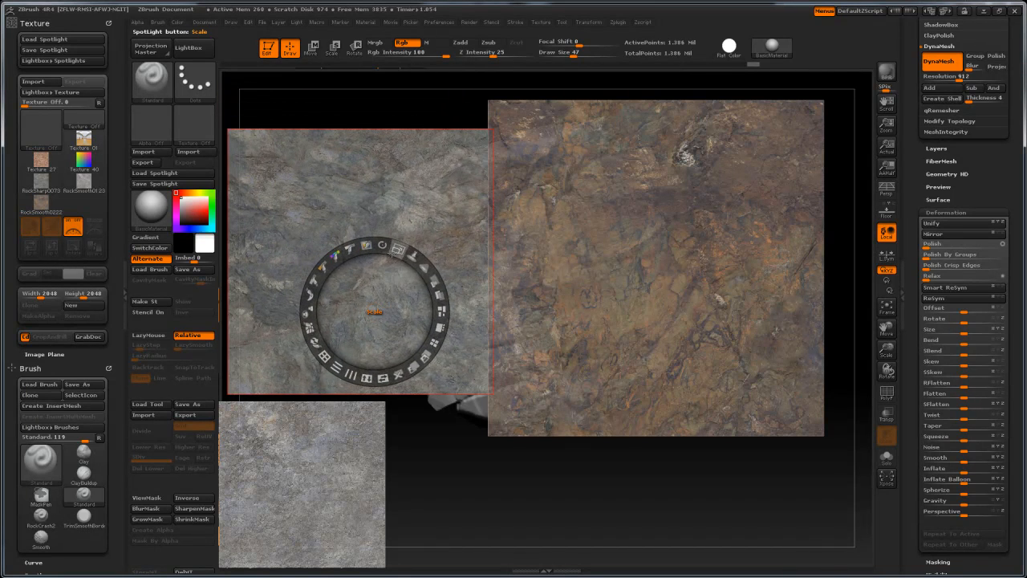
pyautogui.moveTo(398, 249); pyautogui.dragTo(404, 252)
pyautogui.moveTo(375, 312); pyautogui.dragTo(384, 308)
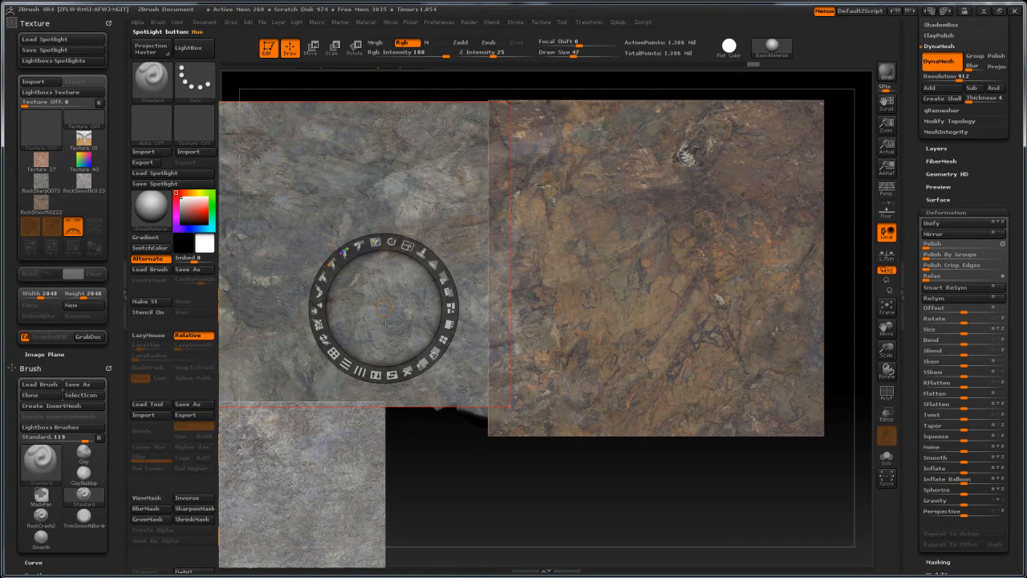
# Step: Set the Clone source on the brown texture's white spot and clone that spot onto the darker grey texture
pyautogui.moveTo(384, 308); pyautogui.dragTo(685, 157)
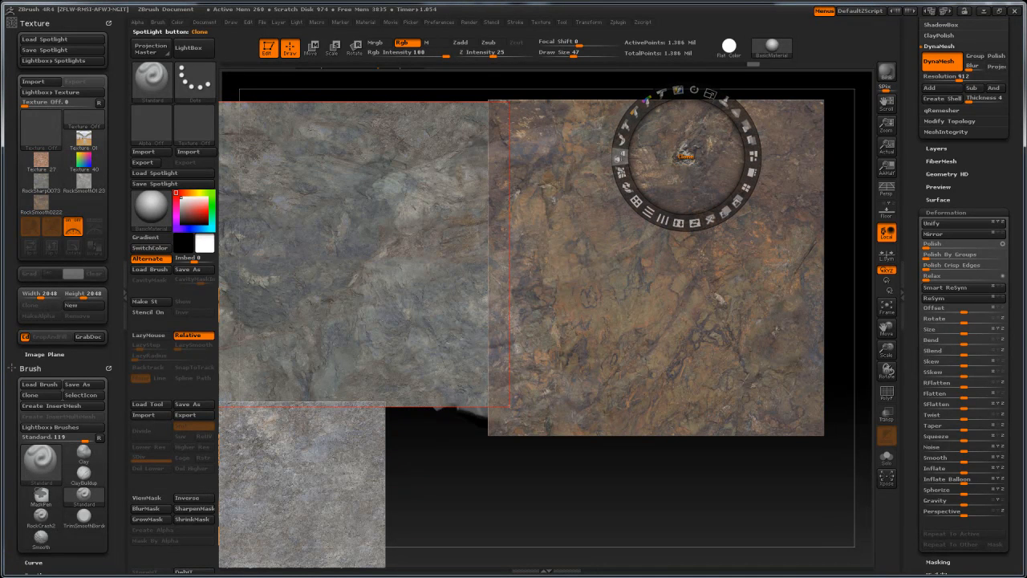
pyautogui.click(620, 155)
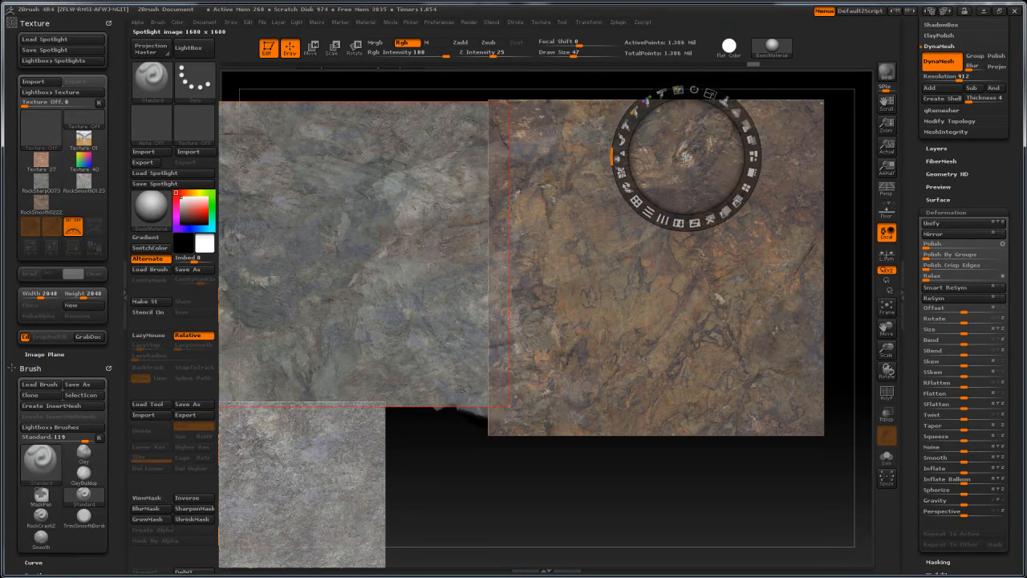
pyautogui.moveTo(361, 230)
pyautogui.mouseDown()
pyautogui.moveTo(352, 221)
pyautogui.moveTo(363, 242)
pyautogui.mouseUp()
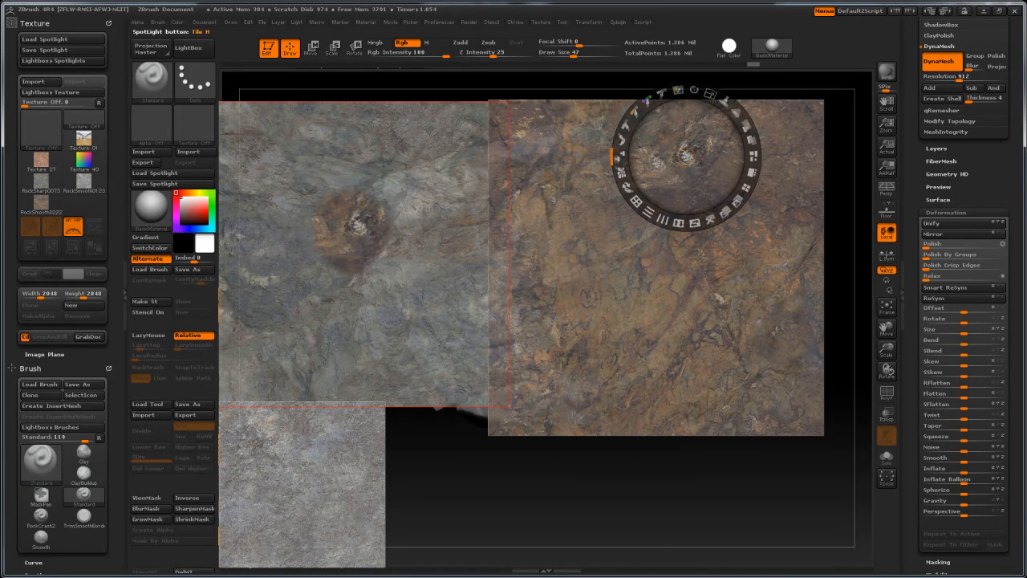
# Step: Move the Clone source onto the darker grey texture and slightly reposition the grey and brown textures
pyautogui.click(627, 277)
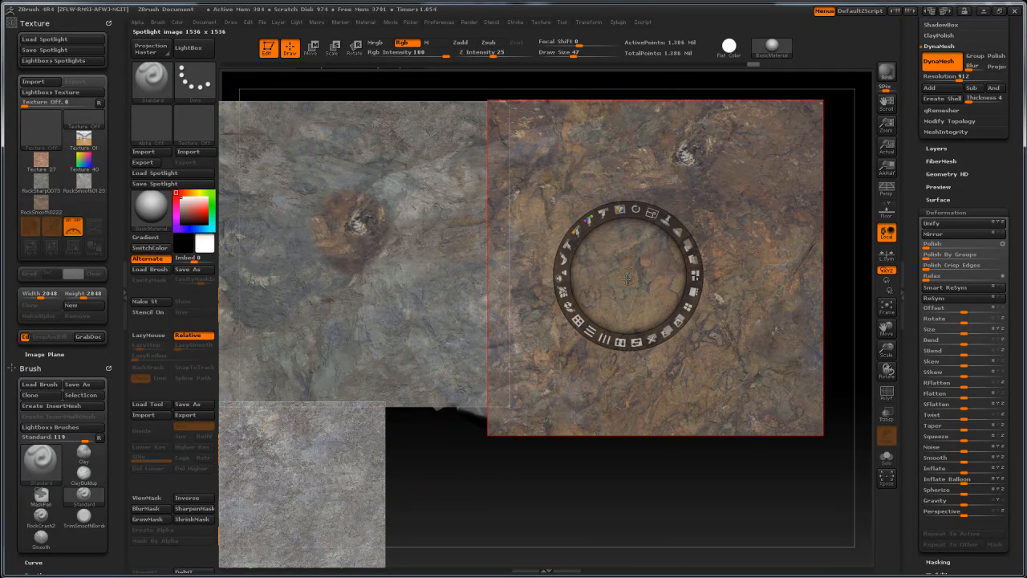
pyautogui.moveTo(629, 277); pyautogui.dragTo(289, 280)
pyautogui.moveTo(354, 351)
pyautogui.mouseDown()
pyautogui.moveTo(392, 376)
pyautogui.moveTo(391, 350)
pyautogui.moveTo(308, 280)
pyautogui.mouseUp()
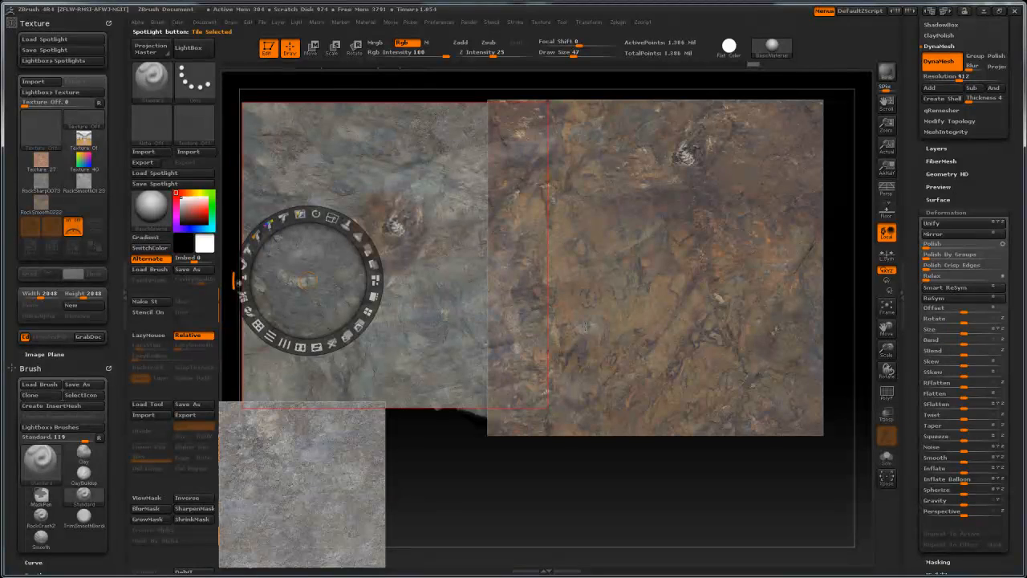
pyautogui.moveTo(647, 337)
pyautogui.mouseDown()
pyautogui.moveTo(626, 341)
pyautogui.moveTo(640, 345)
pyautogui.moveTo(311, 291)
pyautogui.moveTo(323, 278)
pyautogui.moveTo(516, 302)
pyautogui.moveTo(305, 284)
pyautogui.mouseUp()
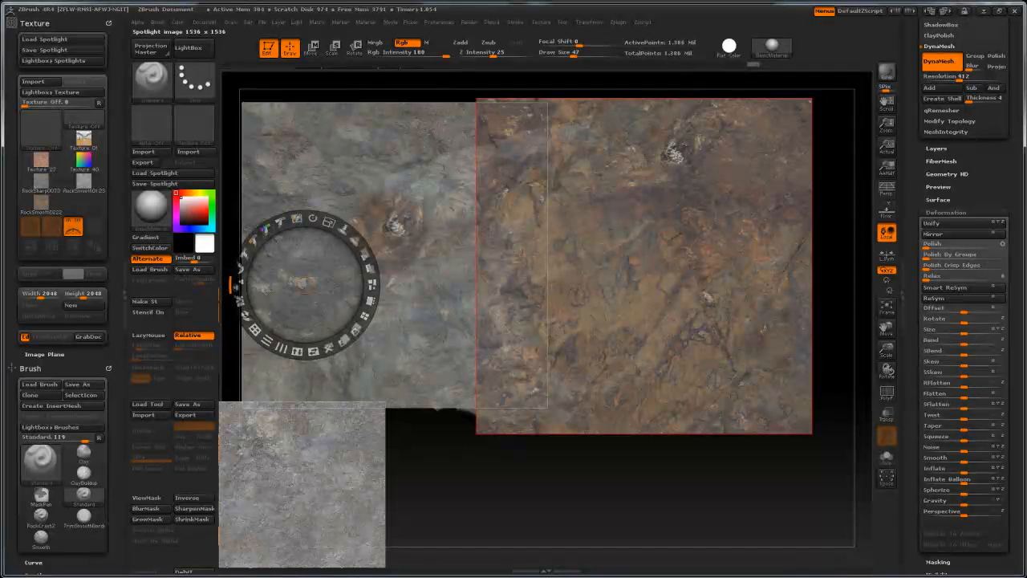
# Step: Clone a grey patch onto the brown texture, and use Restore to remove the cloned areas from the brown and darker grey textures
pyautogui.moveTo(632, 334); pyautogui.dragTo(633, 340)
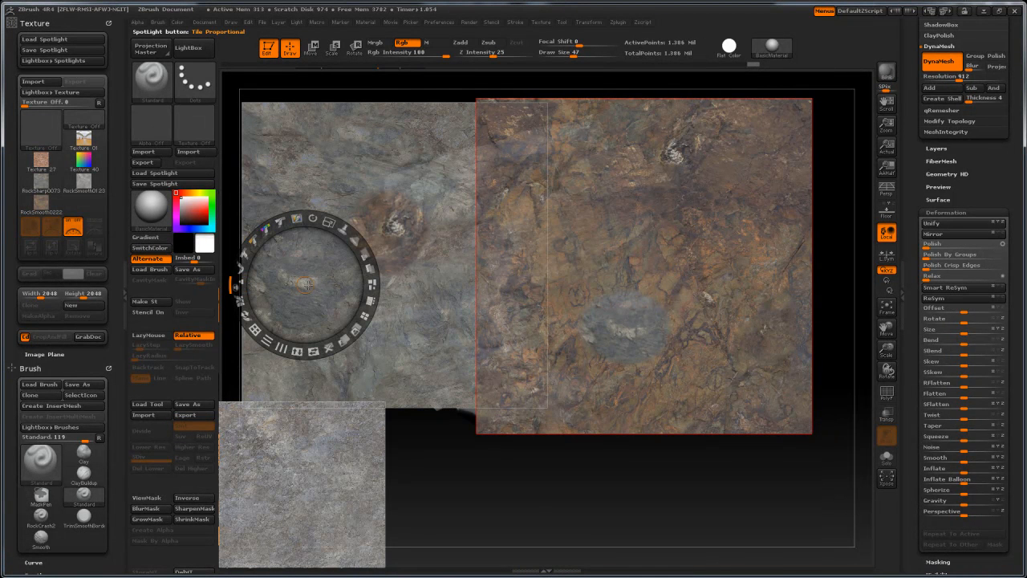
pyautogui.moveTo(305, 283); pyautogui.dragTo(533, 289)
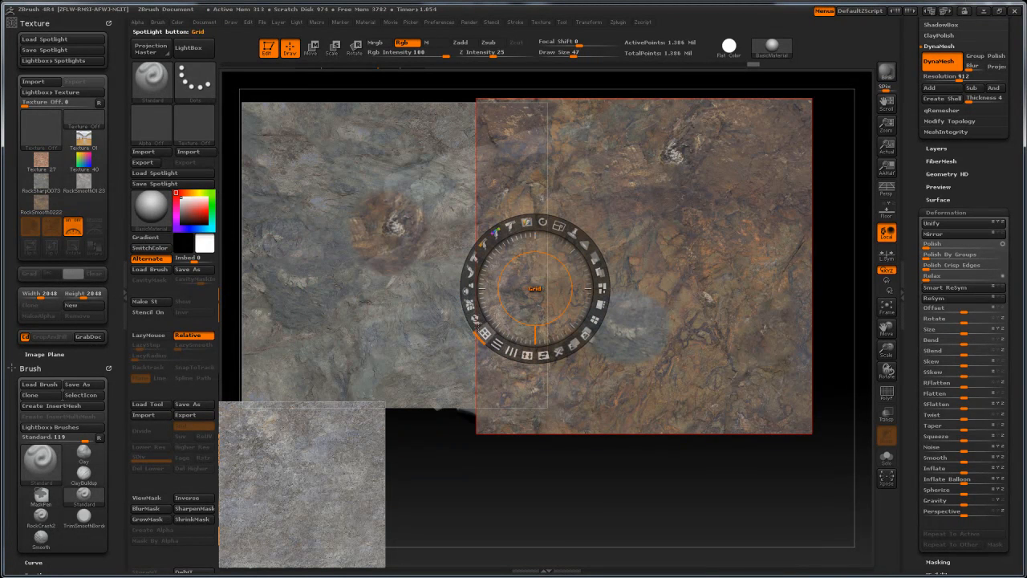
pyautogui.moveTo(474, 319); pyautogui.dragTo(537, 222)
pyautogui.click(387, 303)
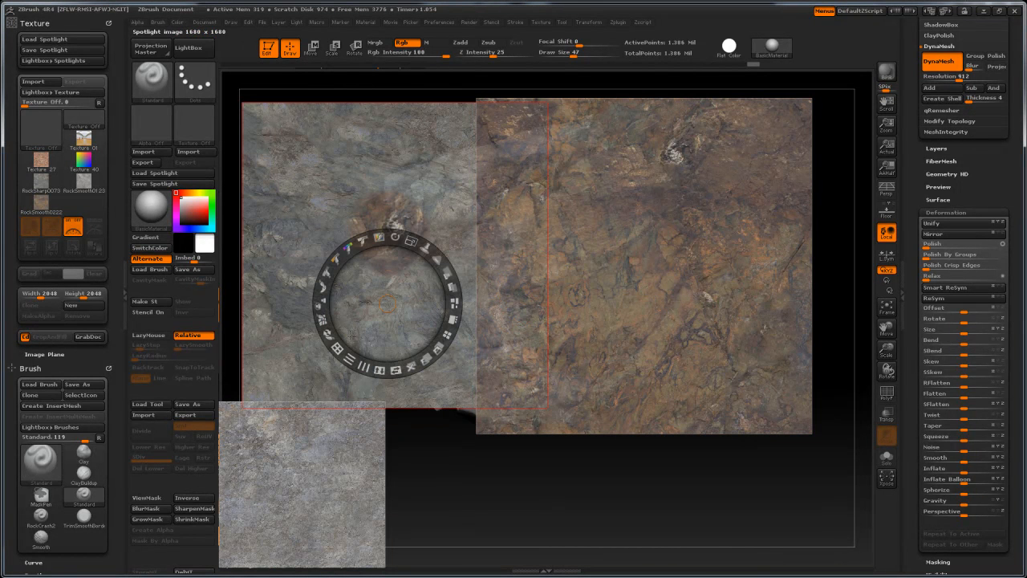
pyautogui.moveTo(325, 335); pyautogui.dragTo(357, 252)
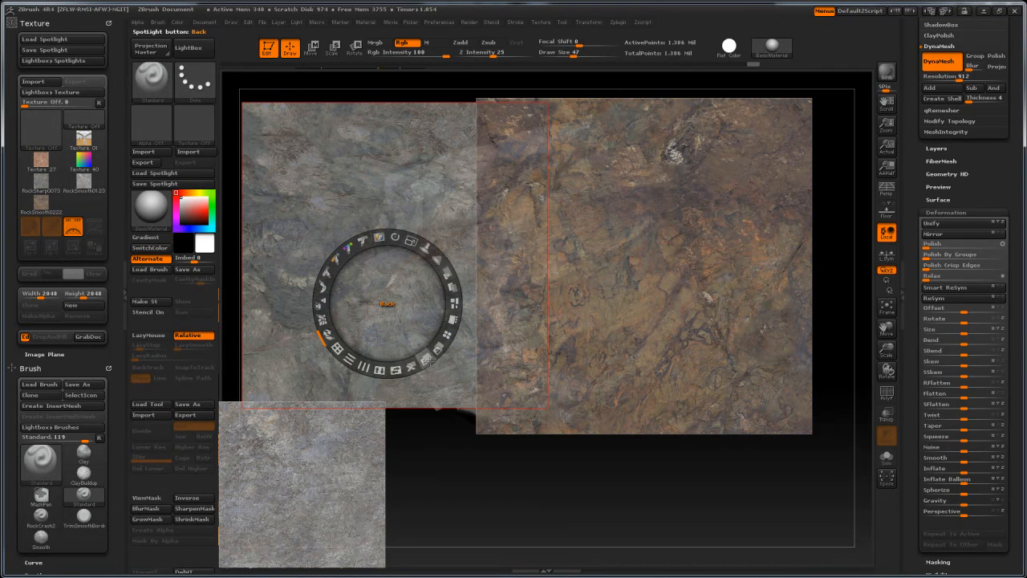
# Step: Apply the Tile Selected layout to the darker grey texture and to the brown texture
pyautogui.click(452, 320)
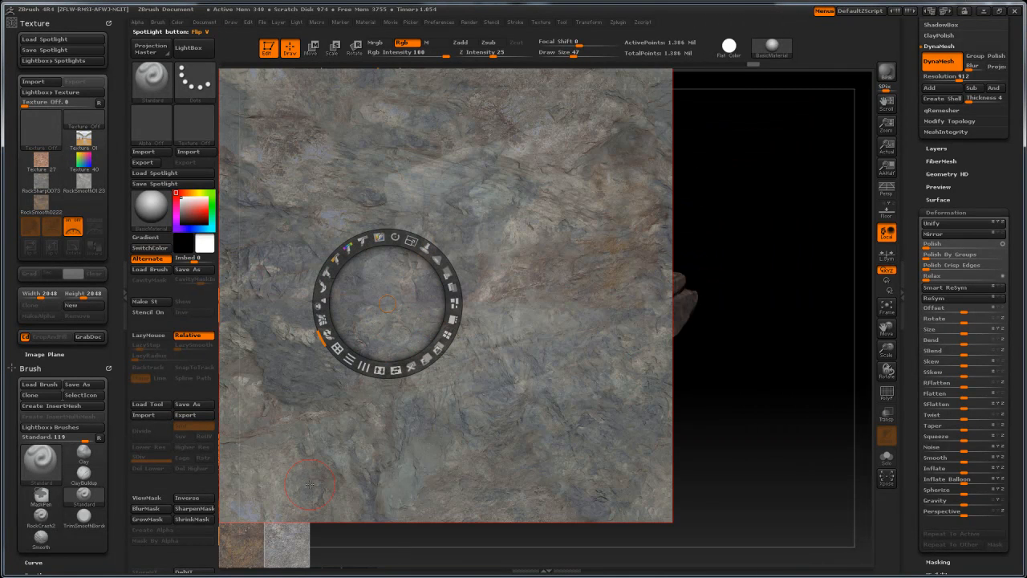
pyautogui.click(243, 547)
pyautogui.click(358, 510)
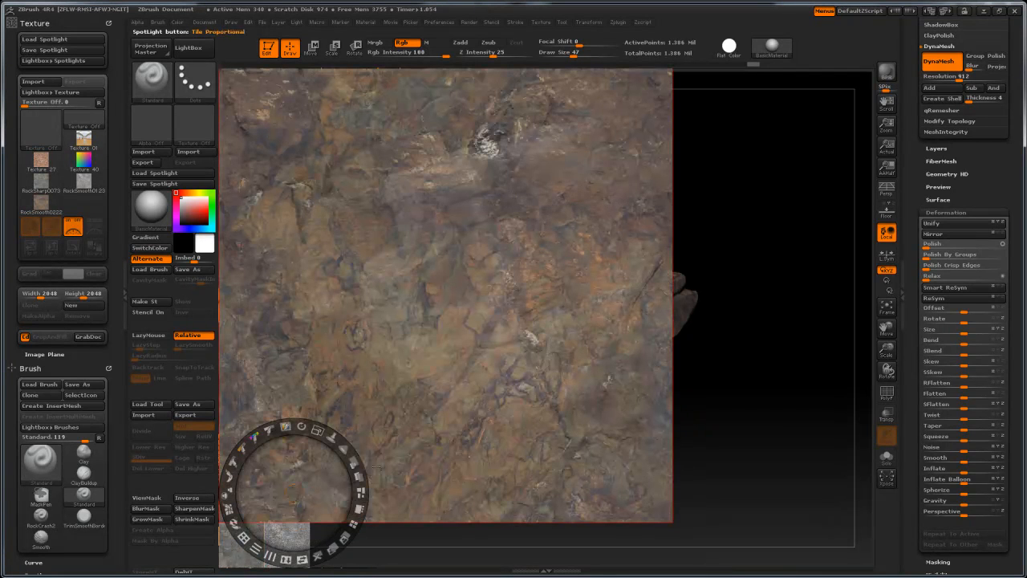
# Step: Try smudging the left part of the brown texture, and bring back its original pixels with Restore
pyautogui.moveTo(295, 490); pyautogui.dragTo(471, 335)
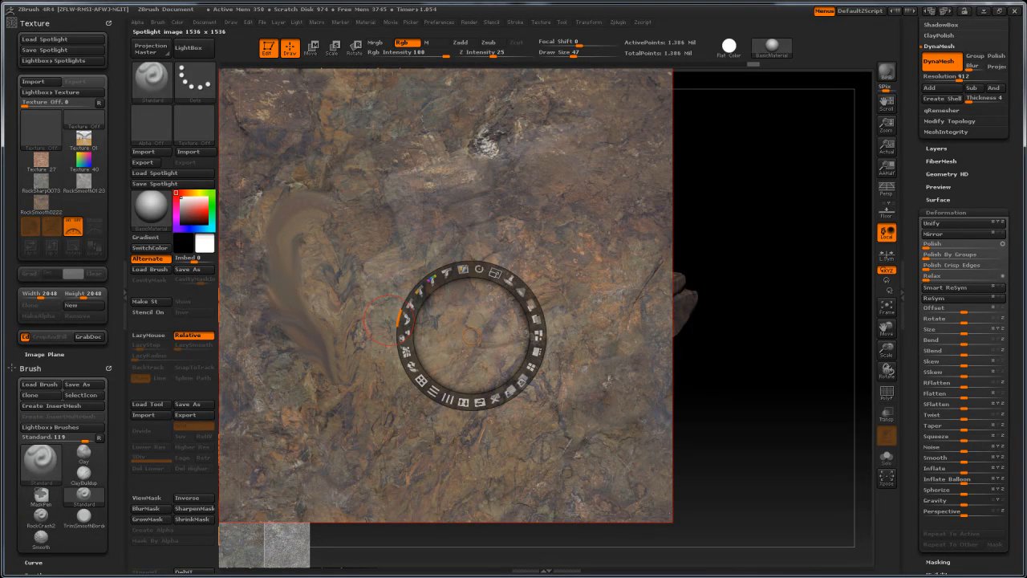
pyautogui.moveTo(401, 334); pyautogui.dragTo(393, 327)
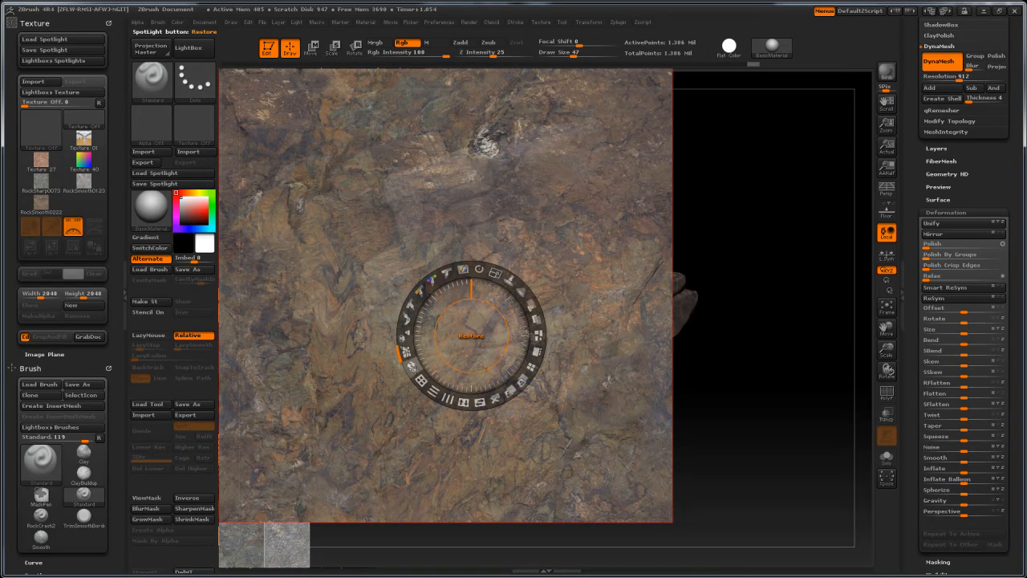
pyautogui.moveTo(412, 367)
pyautogui.mouseDown()
pyautogui.moveTo(404, 333)
pyautogui.moveTo(421, 291)
pyautogui.moveTo(458, 271)
pyautogui.moveTo(405, 334)
pyautogui.moveTo(411, 366)
pyautogui.mouseUp()
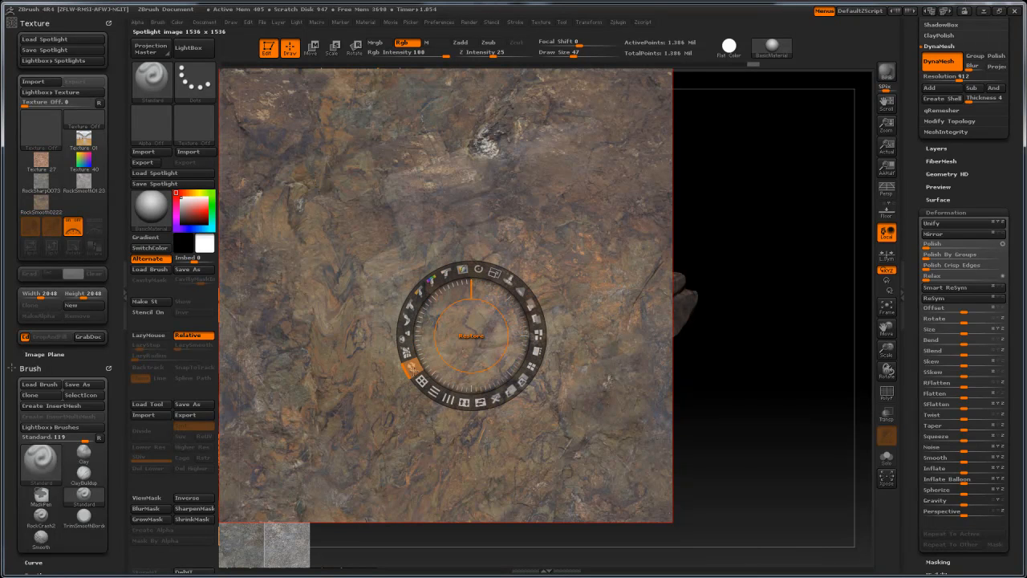
pyautogui.press('shift')
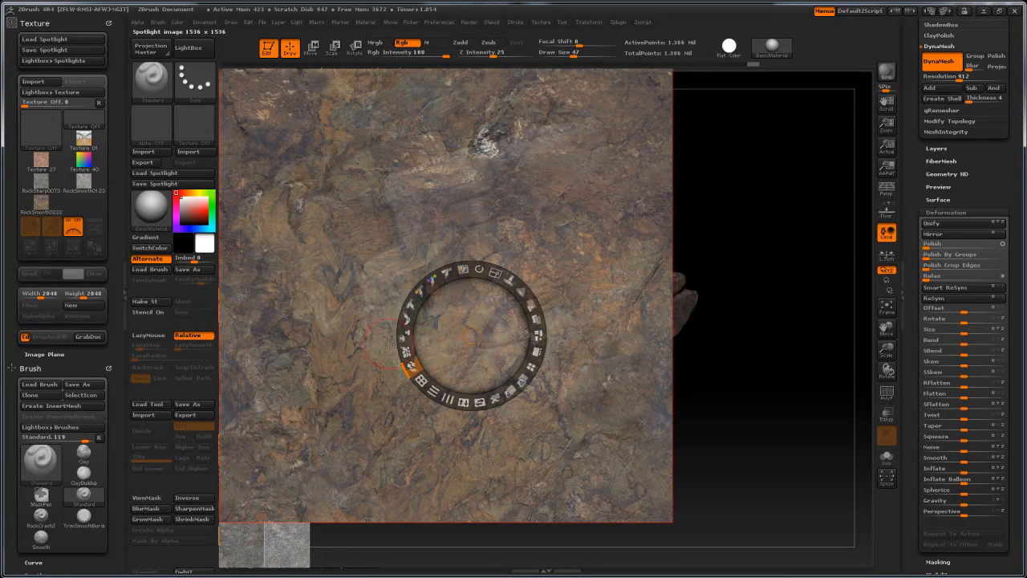
pyautogui.press('shift')
pyautogui.press('shift')
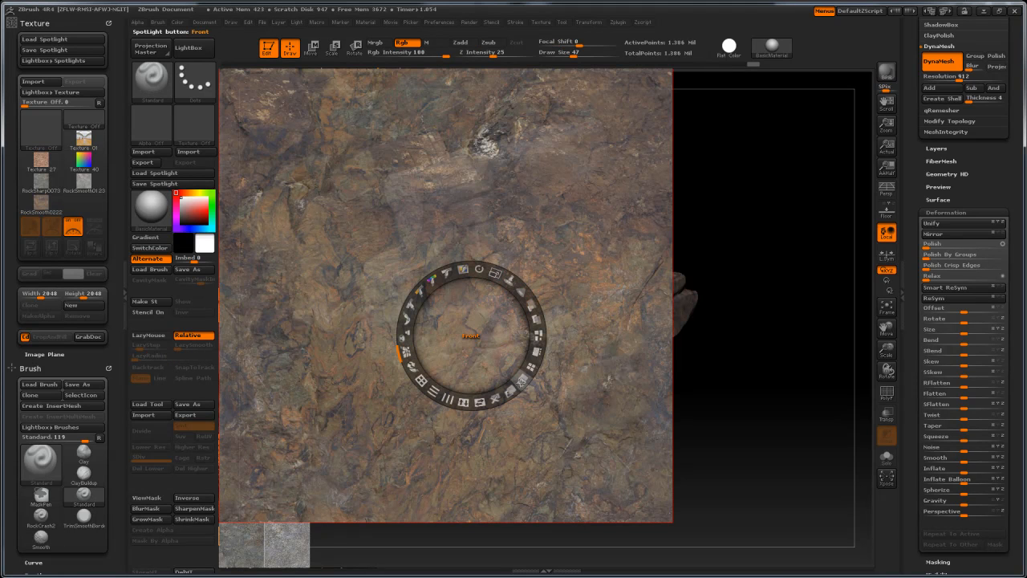
# Step: Apply the Tile Unified layout, and enlarge the darker grey texture to cover the rock
pyautogui.click(530, 367)
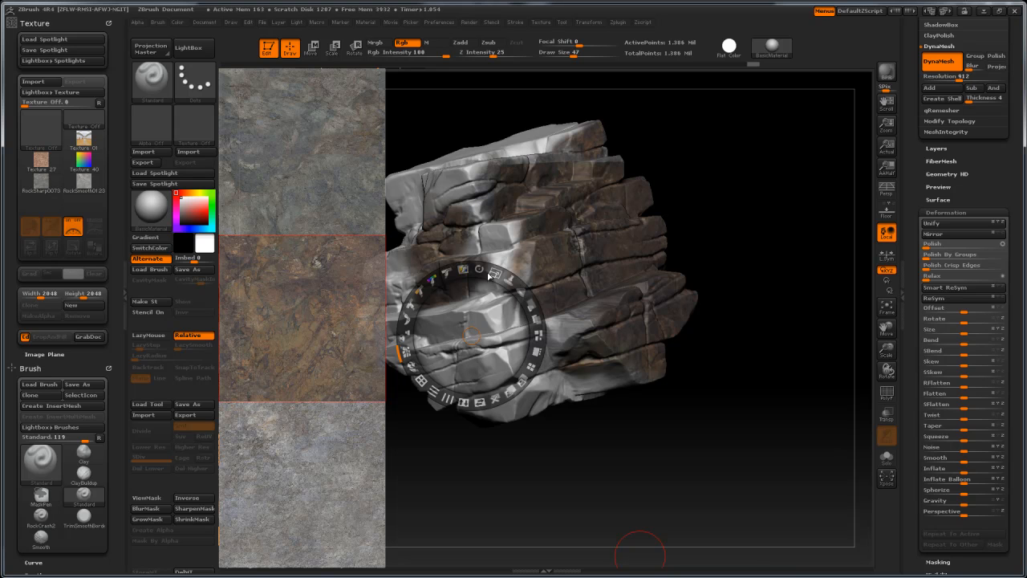
pyautogui.moveTo(321, 194); pyautogui.dragTo(574, 263)
pyautogui.moveTo(580, 213); pyautogui.dragTo(700, 408)
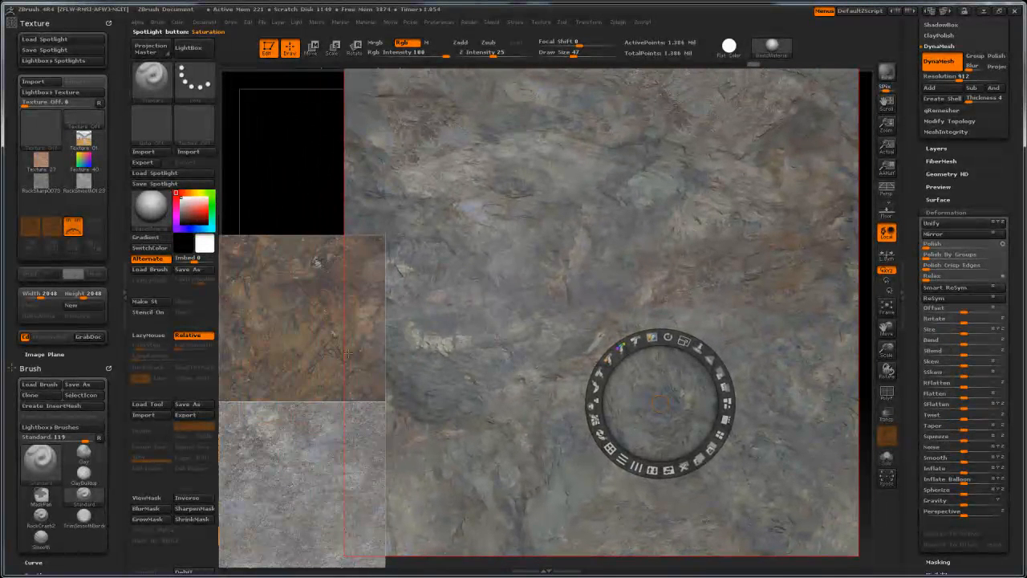
# Step: Shrink the brown and light grey textures to small tiles stacked along the canvas's left edge
pyautogui.click(292, 311)
pyautogui.moveTo(318, 249); pyautogui.dragTo(258, 254)
pyautogui.moveTo(308, 322); pyautogui.dragTo(279, 310)
pyautogui.moveTo(273, 438); pyautogui.dragTo(294, 430)
pyautogui.moveTo(317, 366); pyautogui.dragTo(262, 353)
pyautogui.moveTo(297, 457); pyautogui.dragTo(274, 401)
# Step: Reposition and enlarge the darker grey texture over the rock, and repeat its pattern with Tile V
pyautogui.click(500, 361)
pyautogui.moveTo(524, 299); pyautogui.dragTo(538, 307)
pyautogui.click(507, 348)
pyautogui.moveTo(487, 350); pyautogui.dragTo(479, 342)
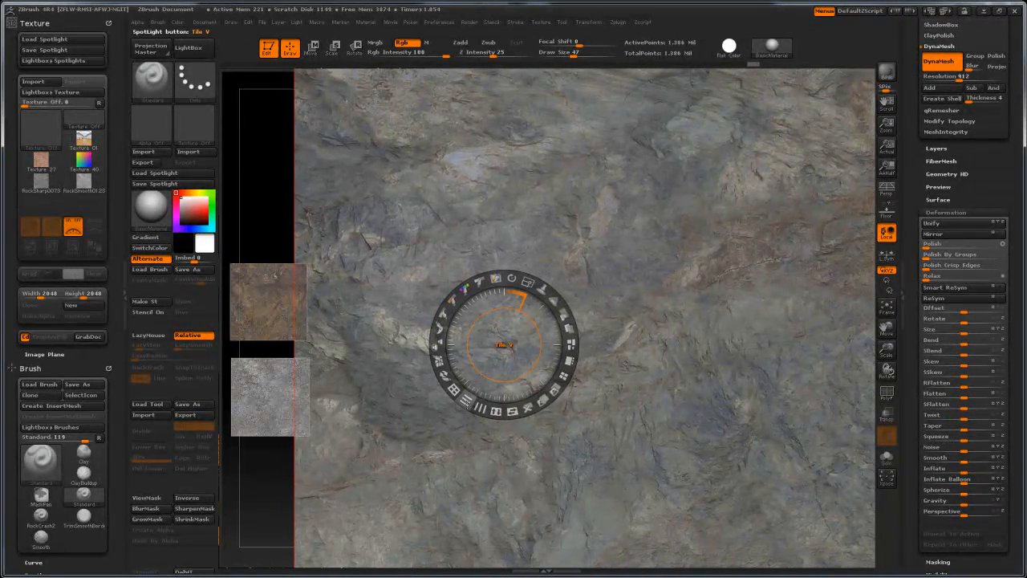
pyautogui.moveTo(466, 400)
pyautogui.mouseDown()
pyautogui.moveTo(455, 391)
pyautogui.moveTo(464, 399)
pyautogui.mouseUp()
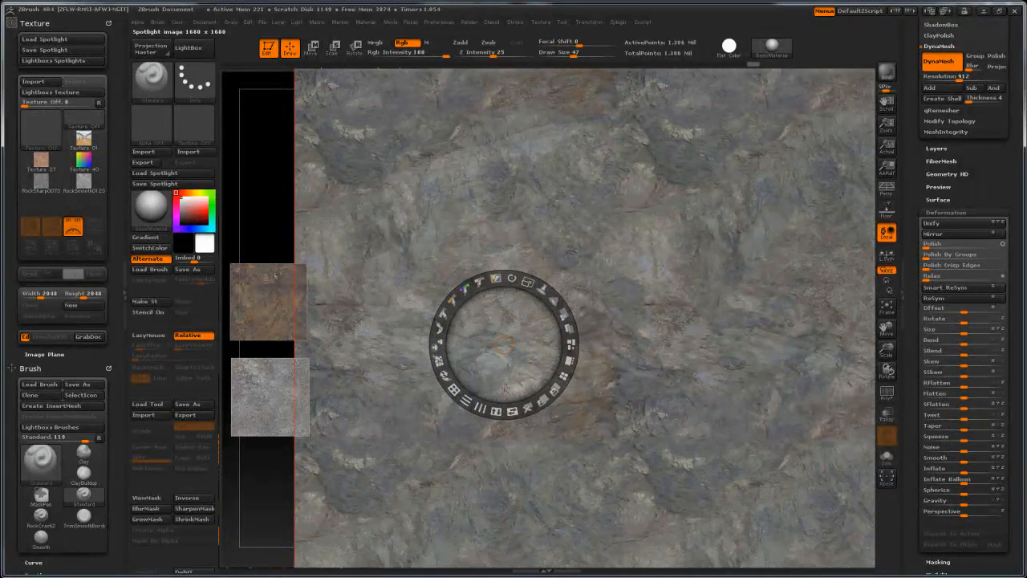
# Step: Turn Spotlight off and paint white over the brown-textured faces of the rock
pyautogui.hotkey('shift', 'z')
pyautogui.moveTo(390, 489); pyautogui.dragTo(385, 417)
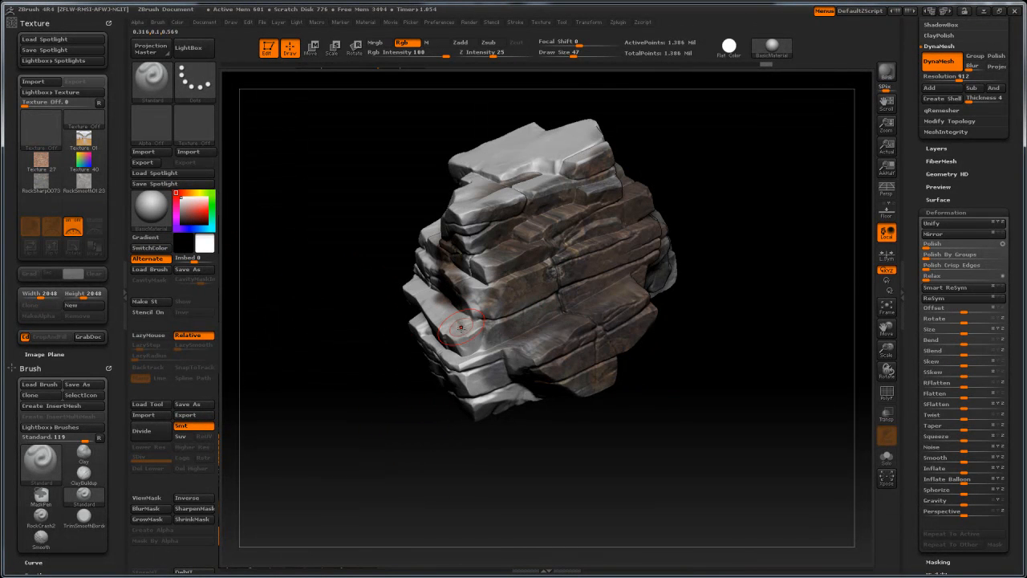
pyautogui.press('shift')
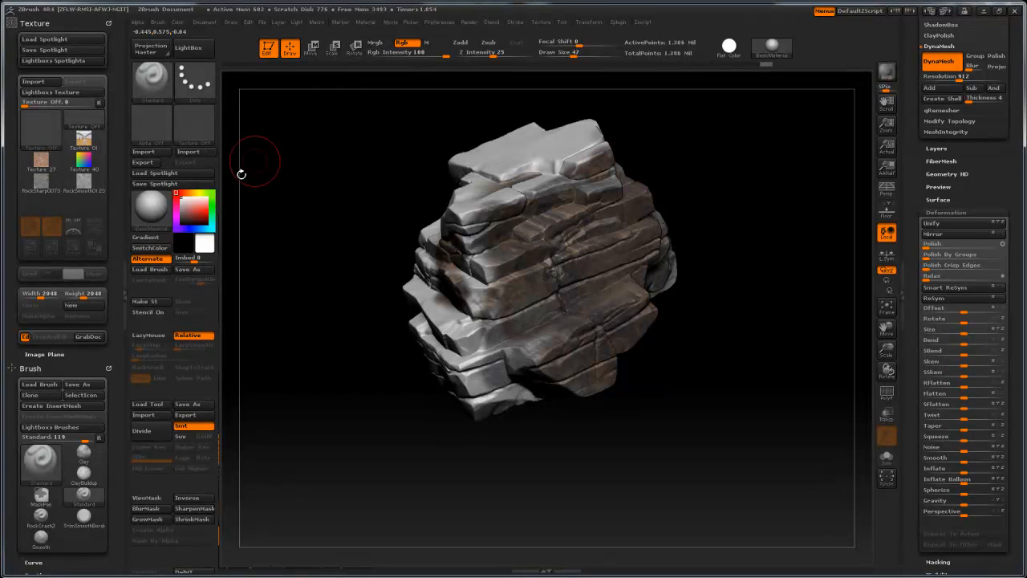
pyautogui.moveTo(561, 283)
pyautogui.mouseDown()
pyautogui.moveTo(536, 288)
pyautogui.moveTo(533, 255)
pyautogui.moveTo(507, 273)
pyautogui.mouseUp()
pyautogui.moveTo(547, 463)
pyautogui.keyDown('alt'); pyautogui.mouseDown()
pyautogui.moveTo(534, 435)
pyautogui.moveTo(545, 401)
pyautogui.mouseUp(); pyautogui.keyUp('alt')
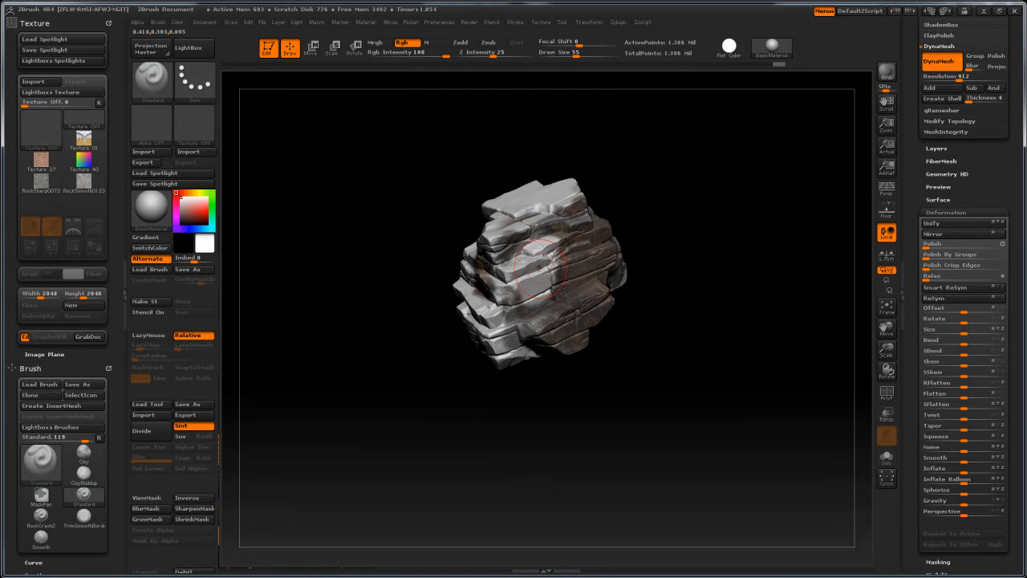
pyautogui.moveTo(507, 264)
pyautogui.mouseDown()
pyautogui.moveTo(514, 305)
pyautogui.moveTo(562, 240)
pyautogui.moveTo(590, 313)
pyautogui.moveTo(594, 233)
pyautogui.mouseUp()
pyautogui.moveTo(532, 459); pyautogui.dragTo(543, 386)
pyautogui.moveTo(706, 253); pyautogui.dragTo(596, 293)
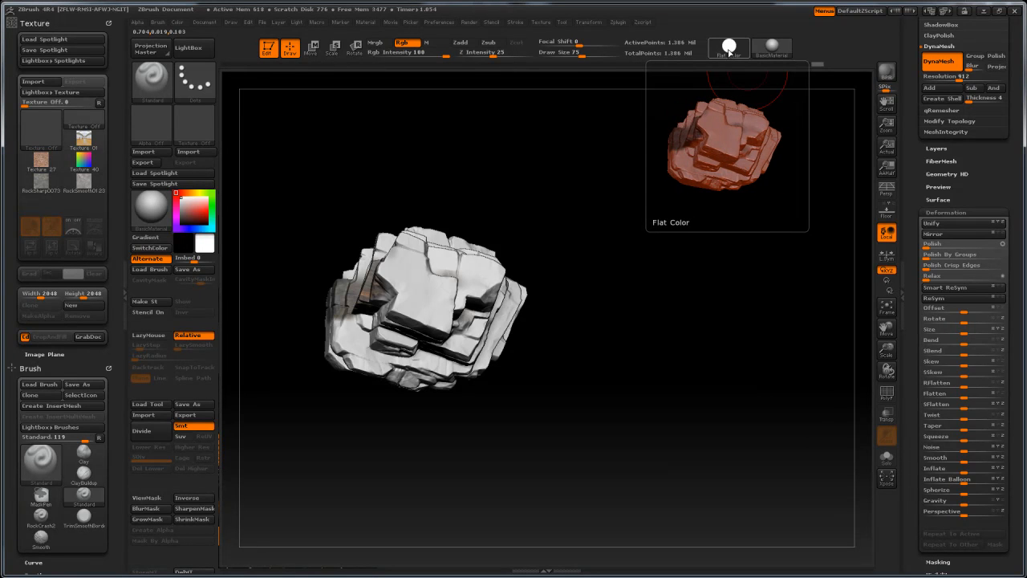
pyautogui.moveTo(722, 189); pyautogui.dragTo(590, 180)
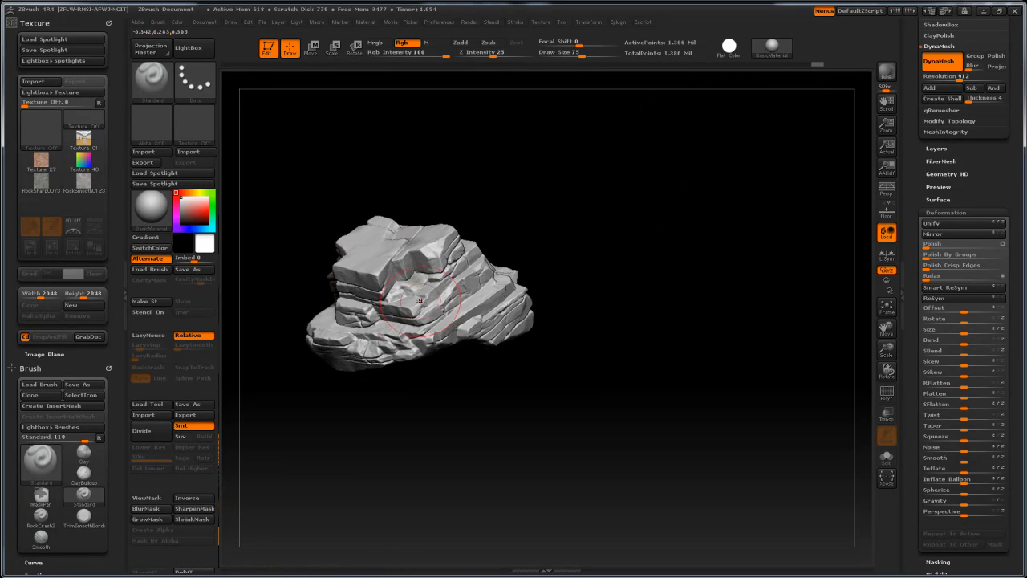
pyautogui.moveTo(554, 246)
pyautogui.mouseDown()
pyautogui.moveTo(628, 211)
pyautogui.moveTo(667, 211)
pyautogui.moveTo(637, 232)
pyautogui.moveTo(580, 220)
pyautogui.moveTo(596, 239)
pyautogui.moveTo(569, 234)
pyautogui.mouseUp()
# Step: Switch to the Flat Color material and paint the remaining textured areas white all around the rock
pyautogui.click(729, 48)
pyautogui.moveTo(690, 90); pyautogui.dragTo(667, 171)
pyautogui.moveTo(484, 294)
pyautogui.mouseDown()
pyautogui.moveTo(426, 333)
pyautogui.moveTo(463, 284)
pyautogui.mouseUp()
pyautogui.moveTo(556, 279)
pyautogui.mouseDown()
pyautogui.moveTo(591, 282)
pyautogui.moveTo(581, 281)
pyautogui.mouseUp()
pyautogui.moveTo(464, 263); pyautogui.dragTo(468, 229)
pyautogui.moveTo(531, 234)
pyautogui.mouseDown()
pyautogui.moveTo(625, 238)
pyautogui.moveTo(654, 223)
pyautogui.mouseUp()
pyautogui.moveTo(407, 254)
pyautogui.mouseDown()
pyautogui.moveTo(424, 237)
pyautogui.moveTo(400, 251)
pyautogui.mouseUp()
pyautogui.moveTo(602, 226)
pyautogui.mouseDown()
pyautogui.moveTo(675, 274)
pyautogui.moveTo(651, 297)
pyautogui.mouseUp()
pyautogui.moveTo(455, 309); pyautogui.dragTo(451, 323)
pyautogui.moveTo(603, 250)
pyautogui.mouseDown()
pyautogui.moveTo(634, 238)
pyautogui.moveTo(655, 275)
pyautogui.mouseUp()
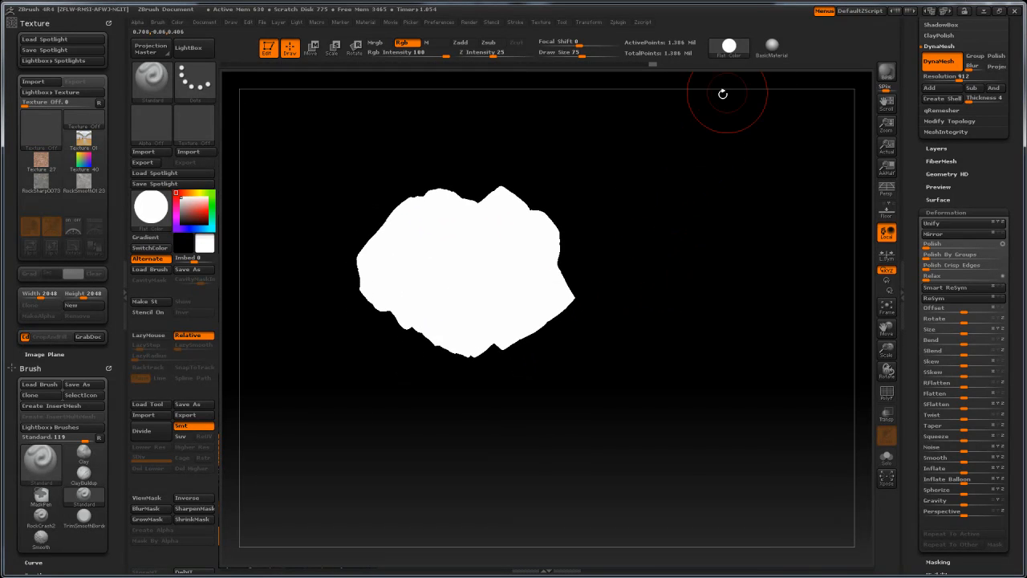
# Step: Switch back to BasicMaterial and turn Spotlight on again for projection painting
pyautogui.click(771, 45)
pyautogui.moveTo(704, 234); pyautogui.dragTo(702, 242)
pyautogui.keyDown('alt'); pyautogui.moveTo(672, 316); pyautogui.dragTo(693, 313); pyautogui.keyUp('alt')
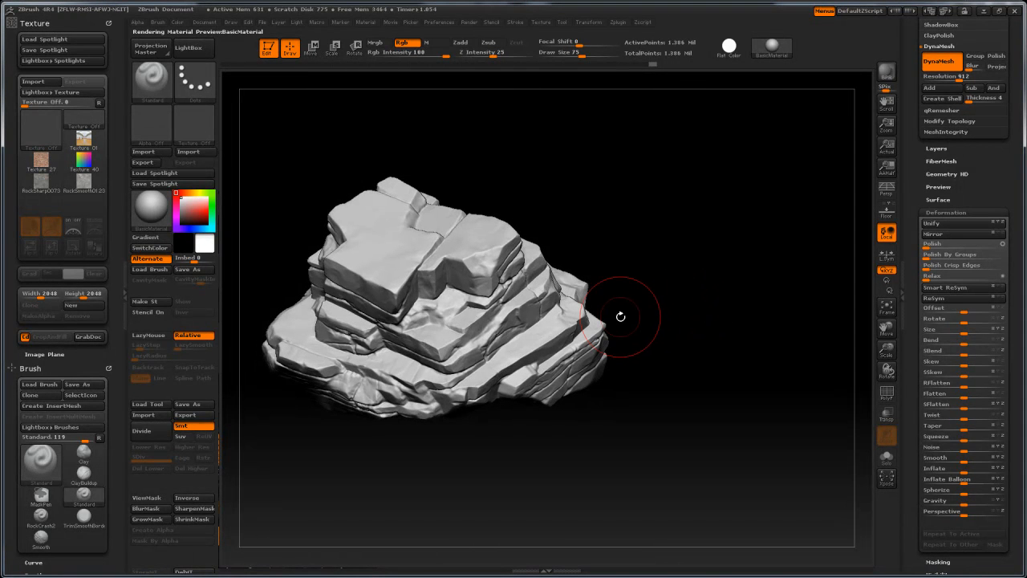
pyautogui.press('shift')
pyautogui.hotkey('shift', 'z')
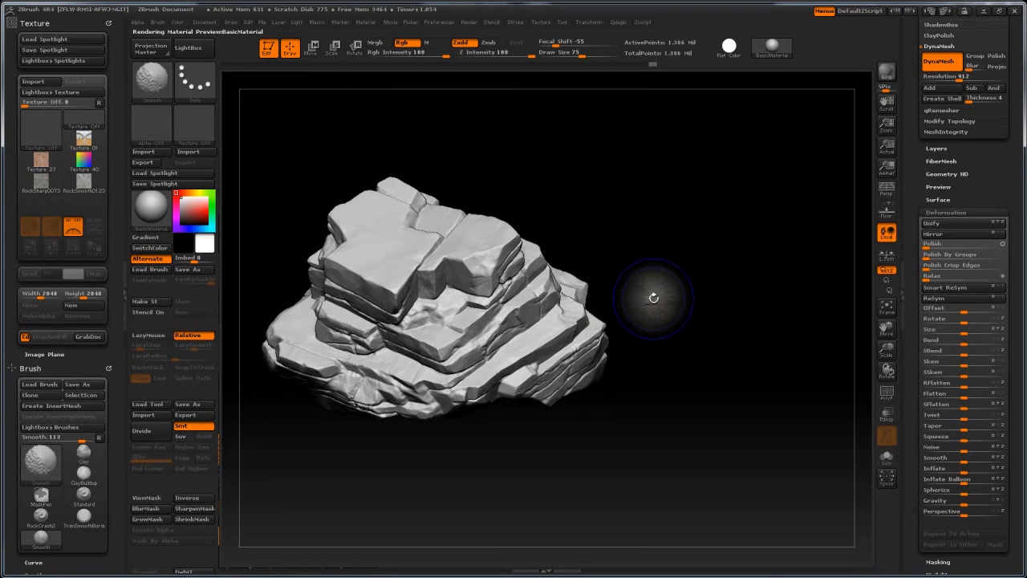
pyautogui.press('z')
pyautogui.press('z')
# Step: Paint the tiled darker grey texture onto the rock's front faces from a straight-on view
pyautogui.moveTo(533, 452)
pyautogui.keyDown('alt'); pyautogui.mouseDown()
pyautogui.moveTo(613, 450)
pyautogui.moveTo(595, 481)
pyautogui.moveTo(581, 467)
pyautogui.moveTo(560, 343)
pyautogui.mouseUp(); pyautogui.keyUp('alt')
pyautogui.moveTo(762, 337); pyautogui.dragTo(769, 300)
pyautogui.moveTo(674, 319)
pyautogui.keyDown('alt'); pyautogui.mouseDown()
pyautogui.moveTo(756, 307)
pyautogui.moveTo(755, 322)
pyautogui.moveTo(791, 292)
pyautogui.mouseUp(); pyautogui.keyUp('alt')
pyautogui.moveTo(471, 240)
pyautogui.keyDown('ctrl'); pyautogui.mouseDown()
pyautogui.moveTo(513, 240)
pyautogui.moveTo(424, 239)
pyautogui.moveTo(430, 317)
pyautogui.moveTo(574, 329)
pyautogui.moveTo(529, 381)
pyautogui.moveTo(408, 392)
pyautogui.moveTo(446, 425)
pyautogui.moveTo(345, 405)
pyautogui.moveTo(551, 416)
pyautogui.moveTo(432, 477)
pyautogui.moveTo(562, 344)
pyautogui.moveTo(377, 257)
pyautogui.moveTo(345, 337)
pyautogui.moveTo(374, 390)
pyautogui.moveTo(413, 338)
pyautogui.mouseUp(); pyautogui.keyUp('ctrl')
pyautogui.moveTo(594, 341)
pyautogui.keyDown('ctrl'); pyautogui.mouseDown()
pyautogui.moveTo(610, 220)
pyautogui.moveTo(714, 421)
pyautogui.moveTo(648, 483)
pyautogui.moveTo(466, 465)
pyautogui.moveTo(547, 496)
pyautogui.moveTo(637, 340)
pyautogui.mouseUp(); pyautogui.keyUp('ctrl')
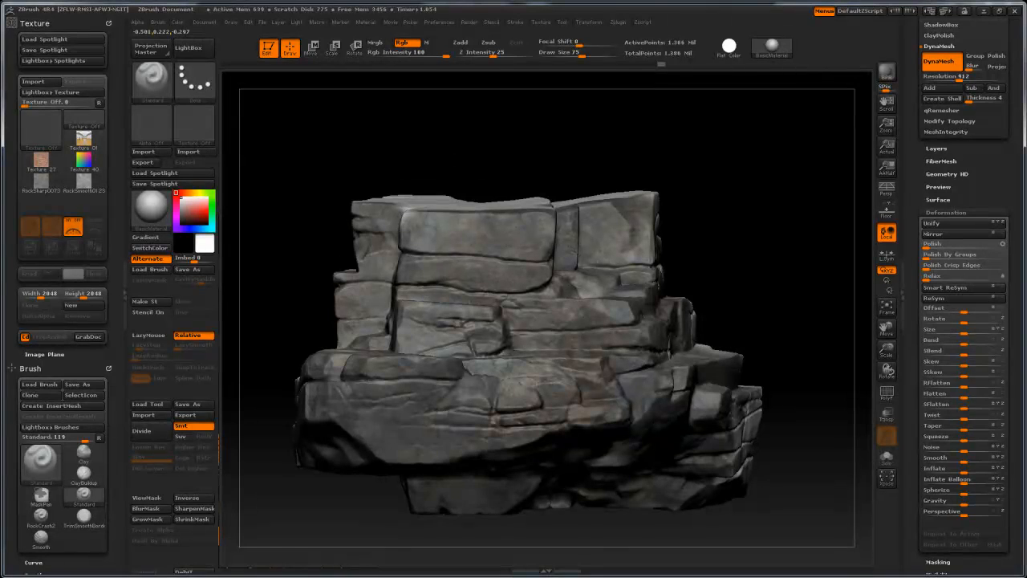
# Step: Examine the painted grey texture from the front, sides and above for stretching on the angled faces
pyautogui.moveTo(825, 229)
pyautogui.mouseDown()
pyautogui.moveTo(834, 230)
pyautogui.moveTo(799, 232)
pyautogui.moveTo(812, 215)
pyautogui.moveTo(798, 229)
pyautogui.mouseUp()
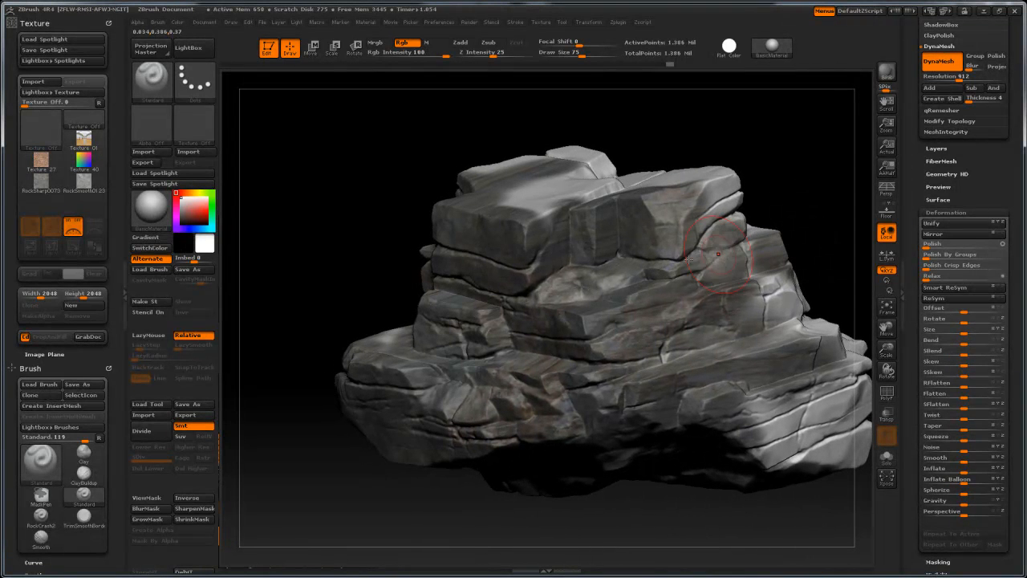
pyautogui.moveTo(361, 265); pyautogui.dragTo(332, 218)
pyautogui.moveTo(799, 154); pyautogui.dragTo(779, 155)
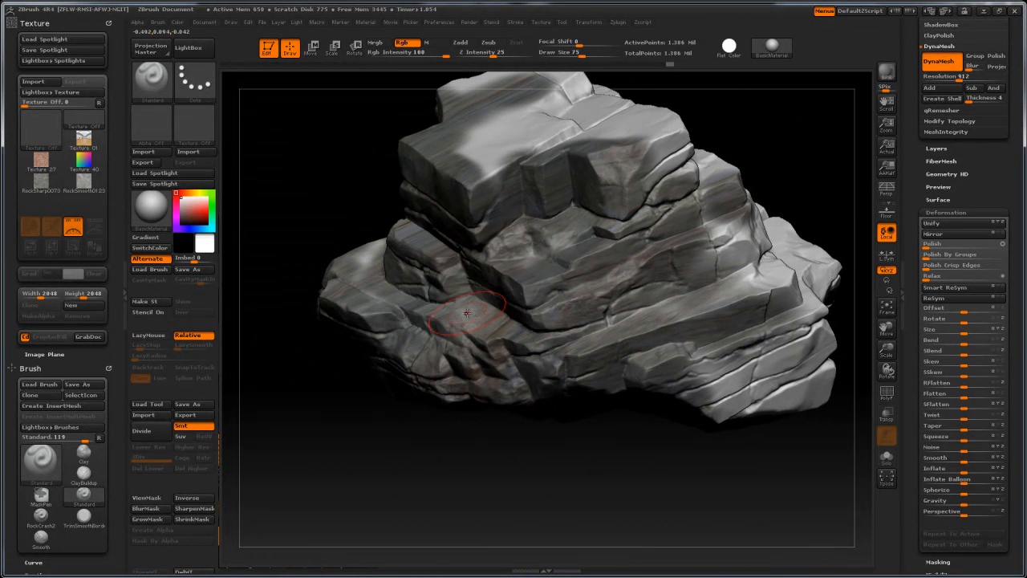
pyautogui.moveTo(422, 470)
pyautogui.mouseDown()
pyautogui.moveTo(454, 493)
pyautogui.moveTo(462, 474)
pyautogui.moveTo(514, 458)
pyautogui.mouseUp()
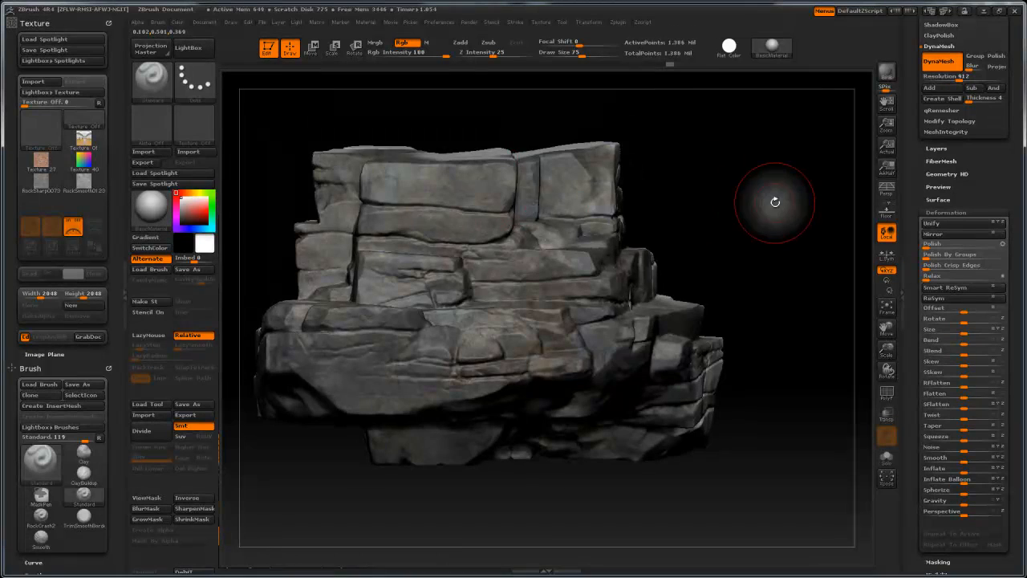
pyautogui.moveTo(772, 194)
pyautogui.mouseDown()
pyautogui.moveTo(791, 172)
pyautogui.moveTo(773, 176)
pyautogui.moveTo(812, 182)
pyautogui.moveTo(798, 204)
pyautogui.moveTo(775, 179)
pyautogui.moveTo(763, 210)
pyautogui.mouseUp()
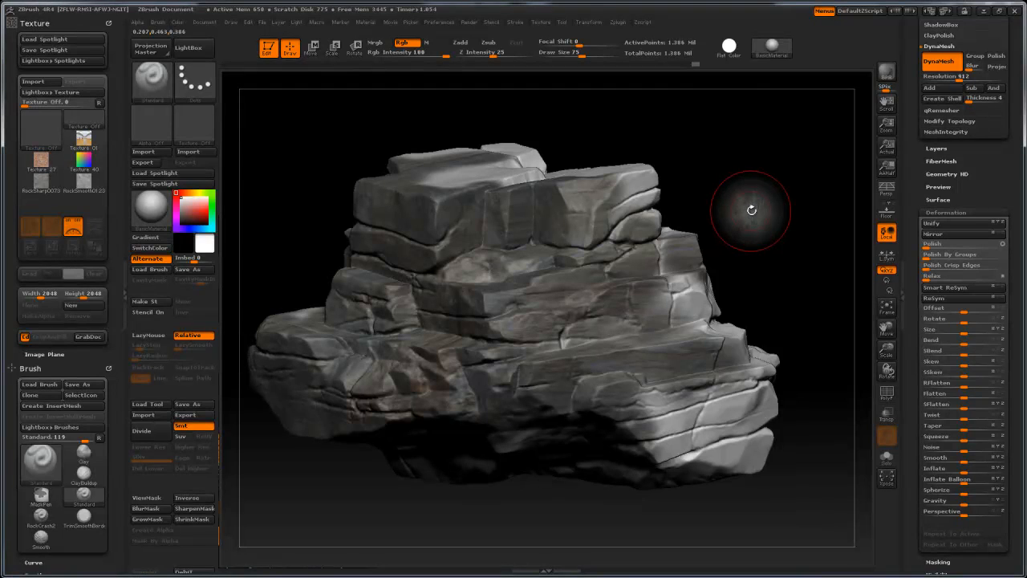
pyautogui.moveTo(754, 166); pyautogui.dragTo(708, 169)
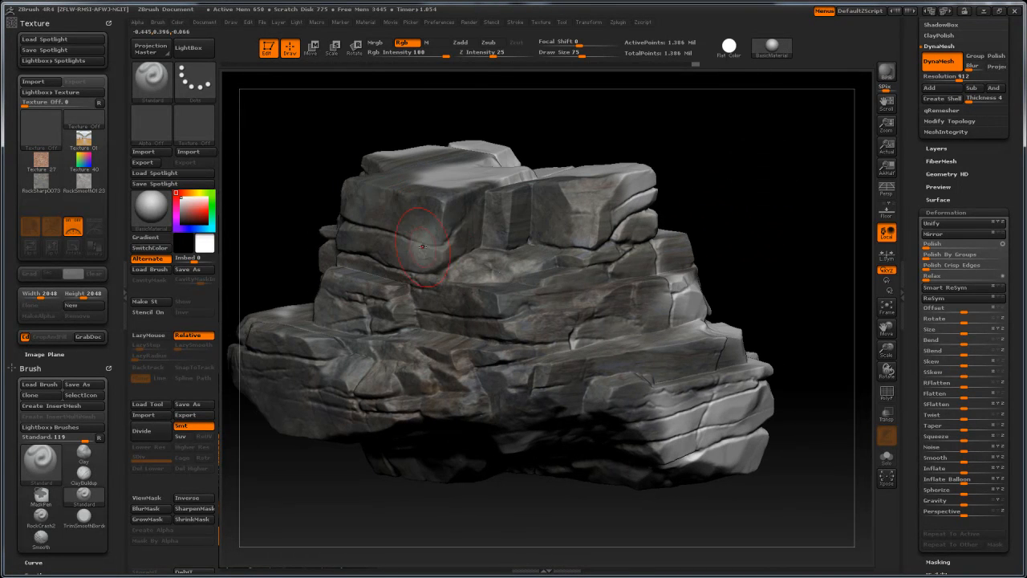
pyautogui.moveTo(807, 181); pyautogui.dragTo(736, 194)
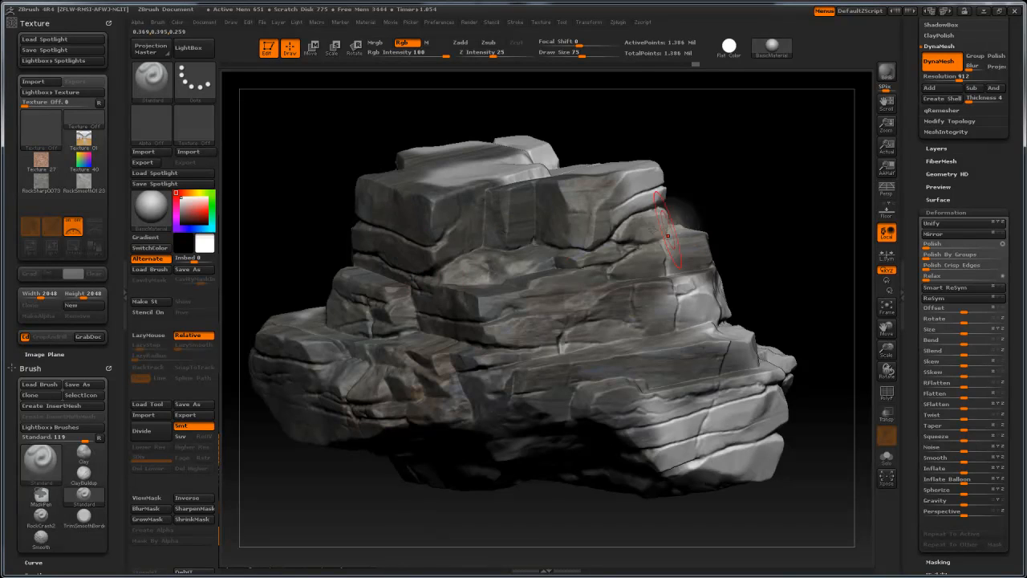
pyautogui.moveTo(775, 201)
pyautogui.mouseDown()
pyautogui.moveTo(785, 207)
pyautogui.moveTo(530, 263)
pyautogui.mouseUp()
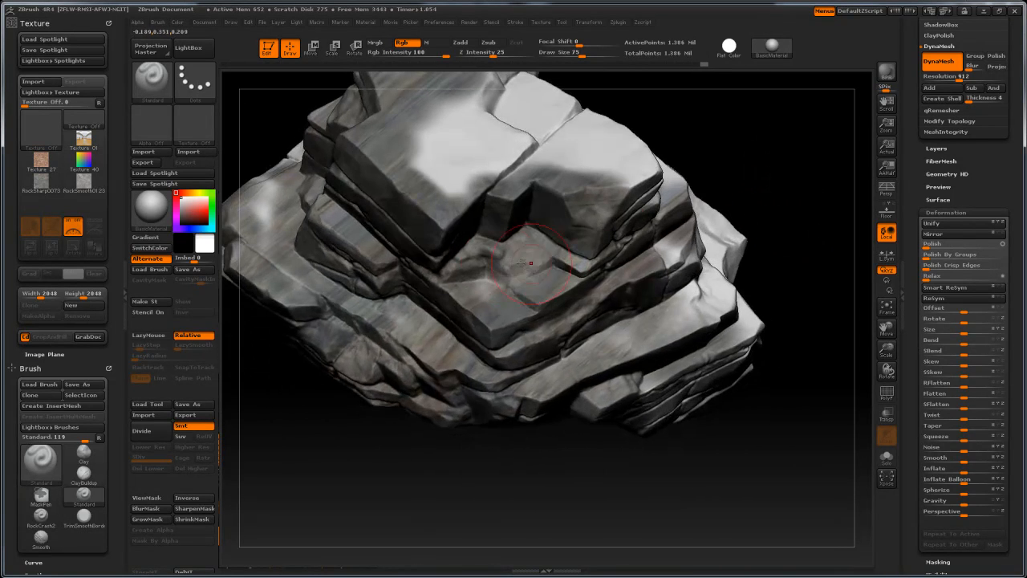
# Step: Project the grey texture onto the upper slab from a view facing its top surface
pyautogui.moveTo(820, 179)
pyautogui.mouseDown()
pyautogui.moveTo(772, 236)
pyautogui.moveTo(391, 250)
pyautogui.mouseUp()
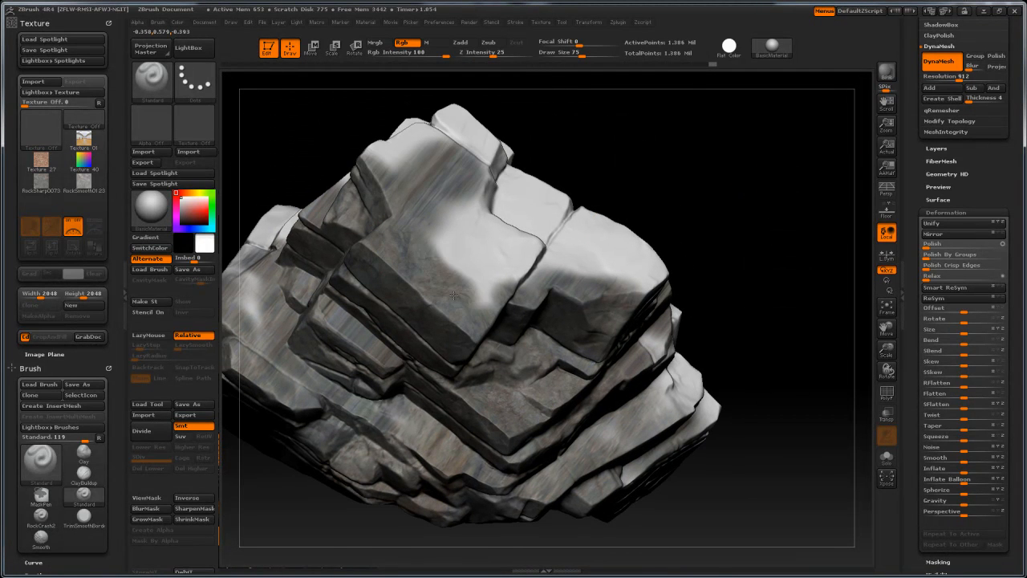
pyautogui.moveTo(454, 296); pyautogui.dragTo(519, 257)
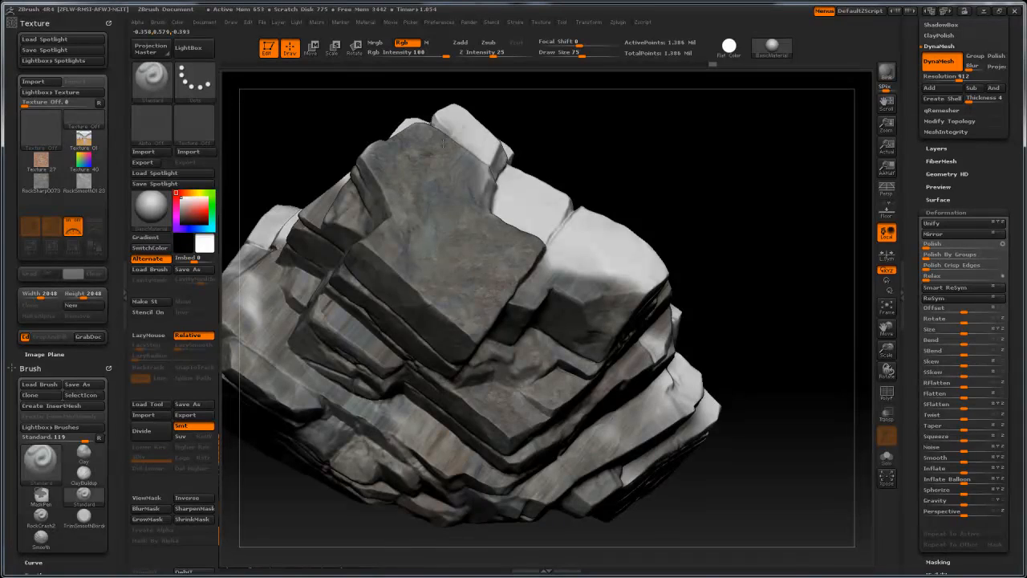
pyautogui.moveTo(742, 210); pyautogui.dragTo(737, 236)
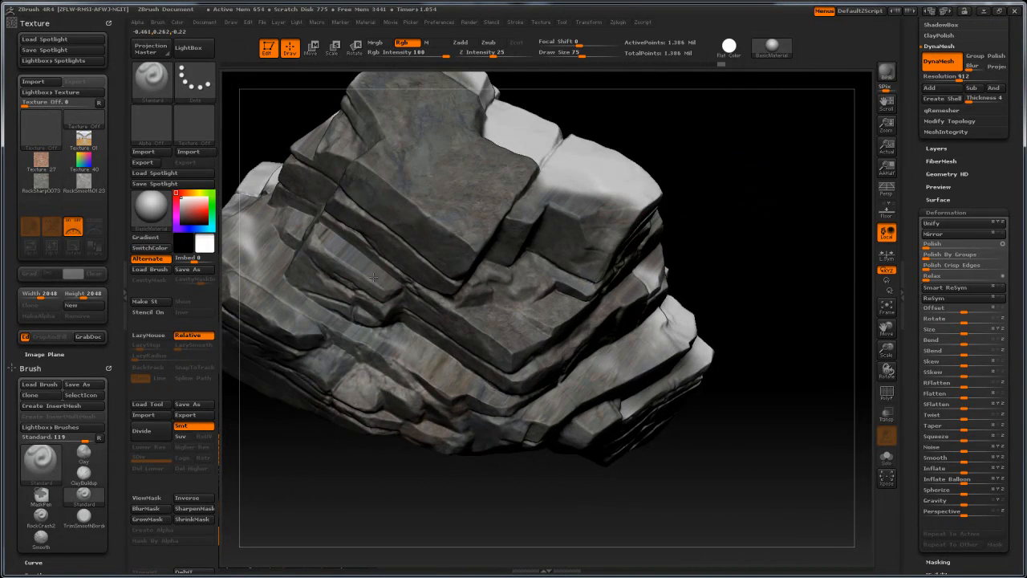
# Step: Paint the grey texture over the rock's stepped ledges and the layered side next to the front
pyautogui.moveTo(770, 280); pyautogui.dragTo(783, 240)
pyautogui.moveTo(412, 516); pyautogui.dragTo(386, 485)
pyautogui.moveTo(569, 275); pyautogui.dragTo(639, 380)
pyautogui.moveTo(734, 403); pyautogui.dragTo(654, 248)
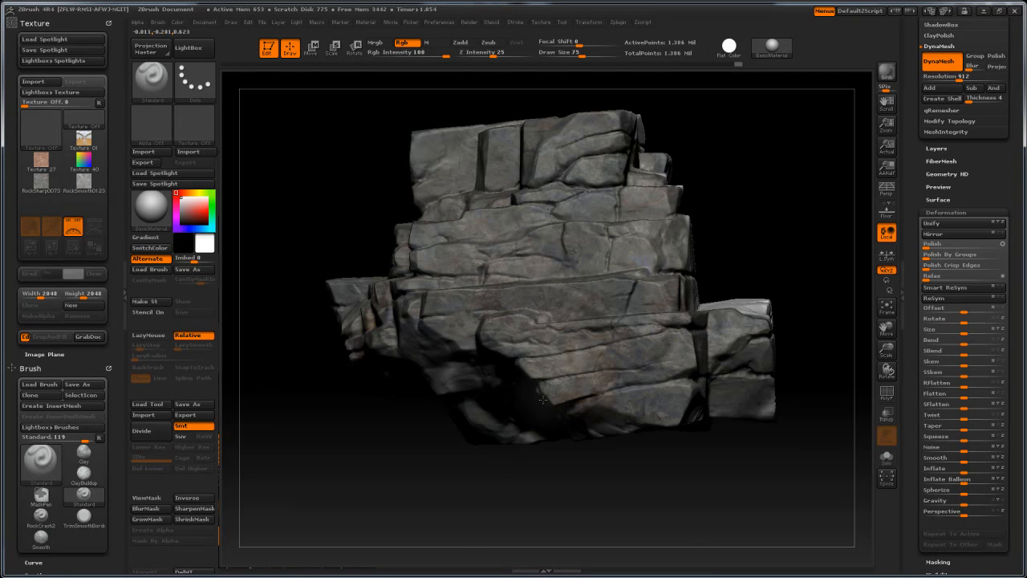
# Step: Paint the tiled grey texture onto the bare cracked faces on the rock's underside from views facing them
pyautogui.moveTo(425, 497); pyautogui.dragTo(456, 301)
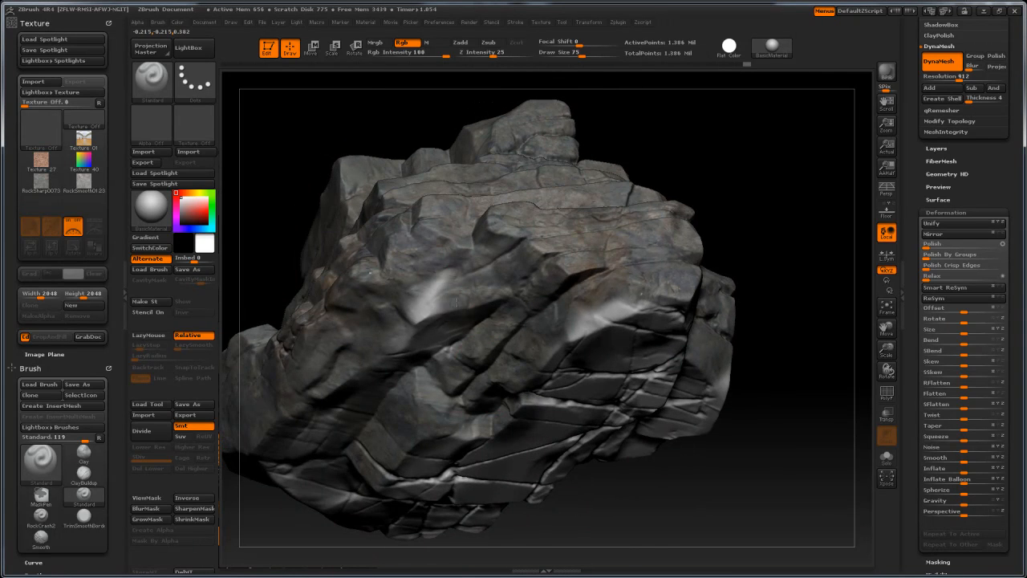
pyautogui.moveTo(783, 341); pyautogui.dragTo(796, 257)
pyautogui.moveTo(811, 284)
pyautogui.mouseDown()
pyautogui.moveTo(811, 247)
pyautogui.moveTo(763, 239)
pyautogui.mouseUp()
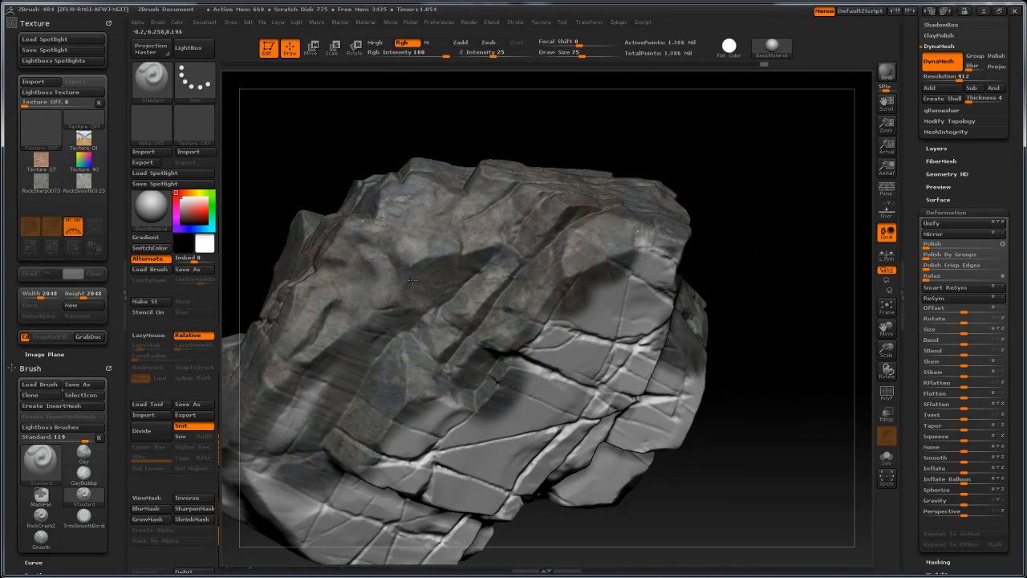
pyautogui.moveTo(781, 369)
pyautogui.mouseDown()
pyautogui.moveTo(770, 312)
pyautogui.moveTo(794, 301)
pyautogui.moveTo(795, 277)
pyautogui.mouseUp()
pyautogui.moveTo(608, 184)
pyautogui.mouseDown()
pyautogui.moveTo(614, 137)
pyautogui.moveTo(561, 224)
pyautogui.moveTo(577, 305)
pyautogui.moveTo(512, 408)
pyautogui.moveTo(682, 329)
pyautogui.moveTo(701, 233)
pyautogui.mouseUp()
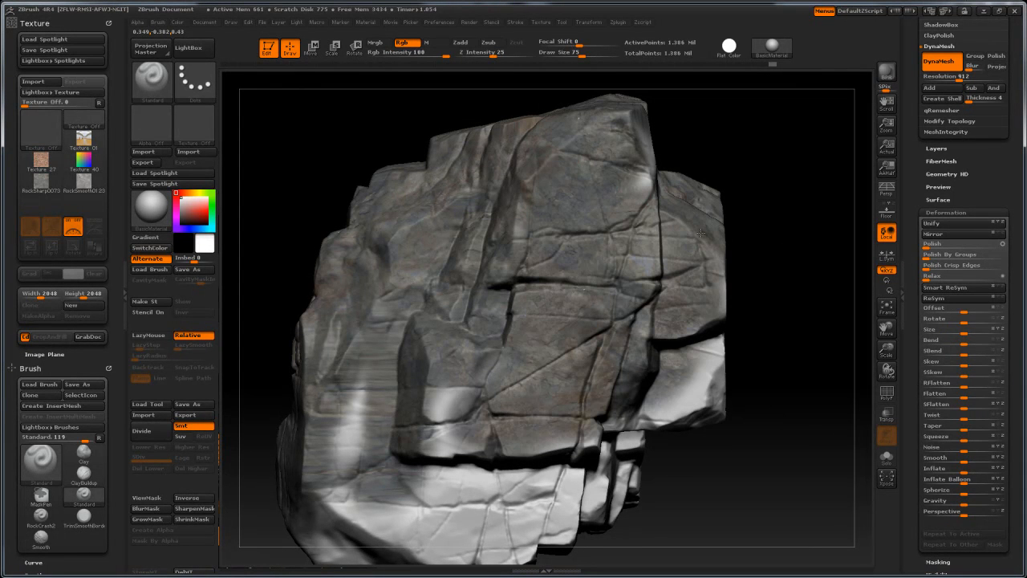
# Step: Cover the remaining bare lower slab, its blocky end and its rounded corner with the grey rock texture
pyautogui.moveTo(704, 345); pyautogui.dragTo(628, 432)
pyautogui.moveTo(470, 451)
pyautogui.mouseDown()
pyautogui.moveTo(376, 424)
pyautogui.moveTo(360, 483)
pyautogui.mouseUp()
pyautogui.moveTo(785, 482)
pyautogui.keyDown('alt'); pyautogui.mouseDown()
pyautogui.moveTo(828, 396)
pyautogui.moveTo(851, 377)
pyautogui.mouseUp(); pyautogui.keyUp('alt')
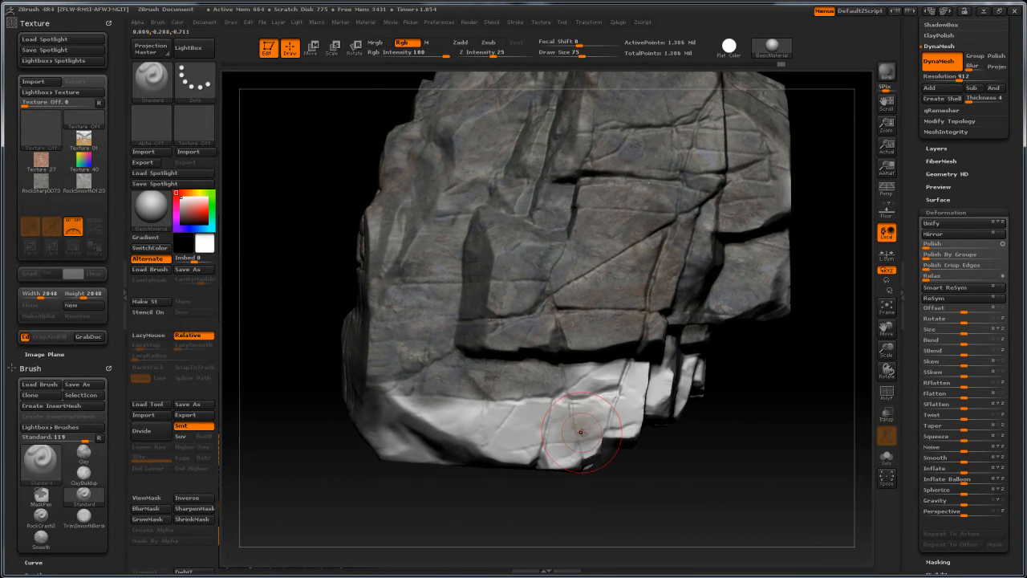
pyautogui.moveTo(415, 390)
pyautogui.mouseDown()
pyautogui.moveTo(505, 458)
pyautogui.moveTo(658, 377)
pyautogui.moveTo(464, 407)
pyautogui.mouseUp()
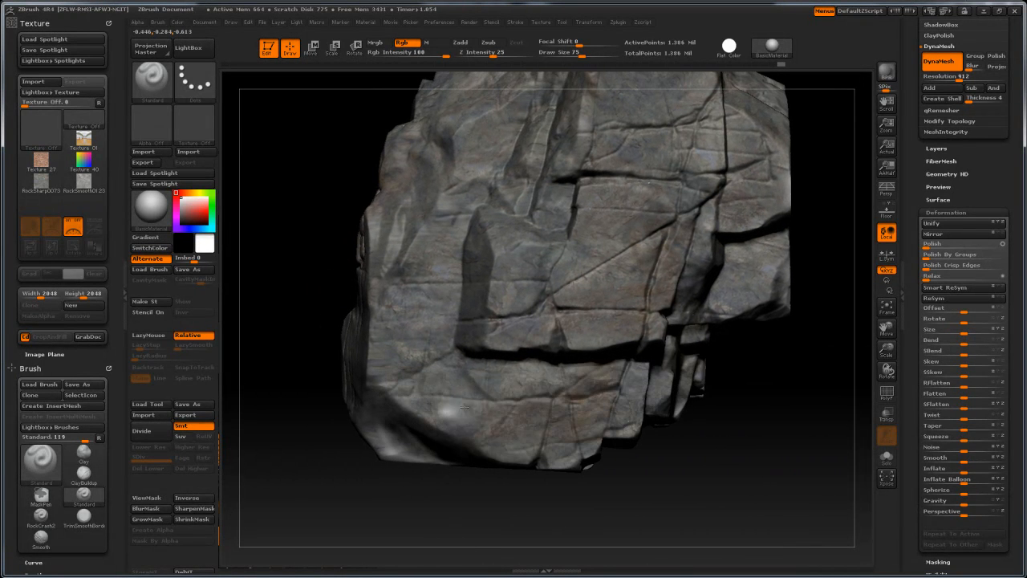
pyautogui.moveTo(475, 533); pyautogui.dragTo(642, 433)
pyautogui.moveTo(669, 367); pyautogui.dragTo(553, 453)
pyautogui.moveTo(790, 307); pyautogui.dragTo(382, 366)
pyautogui.moveTo(830, 363); pyautogui.dragTo(759, 409)
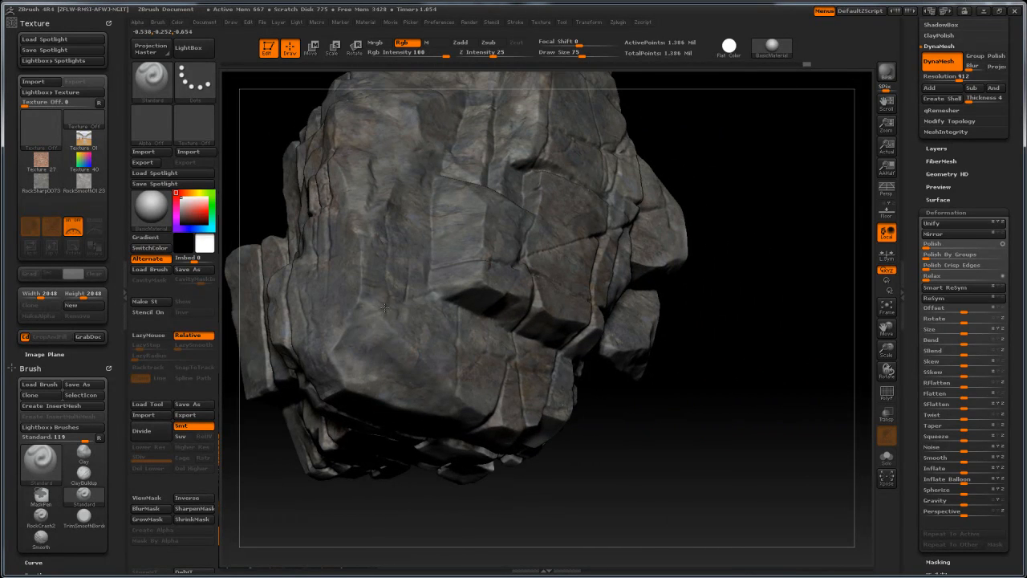
# Step: Project the grey texture over the rounded lower faces and blend it across the stretched areas around them
pyautogui.moveTo(754, 357); pyautogui.dragTo(495, 306)
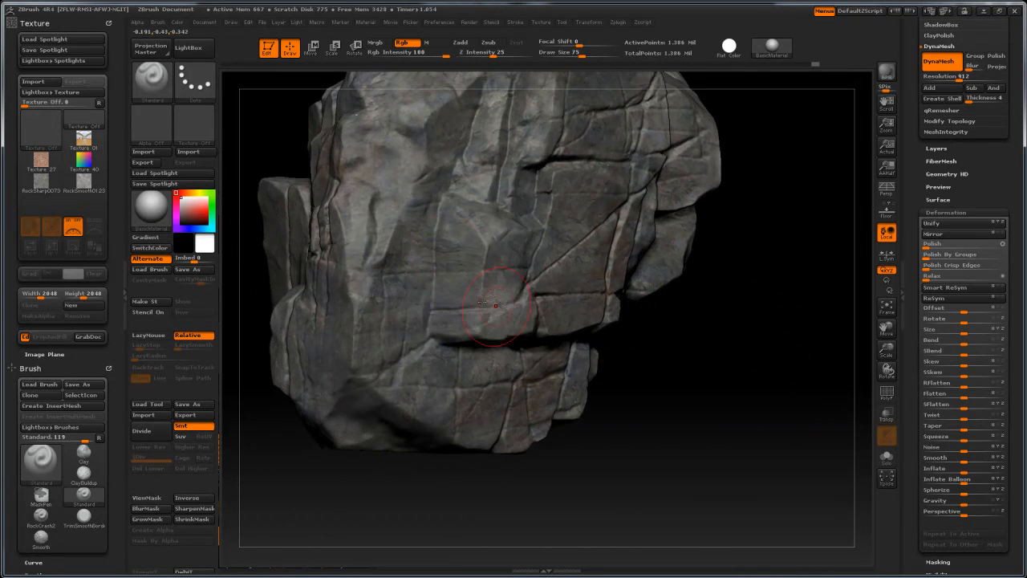
pyautogui.moveTo(753, 387); pyautogui.dragTo(467, 328)
pyautogui.moveTo(708, 279); pyautogui.dragTo(553, 229)
pyautogui.moveTo(777, 343); pyautogui.dragTo(757, 333)
pyautogui.moveTo(699, 252)
pyautogui.mouseDown()
pyautogui.moveTo(751, 340)
pyautogui.moveTo(738, 360)
pyautogui.moveTo(507, 305)
pyautogui.mouseUp()
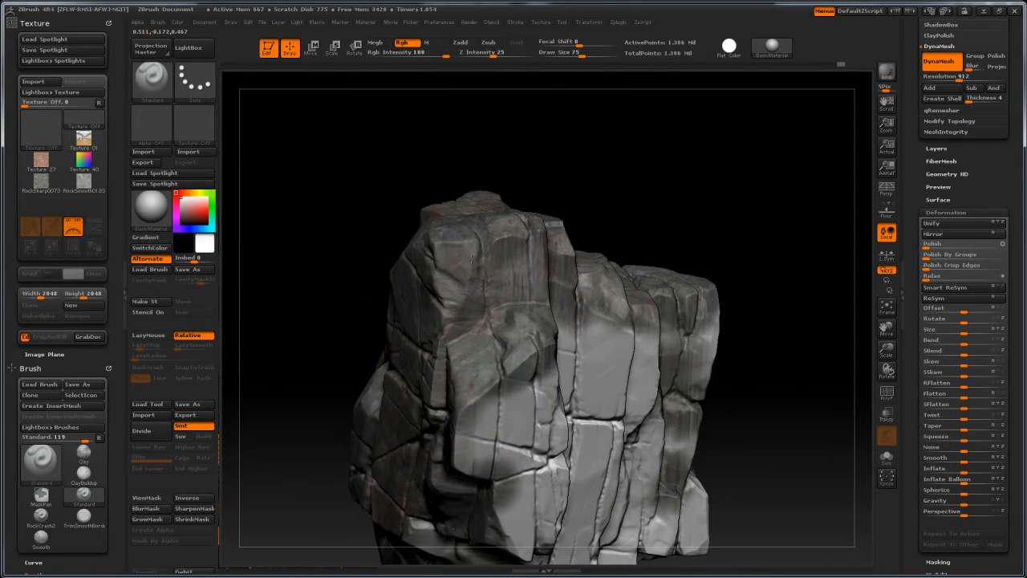
# Step: Paint the grey texture onto the protruding angular blocks bordering the bare layered side, working from several angles
pyautogui.moveTo(752, 394); pyautogui.dragTo(479, 317)
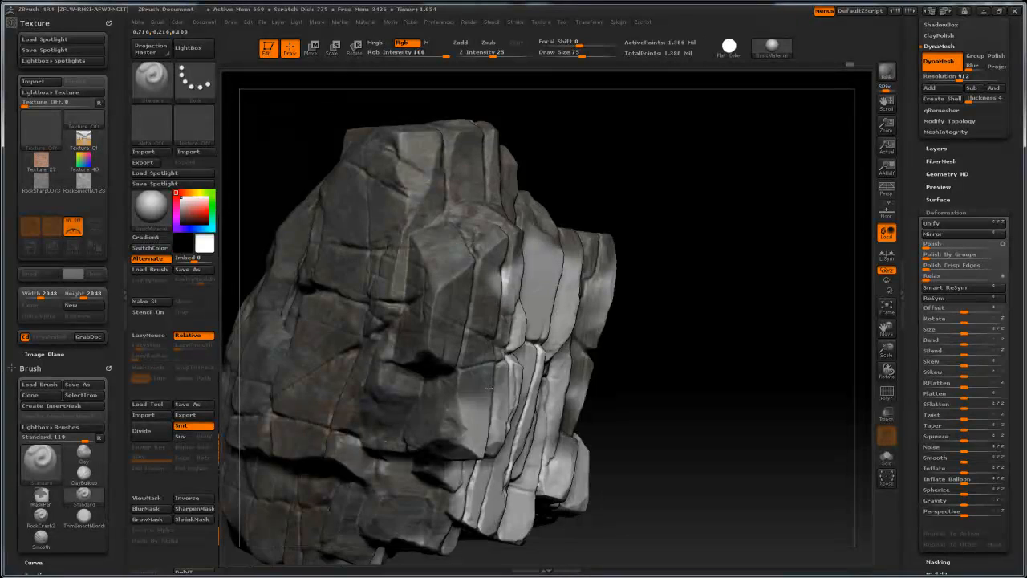
pyautogui.moveTo(657, 344); pyautogui.dragTo(403, 403)
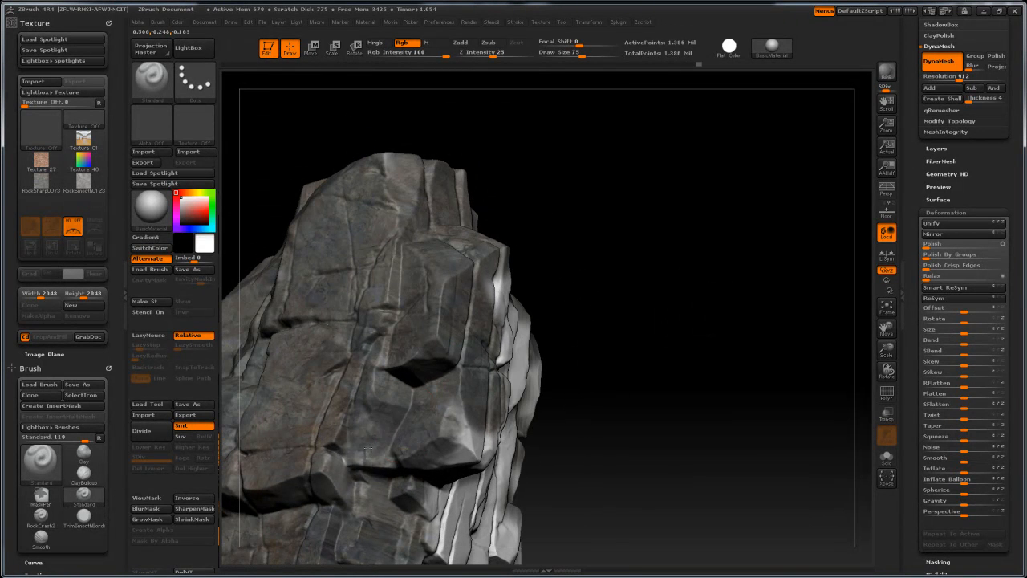
pyautogui.moveTo(647, 316); pyautogui.dragTo(425, 376)
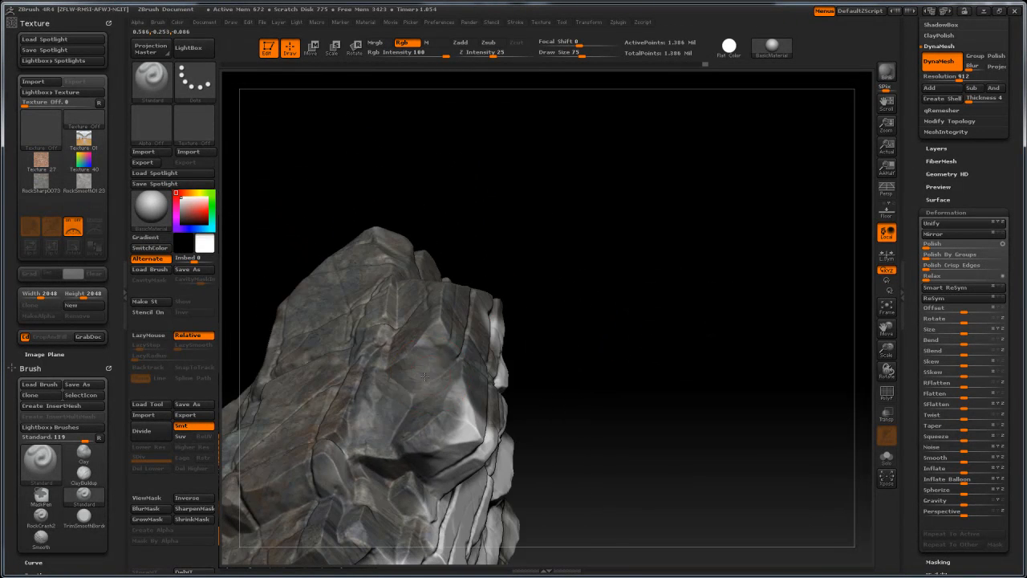
pyautogui.moveTo(626, 325); pyautogui.dragTo(480, 338)
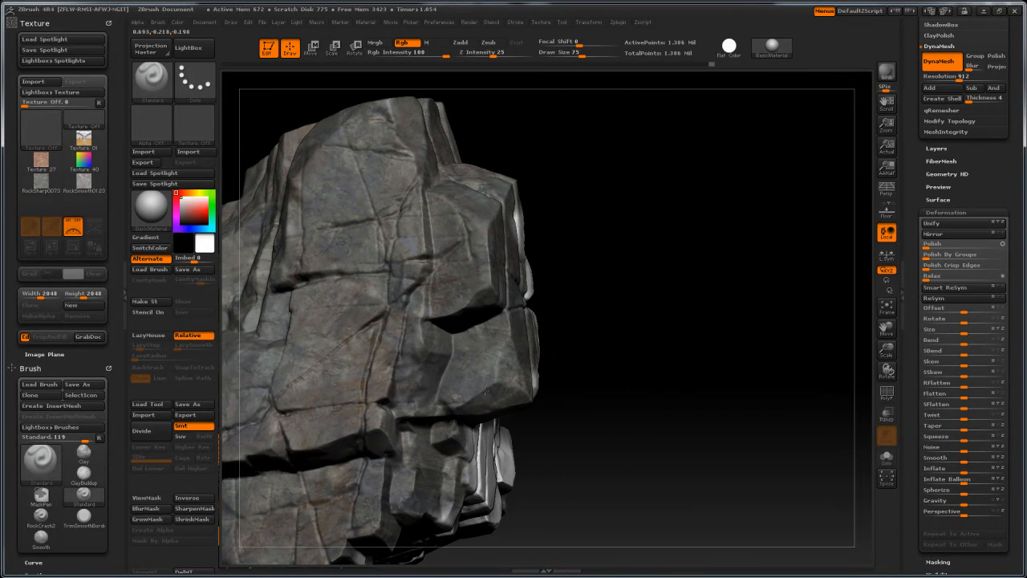
pyautogui.moveTo(651, 355); pyautogui.dragTo(421, 250)
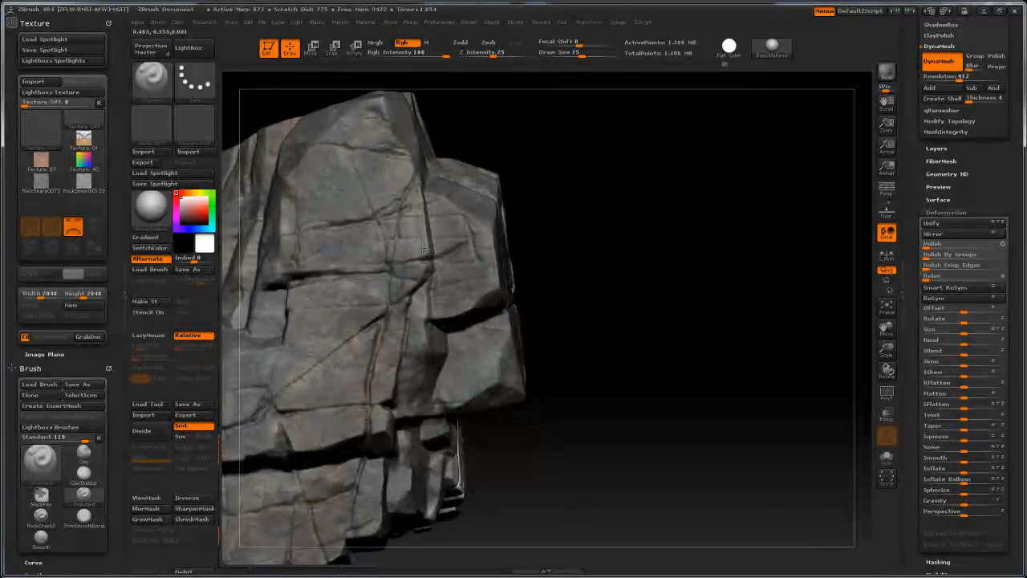
pyautogui.moveTo(706, 291); pyautogui.dragTo(569, 294)
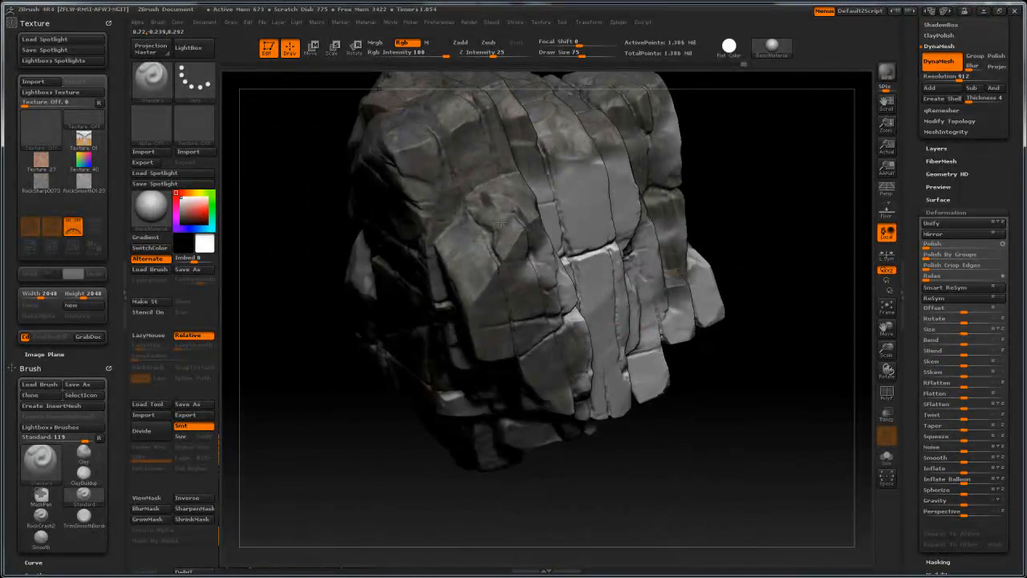
# Step: Extend the grey texture over the blocks and strata along the edge of the bare layered side
pyautogui.moveTo(371, 409); pyautogui.dragTo(537, 263)
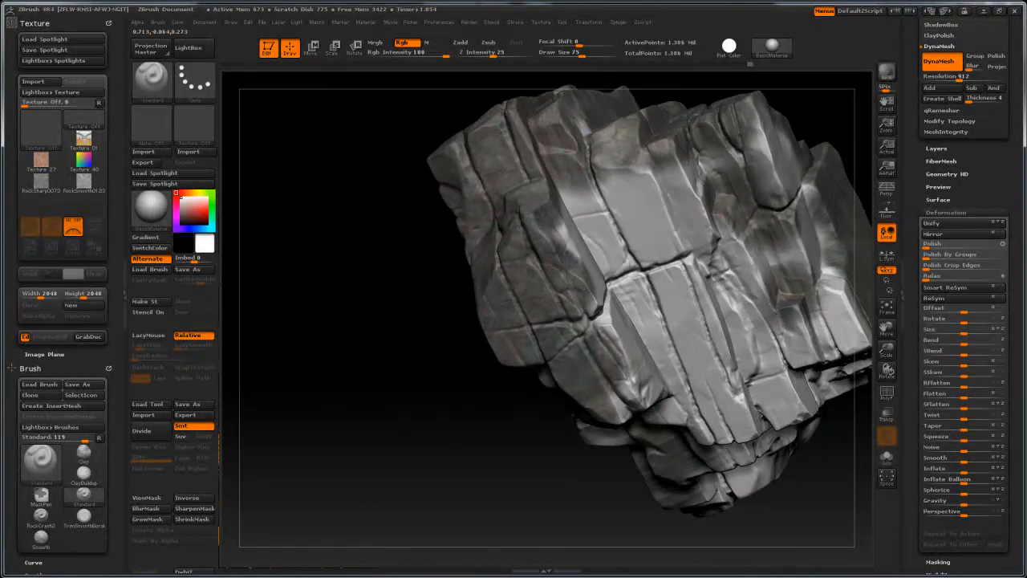
pyautogui.moveTo(428, 434)
pyautogui.mouseDown()
pyautogui.moveTo(405, 409)
pyautogui.moveTo(377, 415)
pyautogui.moveTo(365, 350)
pyautogui.moveTo(425, 373)
pyautogui.moveTo(487, 238)
pyautogui.mouseUp()
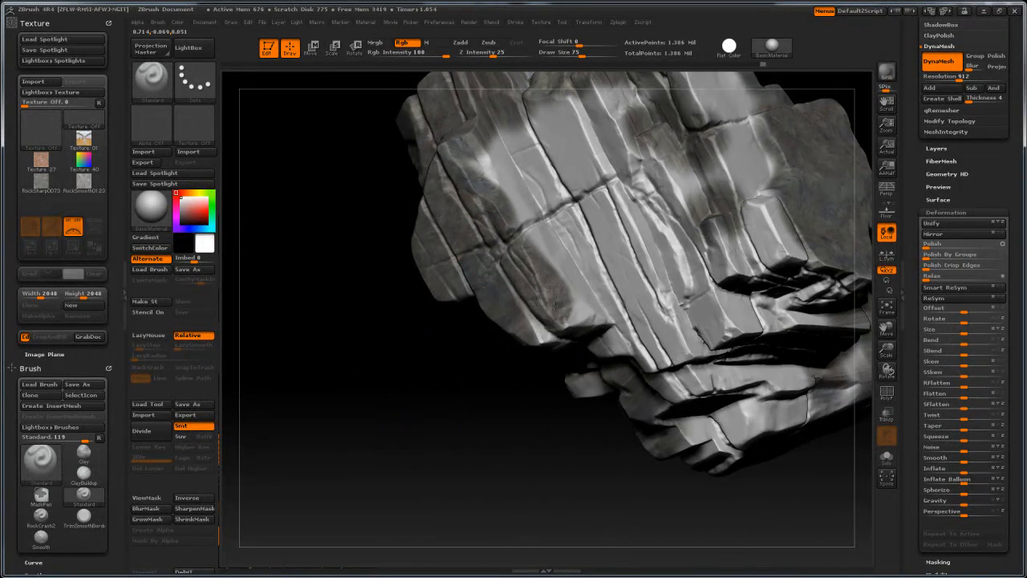
pyautogui.moveTo(427, 434); pyautogui.dragTo(531, 287)
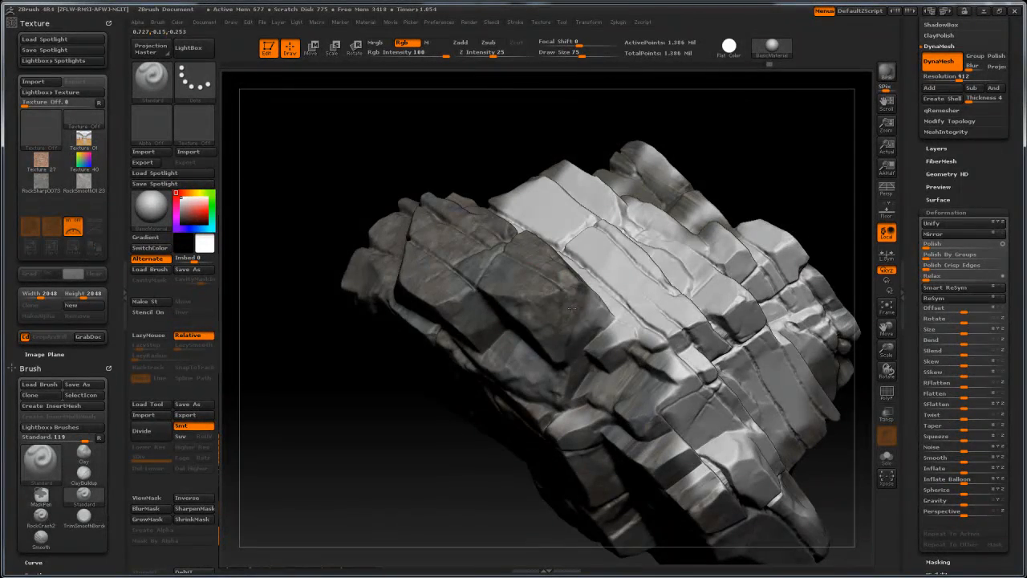
pyautogui.moveTo(416, 413)
pyautogui.mouseDown()
pyautogui.moveTo(408, 488)
pyautogui.moveTo(506, 401)
pyautogui.mouseUp()
pyautogui.moveTo(645, 315)
pyautogui.mouseDown()
pyautogui.moveTo(658, 332)
pyautogui.moveTo(700, 324)
pyautogui.mouseUp()
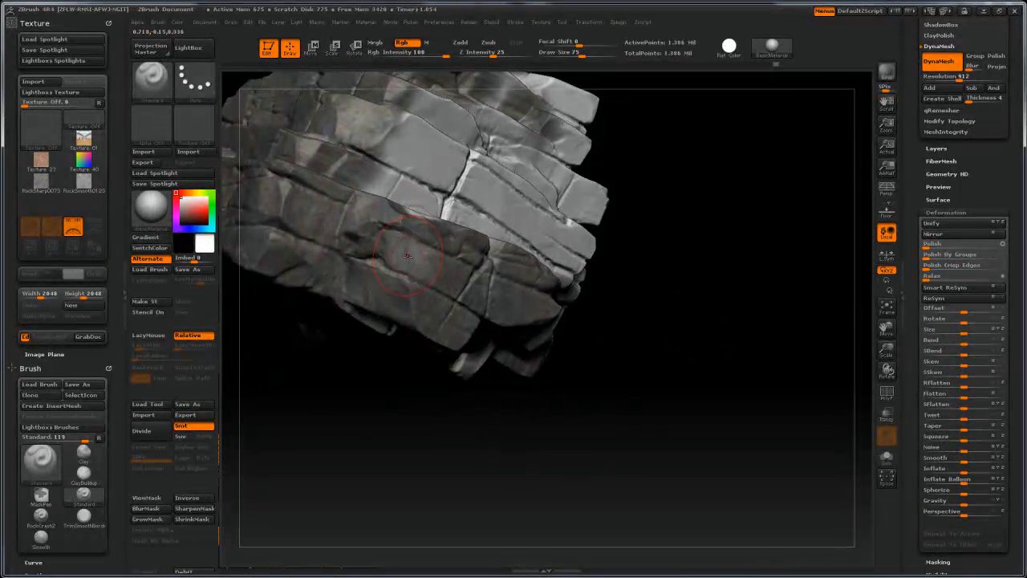
# Step: Paint the grey texture onto the faceted lower blocks beneath the bare layers, facing each block squarely
pyautogui.moveTo(409, 471); pyautogui.dragTo(419, 367)
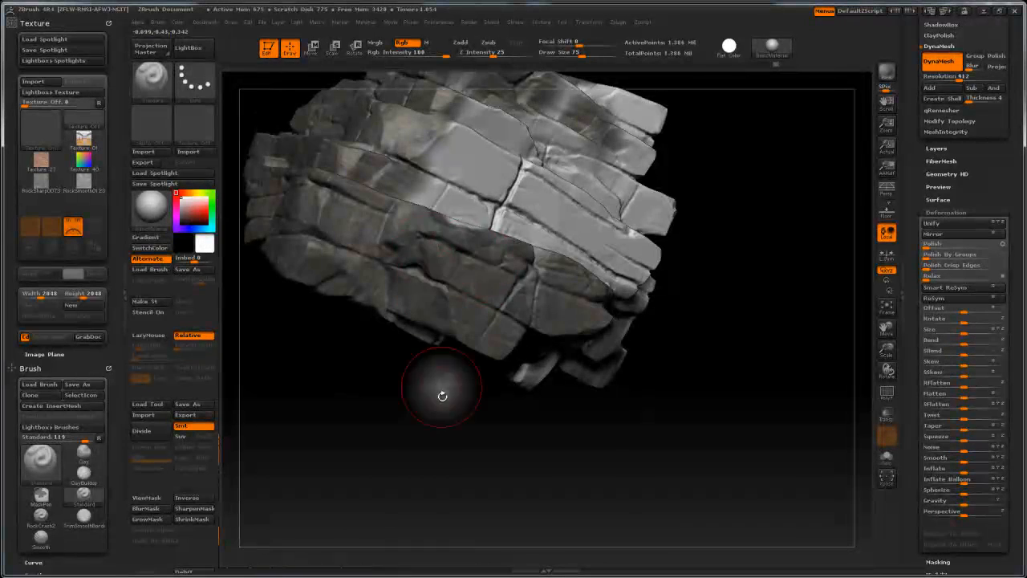
pyautogui.moveTo(412, 450); pyautogui.dragTo(422, 450)
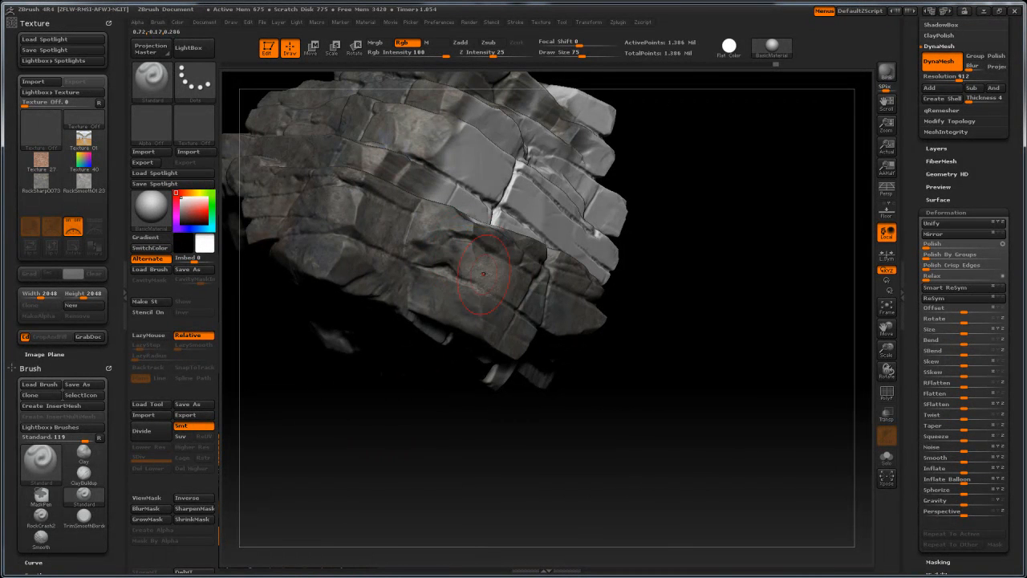
pyautogui.moveTo(737, 316); pyautogui.dragTo(698, 301)
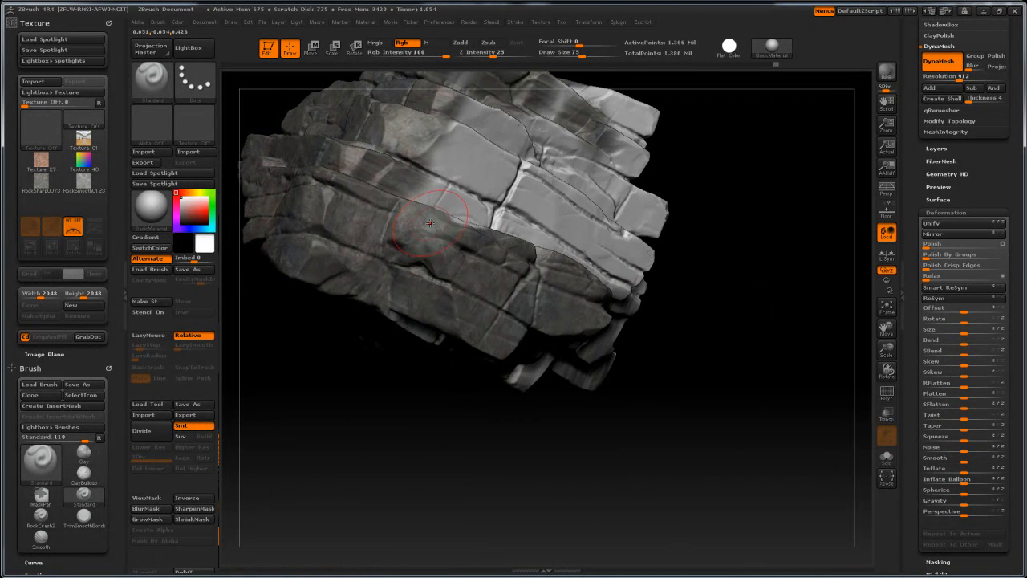
pyautogui.moveTo(444, 461); pyautogui.dragTo(421, 393)
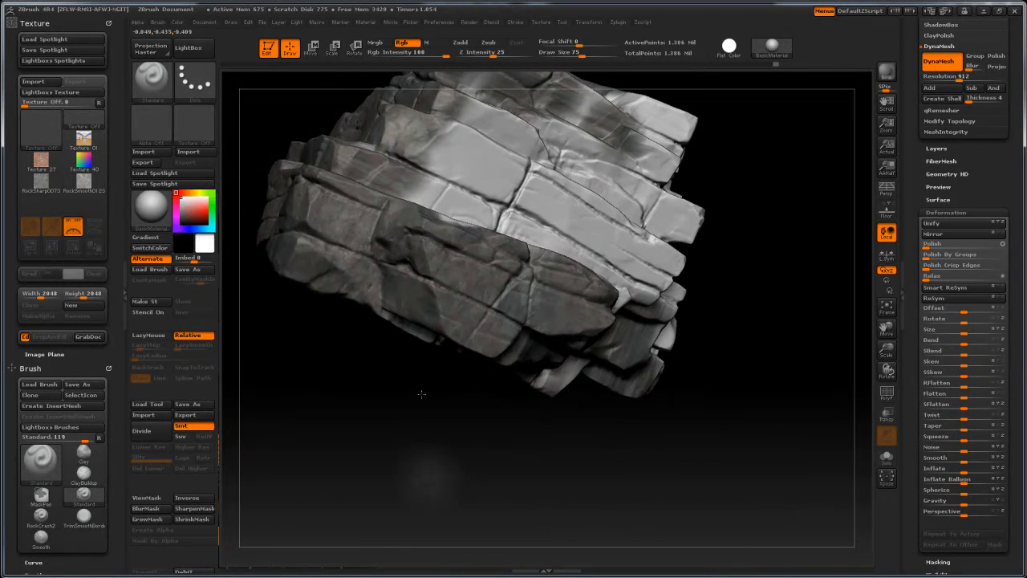
pyautogui.moveTo(403, 457); pyautogui.dragTo(397, 385)
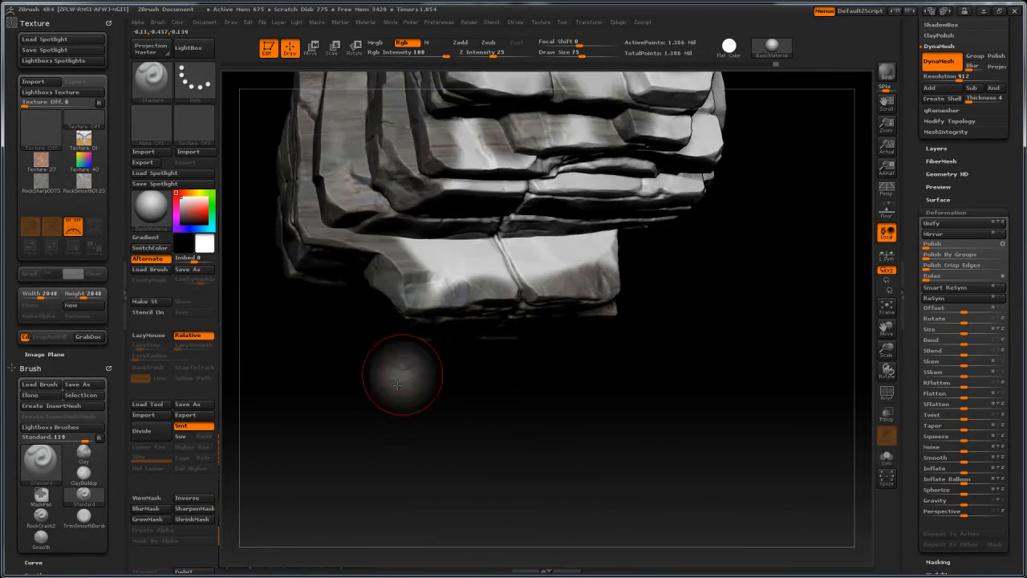
pyautogui.moveTo(505, 353)
pyautogui.mouseDown()
pyautogui.moveTo(513, 405)
pyautogui.moveTo(488, 389)
pyautogui.moveTo(548, 437)
pyautogui.moveTo(571, 289)
pyautogui.mouseUp()
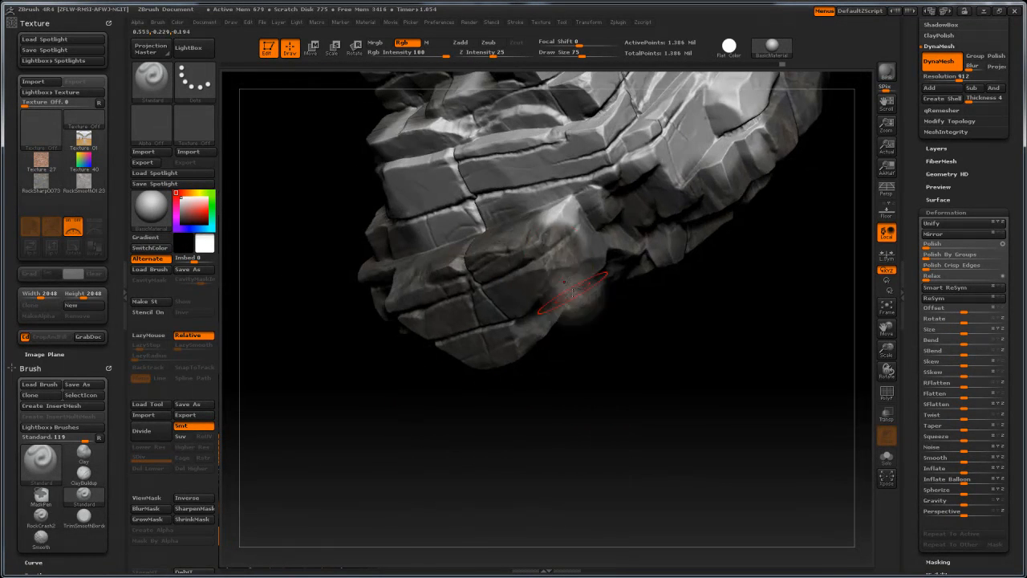
pyautogui.moveTo(614, 394); pyautogui.dragTo(547, 442)
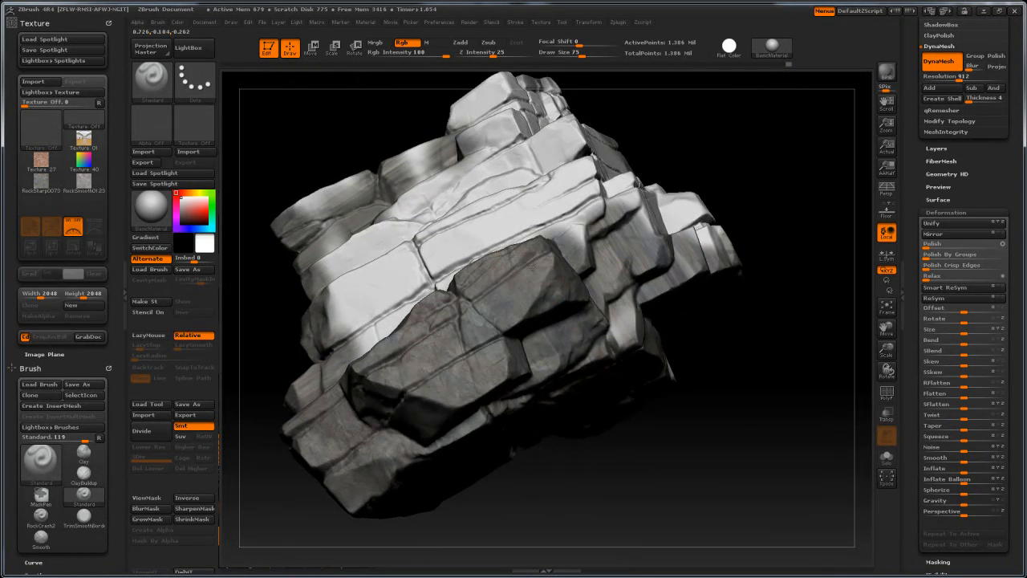
pyautogui.moveTo(776, 199); pyautogui.dragTo(745, 225)
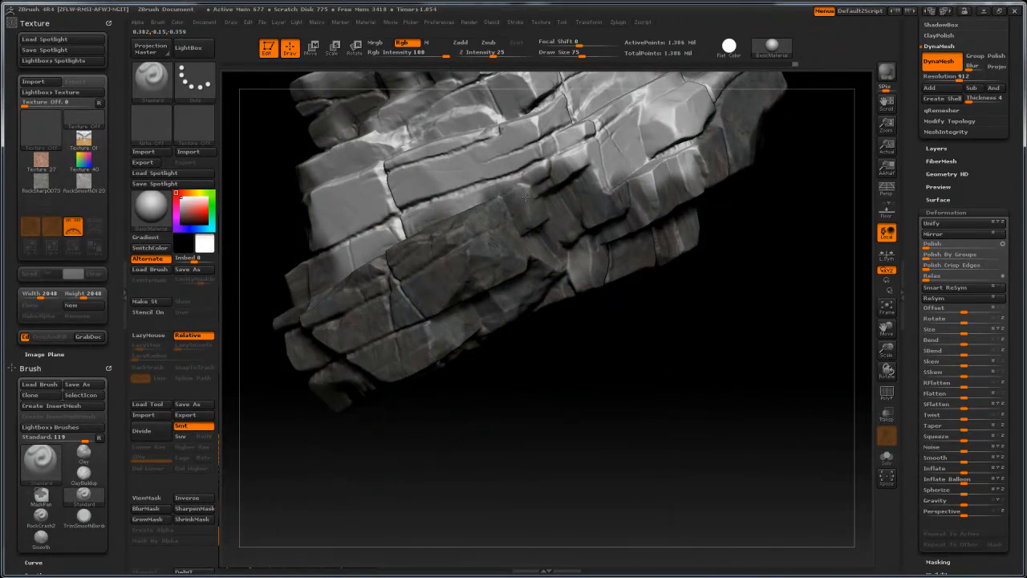
# Step: Paint the grey texture over the rock's bare end, covering its small protruding blocks and long slanted strata
pyautogui.moveTo(665, 337); pyautogui.dragTo(672, 306)
pyautogui.moveTo(698, 176); pyautogui.dragTo(687, 286)
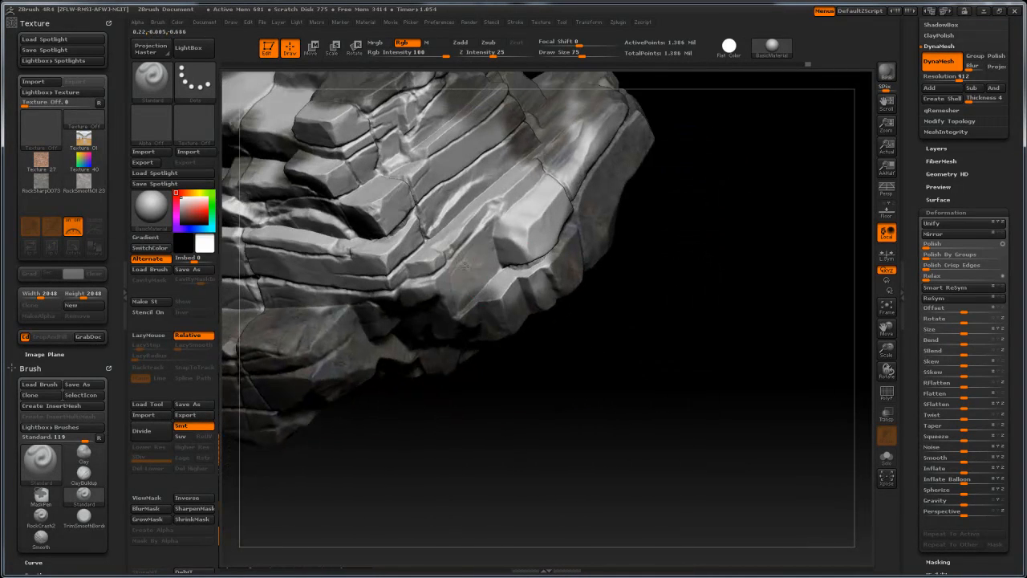
pyautogui.moveTo(591, 378); pyautogui.dragTo(560, 261)
pyautogui.moveTo(642, 353); pyautogui.dragTo(679, 293)
pyautogui.moveTo(651, 238); pyautogui.dragTo(682, 299)
pyautogui.moveTo(333, 339); pyautogui.dragTo(399, 363)
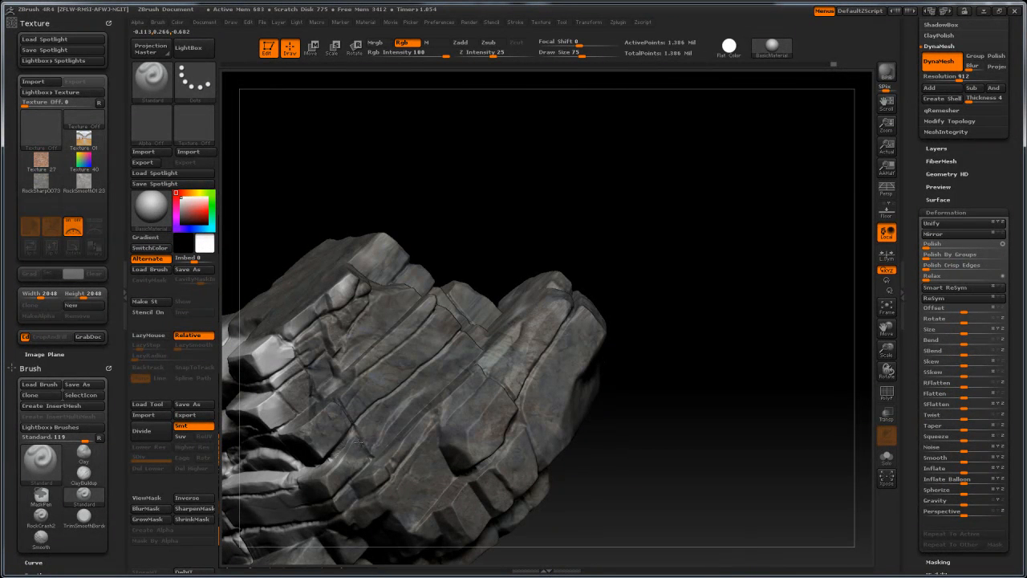
# Step: Carry the grey texture around the corner from the slanted strata onto the lower bare layers
pyautogui.moveTo(628, 252); pyautogui.dragTo(654, 197)
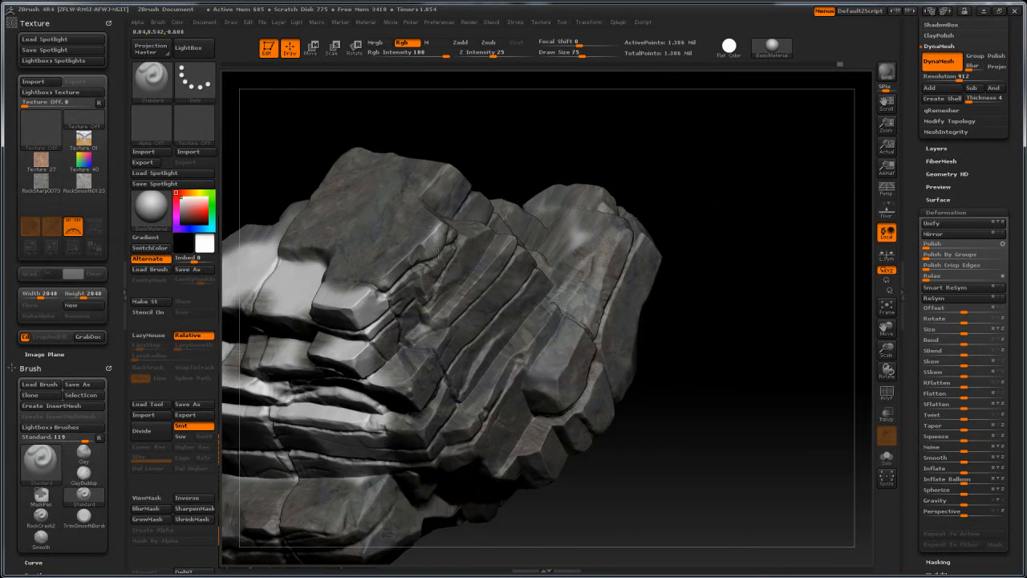
pyautogui.moveTo(360, 332); pyautogui.dragTo(409, 337)
pyautogui.moveTo(686, 392); pyautogui.dragTo(726, 305)
pyautogui.moveTo(277, 356); pyautogui.dragTo(334, 359)
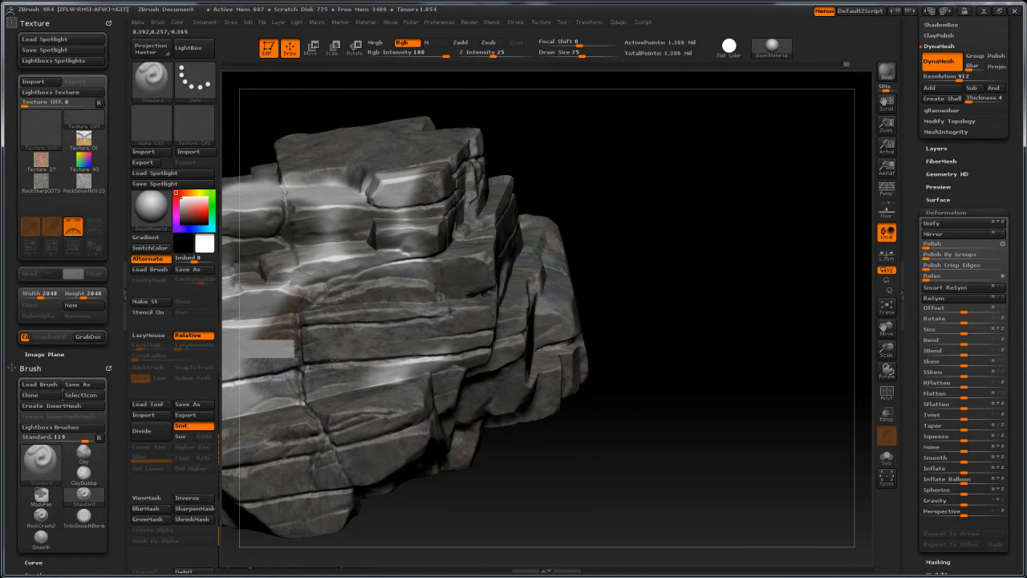
# Step: Paint the grey texture over the stepped ledges below the upper slab
pyautogui.moveTo(665, 454); pyautogui.dragTo(706, 437)
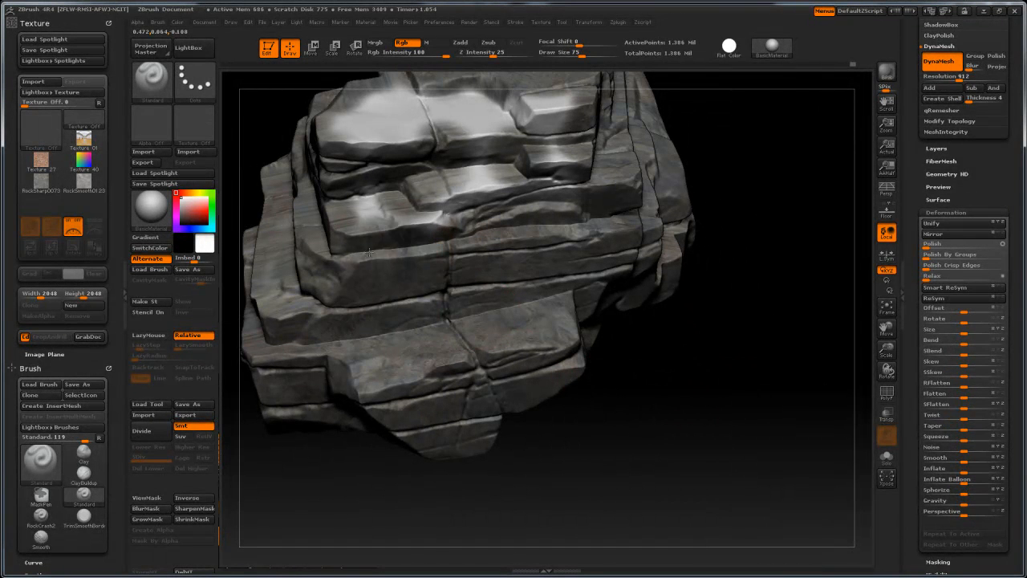
pyautogui.moveTo(678, 412); pyautogui.dragTo(504, 187)
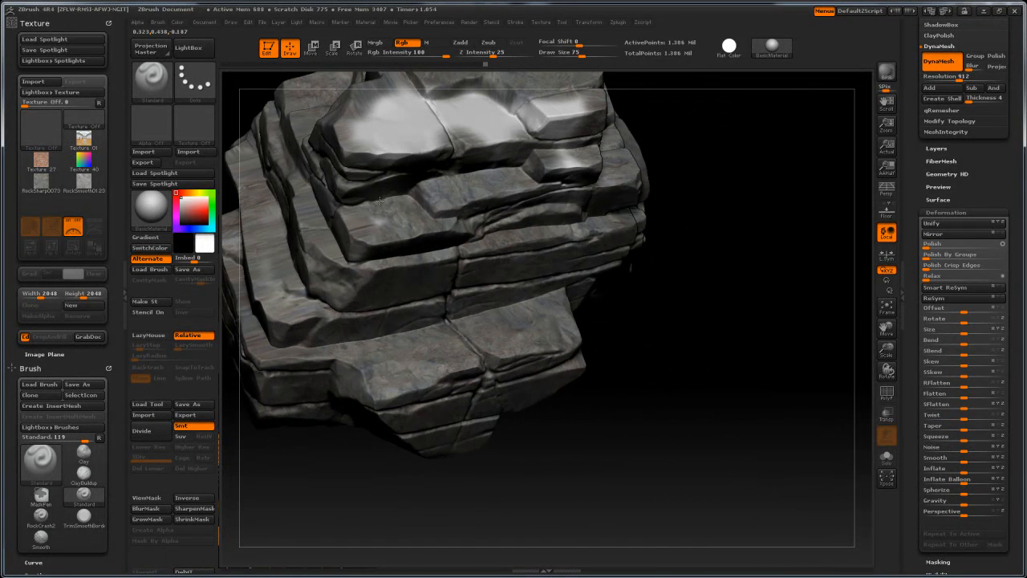
pyautogui.moveTo(736, 347); pyautogui.dragTo(677, 319)
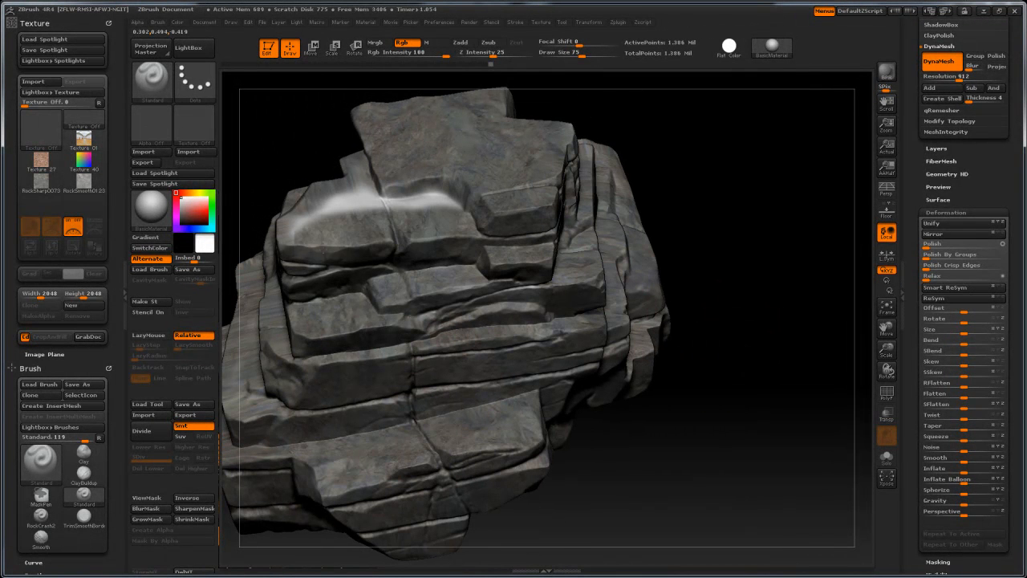
# Step: Fill the last bare strip along the upper slab with grey texture and touch up the surrounding layers
pyautogui.moveTo(758, 325); pyautogui.dragTo(726, 333)
pyautogui.moveTo(775, 202); pyautogui.dragTo(691, 241)
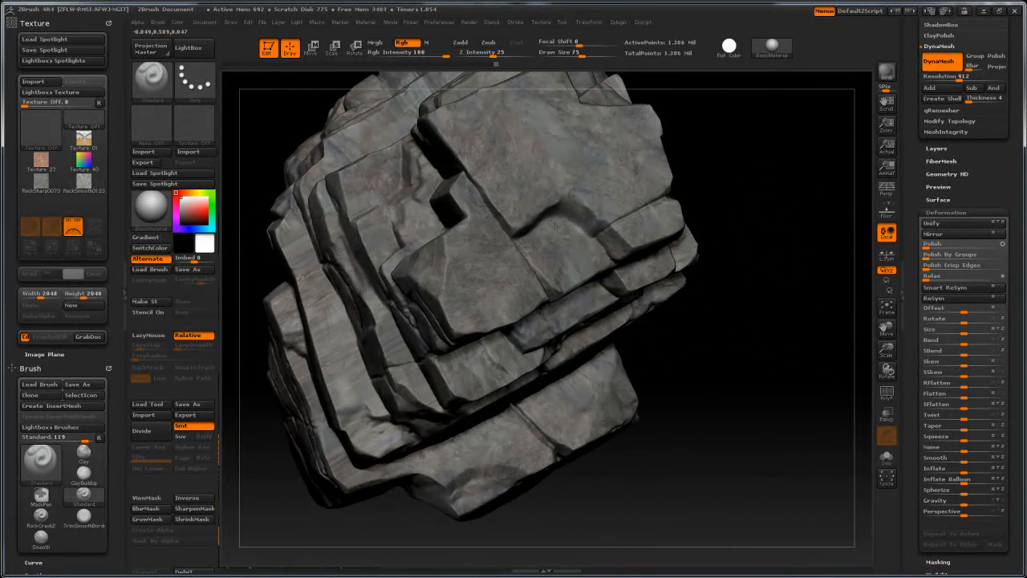
pyautogui.moveTo(738, 382); pyautogui.dragTo(409, 248)
pyautogui.moveTo(663, 390)
pyautogui.mouseDown()
pyautogui.moveTo(615, 431)
pyautogui.moveTo(686, 403)
pyautogui.moveTo(699, 372)
pyautogui.moveTo(717, 367)
pyautogui.moveTo(734, 224)
pyautogui.moveTo(722, 447)
pyautogui.moveTo(761, 330)
pyautogui.moveTo(600, 266)
pyautogui.mouseUp()
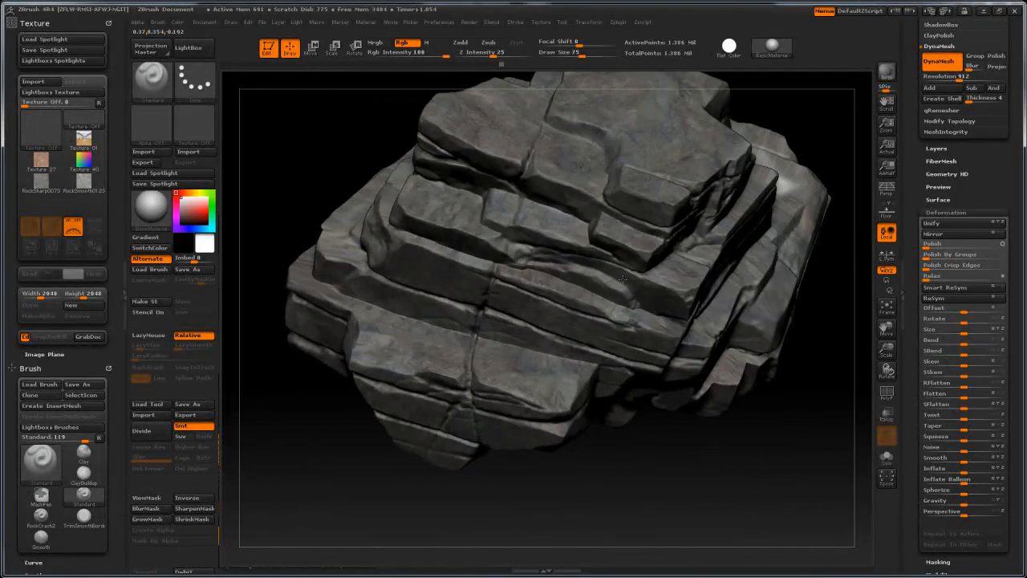
# Step: Switch the rock to the Flat Color material and touch up the grey texture on its layered front
pyautogui.moveTo(616, 495); pyautogui.dragTo(672, 337)
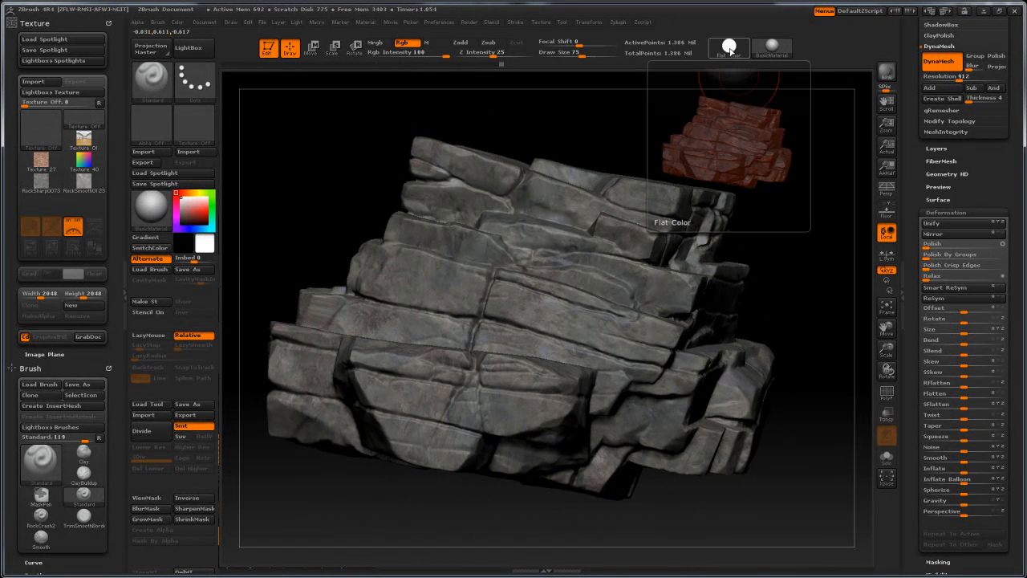
pyautogui.moveTo(727, 104); pyautogui.dragTo(724, 160)
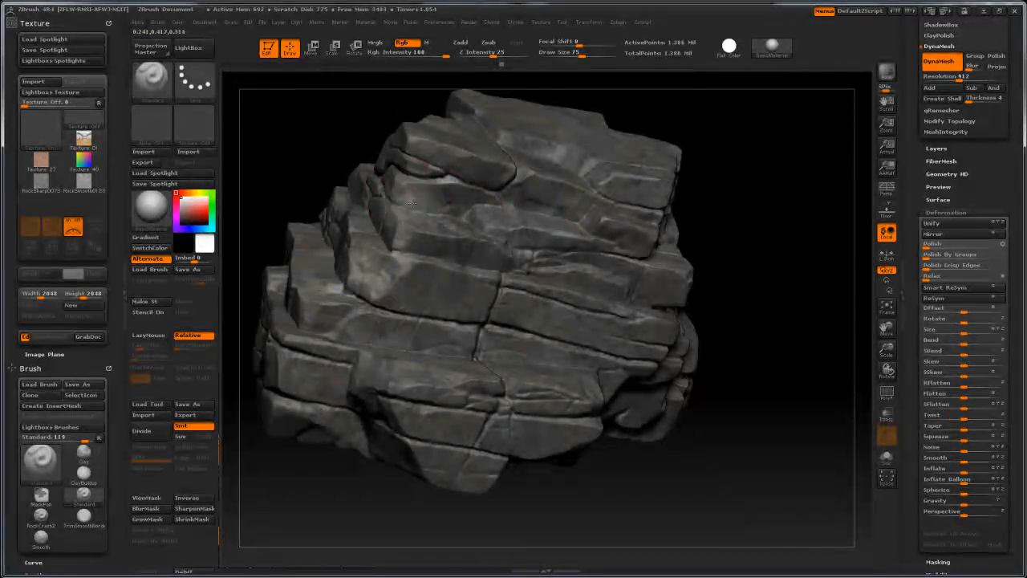
pyautogui.click(728, 46)
pyautogui.moveTo(738, 115); pyautogui.dragTo(590, 209)
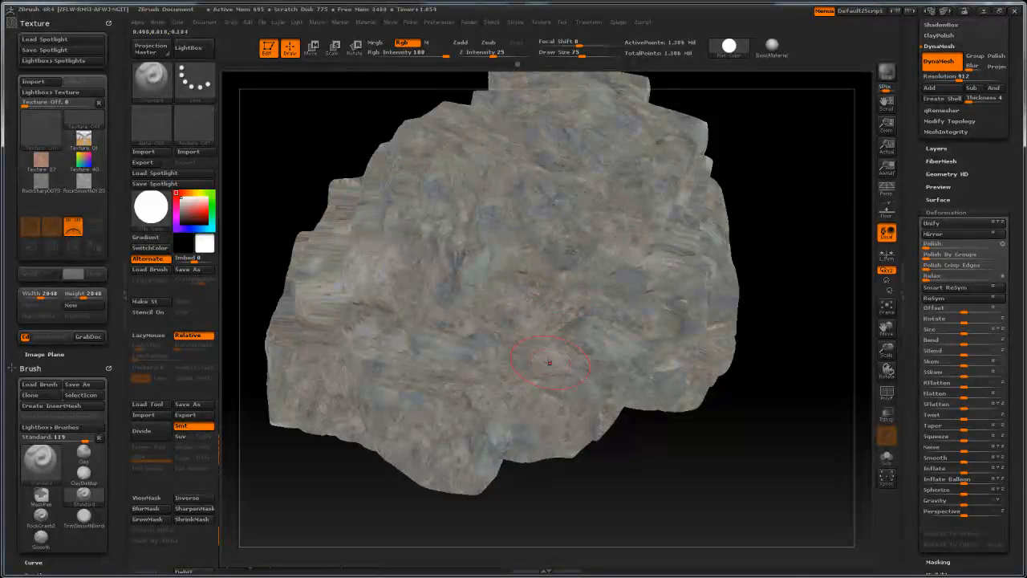
pyautogui.moveTo(713, 489); pyautogui.dragTo(644, 384)
pyautogui.moveTo(682, 417)
pyautogui.mouseDown()
pyautogui.moveTo(738, 436)
pyautogui.moveTo(711, 367)
pyautogui.moveTo(744, 388)
pyautogui.moveTo(687, 401)
pyautogui.moveTo(740, 356)
pyautogui.moveTo(714, 337)
pyautogui.mouseUp()
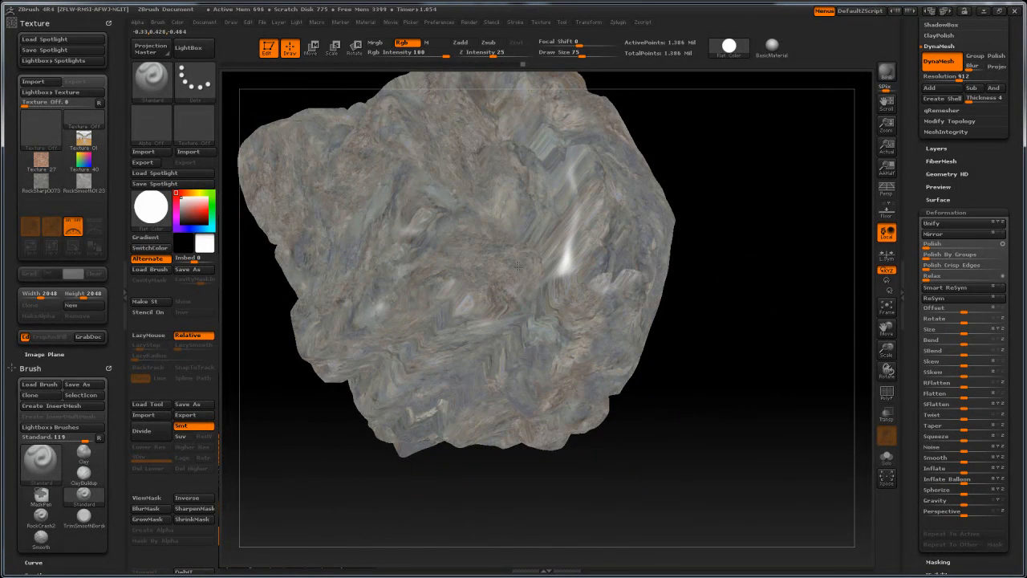
# Step: Cover the white untextured patch near the rock's rounded edge with grey texture
pyautogui.moveTo(703, 251); pyautogui.dragTo(590, 251)
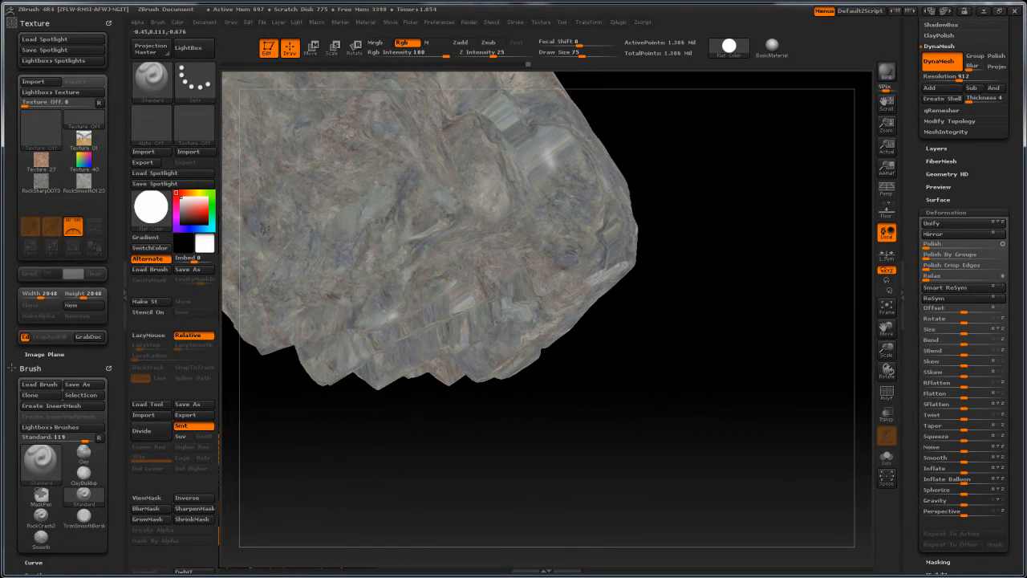
pyautogui.moveTo(647, 296); pyautogui.dragTo(653, 252)
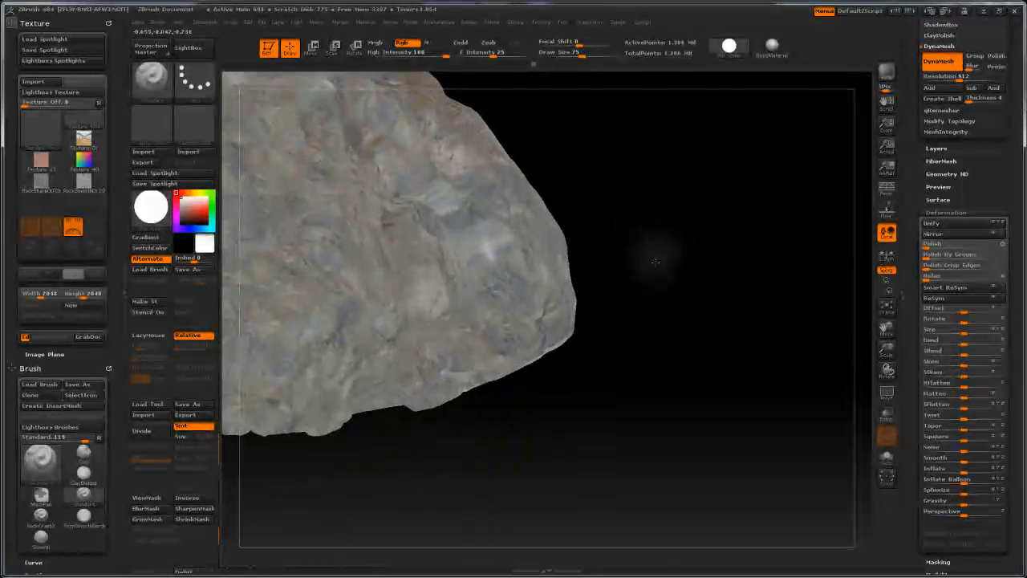
pyautogui.moveTo(454, 198)
pyautogui.mouseDown()
pyautogui.moveTo(653, 201)
pyautogui.moveTo(624, 209)
pyautogui.moveTo(630, 229)
pyautogui.moveTo(642, 214)
pyautogui.moveTo(392, 297)
pyautogui.mouseUp()
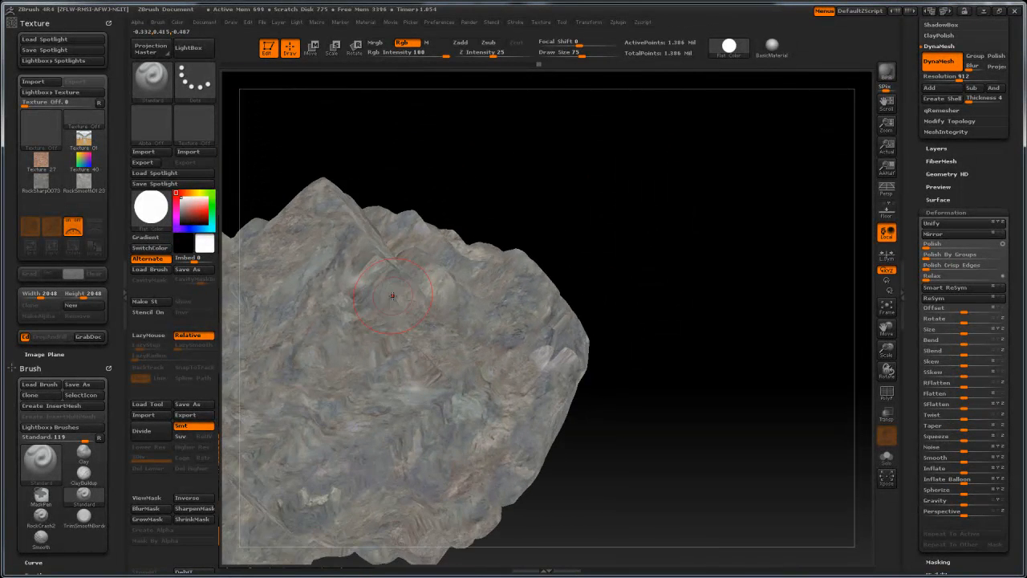
pyautogui.moveTo(543, 248); pyautogui.dragTo(591, 329)
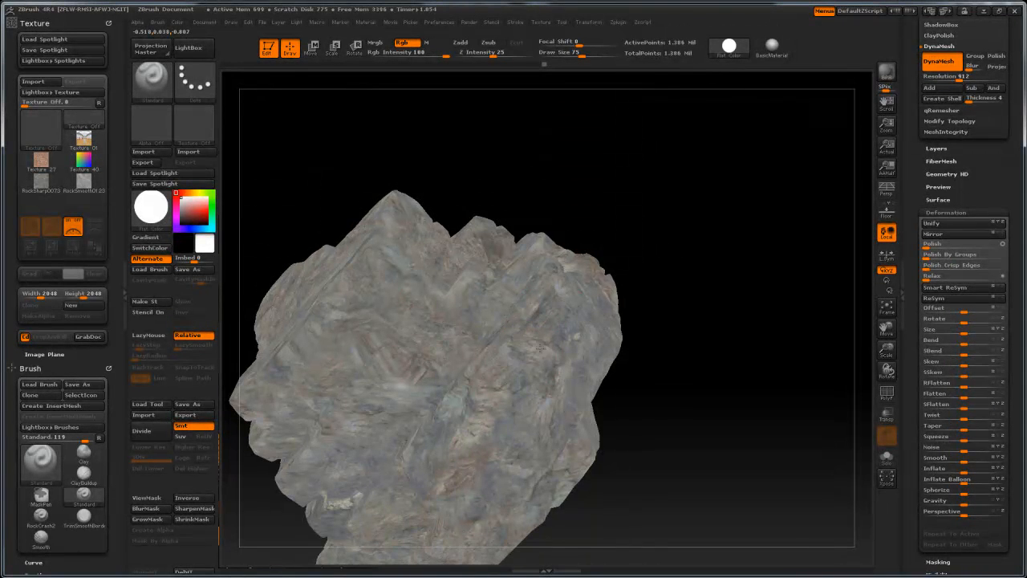
# Step: Touch up the grey texture around the rounded side and down to the rock's narrow end
pyautogui.moveTo(699, 283); pyautogui.dragTo(369, 304)
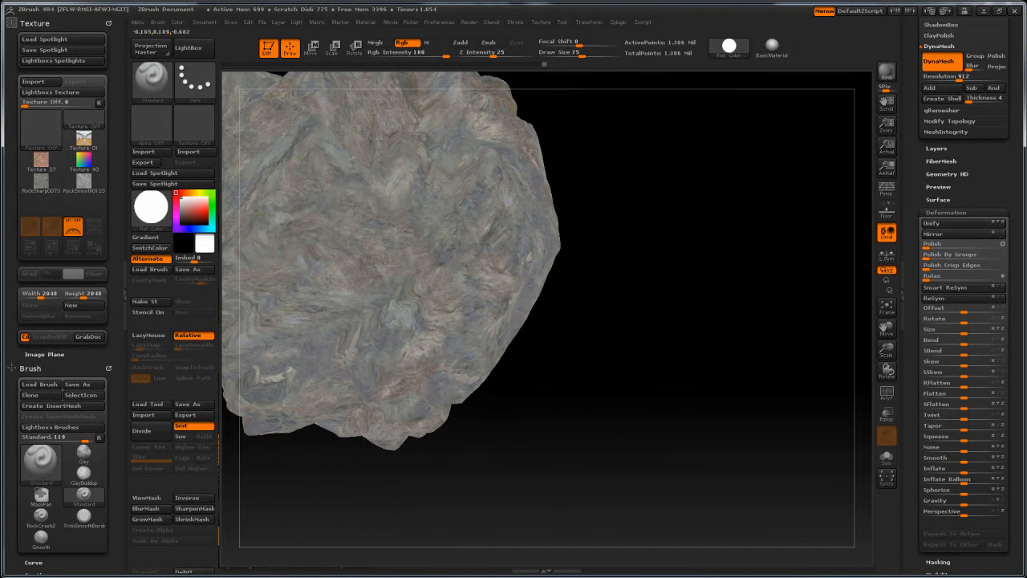
pyautogui.moveTo(607, 275); pyautogui.dragTo(701, 261)
pyautogui.moveTo(535, 376)
pyautogui.mouseDown()
pyautogui.moveTo(649, 179)
pyautogui.moveTo(665, 271)
pyautogui.moveTo(540, 277)
pyautogui.moveTo(605, 211)
pyautogui.moveTo(614, 340)
pyautogui.moveTo(622, 311)
pyautogui.mouseUp()
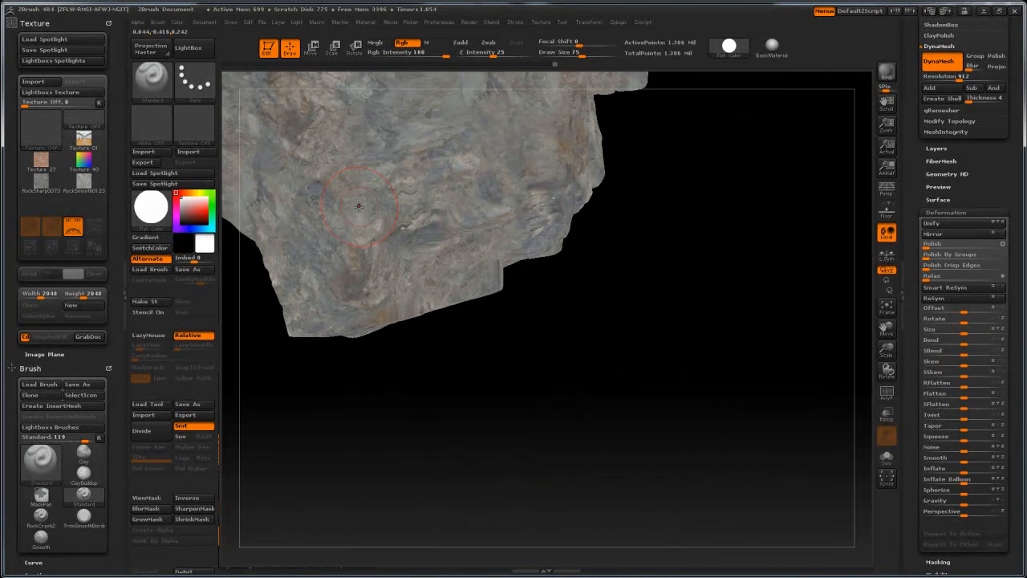
pyautogui.moveTo(621, 359)
pyautogui.mouseDown()
pyautogui.moveTo(601, 382)
pyautogui.moveTo(613, 365)
pyautogui.mouseUp()
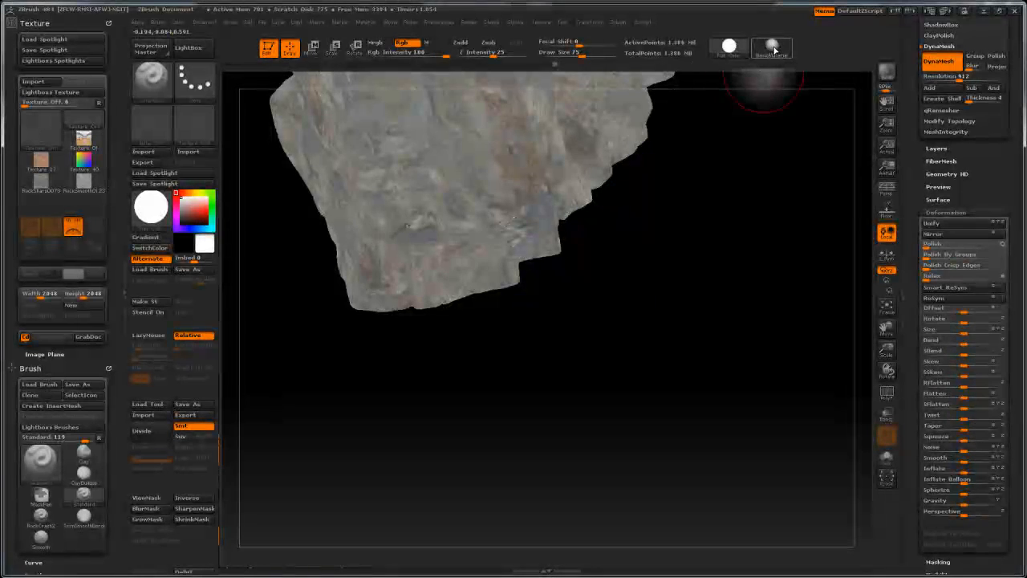
# Step: Check the rock's narrow end and long side with BasicMaterial shading, and return it to Flat Color
pyautogui.click(774, 53)
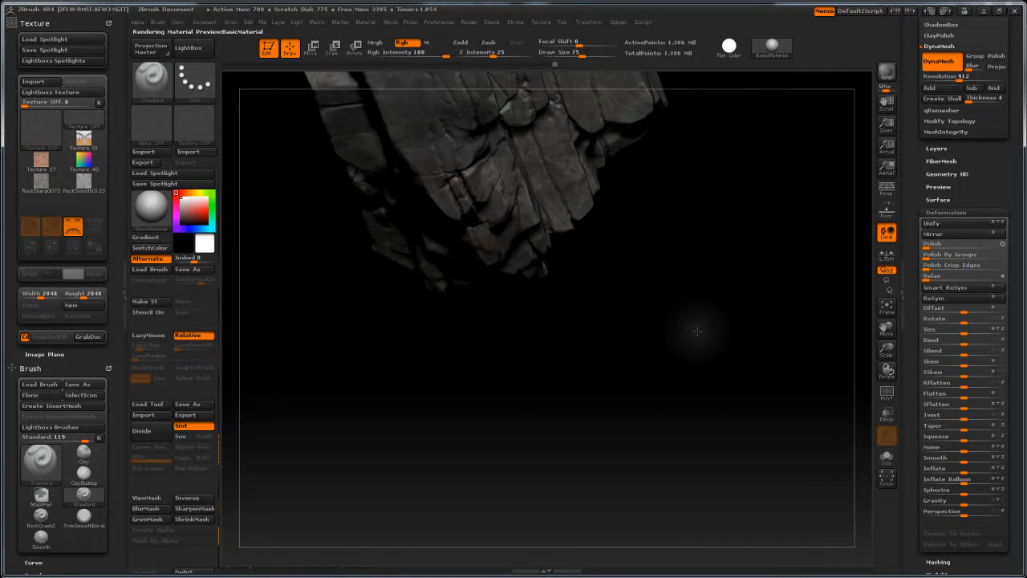
pyautogui.moveTo(673, 427); pyautogui.dragTo(751, 376)
pyautogui.moveTo(733, 436)
pyautogui.mouseDown()
pyautogui.moveTo(734, 367)
pyautogui.moveTo(706, 401)
pyautogui.moveTo(729, 397)
pyautogui.moveTo(709, 340)
pyautogui.moveTo(504, 210)
pyautogui.mouseUp()
pyautogui.moveTo(706, 421); pyautogui.dragTo(702, 381)
pyautogui.moveTo(729, 80)
pyautogui.mouseDown()
pyautogui.moveTo(688, 390)
pyautogui.moveTo(715, 306)
pyautogui.moveTo(573, 257)
pyautogui.mouseUp()
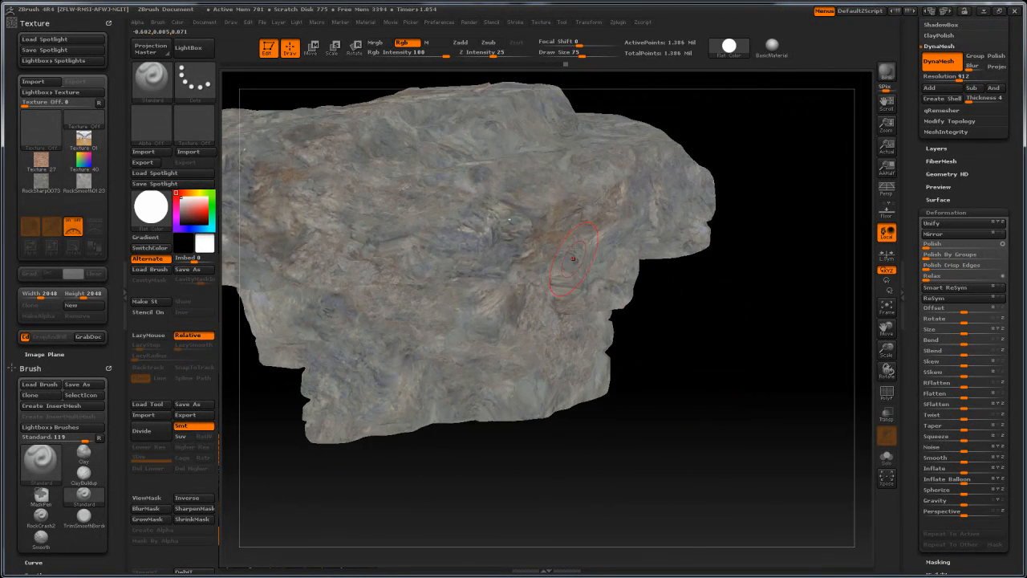
pyautogui.moveTo(703, 385)
pyautogui.mouseDown()
pyautogui.moveTo(671, 428)
pyautogui.moveTo(704, 369)
pyautogui.moveTo(717, 386)
pyautogui.moveTo(698, 367)
pyautogui.moveTo(688, 297)
pyautogui.moveTo(695, 367)
pyautogui.moveTo(677, 392)
pyautogui.moveTo(689, 345)
pyautogui.mouseUp()
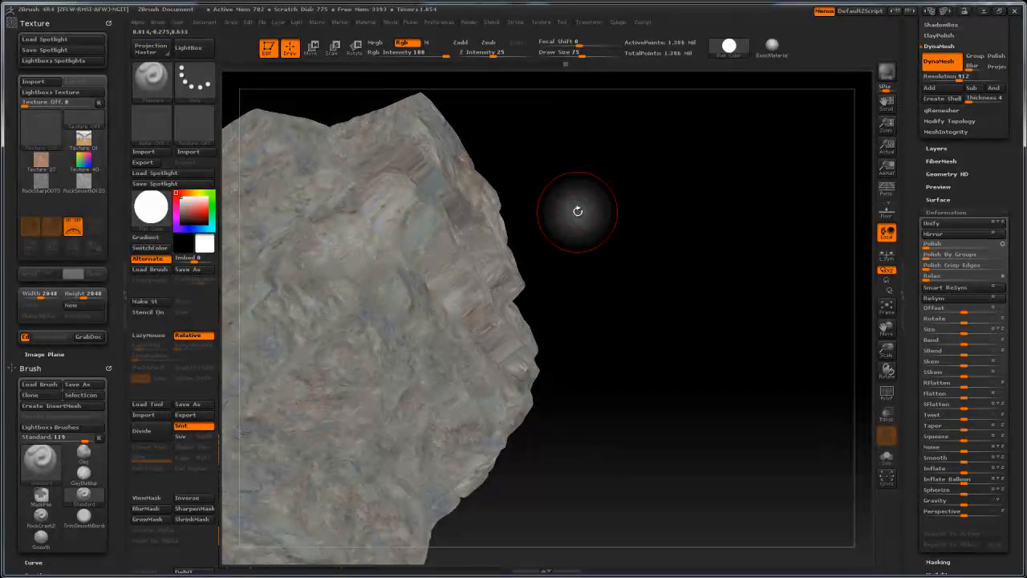
# Step: Touch up thin and stretched spots in the grey texture along the rock's jagged side
pyautogui.moveTo(497, 233); pyautogui.dragTo(428, 234)
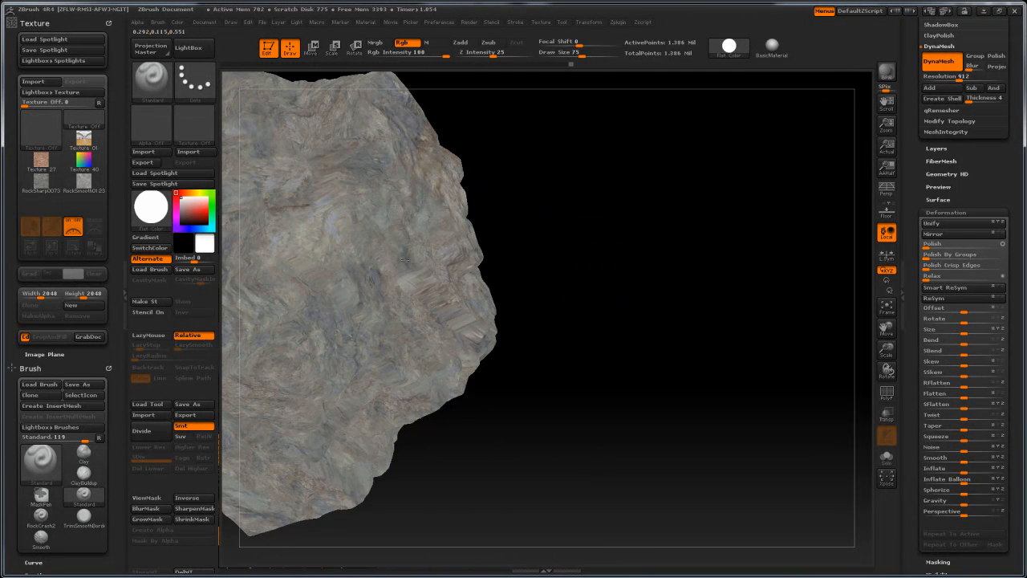
pyautogui.moveTo(664, 366)
pyautogui.mouseDown()
pyautogui.moveTo(482, 340)
pyautogui.moveTo(553, 333)
pyautogui.mouseUp()
pyautogui.moveTo(630, 298); pyautogui.dragTo(485, 317)
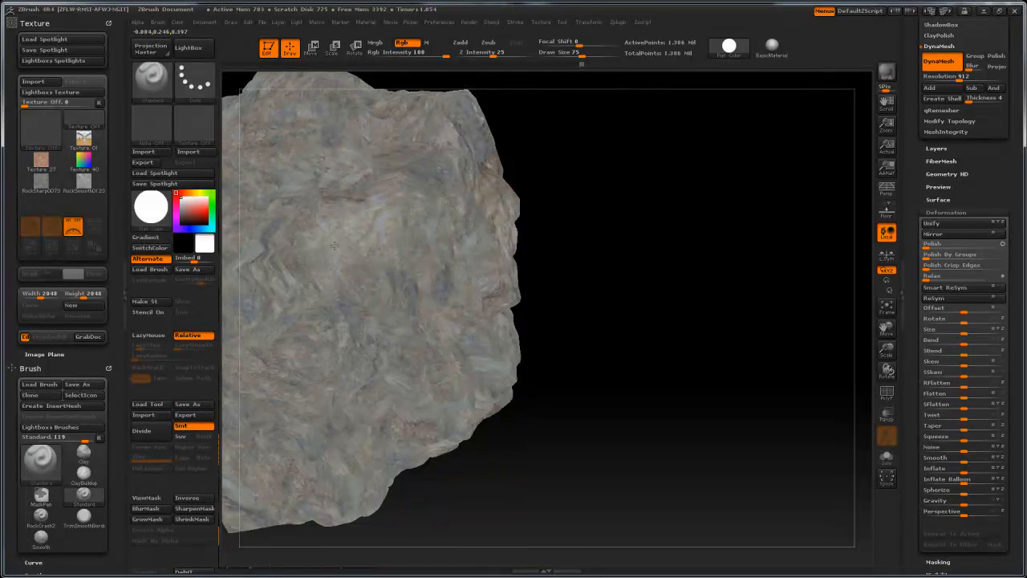
pyautogui.moveTo(607, 206); pyautogui.dragTo(465, 343)
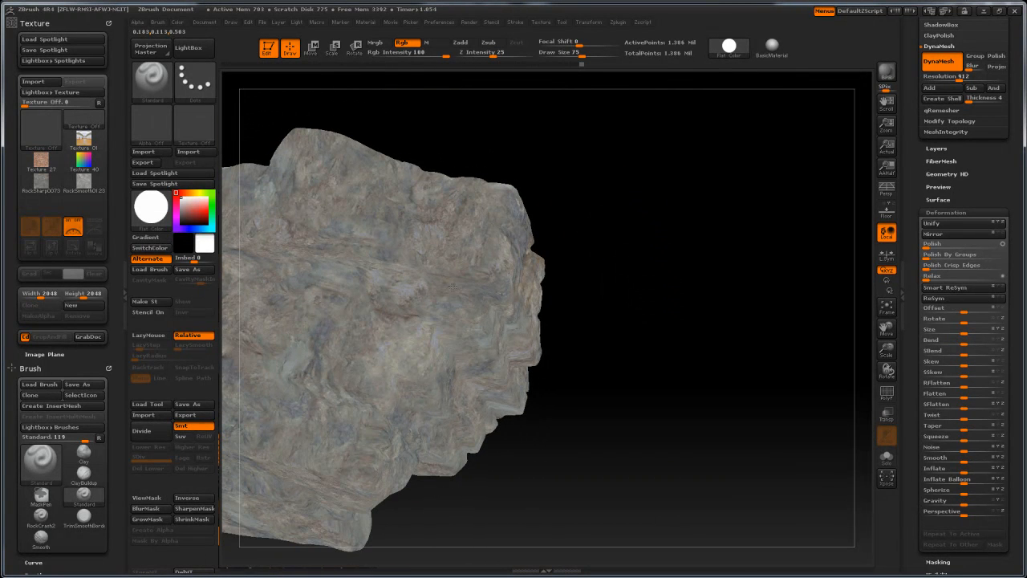
# Step: Paint grey texture over the remaining weak spots around the rock's tapered end
pyautogui.moveTo(603, 299); pyautogui.dragTo(556, 291)
pyautogui.moveTo(639, 415); pyautogui.dragTo(503, 270)
pyautogui.moveTo(456, 179)
pyautogui.mouseDown()
pyautogui.moveTo(722, 229)
pyautogui.moveTo(585, 270)
pyautogui.mouseUp()
pyautogui.moveTo(592, 210); pyautogui.dragTo(338, 428)
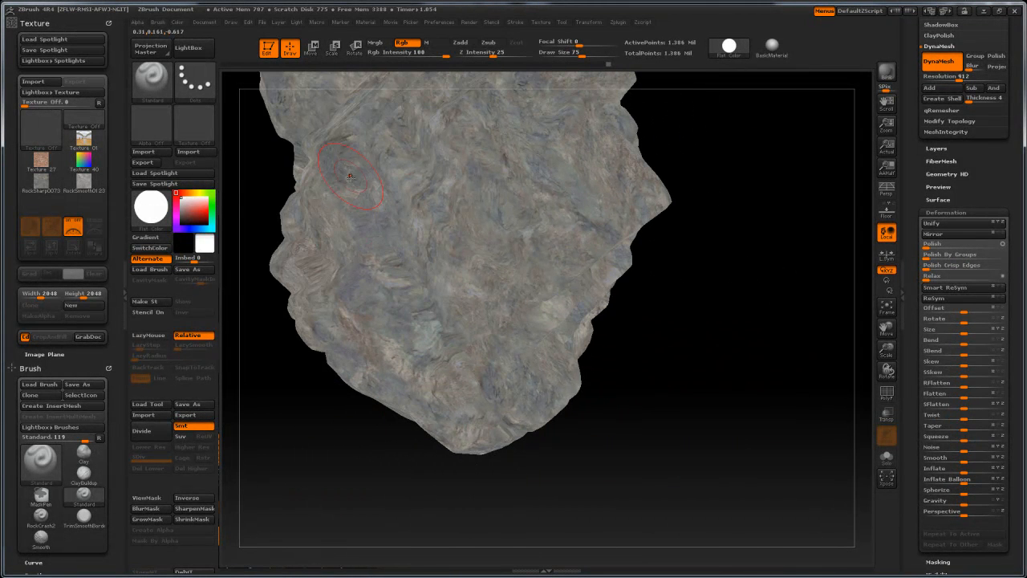
pyautogui.moveTo(584, 377)
pyautogui.mouseDown()
pyautogui.moveTo(745, 360)
pyautogui.moveTo(566, 357)
pyautogui.mouseUp()
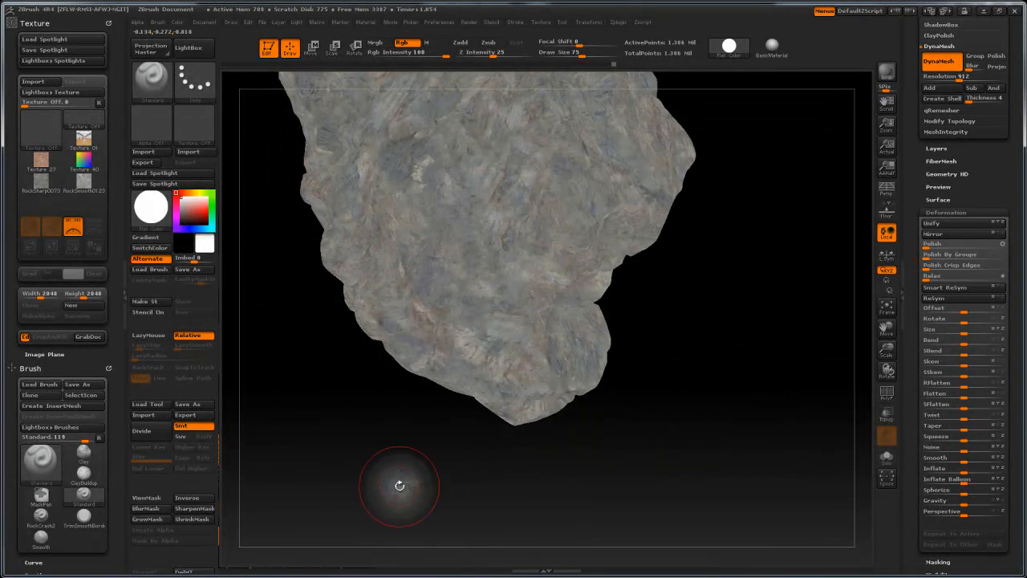
# Step: Fill remaining gaps in the grey texture along the rock's long stepped side
pyautogui.moveTo(401, 486); pyautogui.dragTo(392, 387)
pyautogui.moveTo(673, 386); pyautogui.dragTo(647, 344)
pyautogui.moveTo(597, 294)
pyautogui.mouseDown()
pyautogui.moveTo(717, 241)
pyautogui.moveTo(720, 338)
pyautogui.moveTo(676, 316)
pyautogui.moveTo(665, 339)
pyautogui.moveTo(485, 195)
pyautogui.mouseUp()
pyautogui.moveTo(581, 413); pyautogui.dragTo(653, 366)
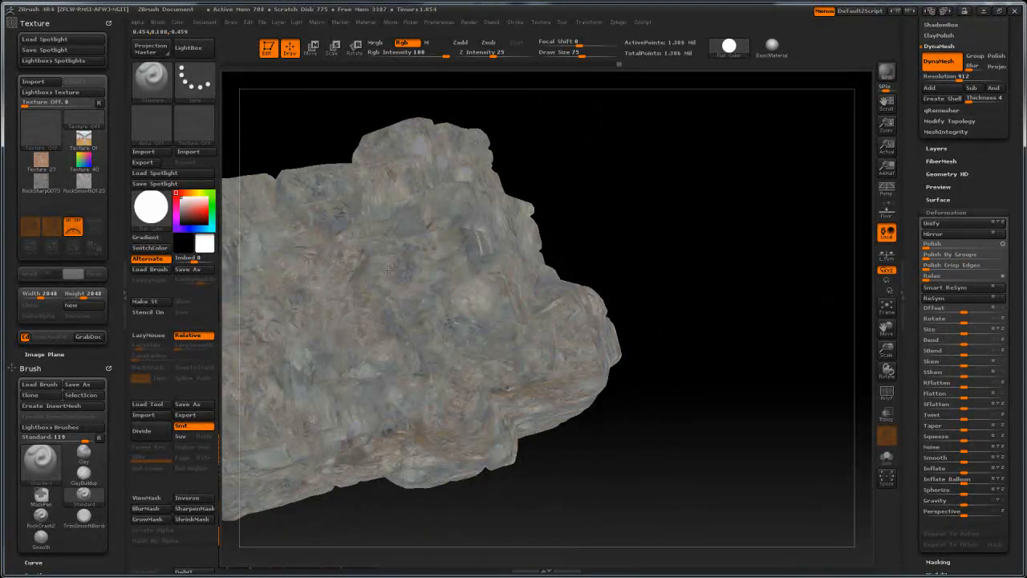
pyautogui.moveTo(696, 295); pyautogui.dragTo(670, 308)
pyautogui.moveTo(688, 274); pyautogui.dragTo(553, 282)
# Step: Finish the texture touch-ups on the protruding lower end and broad face, and switch the rock to BasicMaterial
pyautogui.moveTo(353, 465); pyautogui.dragTo(304, 488)
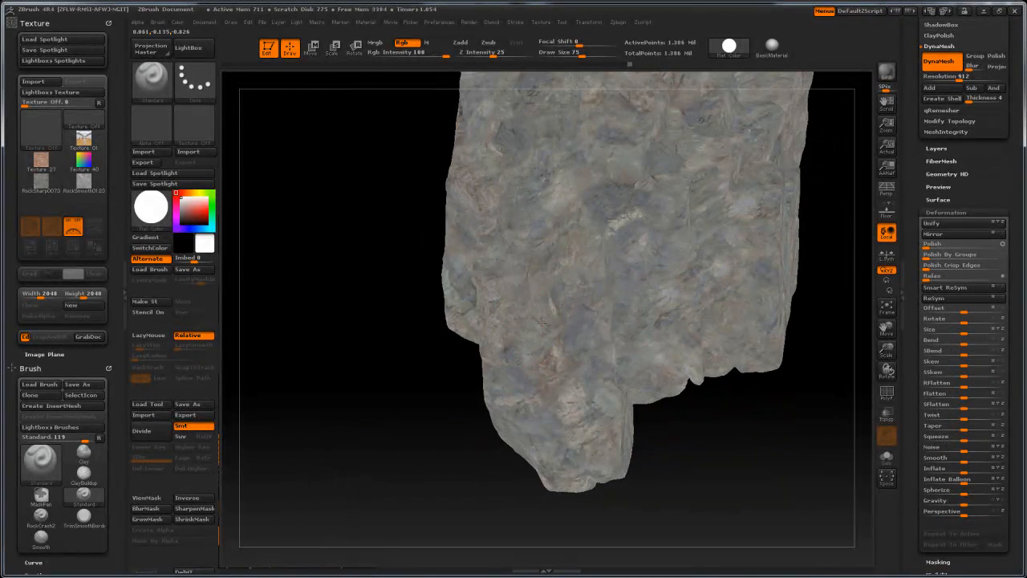
pyautogui.moveTo(377, 385); pyautogui.dragTo(346, 401)
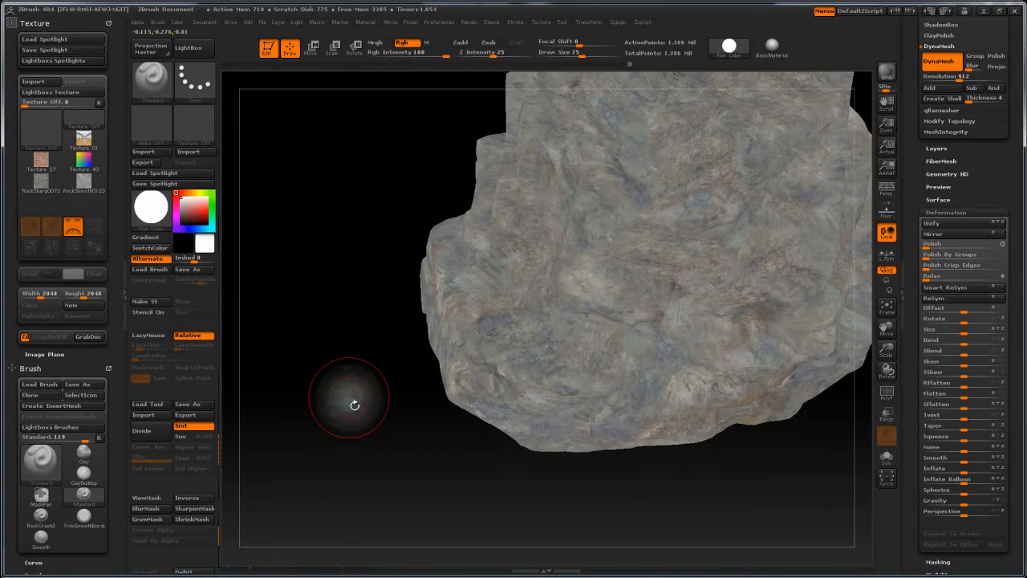
pyautogui.moveTo(411, 452); pyautogui.dragTo(690, 450)
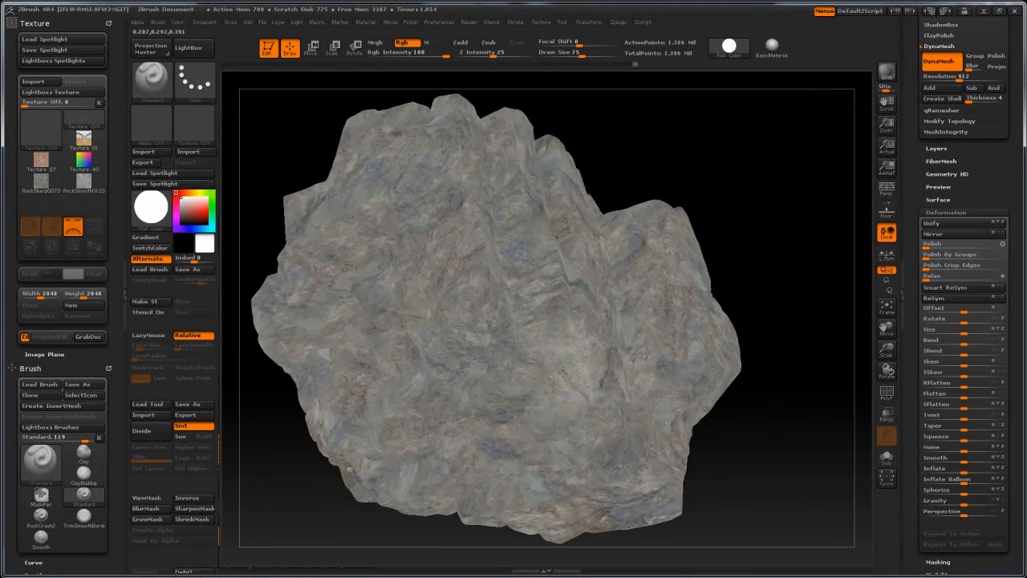
pyautogui.moveTo(807, 374); pyautogui.dragTo(806, 215)
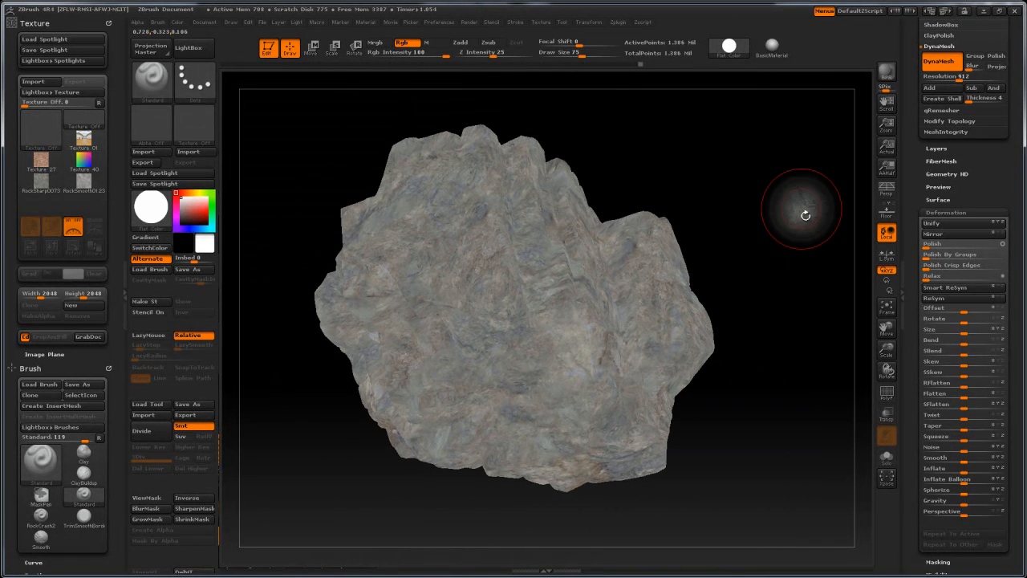
pyautogui.click(772, 45)
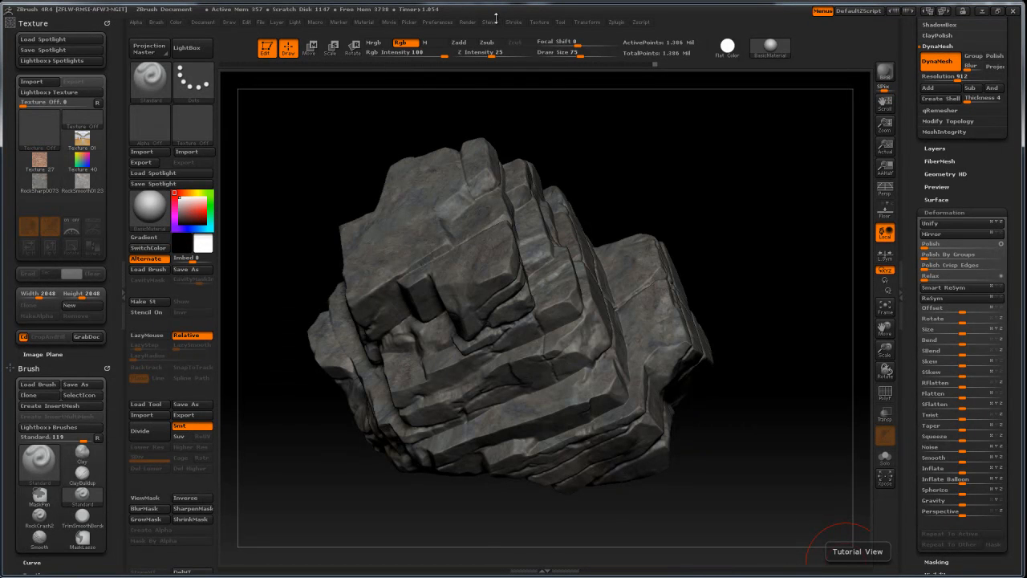
# Step: Dock the Stencil palette in the tray that holds the Texture and Brush palettes
pyautogui.click(491, 23)
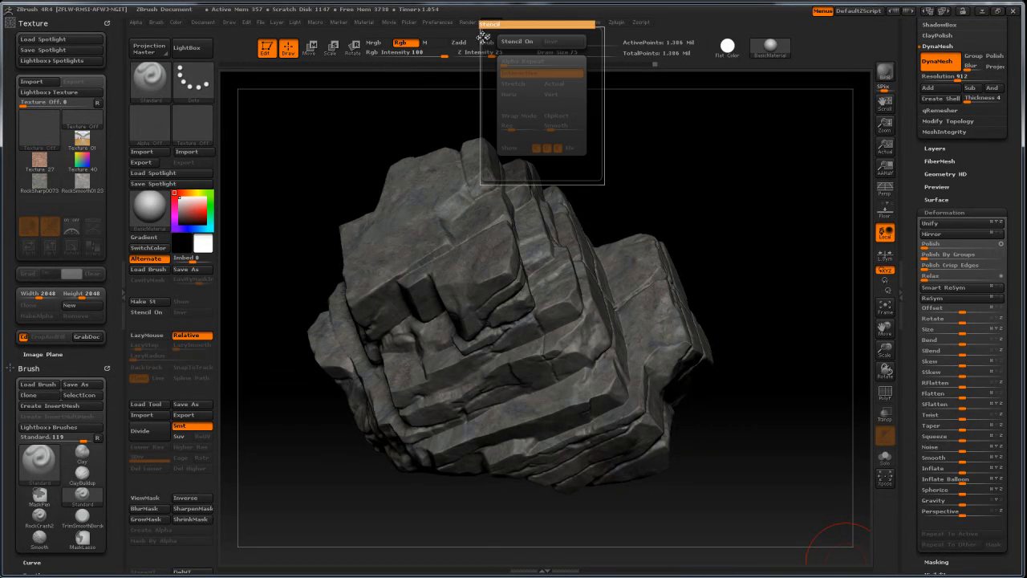
pyautogui.click(487, 35)
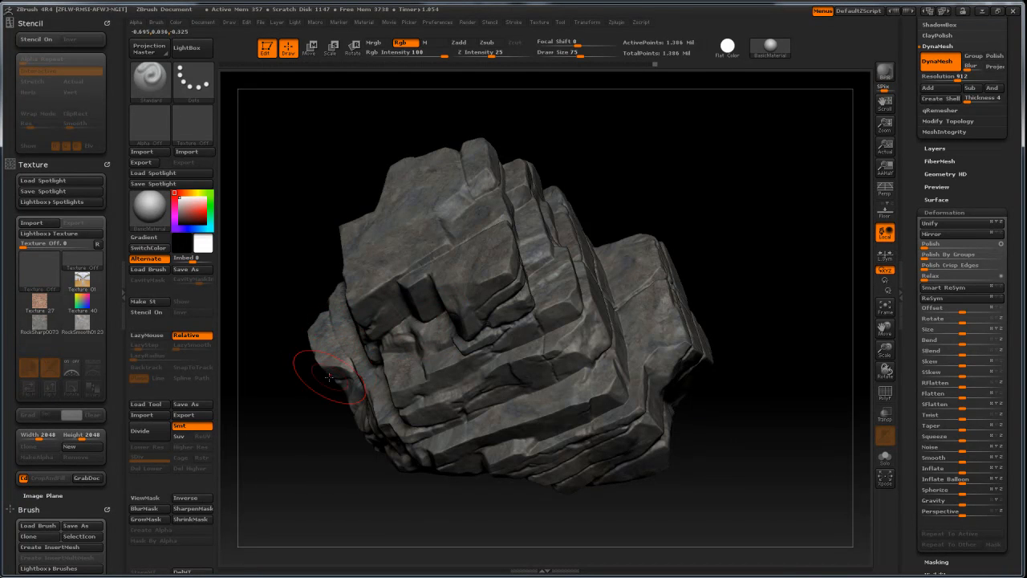
# Step: Make a trial mask stroke across the rock's ledges and select the RockCrash2 brush
pyautogui.moveTo(369, 357)
pyautogui.keyDown('ctrl'); pyautogui.mouseDown()
pyautogui.moveTo(459, 294)
pyautogui.moveTo(515, 366)
pyautogui.mouseUp(); pyautogui.keyUp('ctrl')
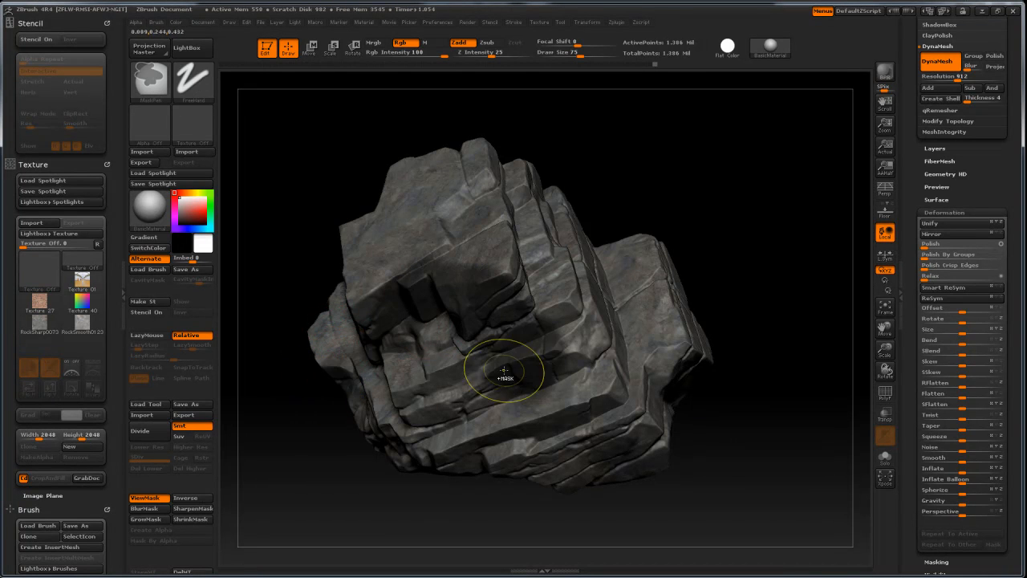
pyautogui.moveTo(113, 404); pyautogui.dragTo(112, 285)
pyautogui.click(46, 273)
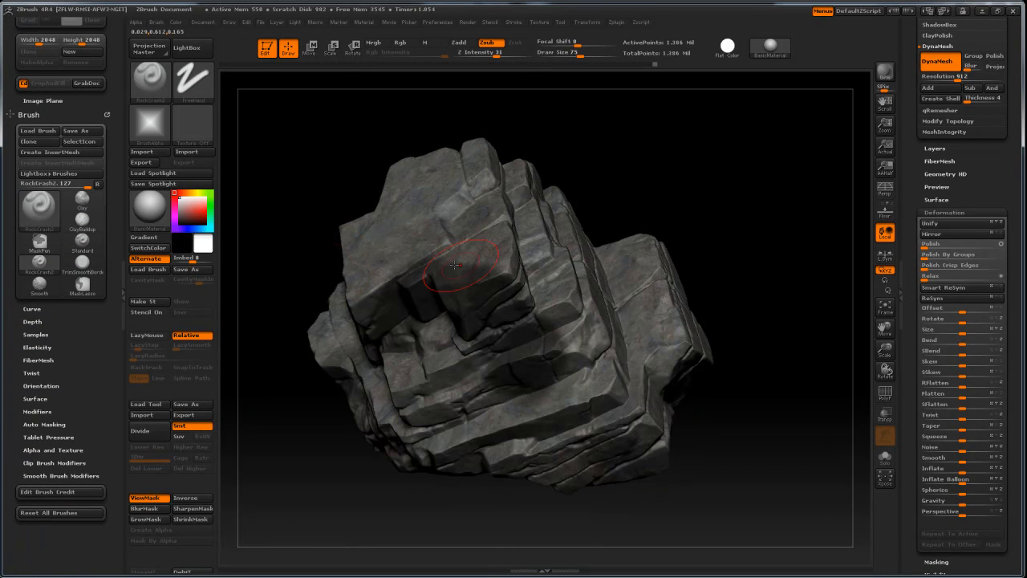
# Step: Try sculpting across the rock's front ledges with RockCrash2, and undo the strokes
pyautogui.moveTo(467, 287)
pyautogui.mouseDown()
pyautogui.moveTo(453, 353)
pyautogui.moveTo(490, 398)
pyautogui.moveTo(534, 301)
pyautogui.moveTo(392, 296)
pyautogui.moveTo(394, 346)
pyautogui.mouseUp()
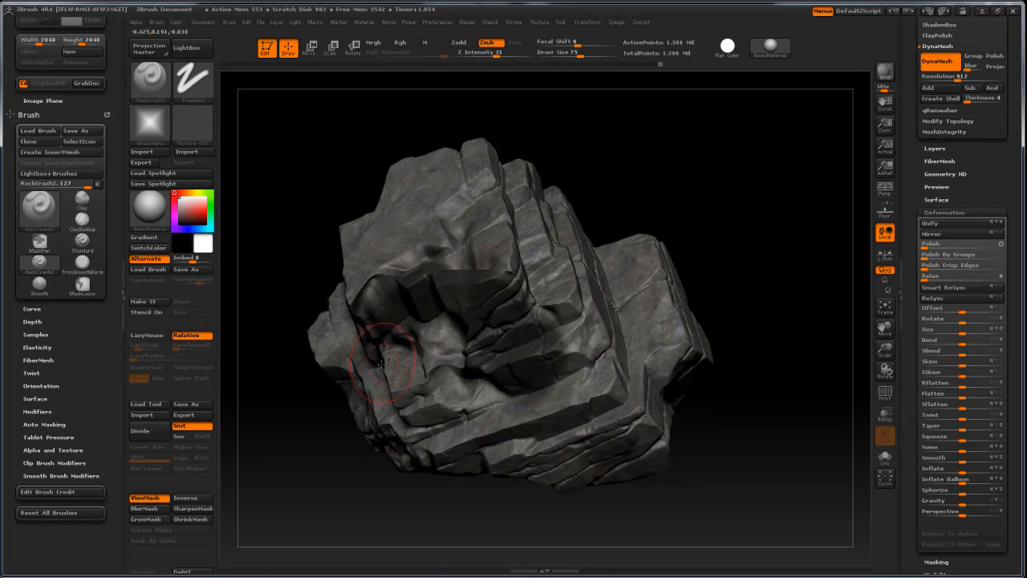
pyautogui.hotkey('ctrl', 'z')
pyautogui.hotkey('ctrl', 'z')
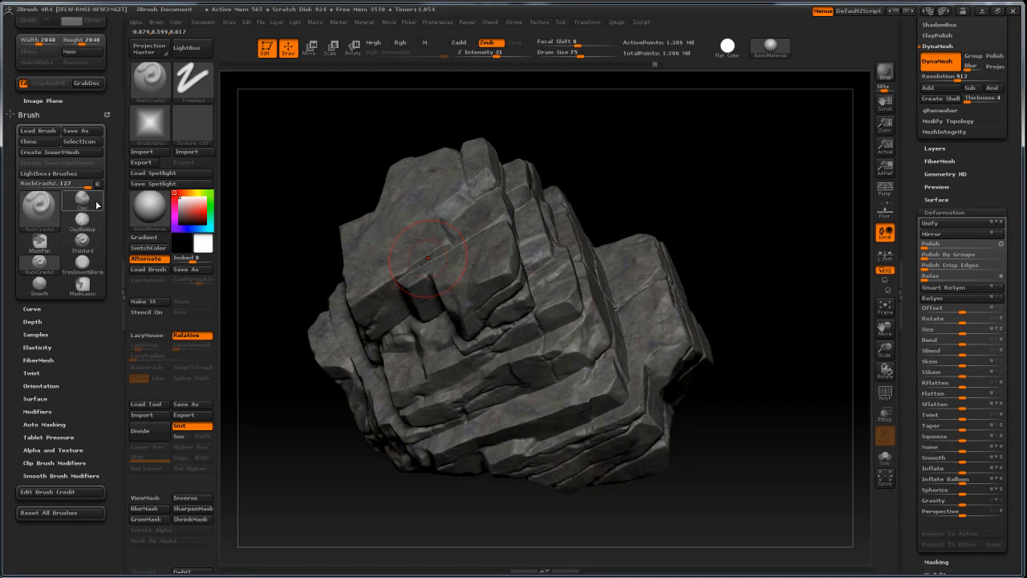
# Step: Assign Alpha 23 to the brush and dock the Alpha palette above the Stencil palette
pyautogui.click(148, 129)
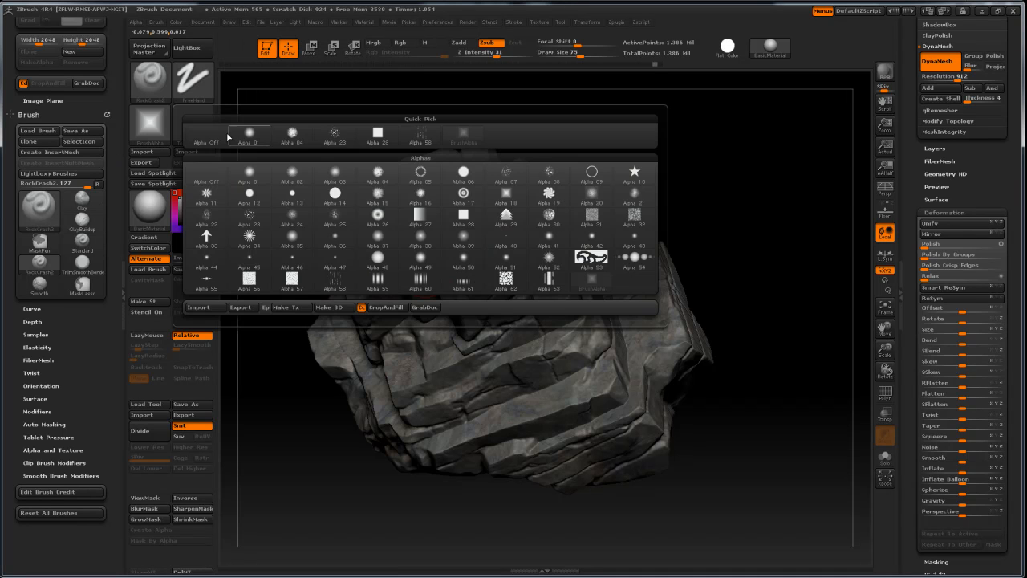
pyautogui.click(336, 138)
pyautogui.moveTo(117, 115); pyautogui.dragTo(122, 232)
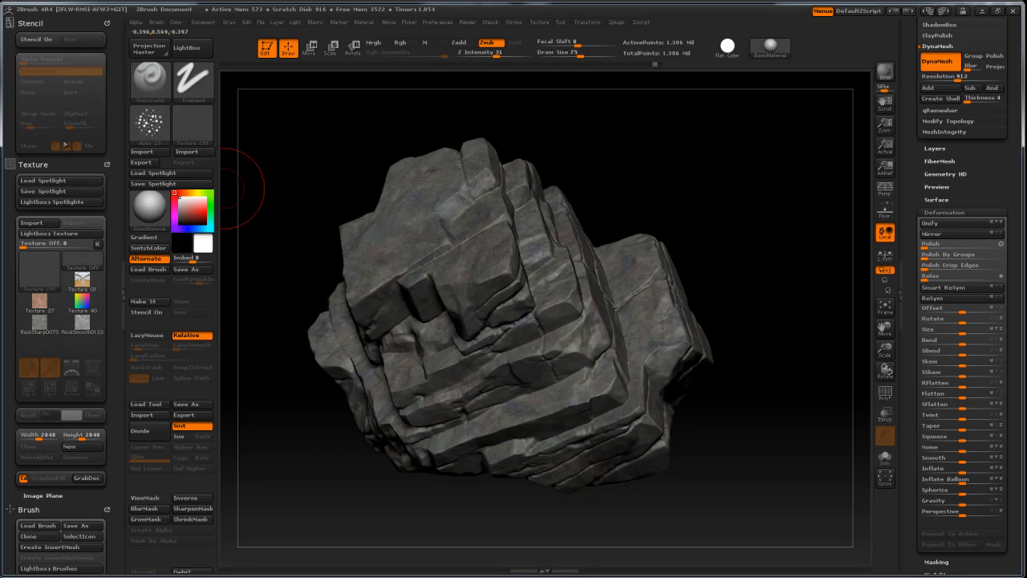
pyautogui.click(135, 23)
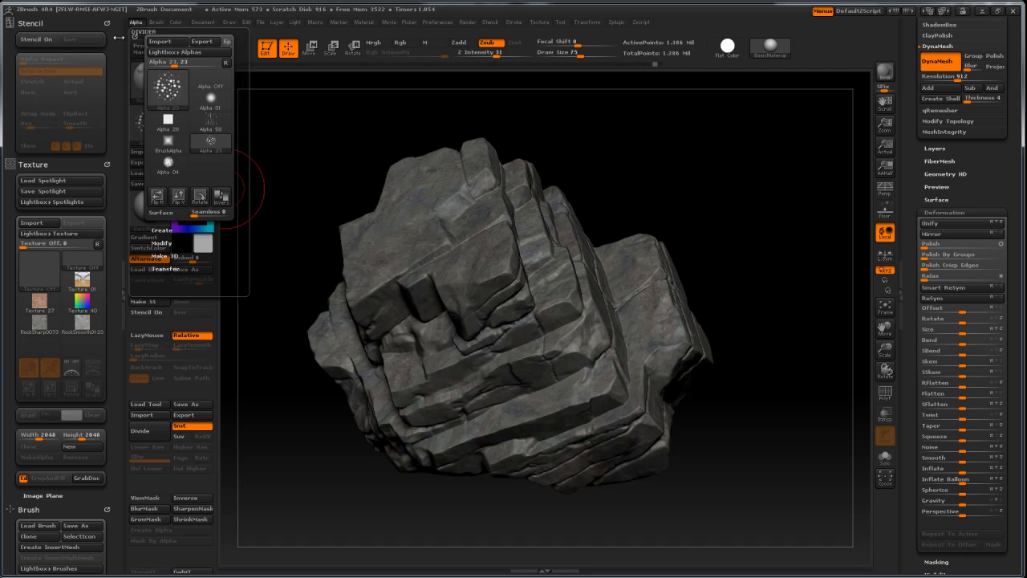
pyautogui.moveTo(136, 33); pyautogui.dragTo(57, 32)
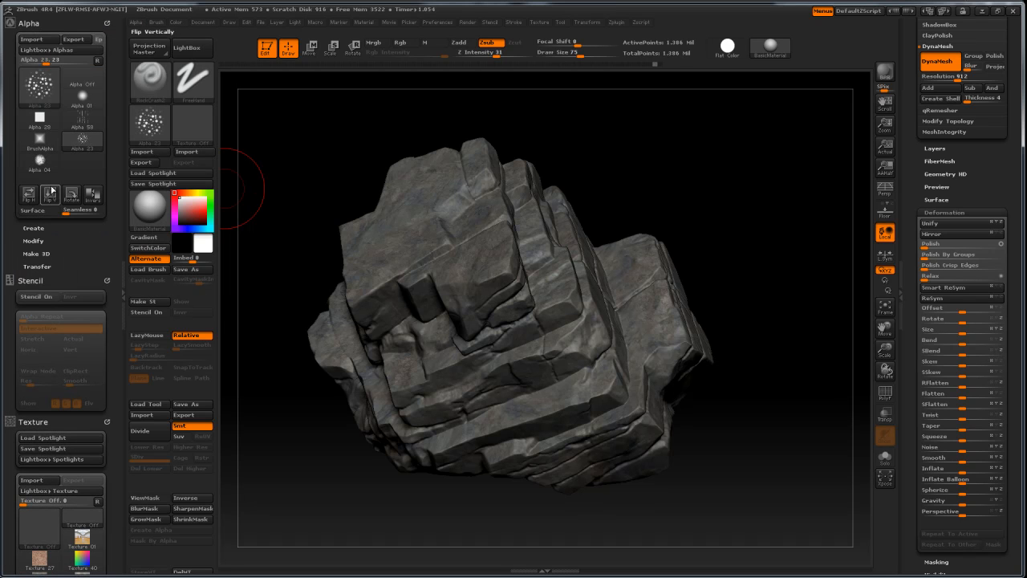
# Step: Make a stencil from Alpha 23 and show it over the rock
pyautogui.click(69, 107)
pyautogui.click(35, 265)
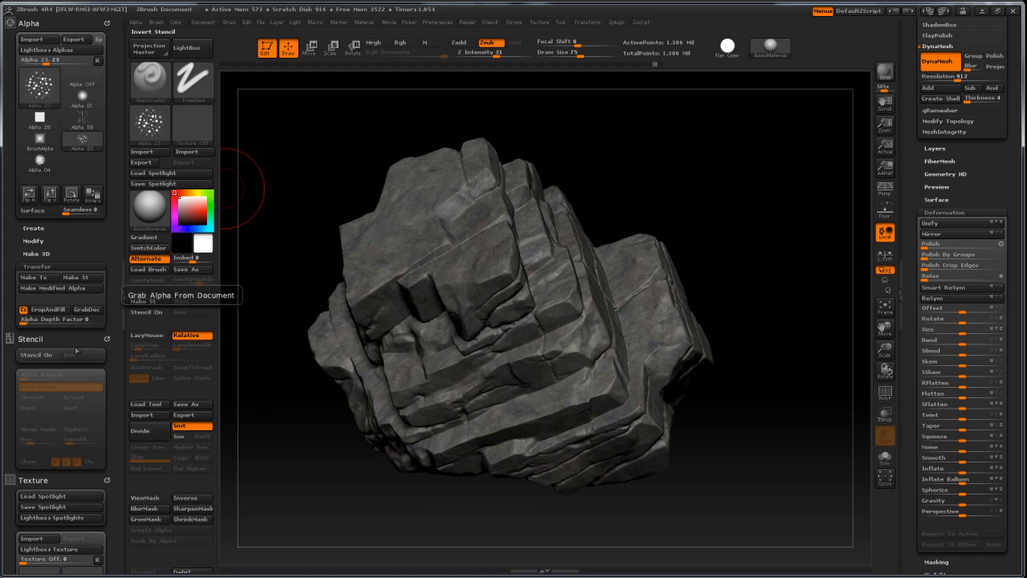
pyautogui.click(81, 277)
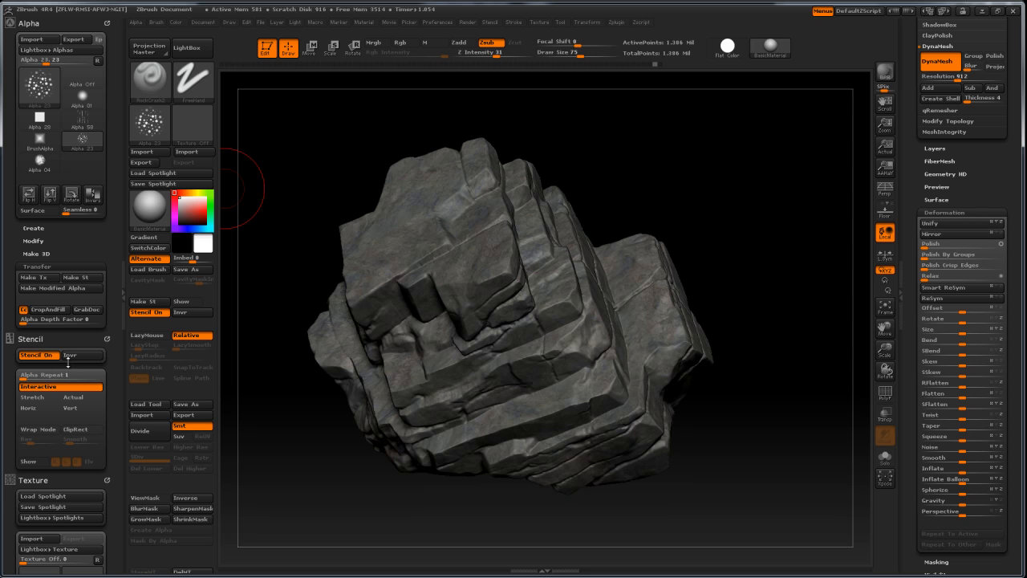
pyautogui.click(28, 461)
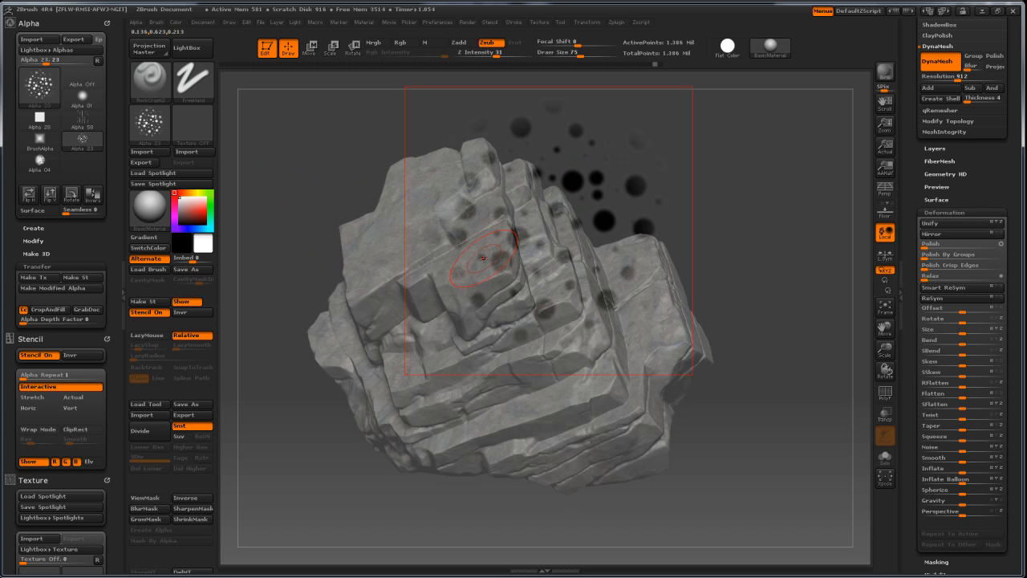
# Step: Try sculpting through the Alpha 23 stencil with the brush alpha off, then undo the stroke and switch the stencil off
pyautogui.click(151, 127)
pyautogui.click(199, 141)
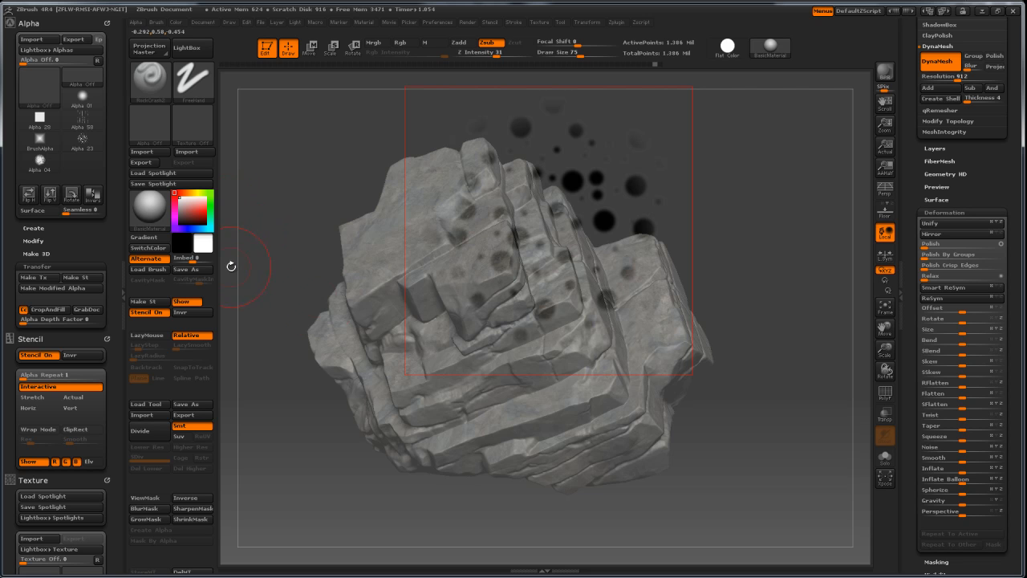
pyautogui.moveTo(474, 323)
pyautogui.mouseDown()
pyautogui.moveTo(499, 261)
pyautogui.moveTo(474, 200)
pyautogui.moveTo(567, 194)
pyautogui.moveTo(537, 311)
pyautogui.moveTo(592, 281)
pyautogui.moveTo(548, 297)
pyautogui.mouseUp()
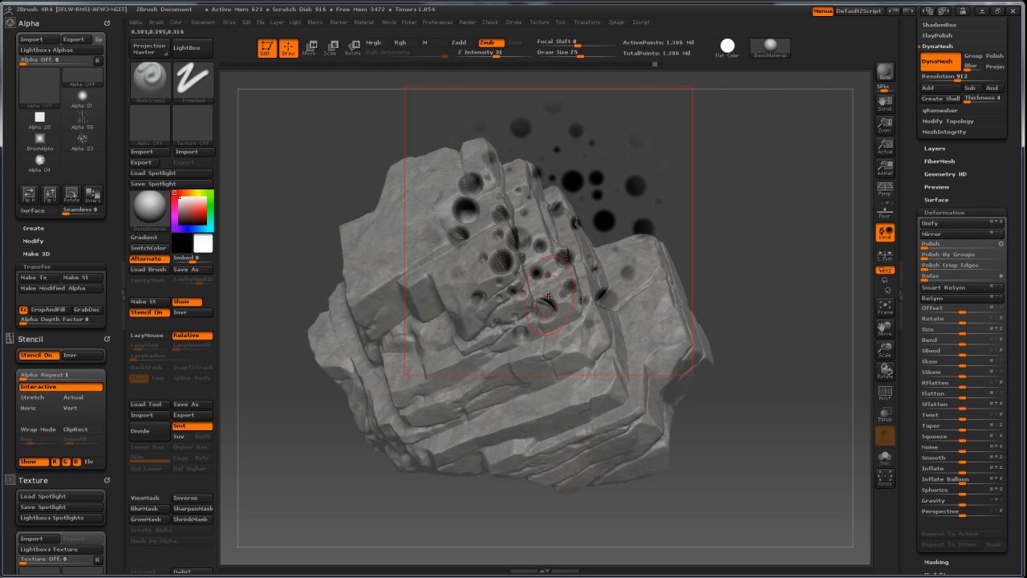
pyautogui.click(36, 460)
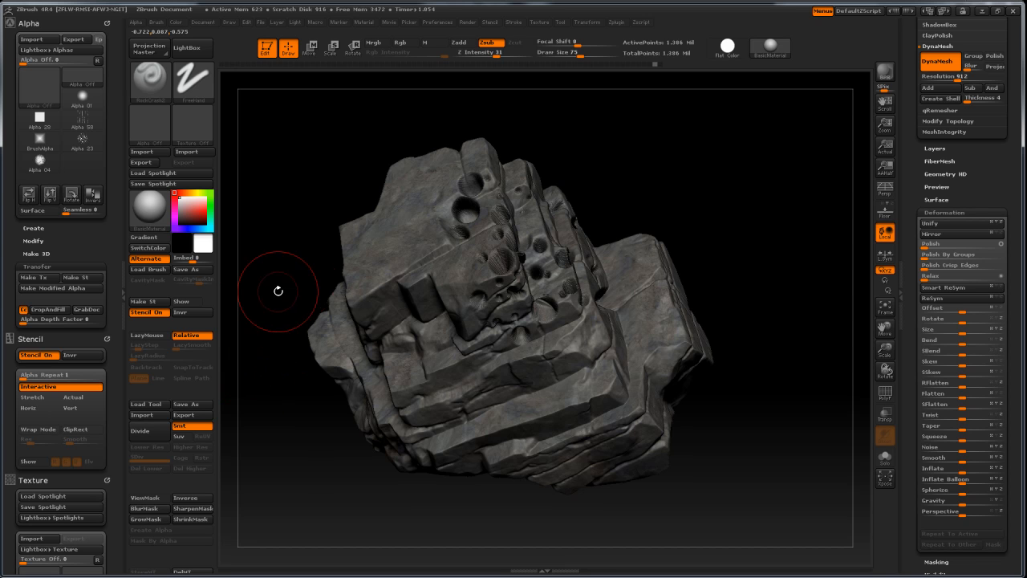
pyautogui.hotkey('ctrl', 'z')
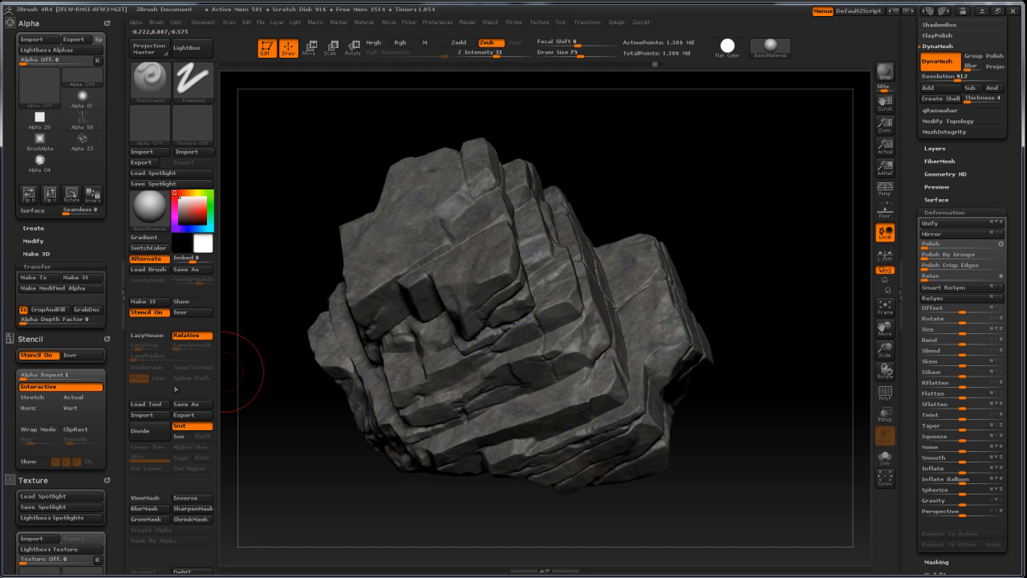
pyautogui.click(45, 355)
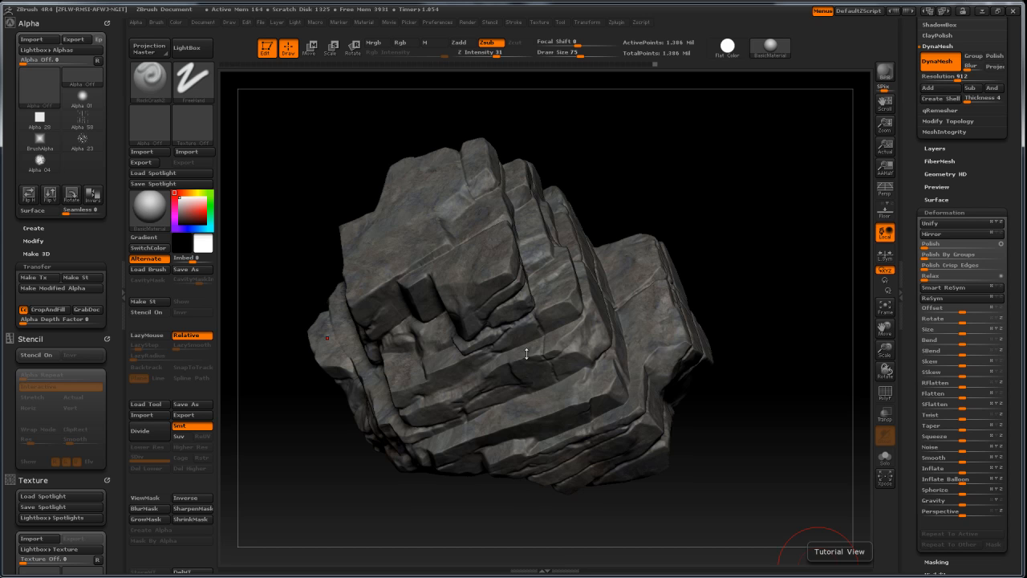
# Step: Switch to ACDSee and examine the cliff reference photo and the QuartzStone05_1024_D2 and WallRock02_M images
pyautogui.hotkey('alt', 'Tab')
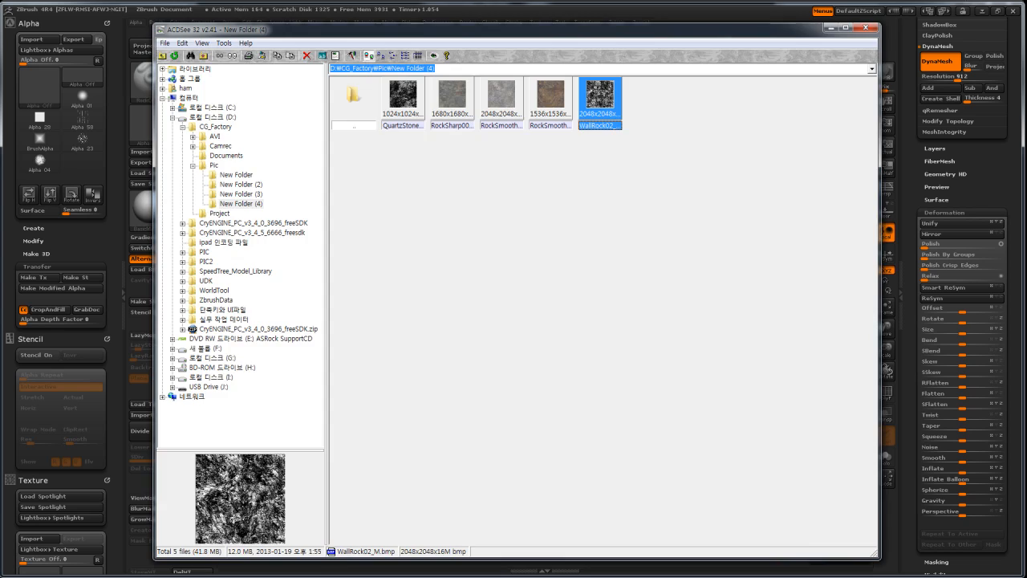
pyautogui.hotkey('alt', 'Tab')
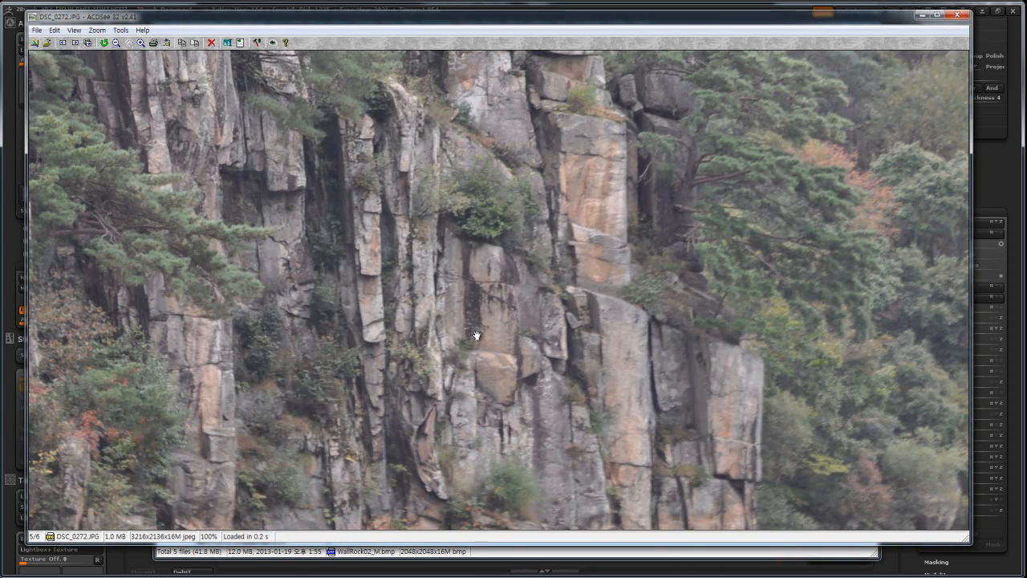
pyautogui.hotkey('alt', 'Tab')
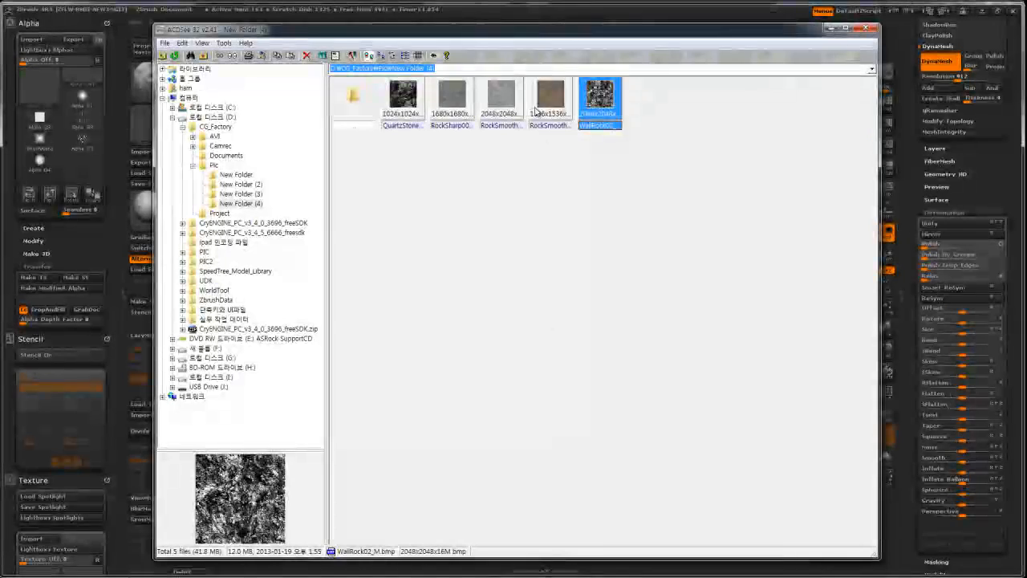
pyautogui.doubleClick(409, 110)
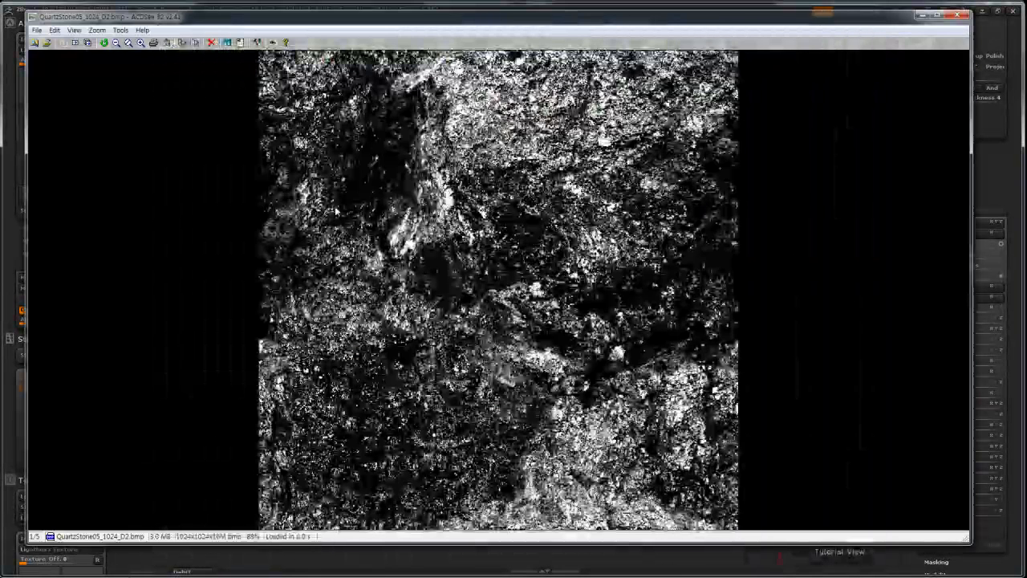
pyautogui.doubleClick(375, 228)
pyautogui.doubleClick(606, 112)
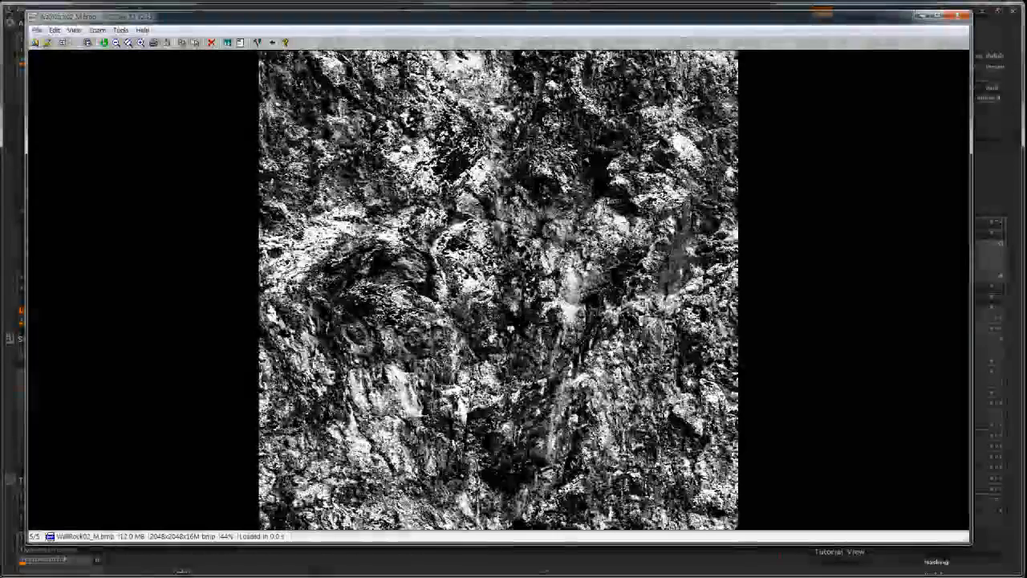
pyautogui.click(919, 15)
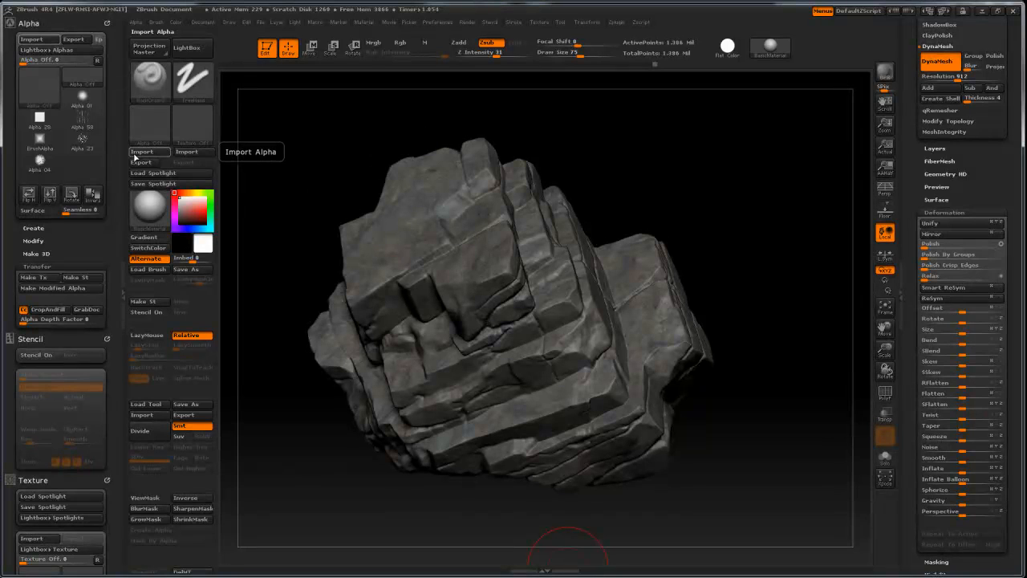
# Step: Import QuartzStone05_1024_D2.bmp and WallRock02_M.bmp from New Folder (4) as alphas, and check the current alpha's preview
pyautogui.click(151, 151)
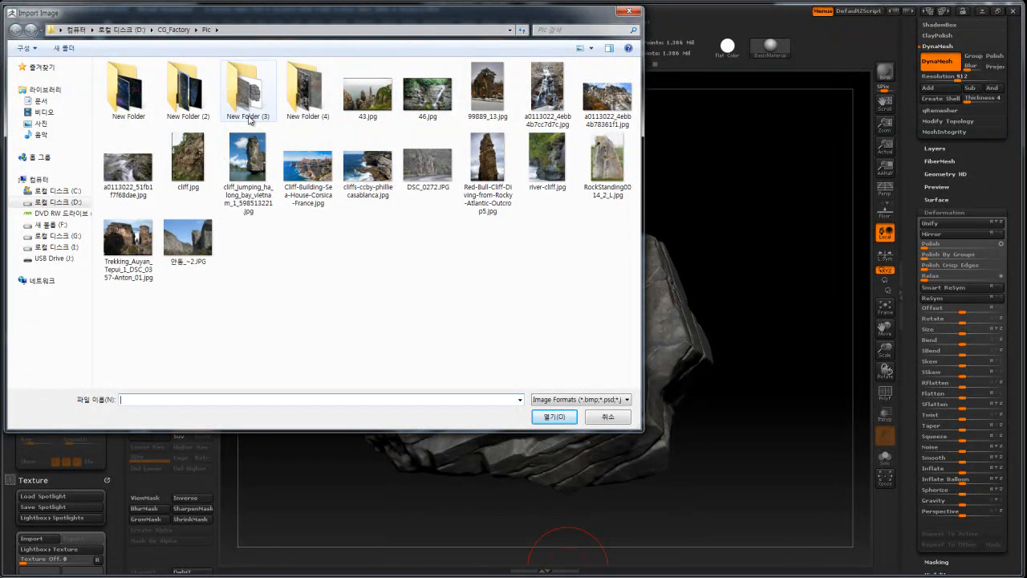
pyautogui.doubleClick(301, 108)
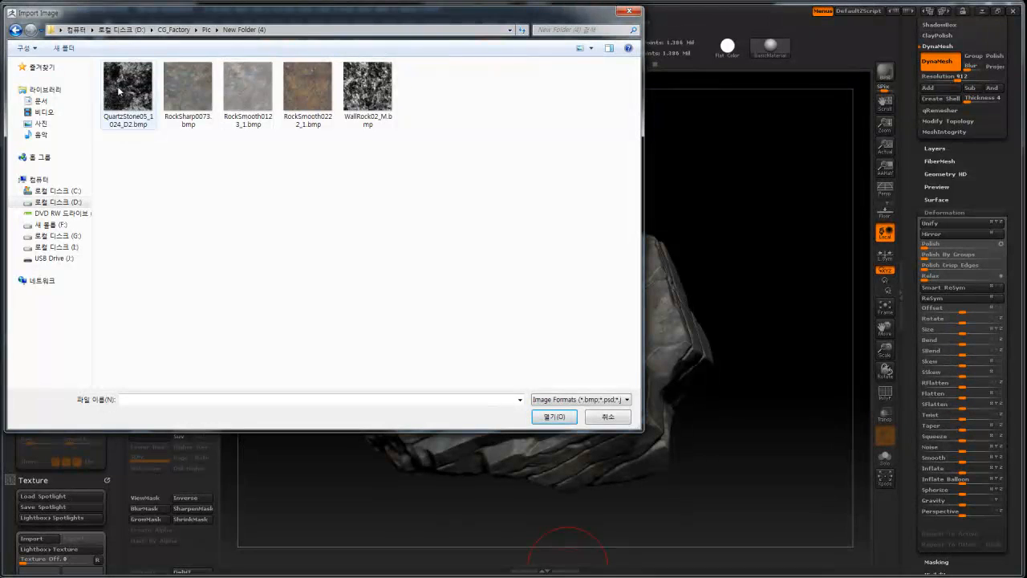
pyautogui.click(124, 112)
pyautogui.keyDown('ctrl'); pyautogui.click(361, 107); pyautogui.keyUp('ctrl')
pyautogui.click(555, 418)
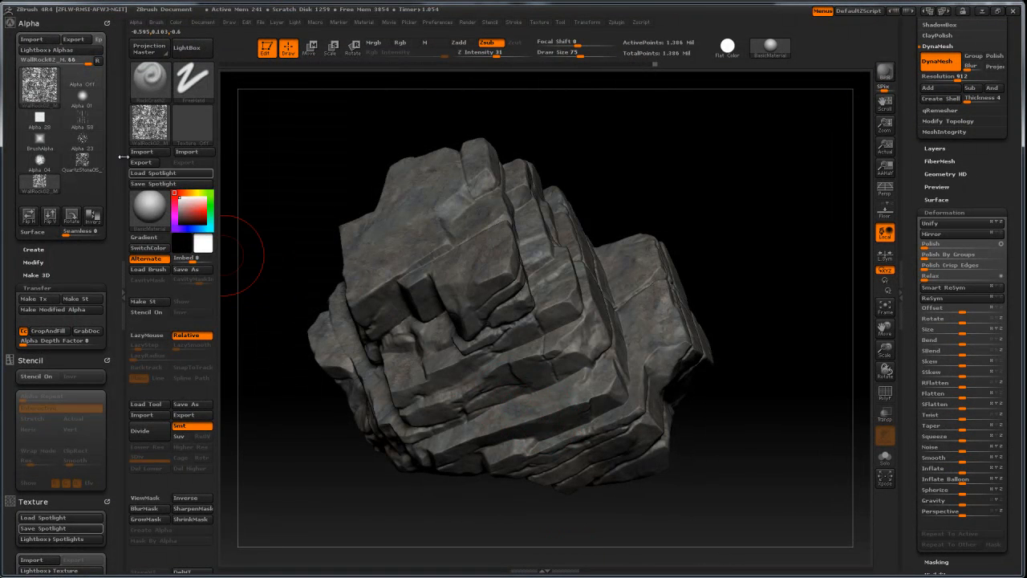
pyautogui.click(149, 129)
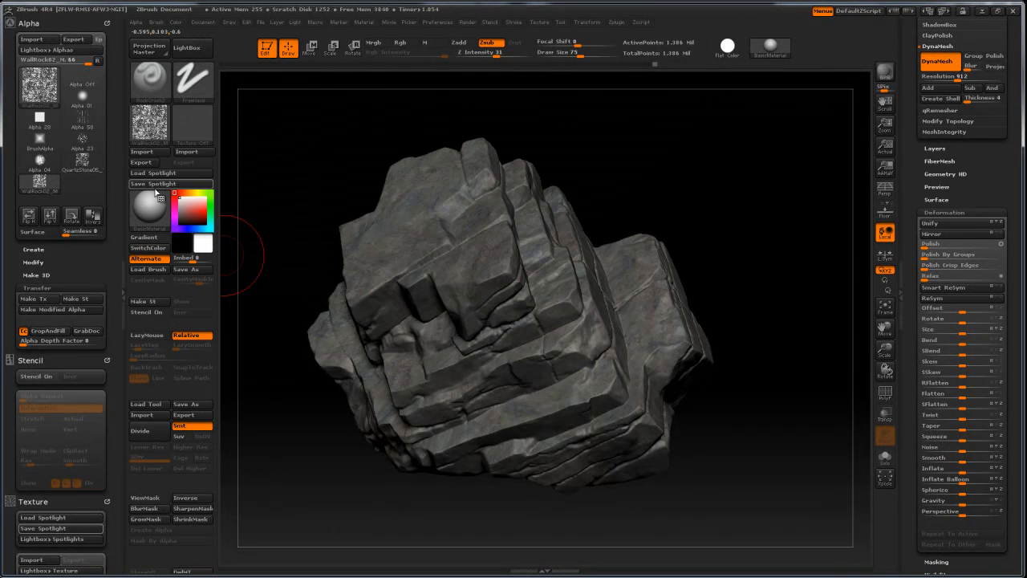
pyautogui.moveTo(147, 122)
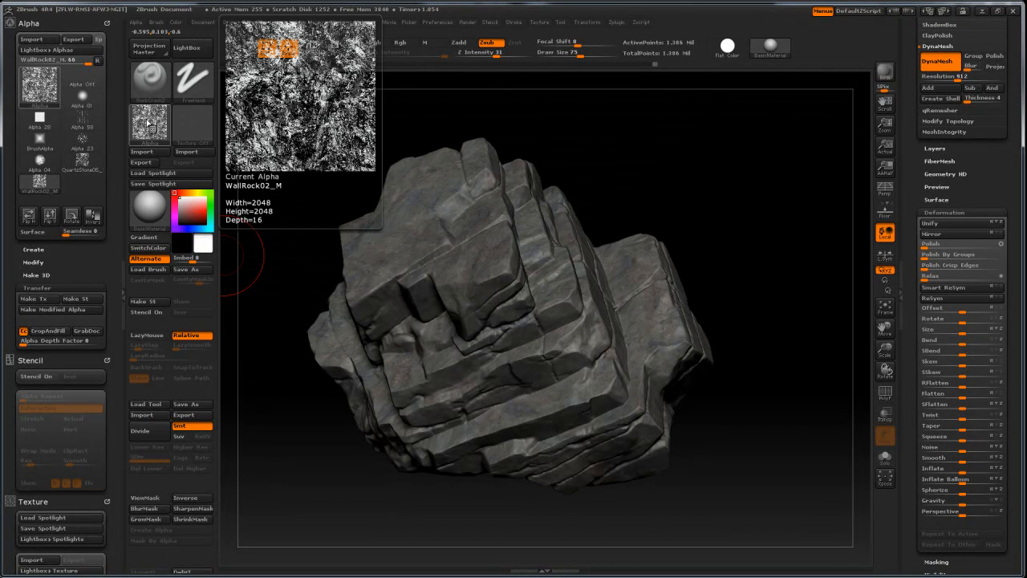
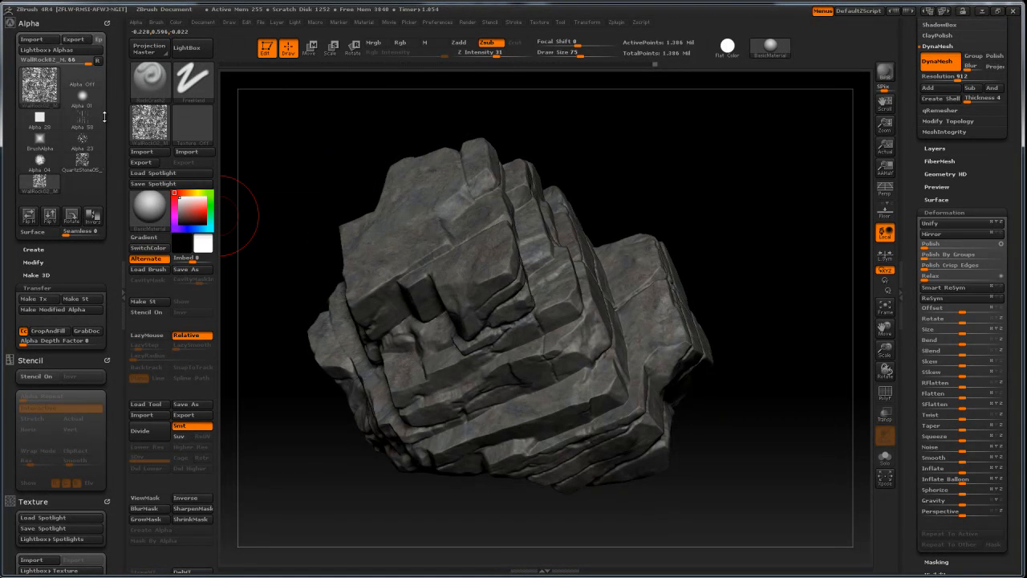
# Step: Make a stencil from the WallRock02_M alpha and show it over the rock
pyautogui.moveTo(112, 133); pyautogui.dragTo(113, 111)
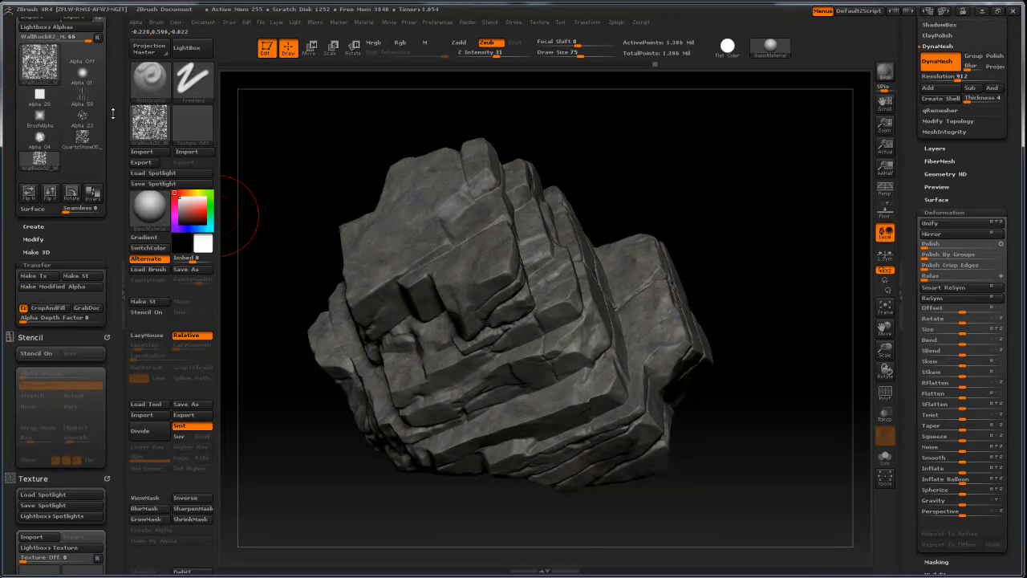
pyautogui.click(83, 277)
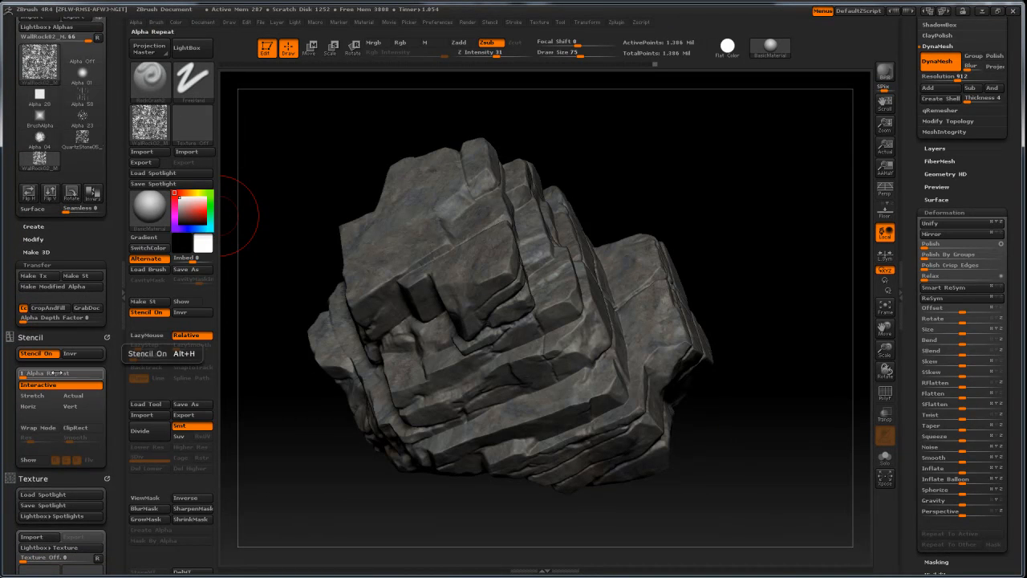
pyautogui.click(28, 460)
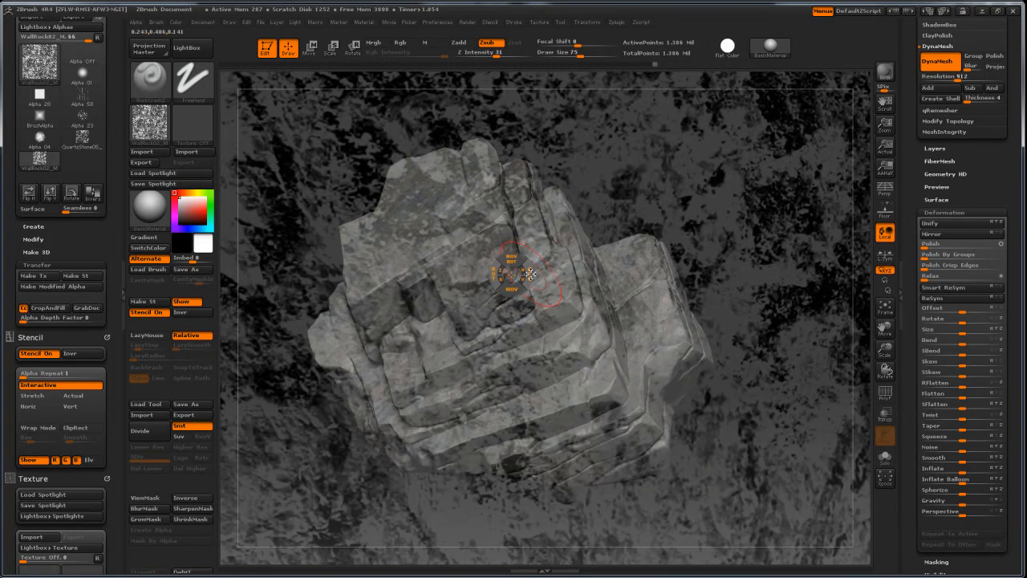
# Step: Adjust the size and position of the WallRock02_M stencil over the rock with the stencil's on-canvas controller
pyautogui.moveTo(528, 275)
pyautogui.mouseDown()
pyautogui.moveTo(407, 278)
pyautogui.moveTo(501, 284)
pyautogui.moveTo(410, 284)
pyautogui.moveTo(492, 290)
pyautogui.mouseUp()
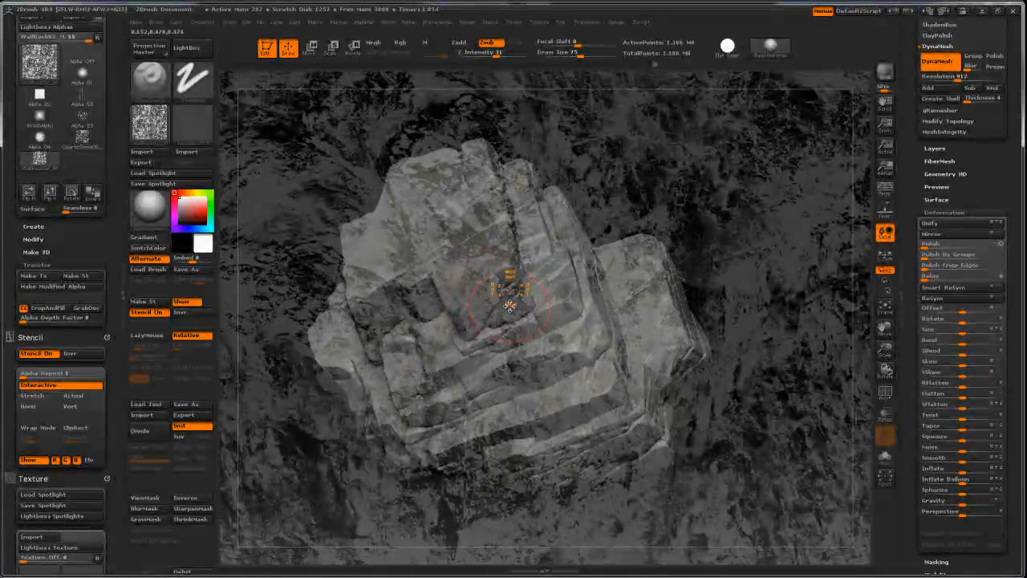
pyautogui.moveTo(511, 306)
pyautogui.mouseDown()
pyautogui.moveTo(526, 308)
pyautogui.moveTo(523, 287)
pyautogui.moveTo(480, 290)
pyautogui.mouseUp()
pyautogui.press('space')
pyautogui.press('space')
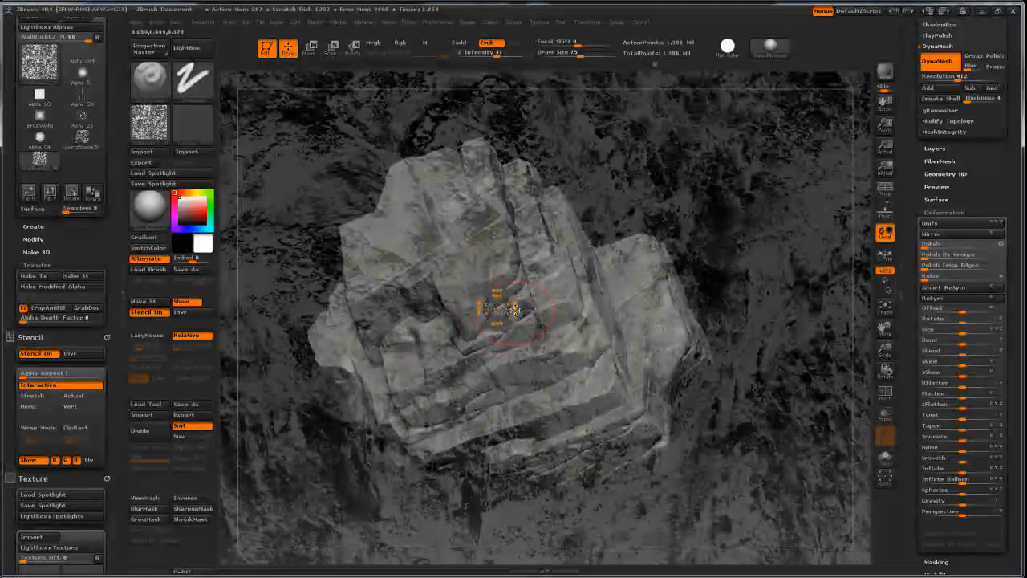
pyautogui.press('space')
pyautogui.moveTo(499, 339)
pyautogui.mouseDown()
pyautogui.moveTo(518, 300)
pyautogui.moveTo(538, 312)
pyautogui.moveTo(511, 298)
pyautogui.moveTo(498, 309)
pyautogui.mouseUp()
pyautogui.press('space')
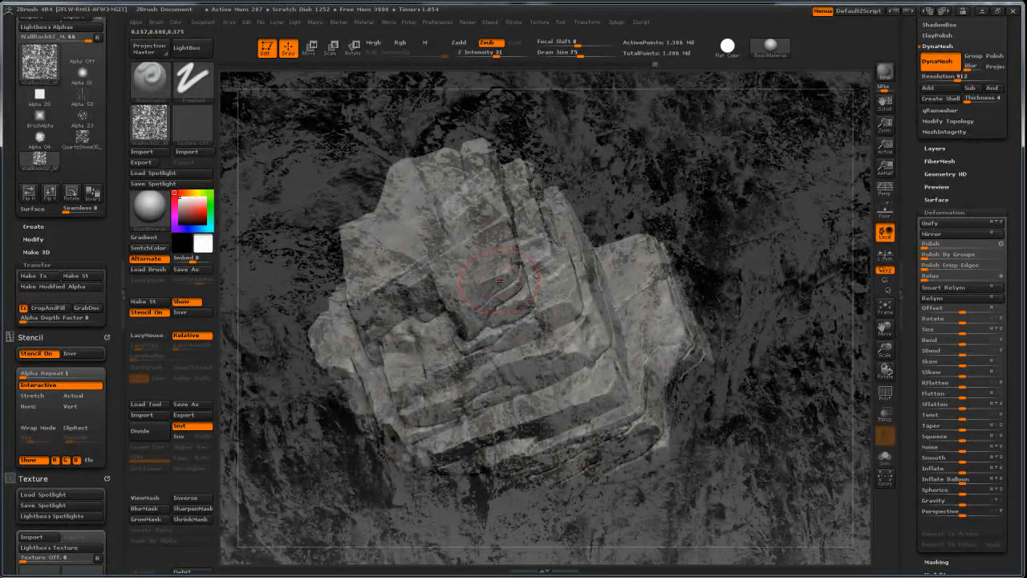
# Step: Turn off the brush alpha and hide the WallRock02_M stencil from the canvas
pyautogui.click(150, 126)
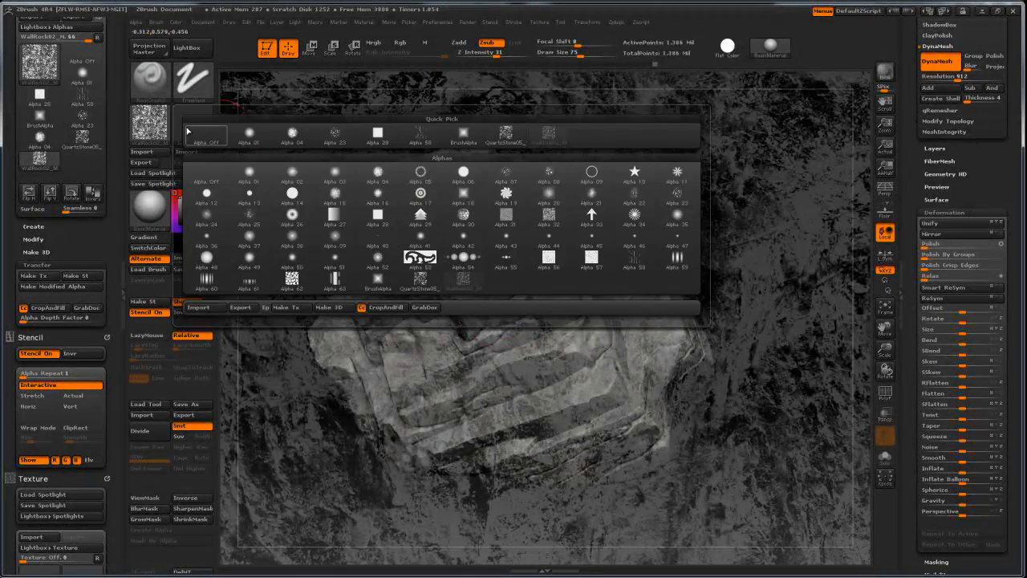
pyautogui.click(207, 140)
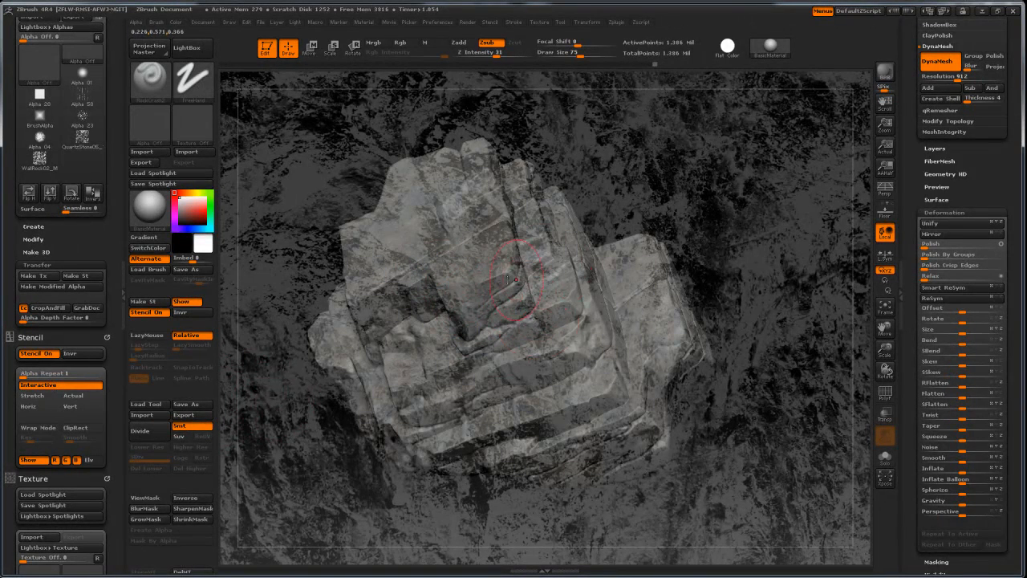
pyautogui.hotkey('ctrl', 'z')
pyautogui.scroll(-3, 98, 239)
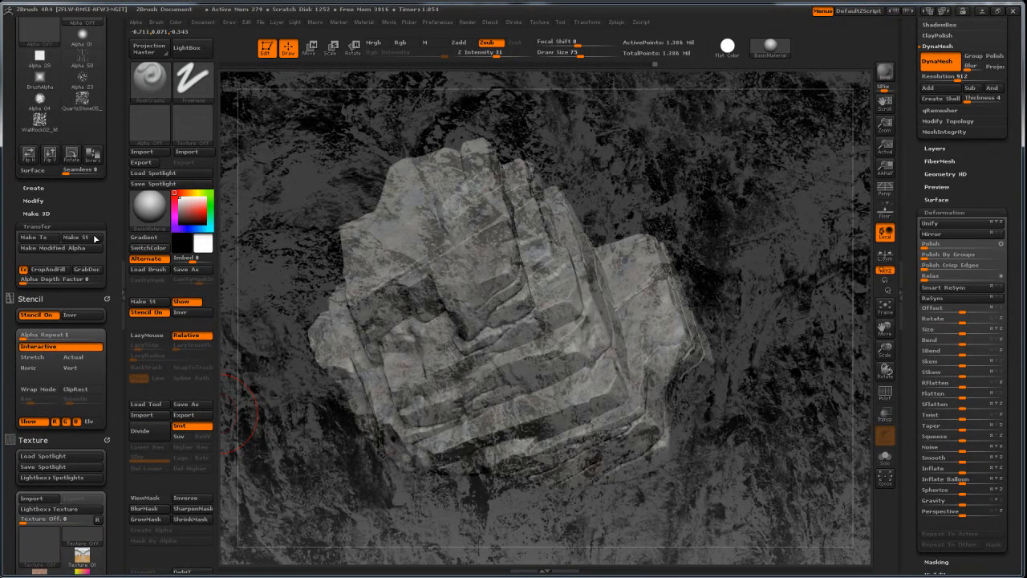
pyautogui.click(30, 422)
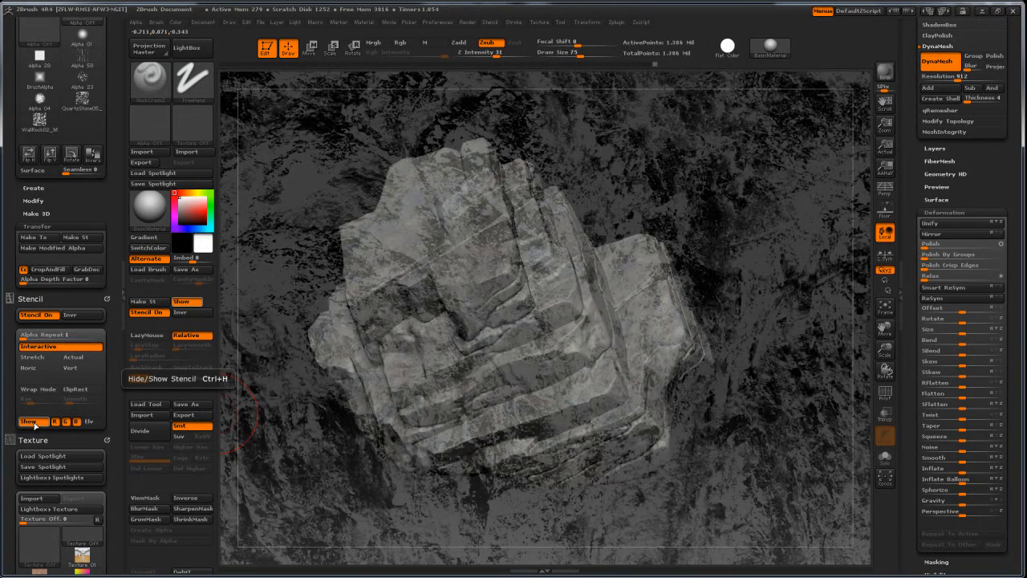
pyautogui.click(31, 422)
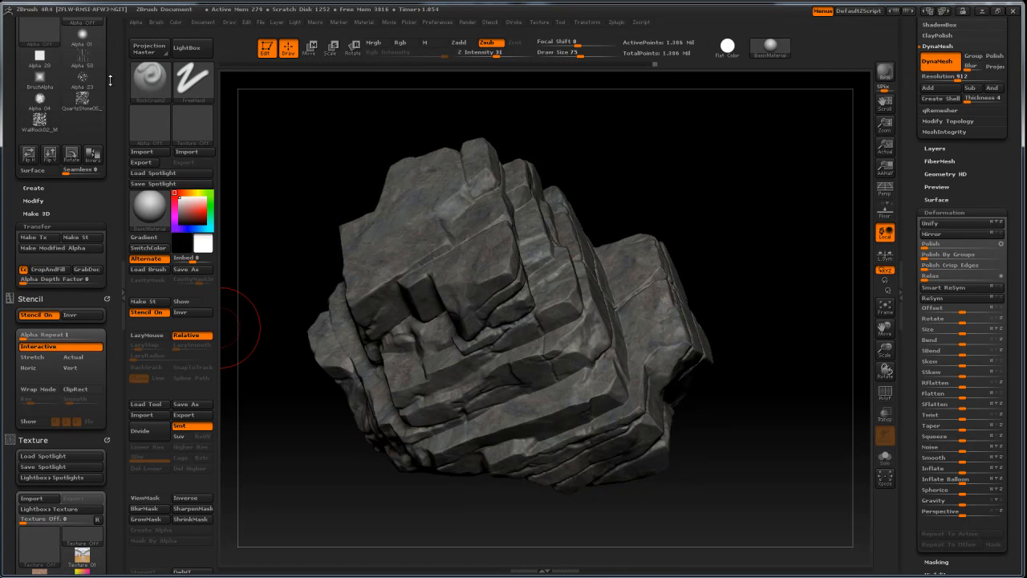
# Step: Remove the Stencil and Texture palettes from the tray, leaving the Alpha and Brush palettes docked
pyautogui.click(107, 299)
pyautogui.click(106, 300)
pyautogui.moveTo(118, 303); pyautogui.dragTo(113, 281)
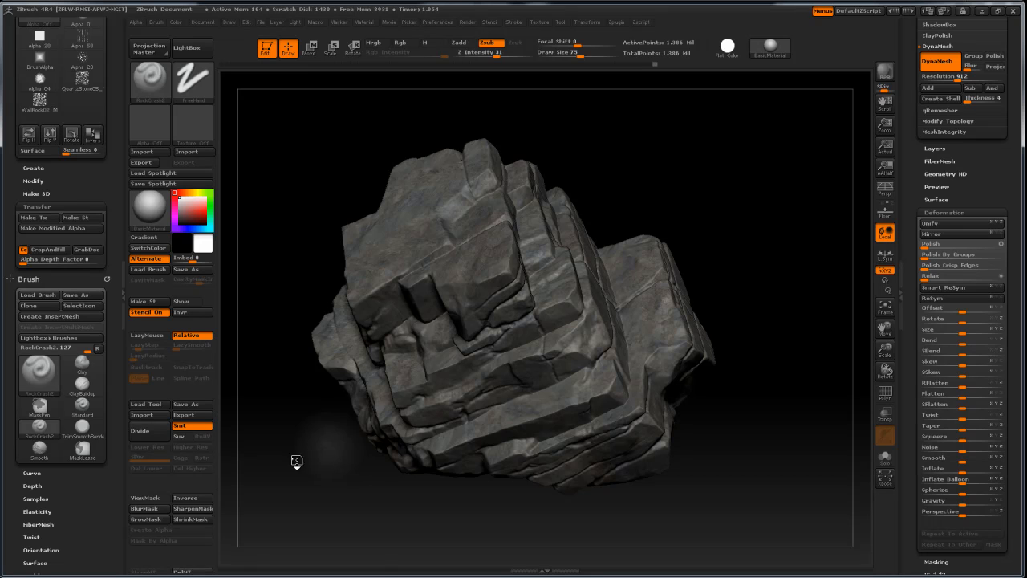
# Step: Open Spotlight, enlarge the brown rock texture and place it over the sculpted rock, and exit Spotlight editing
pyautogui.hotkey('shift', 'z')
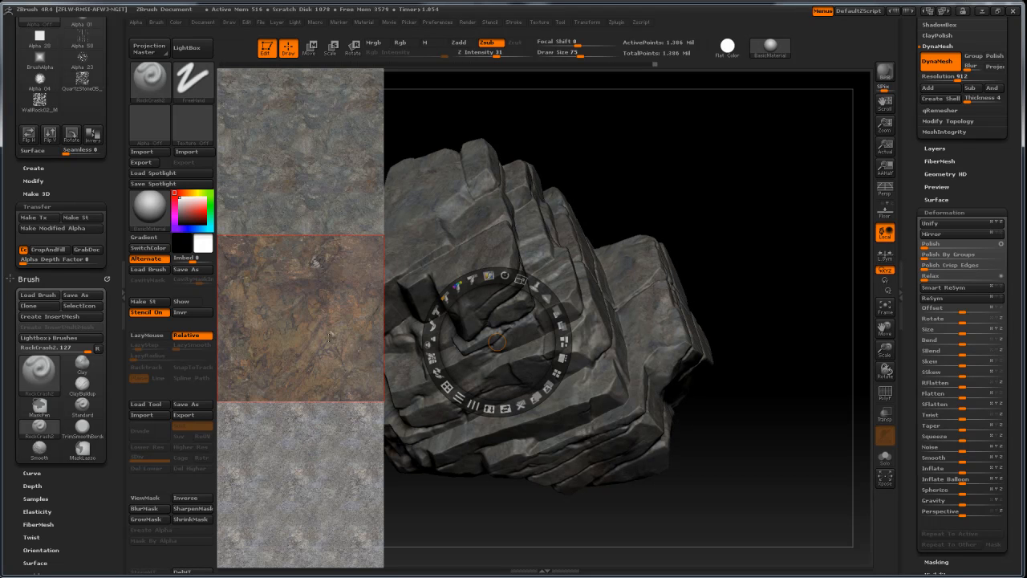
pyautogui.click(325, 320)
pyautogui.moveTo(325, 320); pyautogui.dragTo(518, 311)
pyautogui.moveTo(543, 250); pyautogui.dragTo(584, 327)
pyautogui.moveTo(535, 286); pyautogui.dragTo(622, 324)
pyautogui.click(631, 326)
pyautogui.moveTo(640, 267); pyautogui.dragTo(699, 284)
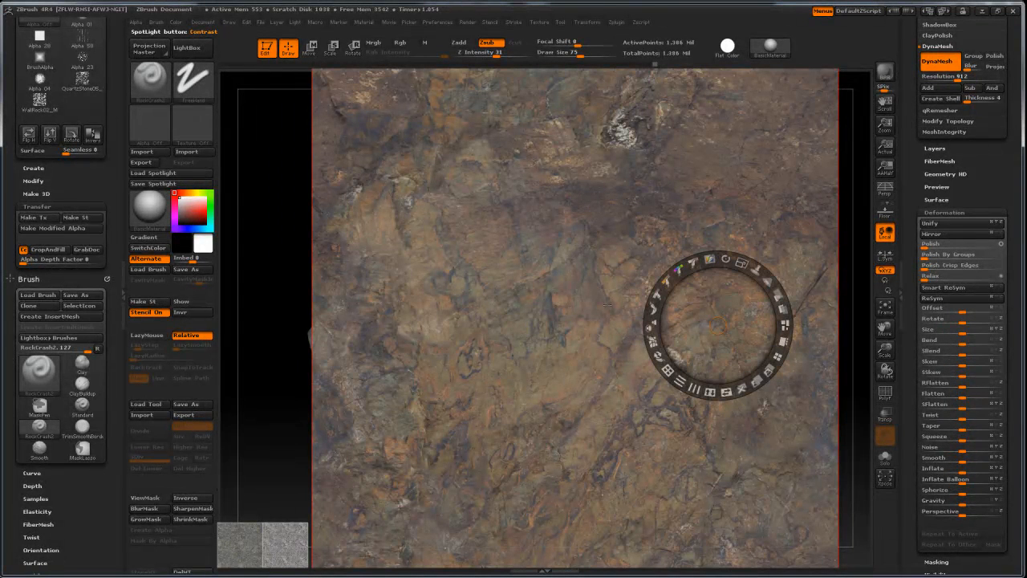
pyautogui.hotkey('shift', 'z')
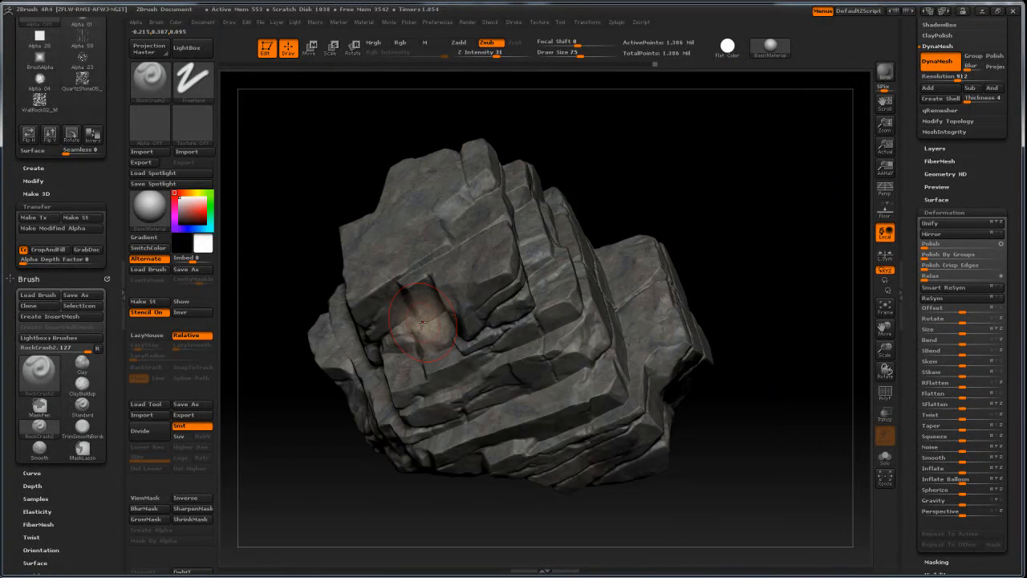
# Step: Switch to the Standard brush in Rgb mode and paint the brown Spotlight rock texture through the stencil onto the rock's stepped ledges
pyautogui.click(82, 412)
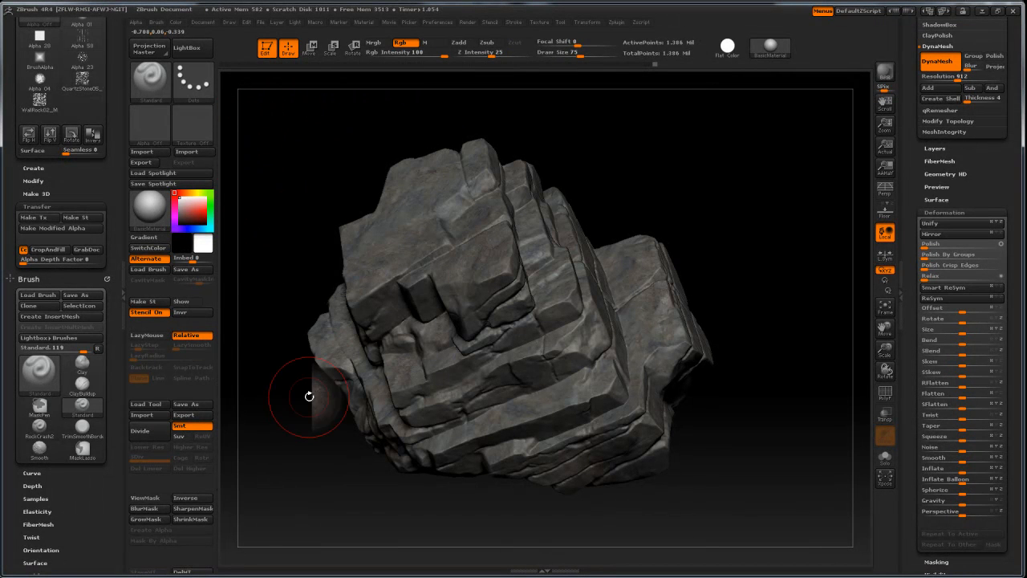
pyautogui.moveTo(329, 432); pyautogui.dragTo(294, 467)
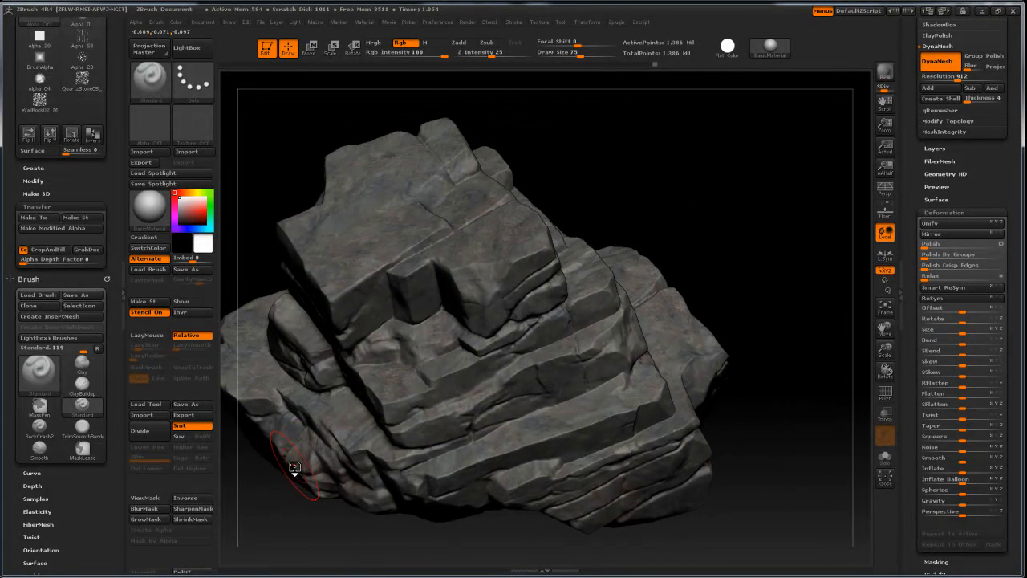
pyautogui.moveTo(626, 201); pyautogui.dragTo(678, 174)
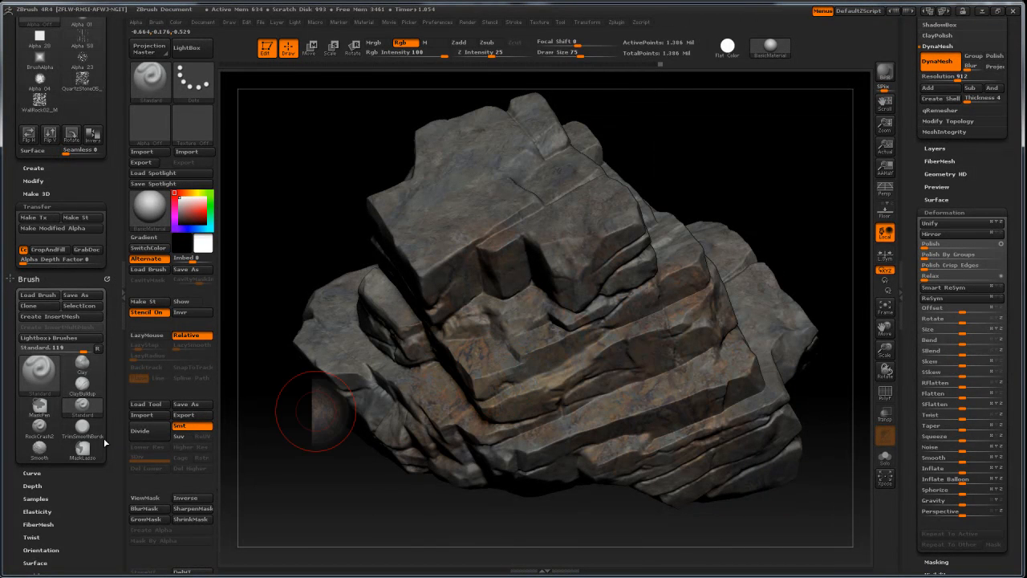
# Step: Check the stencil's coverage over the rock, hide it again, and undo the last brown texture strokes on the ledges
pyautogui.click(186, 302)
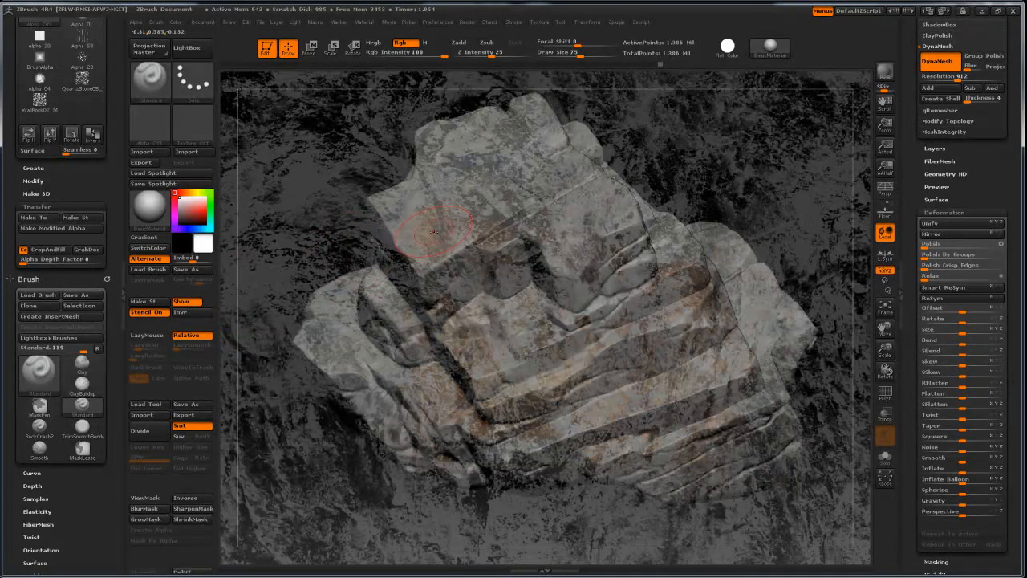
pyautogui.click(185, 302)
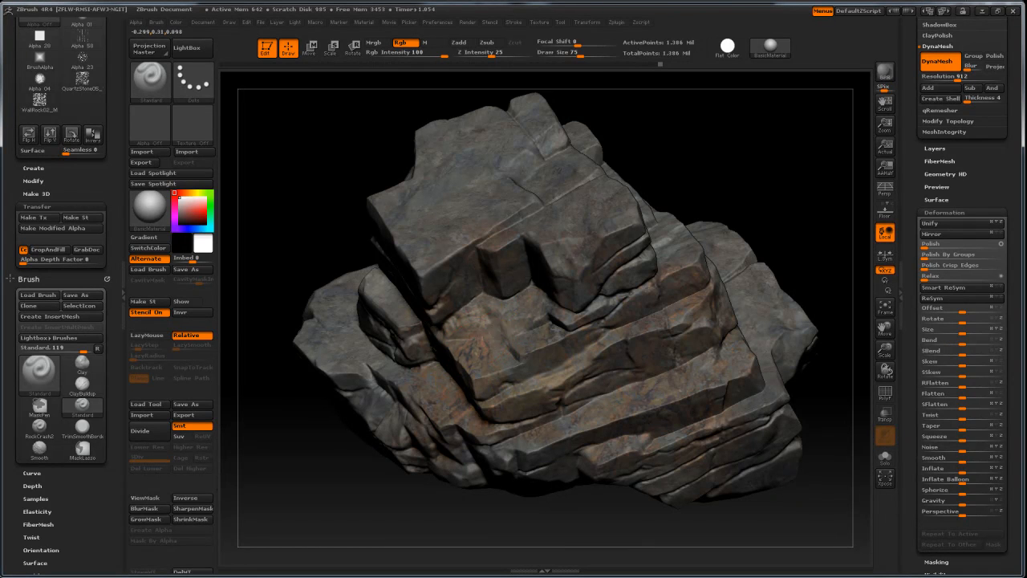
pyautogui.press('ctrl')
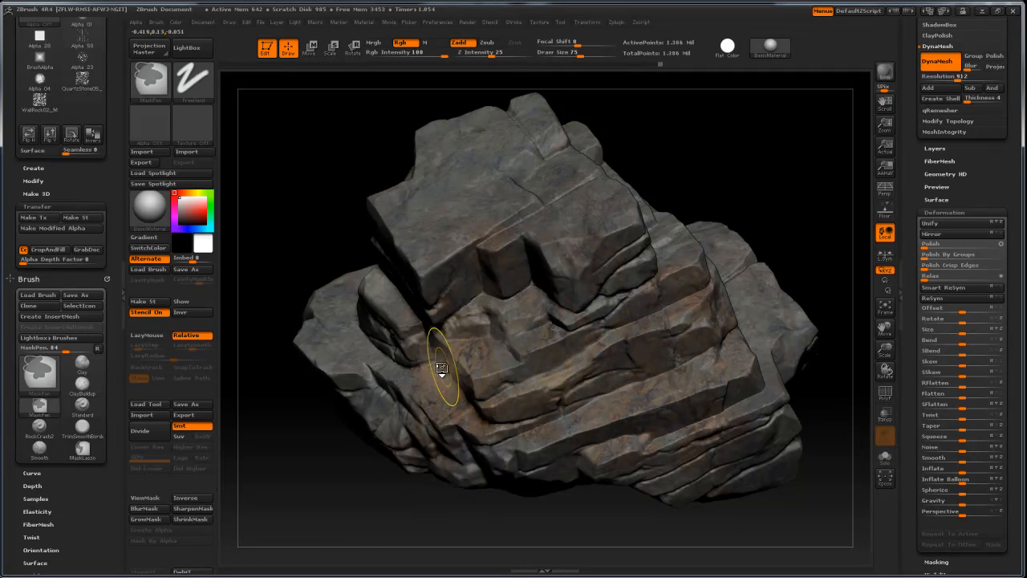
pyautogui.hotkey('ctrl', 'z')
pyautogui.hotkey('ctrl', 'z')
pyautogui.click(187, 300)
pyautogui.click(187, 301)
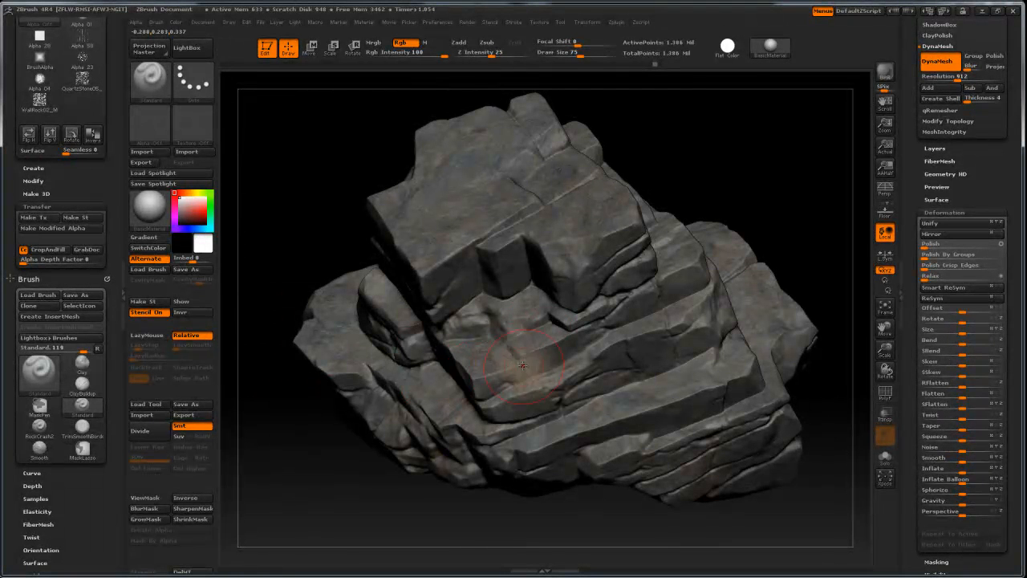
# Step: Paint subtle brown texture through the hidden stencil onto the upper block's front corner, the notch beside it and the ledges beneath
pyautogui.keyDown('alt'); pyautogui.moveTo(337, 464); pyautogui.dragTo(333, 239); pyautogui.keyUp('alt')
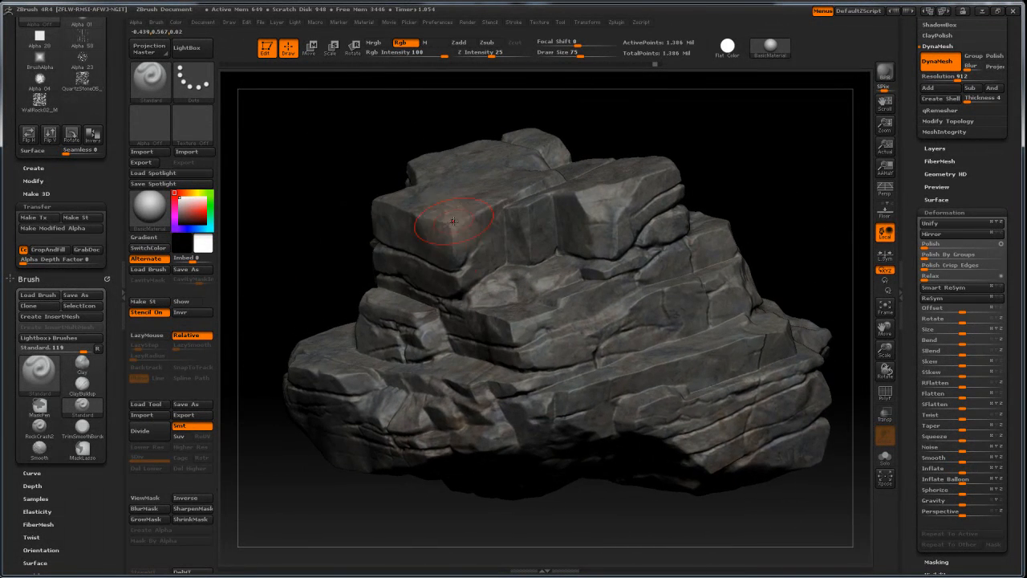
pyautogui.keyDown('alt'); pyautogui.moveTo(332, 236); pyautogui.dragTo(354, 236); pyautogui.keyUp('alt')
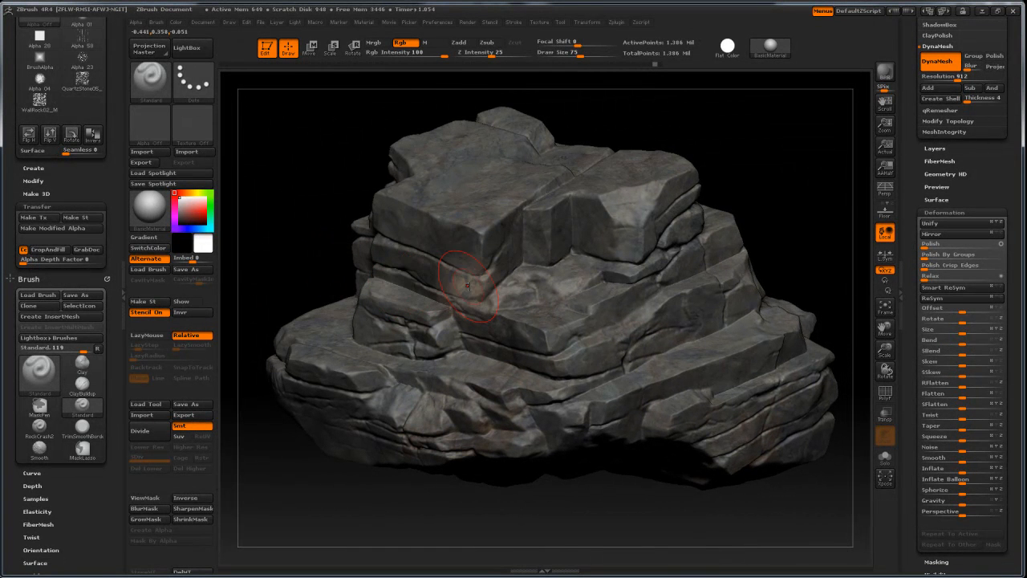
pyautogui.moveTo(510, 539); pyautogui.dragTo(592, 478)
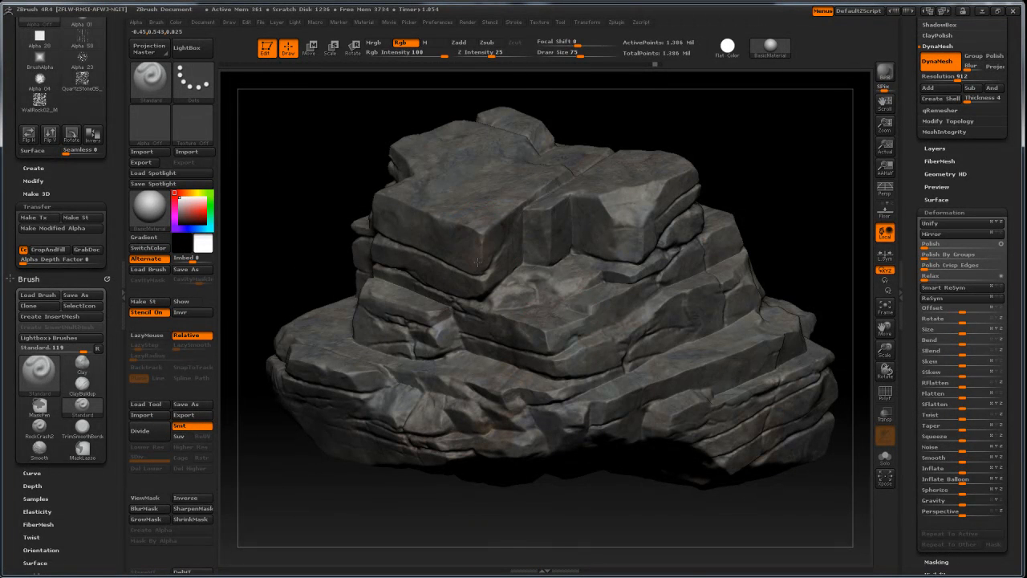
pyautogui.moveTo(614, 538); pyautogui.dragTo(603, 483)
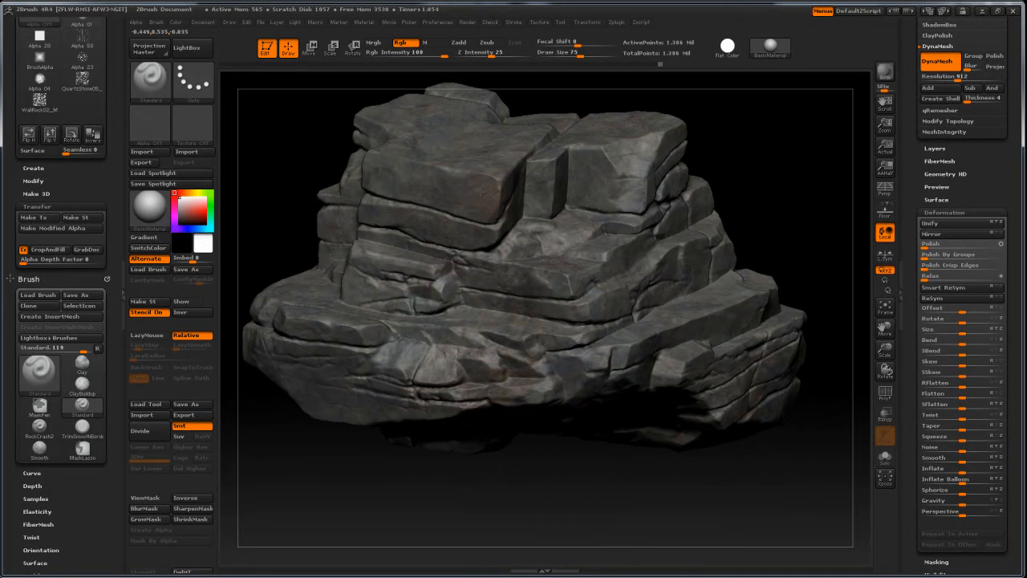
pyautogui.moveTo(566, 499); pyautogui.dragTo(517, 482)
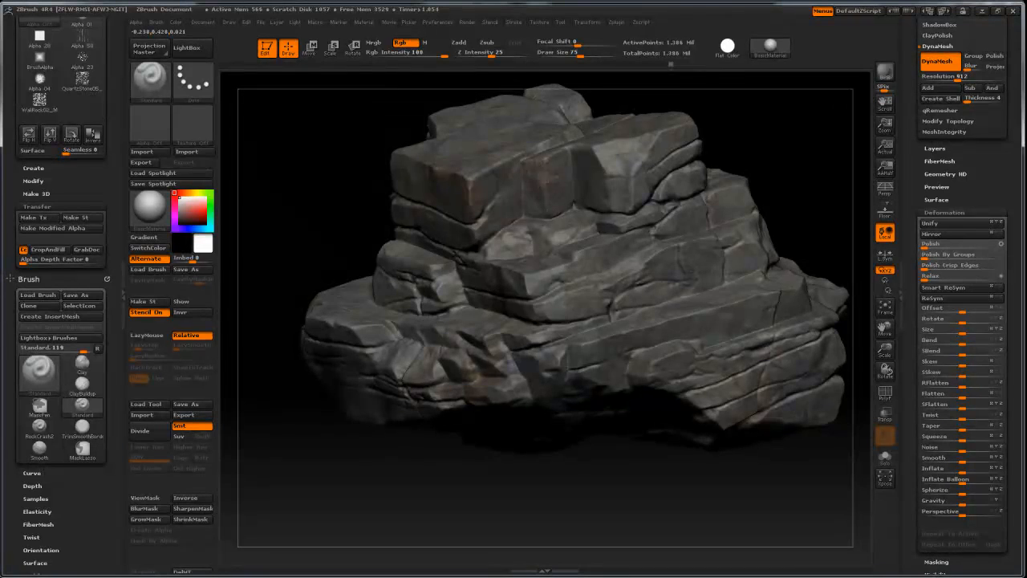
pyautogui.moveTo(580, 517); pyautogui.dragTo(591, 494)
# Step: Paint faint rock color onto the stacked blocks and cracked layers around the side of the rock
pyautogui.moveTo(294, 245); pyautogui.dragTo(596, 216)
pyautogui.moveTo(783, 169); pyautogui.dragTo(666, 240)
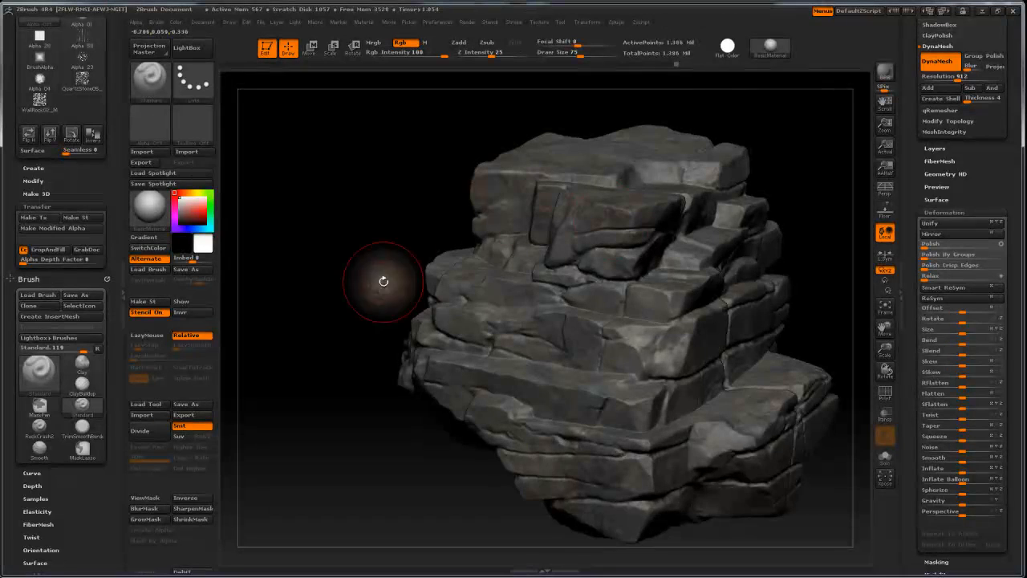
pyautogui.moveTo(378, 275); pyautogui.dragTo(413, 240)
pyautogui.moveTo(811, 235); pyautogui.dragTo(817, 215)
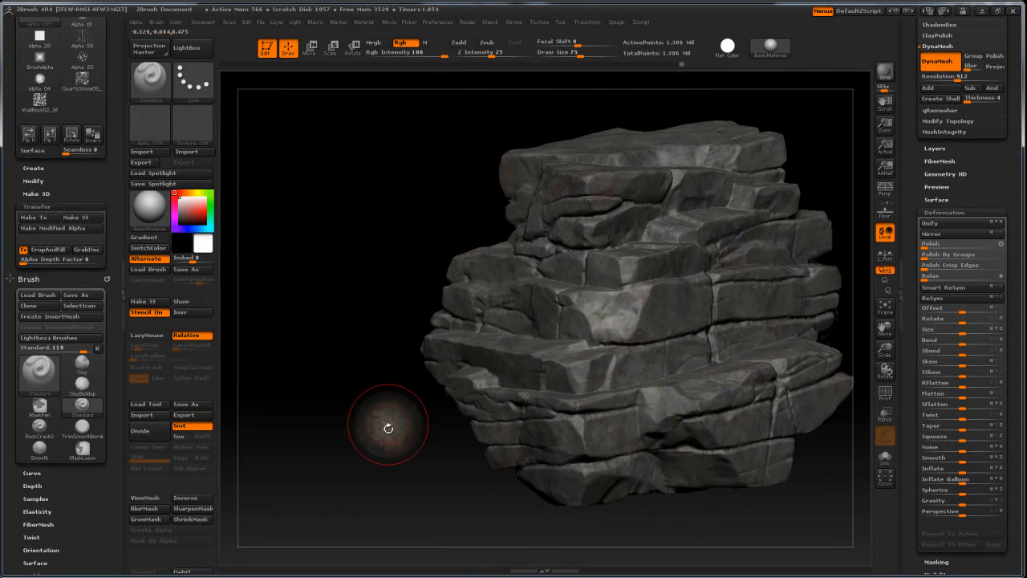
pyautogui.moveTo(387, 428); pyautogui.dragTo(352, 446)
pyautogui.moveTo(408, 226); pyautogui.dragTo(381, 180)
# Step: Continue the subtle color variation across the side layers and onto the edges of the protruding middle ledges
pyautogui.moveTo(741, 200); pyautogui.dragTo(729, 263)
pyautogui.moveTo(808, 135); pyautogui.dragTo(560, 261)
pyautogui.moveTo(747, 208); pyautogui.dragTo(505, 287)
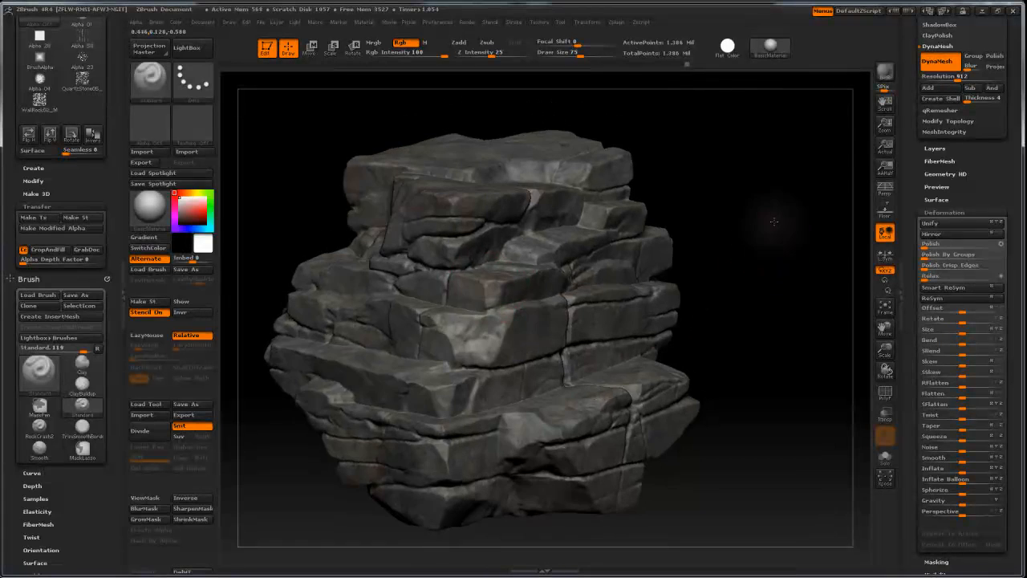
pyautogui.moveTo(770, 223); pyautogui.dragTo(401, 321)
pyautogui.moveTo(706, 252); pyautogui.dragTo(569, 302)
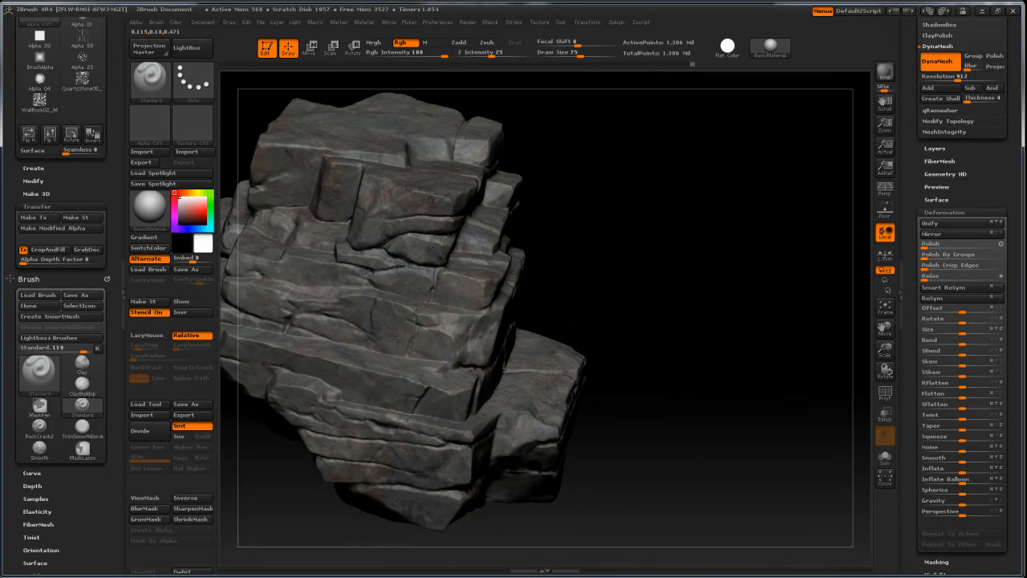
pyautogui.moveTo(608, 310); pyautogui.dragTo(449, 315)
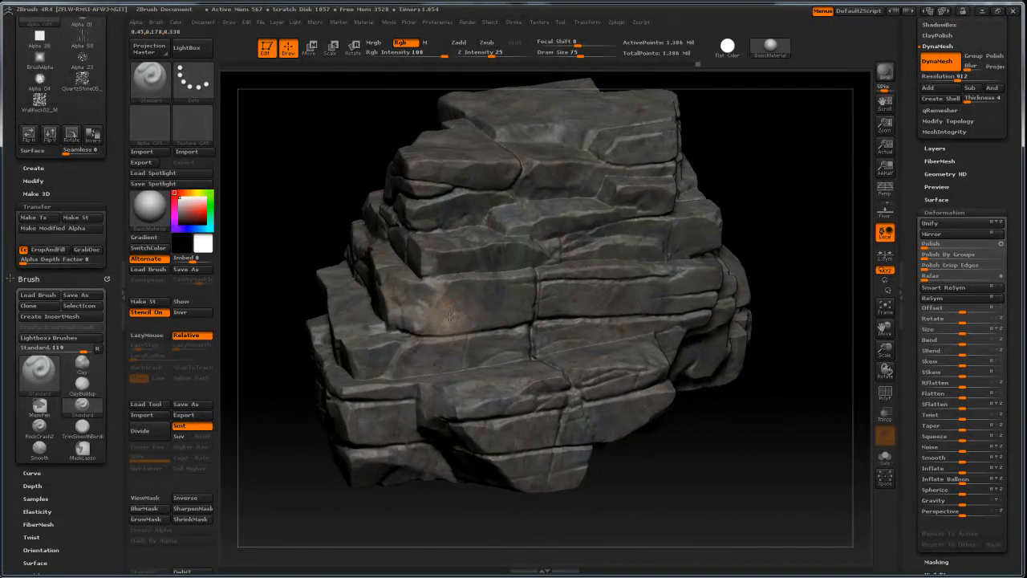
# Step: Paint brown patches on the upper slabs, block corners and layered edges at the far side of the rock
pyautogui.moveTo(746, 221); pyautogui.dragTo(512, 211)
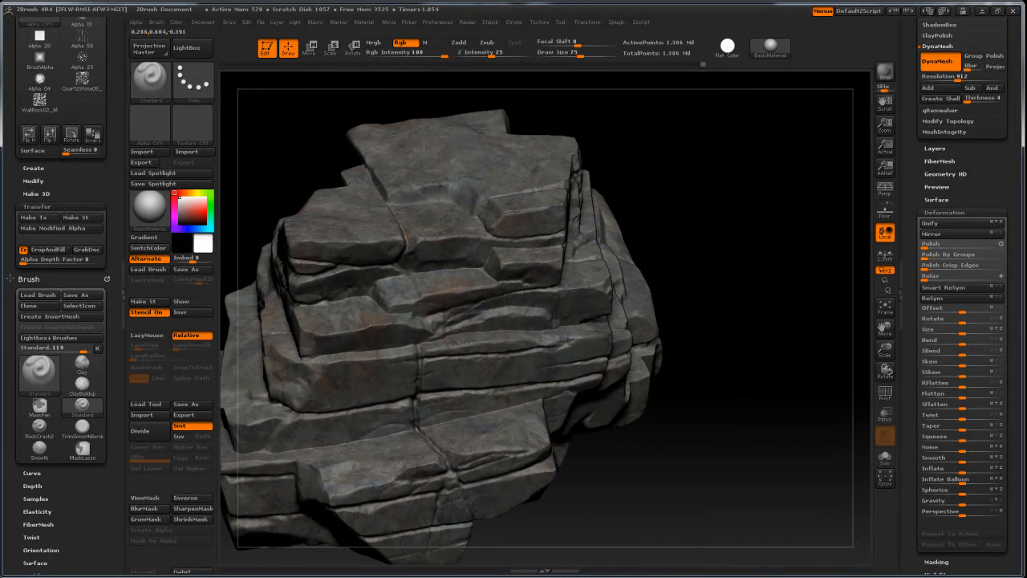
pyautogui.moveTo(691, 189); pyautogui.dragTo(714, 199)
pyautogui.moveTo(687, 268)
pyautogui.mouseDown()
pyautogui.moveTo(694, 211)
pyautogui.moveTo(726, 221)
pyautogui.moveTo(734, 244)
pyautogui.moveTo(706, 262)
pyautogui.moveTo(427, 280)
pyautogui.mouseUp()
pyautogui.moveTo(677, 162); pyautogui.dragTo(435, 255)
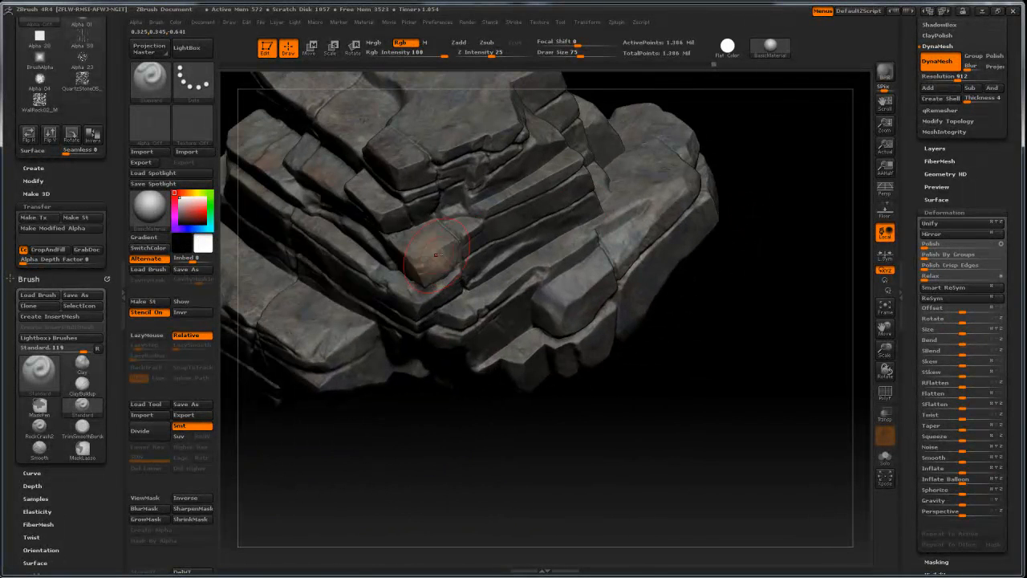
pyautogui.moveTo(740, 321)
pyautogui.mouseDown()
pyautogui.moveTo(761, 252)
pyautogui.moveTo(738, 220)
pyautogui.moveTo(755, 259)
pyautogui.moveTo(347, 261)
pyautogui.mouseUp()
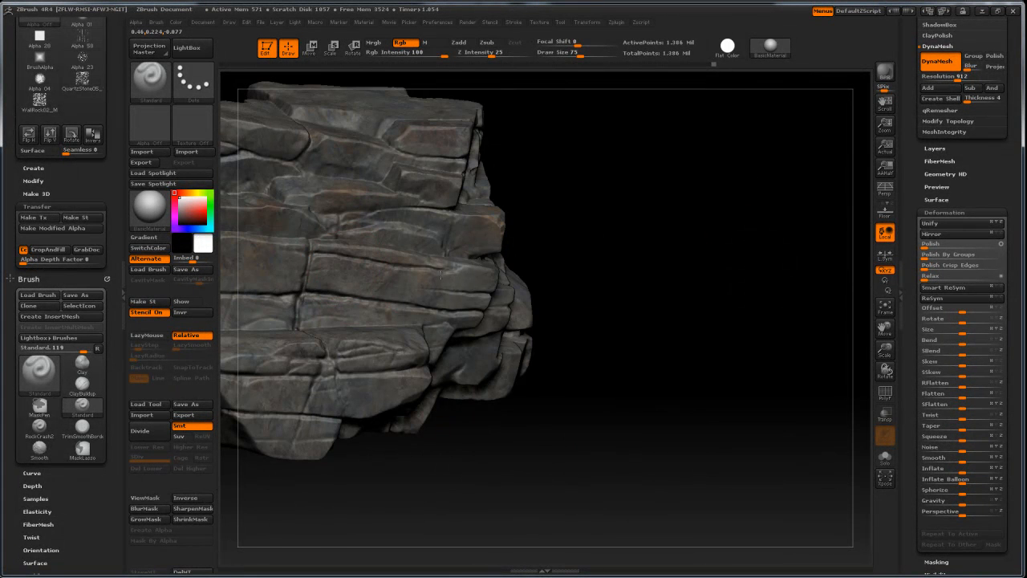
# Step: Add texture color to the remaining unpainted faces, including the large flat top slab and the stepped blocks below it
pyautogui.moveTo(562, 272)
pyautogui.mouseDown()
pyautogui.moveTo(688, 286)
pyautogui.moveTo(665, 308)
pyautogui.moveTo(681, 364)
pyautogui.moveTo(711, 244)
pyautogui.moveTo(751, 281)
pyautogui.mouseUp()
pyautogui.moveTo(316, 236); pyautogui.dragTo(321, 277)
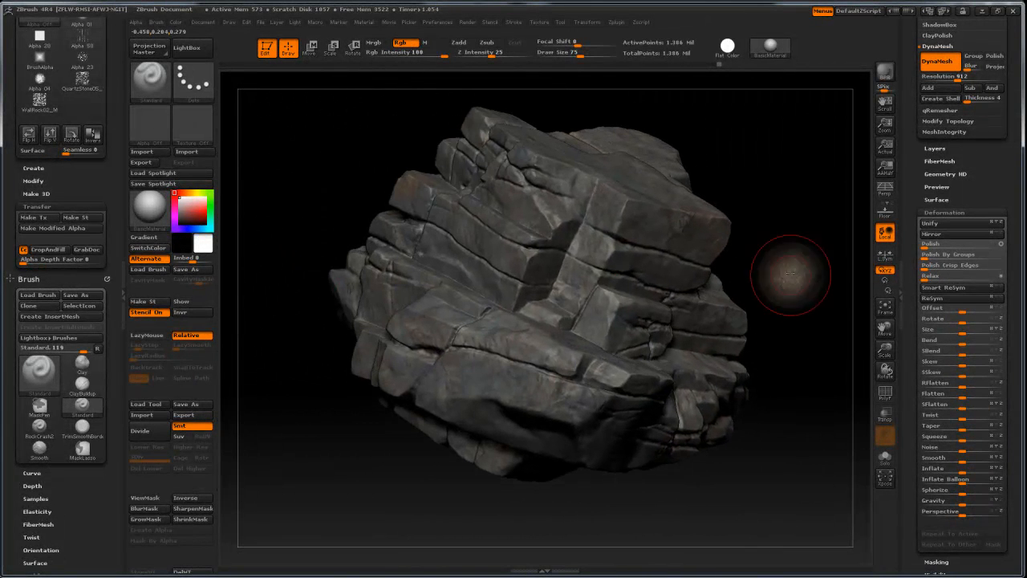
pyautogui.moveTo(791, 275); pyautogui.dragTo(808, 249)
pyautogui.moveTo(441, 461); pyautogui.dragTo(429, 421)
pyautogui.moveTo(723, 373)
pyautogui.mouseDown()
pyautogui.moveTo(755, 411)
pyautogui.moveTo(743, 275)
pyautogui.moveTo(799, 200)
pyautogui.moveTo(587, 223)
pyautogui.mouseUp()
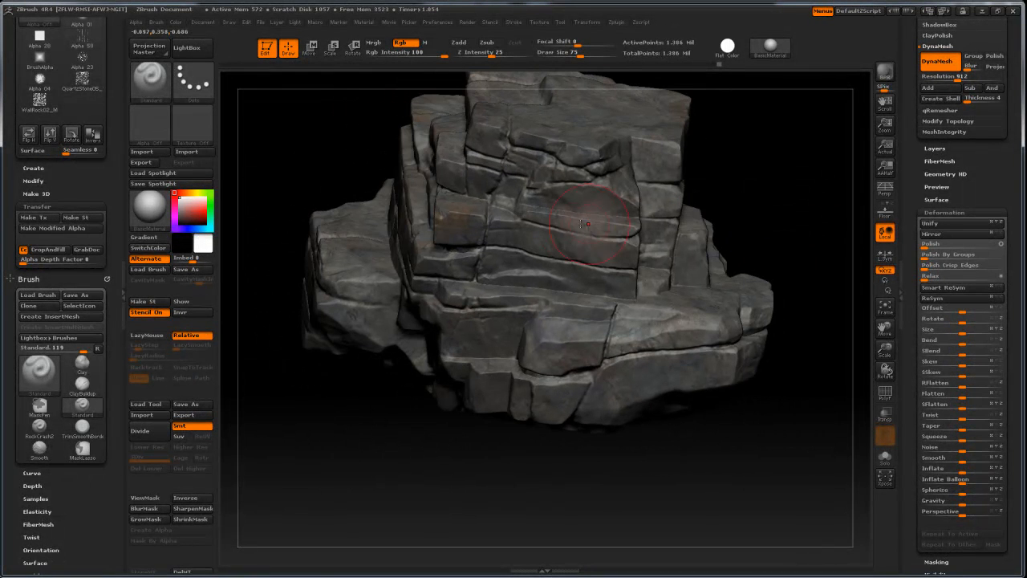
pyautogui.moveTo(779, 172)
pyautogui.mouseDown()
pyautogui.moveTo(757, 217)
pyautogui.moveTo(574, 200)
pyautogui.mouseUp()
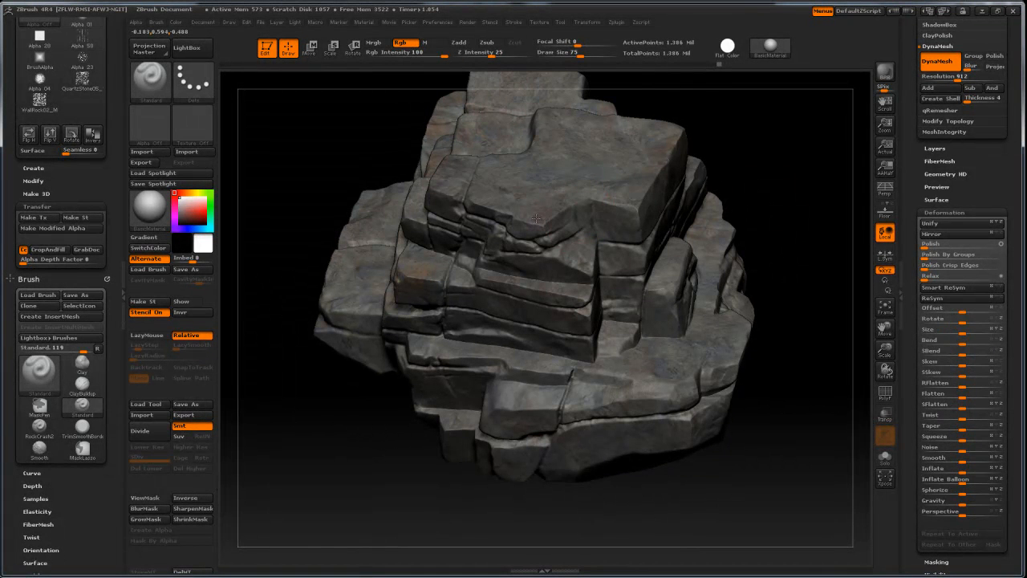
pyautogui.moveTo(771, 177)
pyautogui.mouseDown()
pyautogui.moveTo(762, 196)
pyautogui.moveTo(615, 176)
pyautogui.moveTo(724, 212)
pyautogui.moveTo(619, 238)
pyautogui.mouseUp()
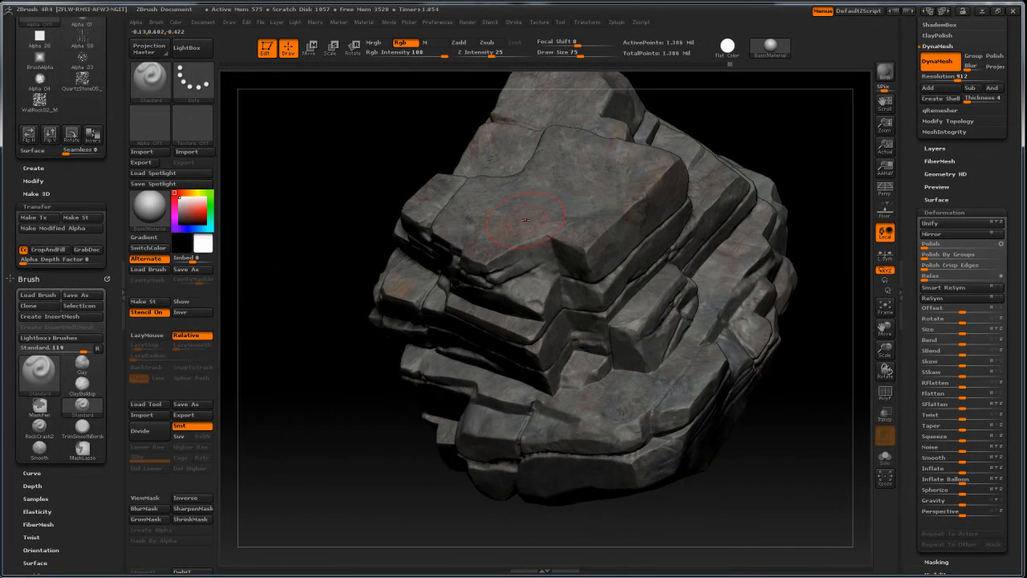
# Step: Paint warm brown texture onto the lower blocks and ledges near the rock's base
pyautogui.moveTo(756, 367)
pyautogui.mouseDown()
pyautogui.moveTo(733, 348)
pyautogui.moveTo(745, 362)
pyautogui.moveTo(530, 316)
pyautogui.mouseUp()
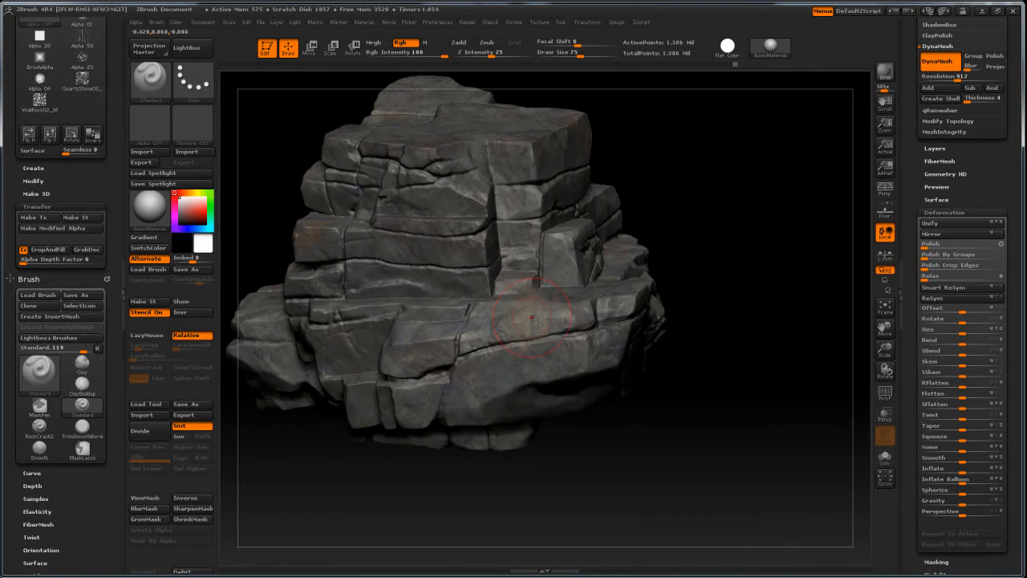
pyautogui.moveTo(752, 259); pyautogui.dragTo(459, 308)
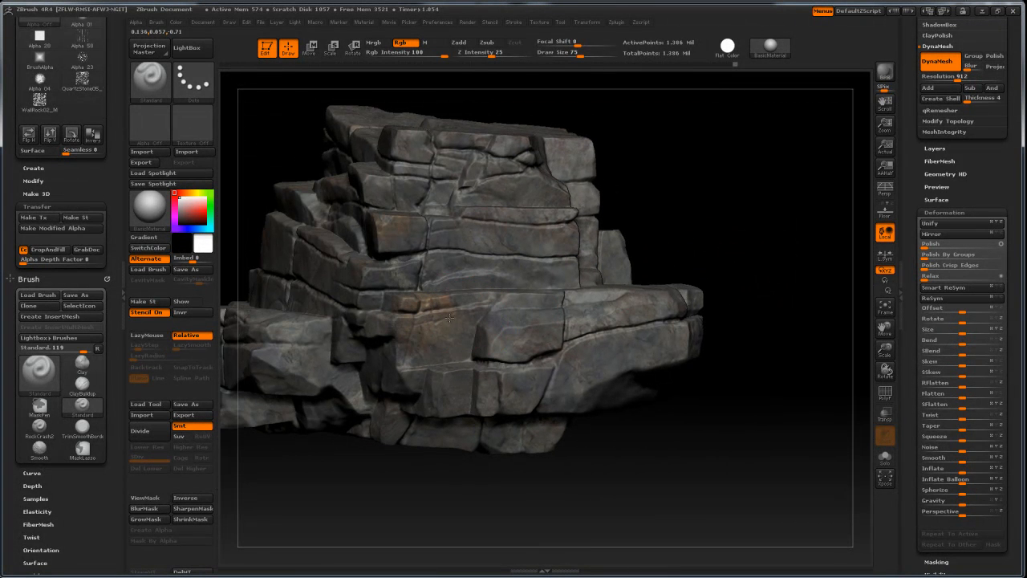
pyautogui.moveTo(754, 233)
pyautogui.mouseDown()
pyautogui.moveTo(789, 231)
pyautogui.moveTo(460, 311)
pyautogui.mouseUp()
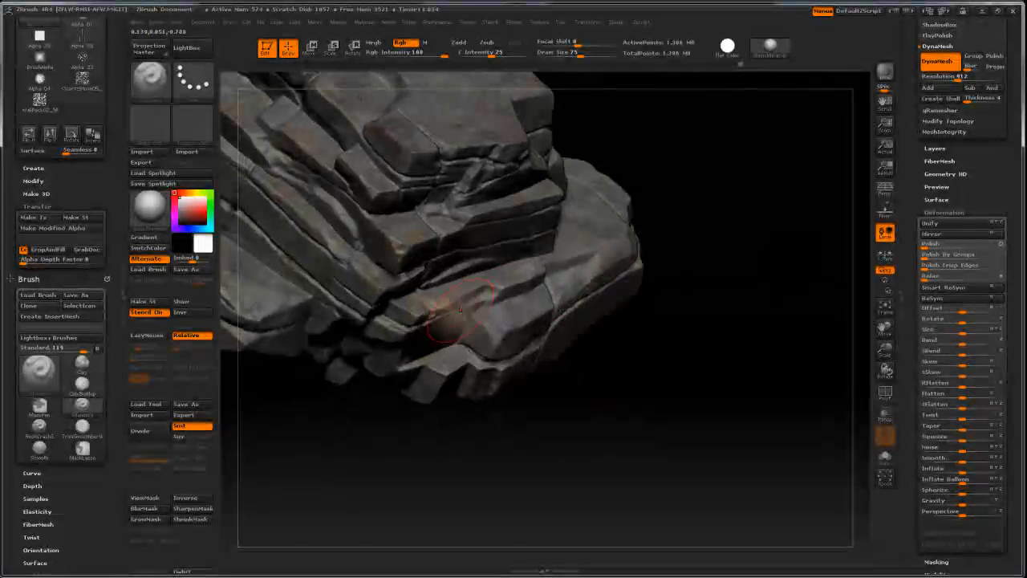
pyautogui.moveTo(682, 355); pyautogui.dragTo(701, 394)
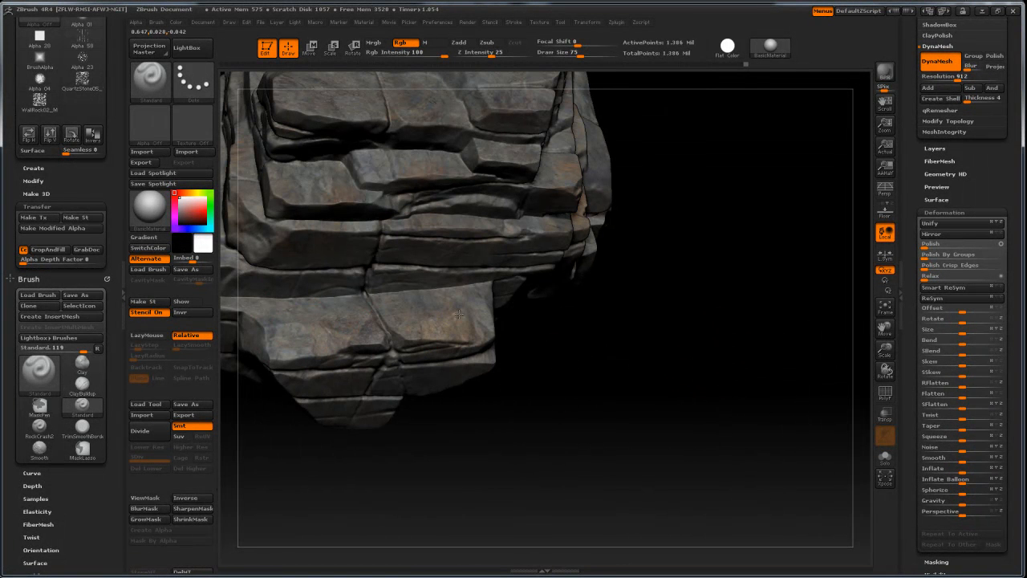
pyautogui.moveTo(517, 357); pyautogui.dragTo(518, 258)
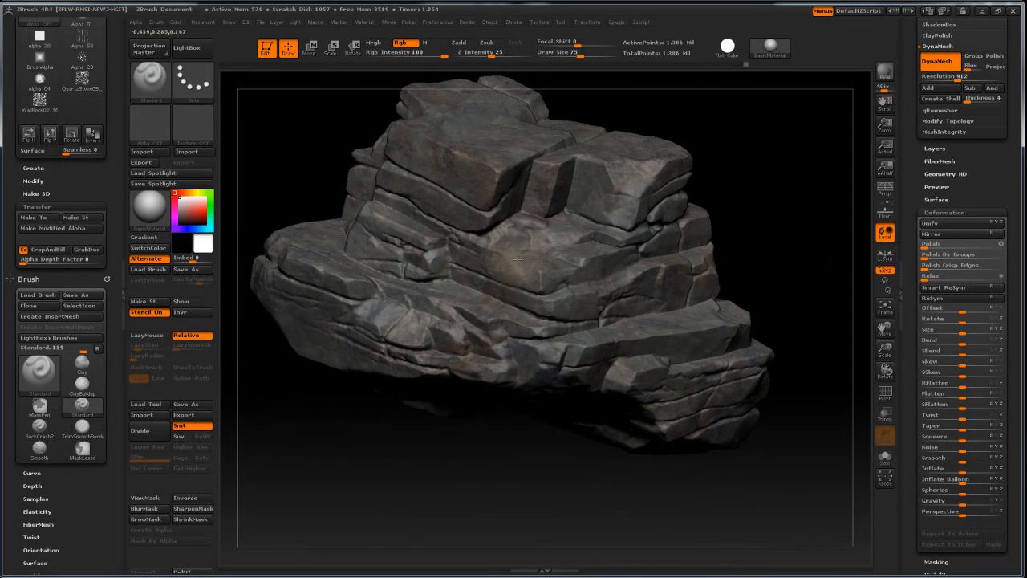
# Step: Touch up the brown tint on the front ledges and paint texture color onto the rock's lower front edge
pyautogui.moveTo(776, 185); pyautogui.dragTo(601, 169)
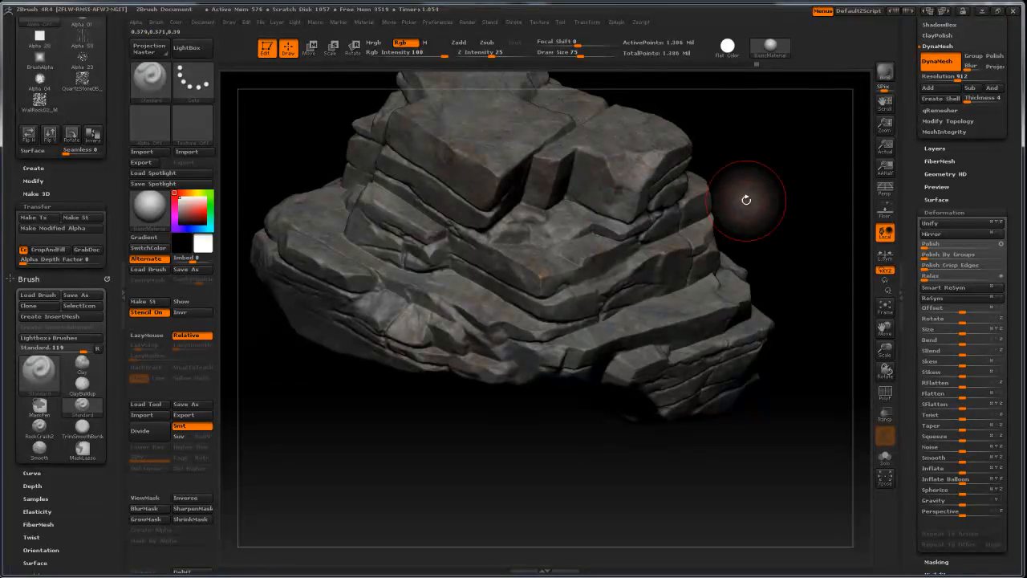
pyautogui.moveTo(746, 201); pyautogui.dragTo(775, 230)
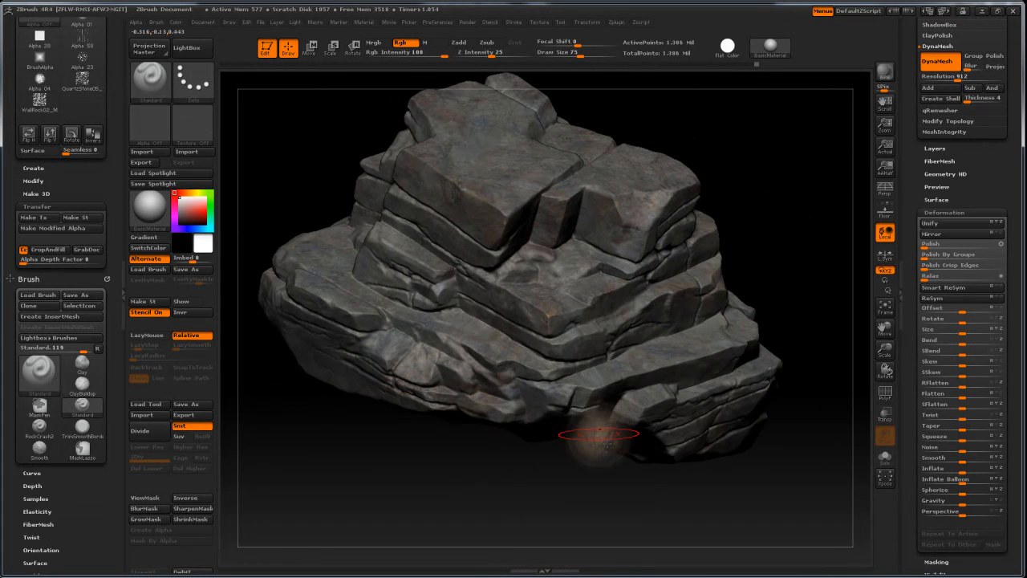
pyautogui.moveTo(582, 532)
pyautogui.mouseDown()
pyautogui.moveTo(587, 453)
pyautogui.moveTo(649, 367)
pyautogui.moveTo(706, 434)
pyautogui.moveTo(634, 481)
pyautogui.moveTo(601, 445)
pyautogui.moveTo(676, 430)
pyautogui.moveTo(564, 380)
pyautogui.mouseUp()
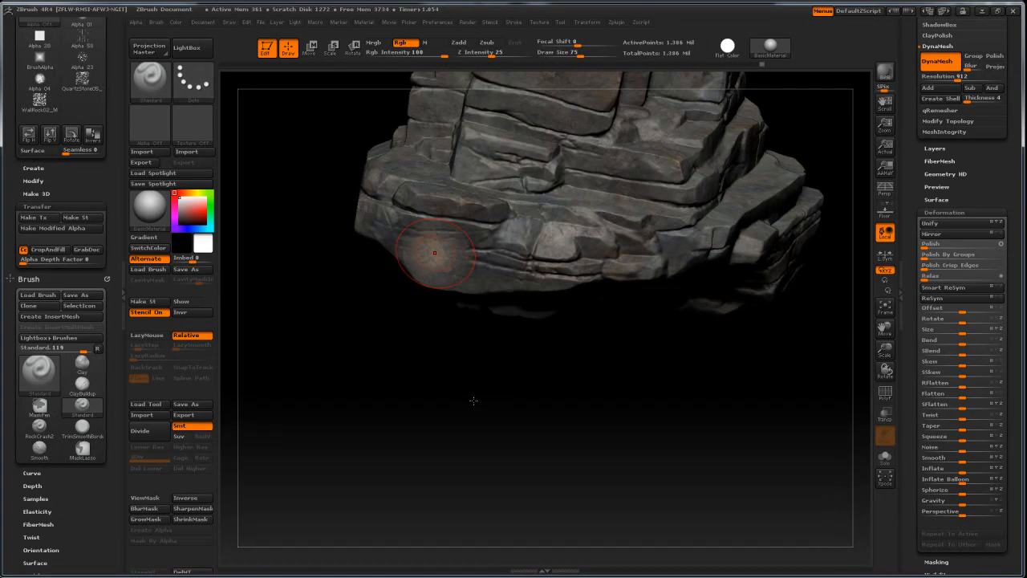
pyautogui.moveTo(474, 377); pyautogui.dragTo(493, 412)
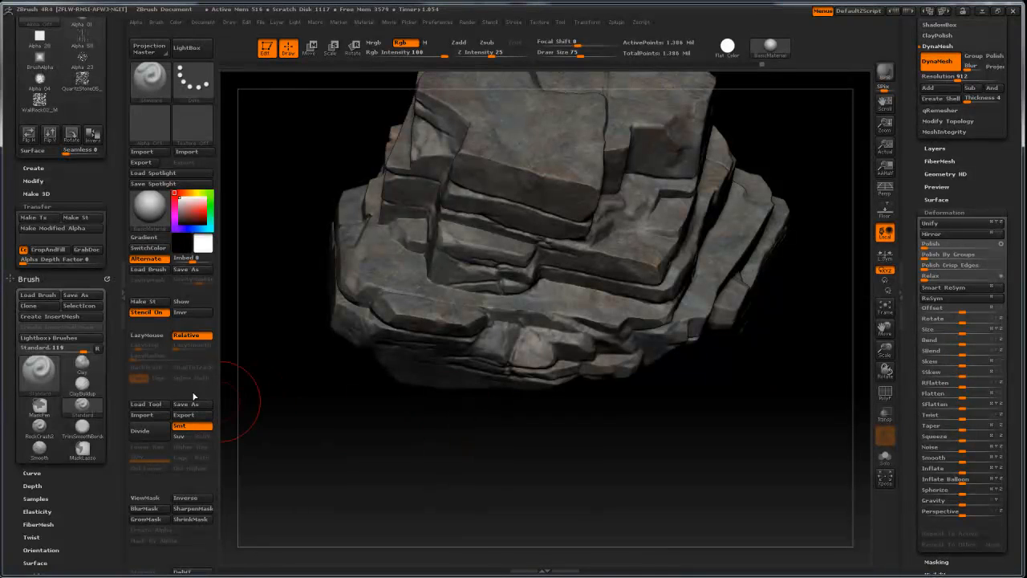
# Step: Make a stencil from the QuartzStone05_1024_D2 alpha, display it over the rock, then reposition and enlarge it
pyautogui.click(149, 127)
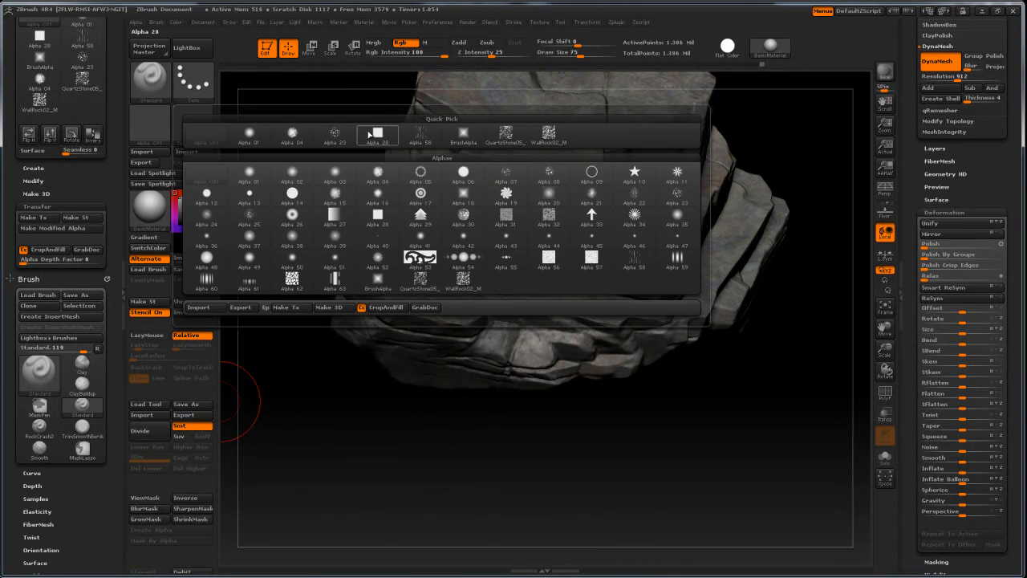
pyautogui.moveTo(507, 139)
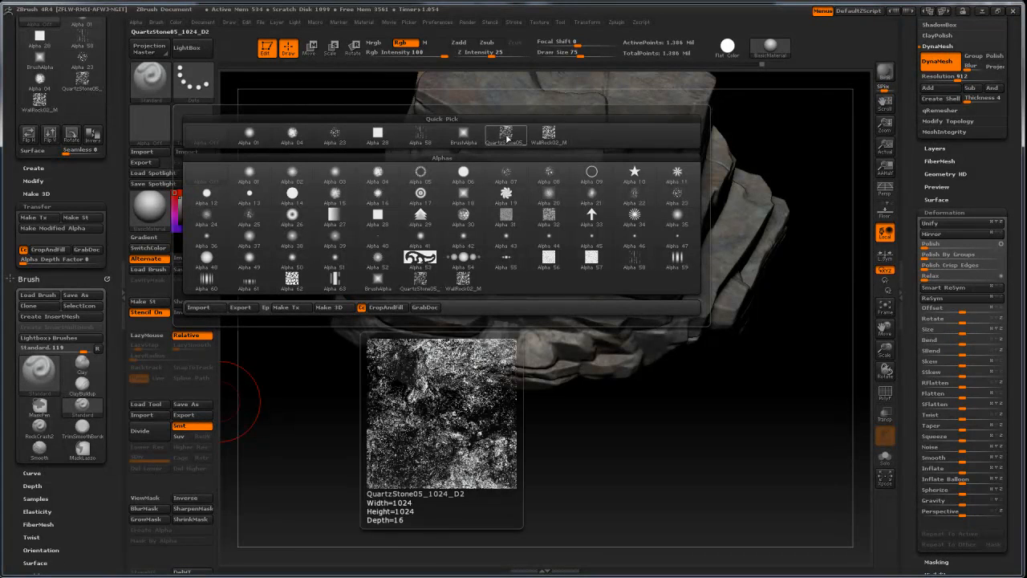
pyautogui.click(505, 135)
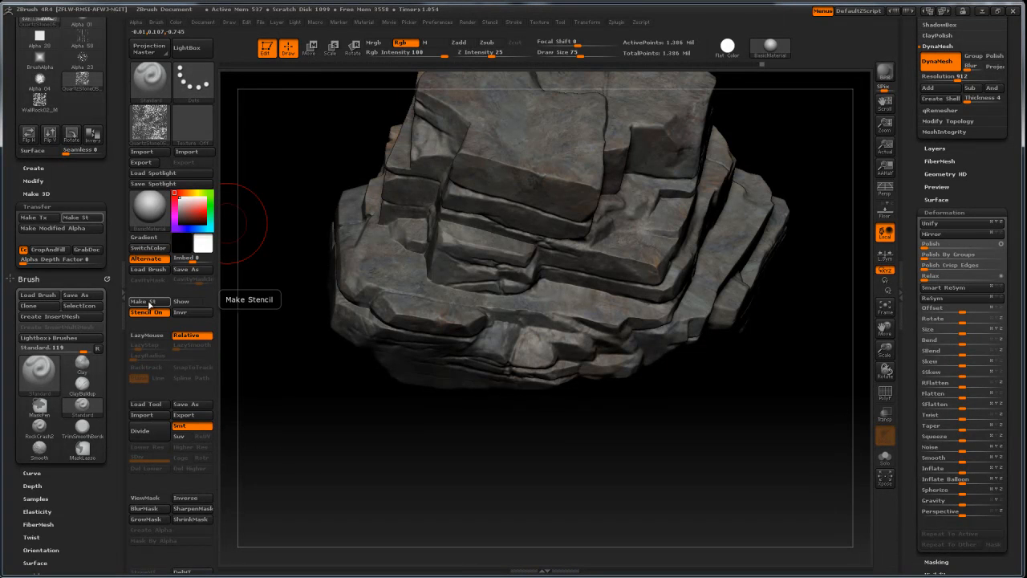
pyautogui.click(177, 302)
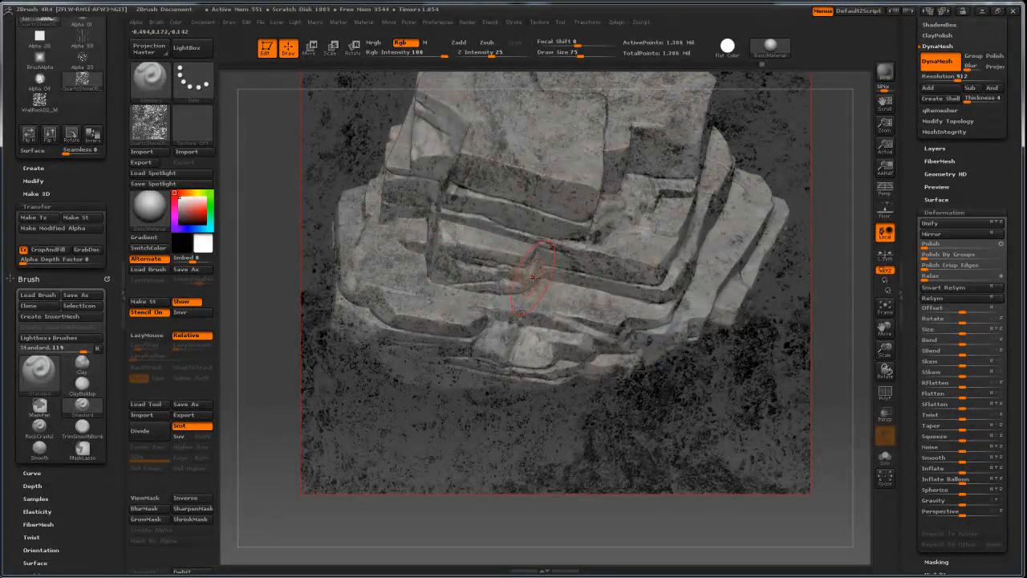
pyautogui.moveTo(519, 271); pyautogui.dragTo(504, 344)
pyautogui.press('space')
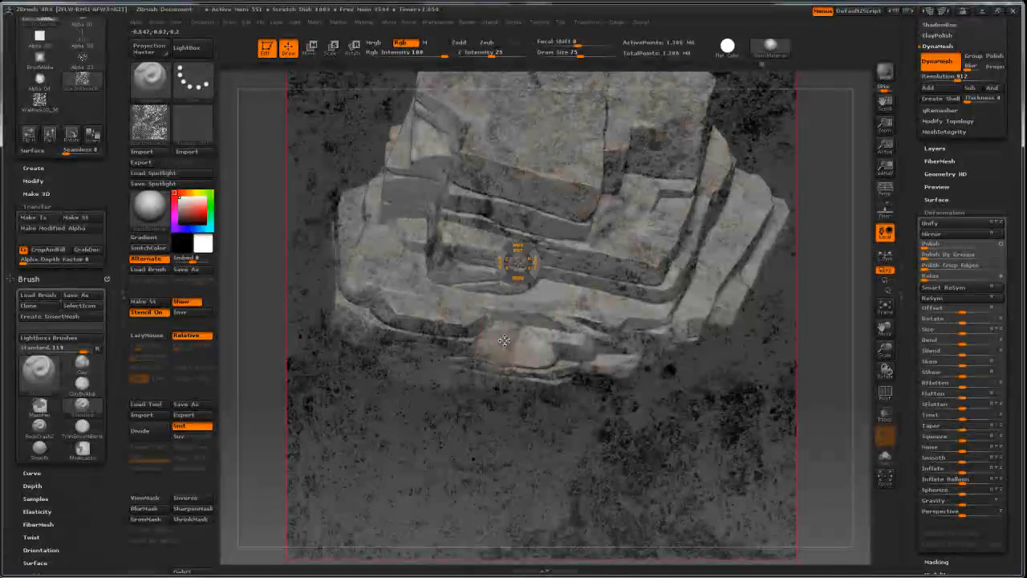
pyautogui.moveTo(546, 304); pyautogui.dragTo(559, 316)
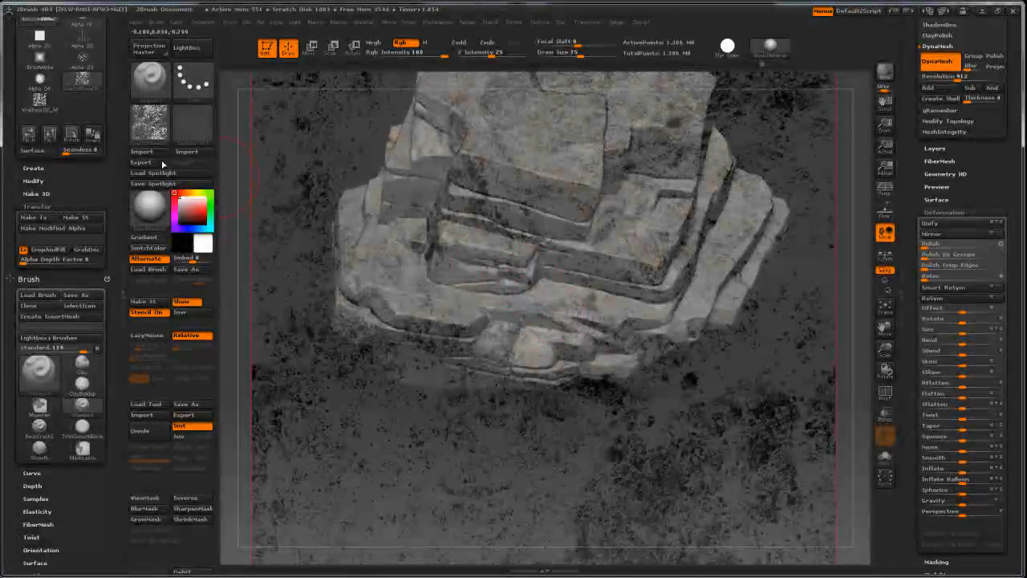
# Step: Turn off the brush alpha and hide the stencil overlay while keeping the stencil on
pyautogui.click(150, 130)
pyautogui.click(199, 137)
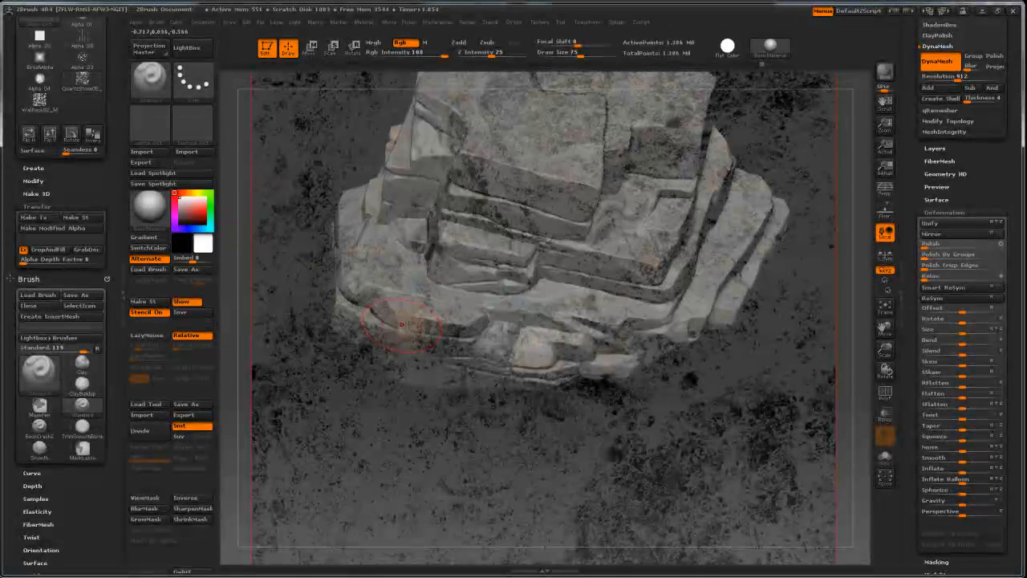
pyautogui.click(183, 301)
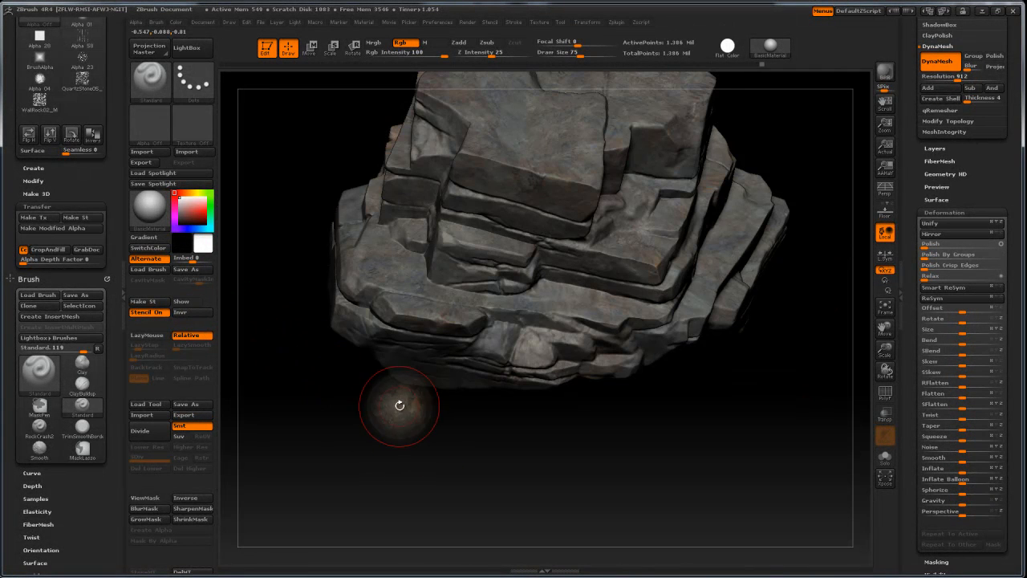
# Step: Bring the grey rock texture to the front in Spotlight and enlarge it to cover the whole canvas
pyautogui.hotkey('shift', 'z')
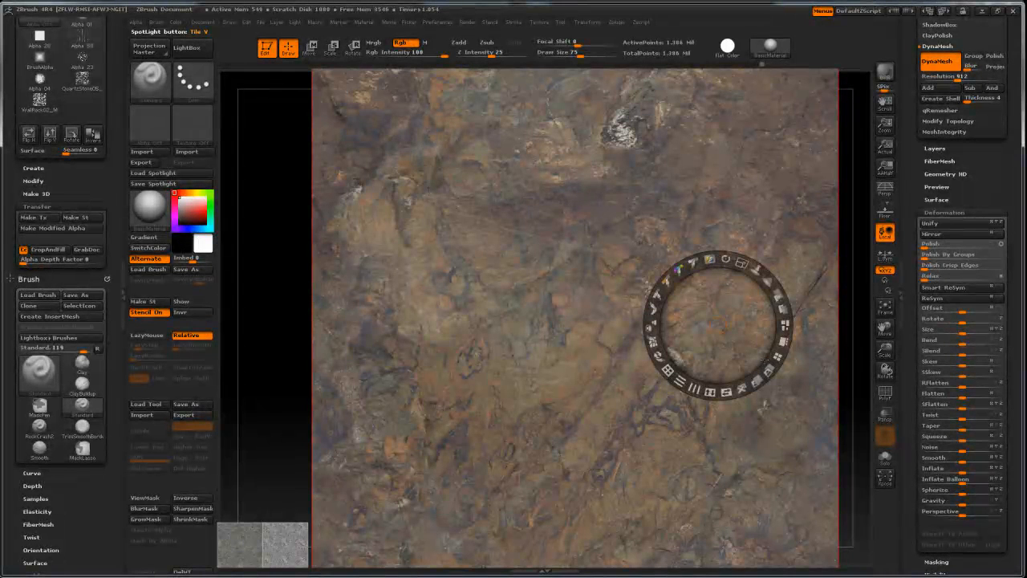
pyautogui.click(777, 355)
pyautogui.click(300, 484)
pyautogui.moveTo(300, 485); pyautogui.dragTo(687, 299)
pyautogui.click(666, 298)
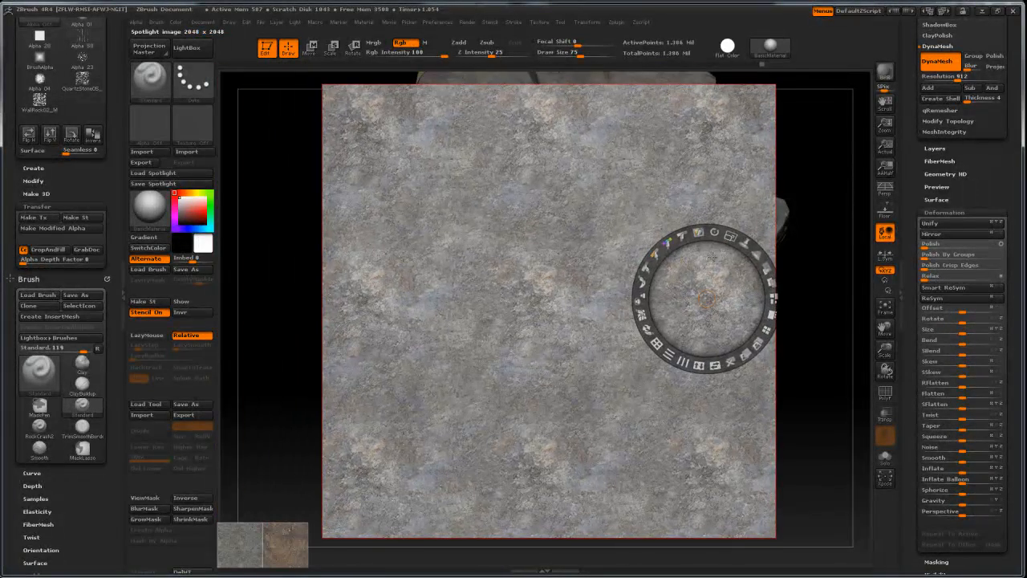
pyautogui.moveTo(727, 236); pyautogui.dragTo(749, 247)
pyautogui.moveTo(706, 302)
pyautogui.mouseDown()
pyautogui.moveTo(643, 311)
pyautogui.moveTo(703, 310)
pyautogui.moveTo(710, 300)
pyautogui.mouseUp()
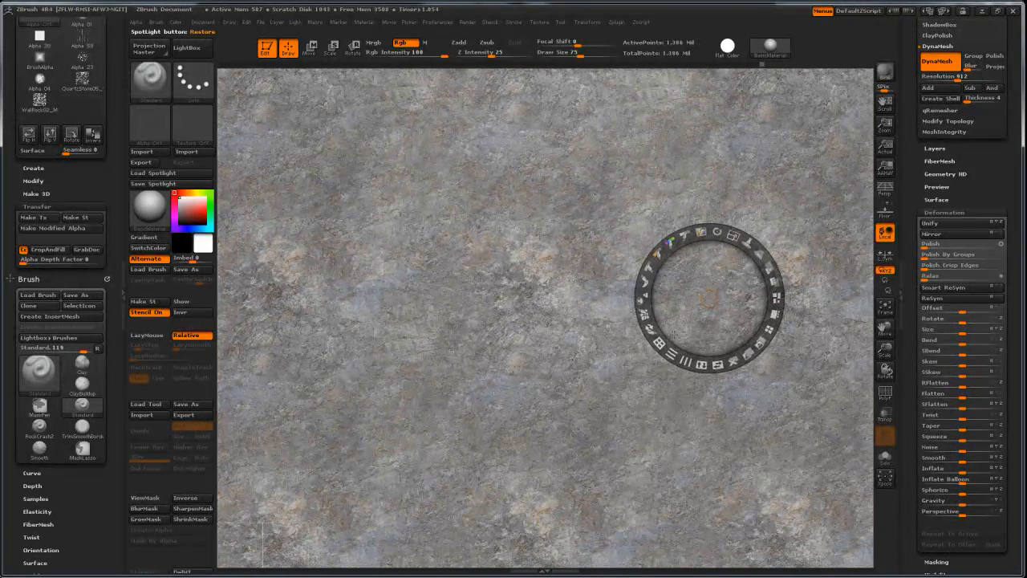
pyautogui.moveTo(671, 353); pyautogui.dragTo(671, 353)
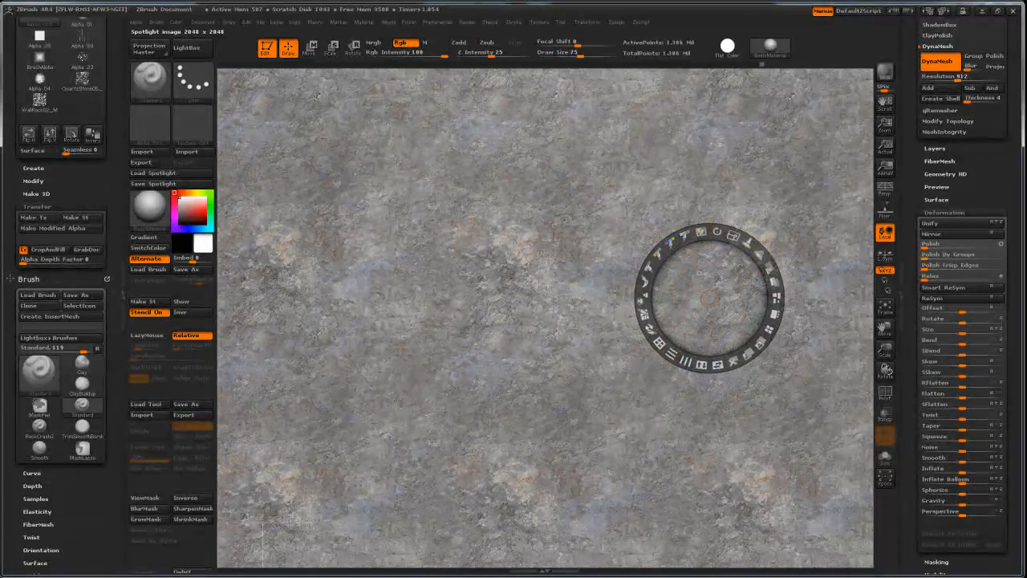
pyautogui.moveTo(709, 297); pyautogui.dragTo(650, 313)
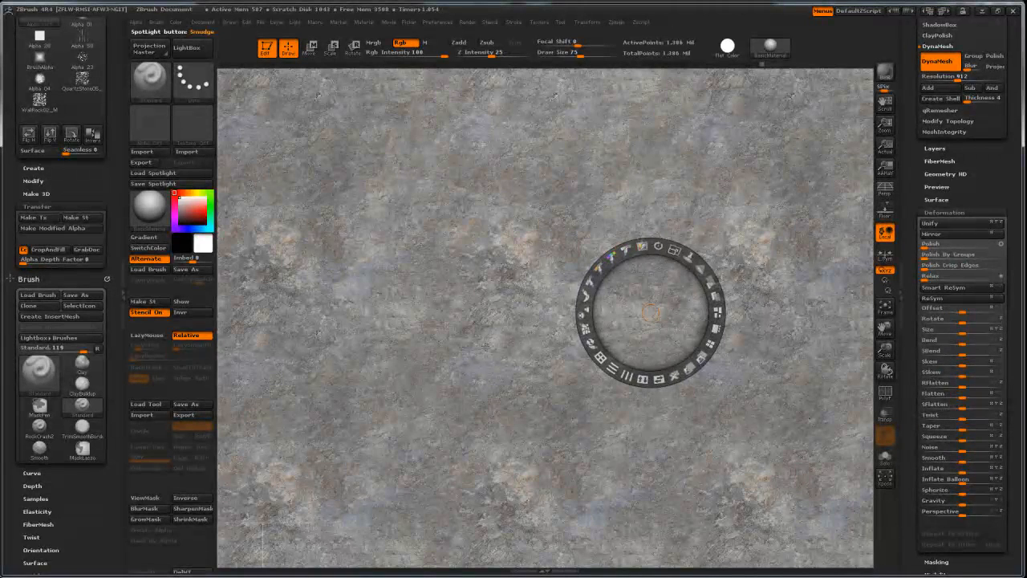
# Step: Reduce the draw size to 39 and paint the grey texture onto the upper slab's front face, corner and edges
pyautogui.hotkey('shift', 'z')
pyautogui.moveTo(489, 454); pyautogui.dragTo(521, 379)
pyautogui.moveTo(772, 231); pyautogui.dragTo(722, 271)
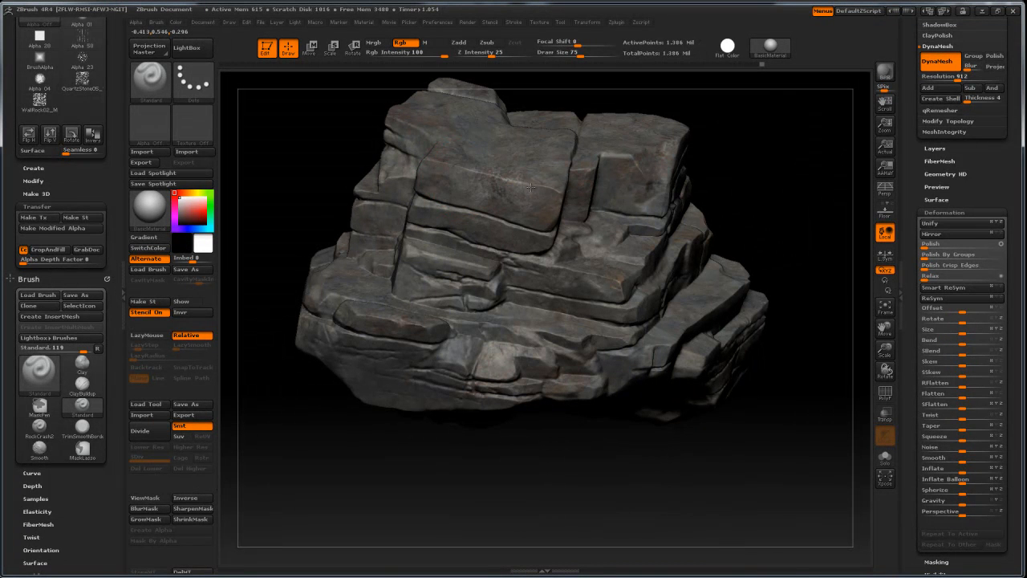
pyautogui.press('[')
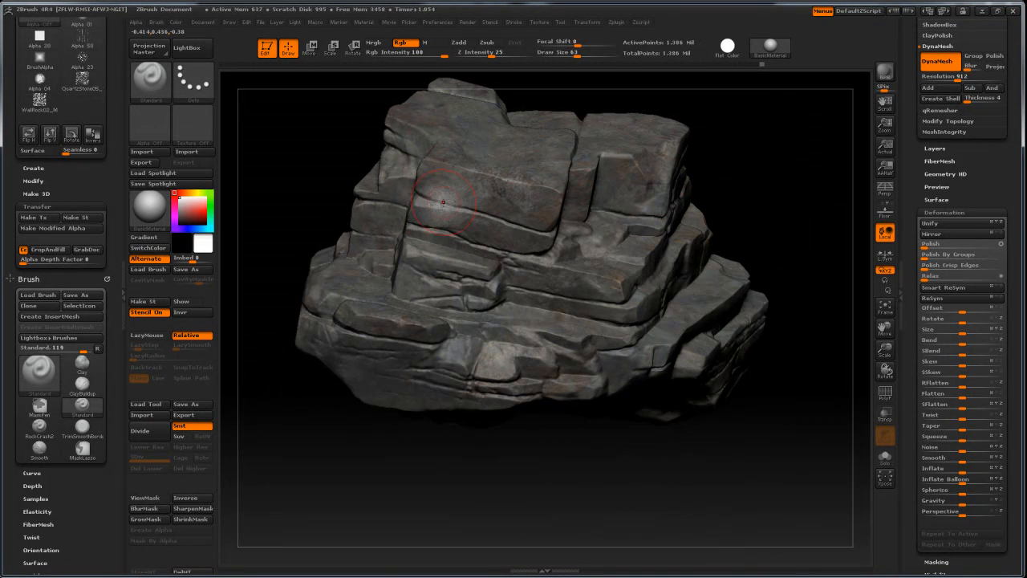
pyautogui.moveTo(795, 188); pyautogui.dragTo(715, 206)
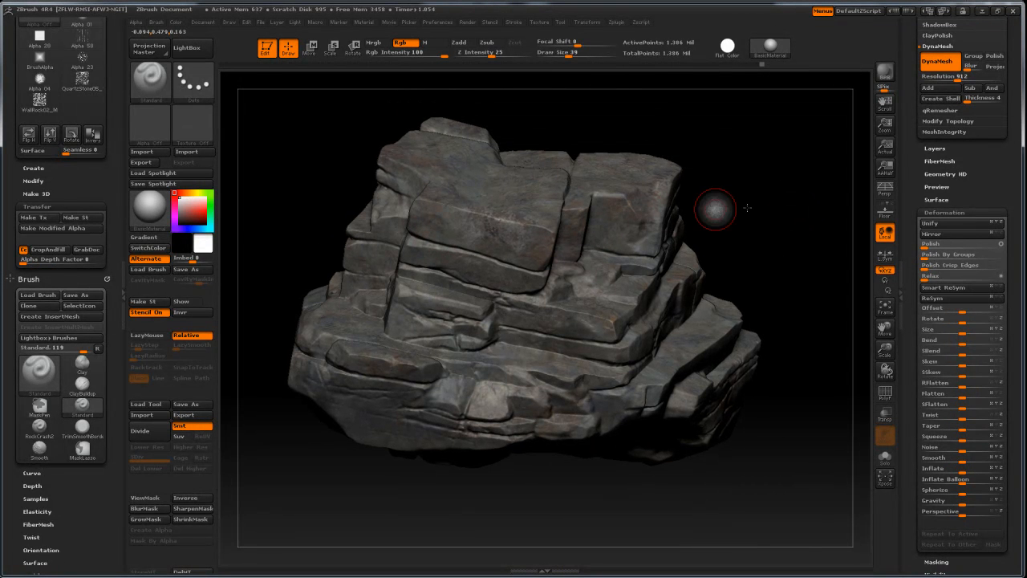
pyautogui.moveTo(778, 210)
pyautogui.mouseDown()
pyautogui.moveTo(791, 156)
pyautogui.moveTo(795, 201)
pyautogui.moveTo(786, 207)
pyautogui.mouseUp()
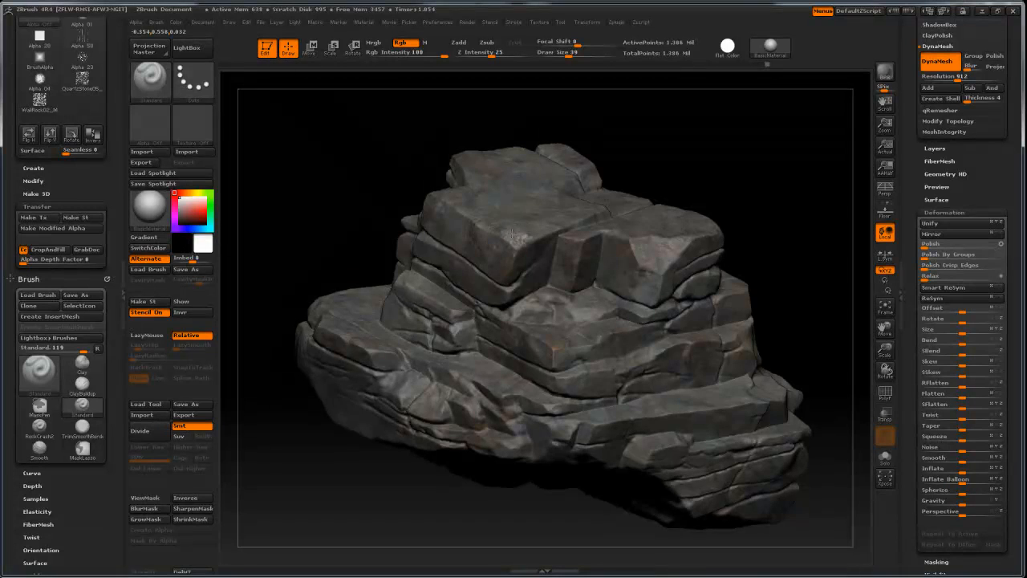
pyautogui.moveTo(746, 158); pyautogui.dragTo(491, 215)
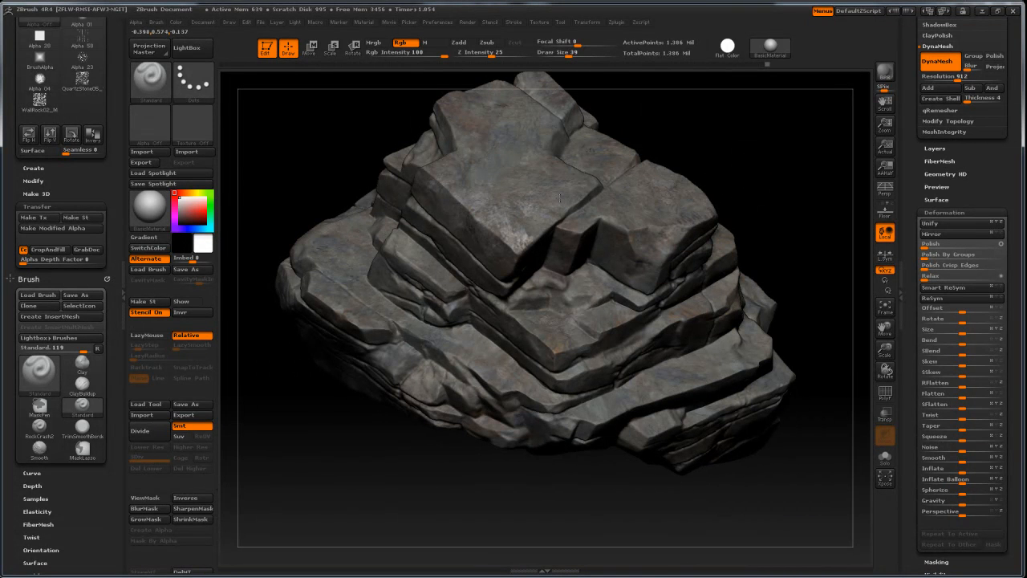
# Step: Paint grey texture detail through the stencil along the layered side faces and ledges around the rock
pyautogui.moveTo(722, 160); pyautogui.dragTo(667, 224)
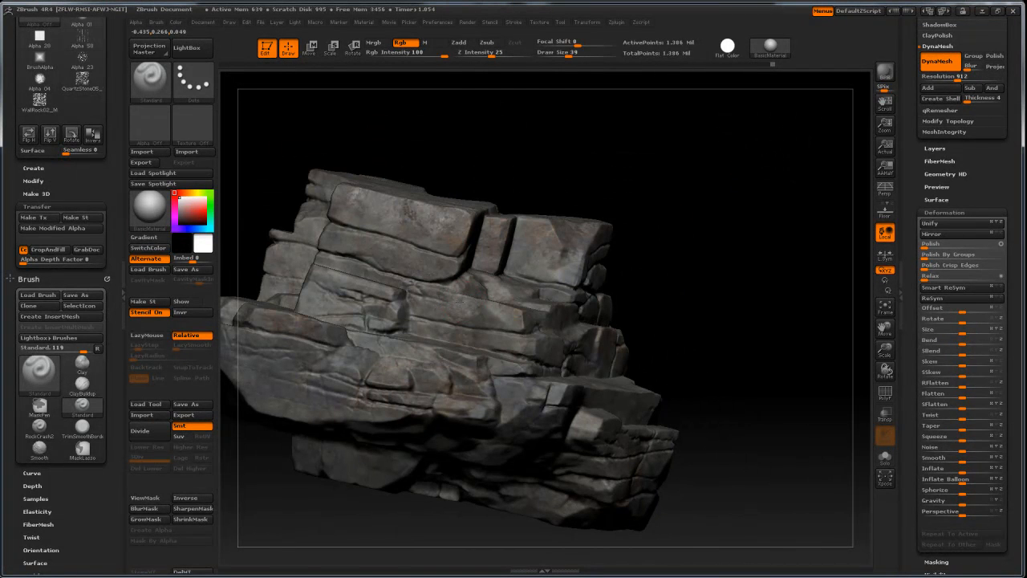
pyautogui.moveTo(688, 262); pyautogui.dragTo(738, 285)
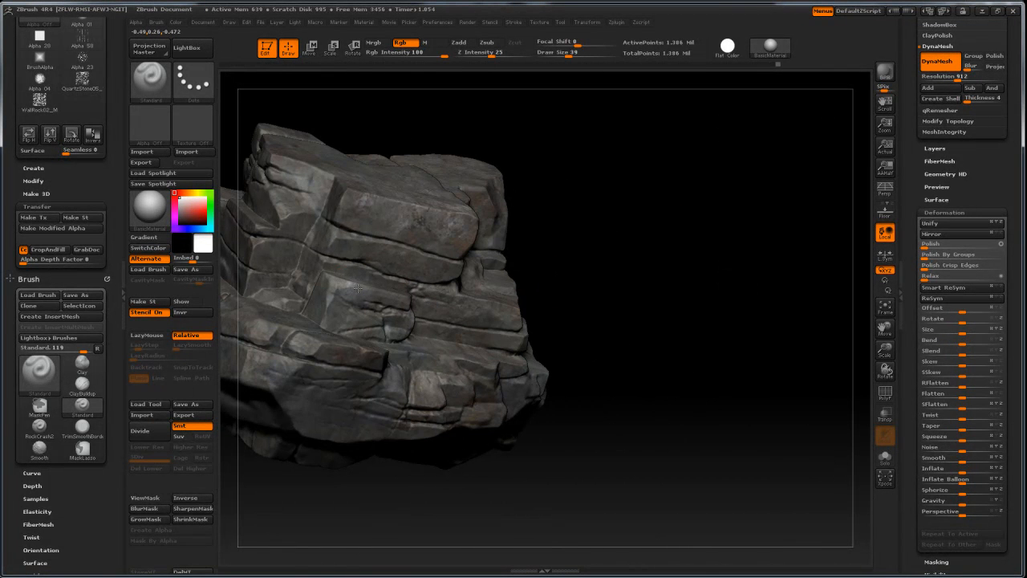
pyautogui.moveTo(647, 268)
pyautogui.mouseDown()
pyautogui.moveTo(699, 248)
pyautogui.moveTo(704, 270)
pyautogui.moveTo(651, 300)
pyautogui.moveTo(702, 283)
pyautogui.mouseUp()
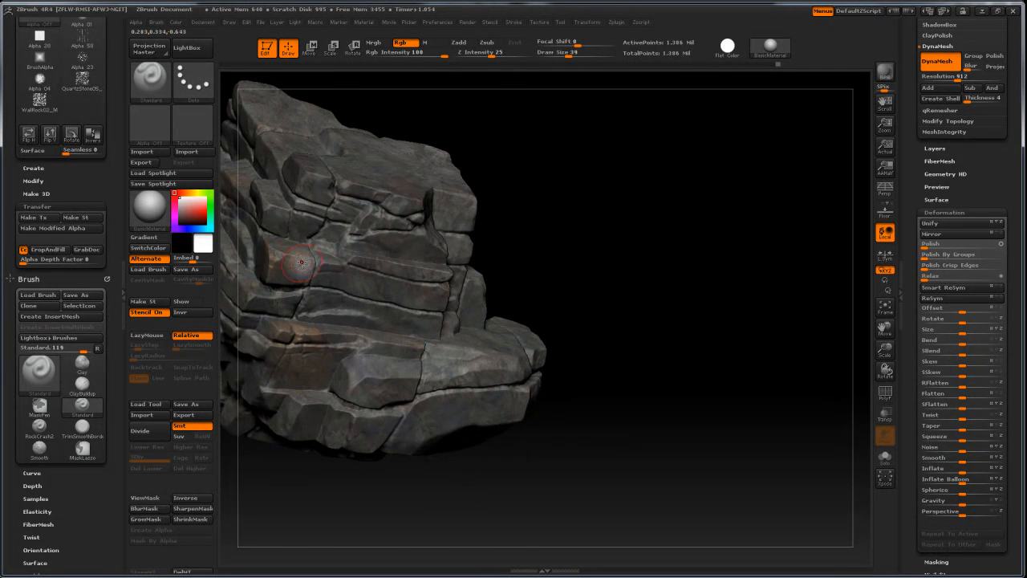
pyautogui.moveTo(630, 264); pyautogui.dragTo(706, 277)
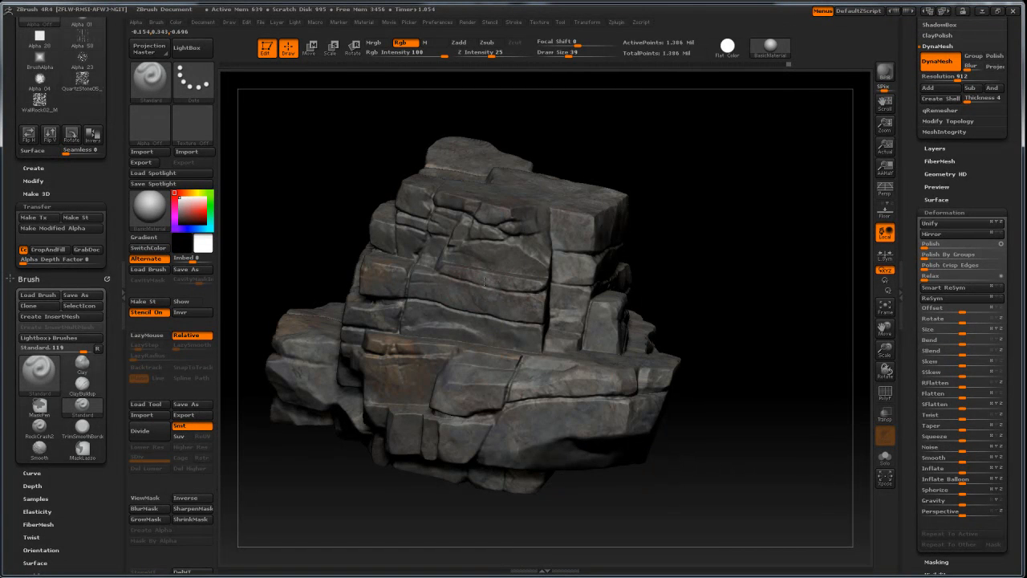
pyautogui.moveTo(715, 255); pyautogui.dragTo(667, 285)
# Step: Examine the rock surface colors in the RockFormationsSmall0031_L.jpg reference photo in ACDSee, then return to ZBrush
pyautogui.click(494, 544)
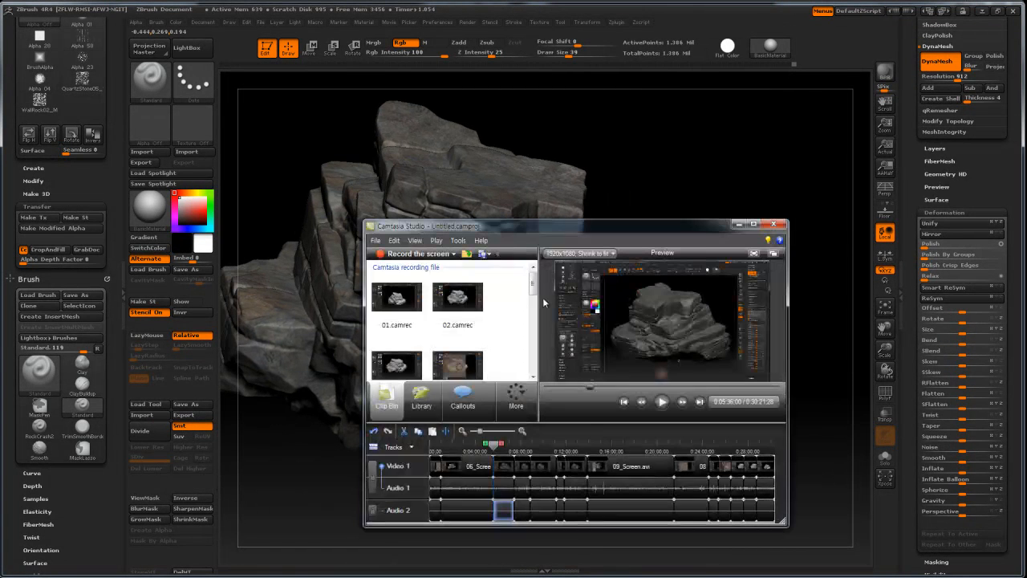
pyautogui.click(298, 542)
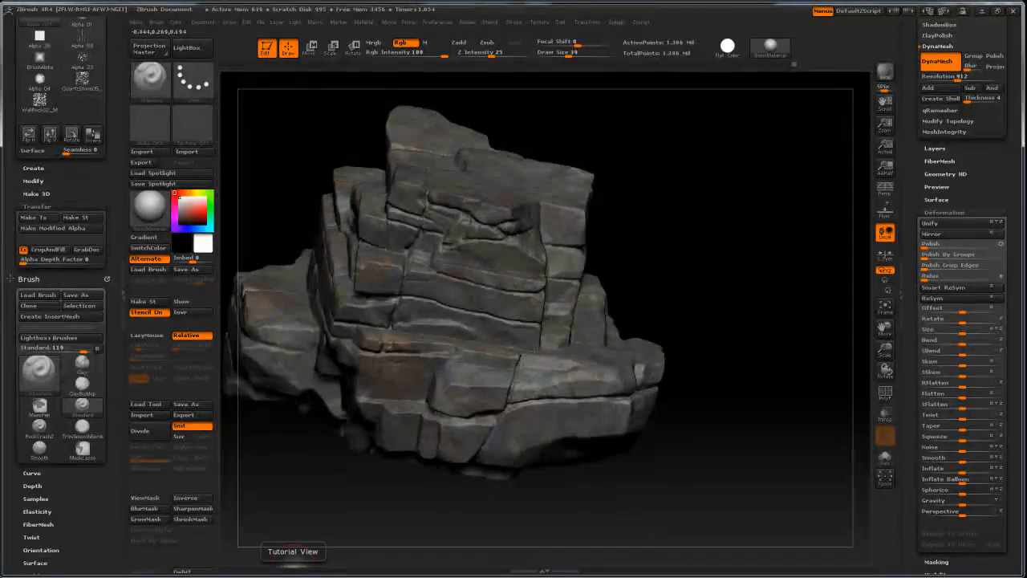
pyautogui.click(427, 572)
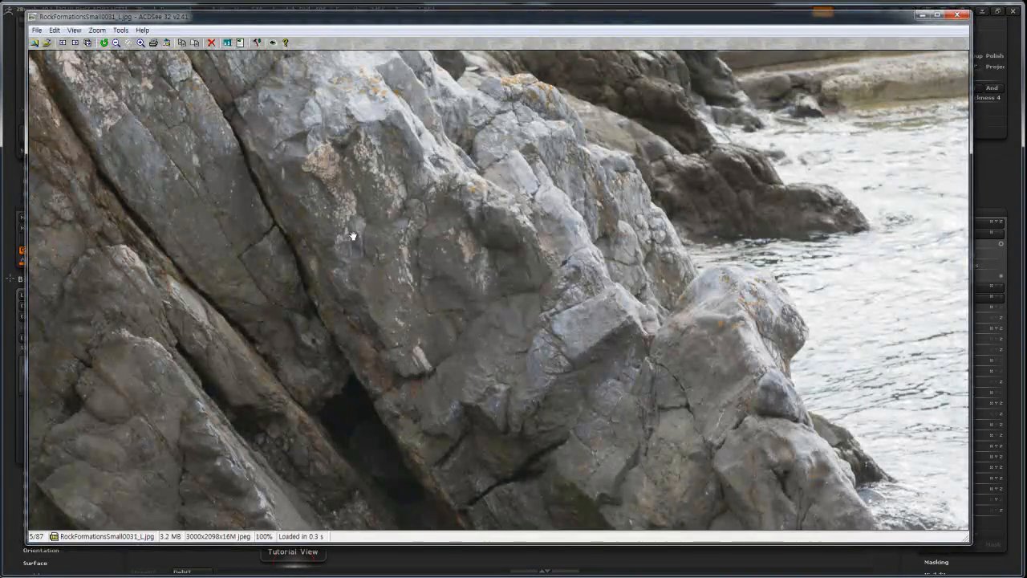
pyautogui.click(921, 16)
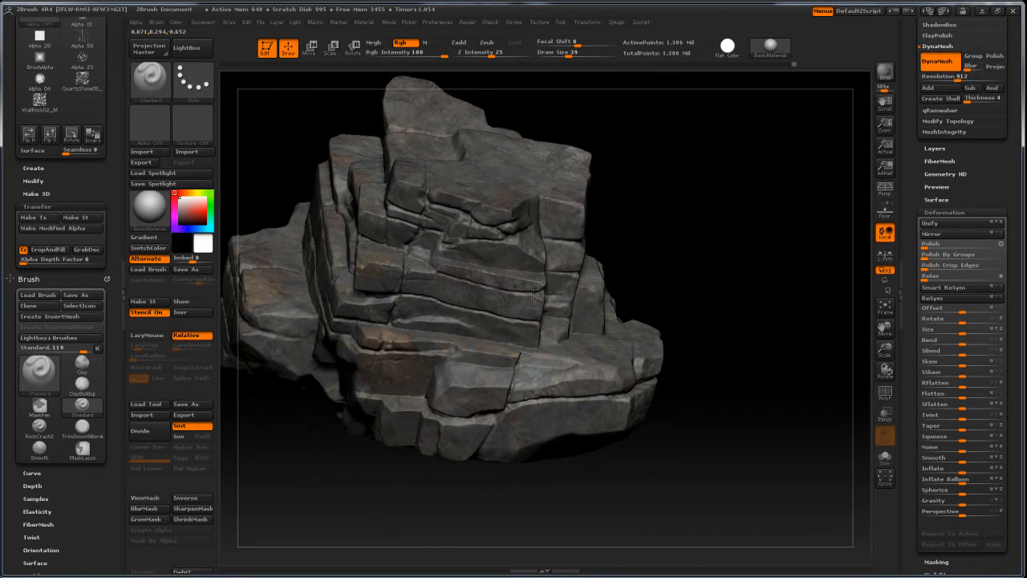
# Step: Paint grey speckled texture onto the lower protruding block and the wide ledge beside it
pyautogui.moveTo(770, 320); pyautogui.dragTo(552, 379)
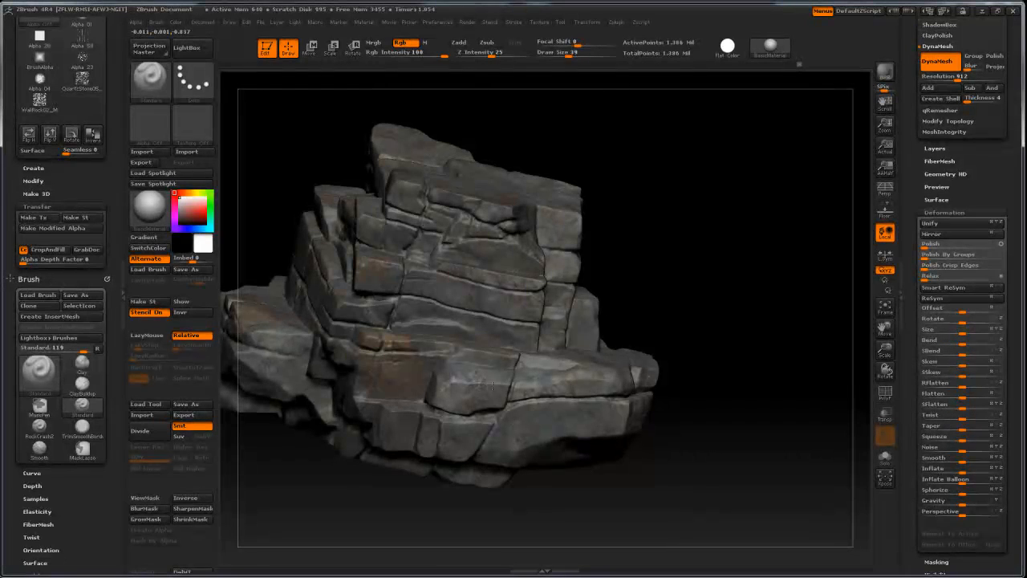
pyautogui.moveTo(735, 285); pyautogui.dragTo(685, 300)
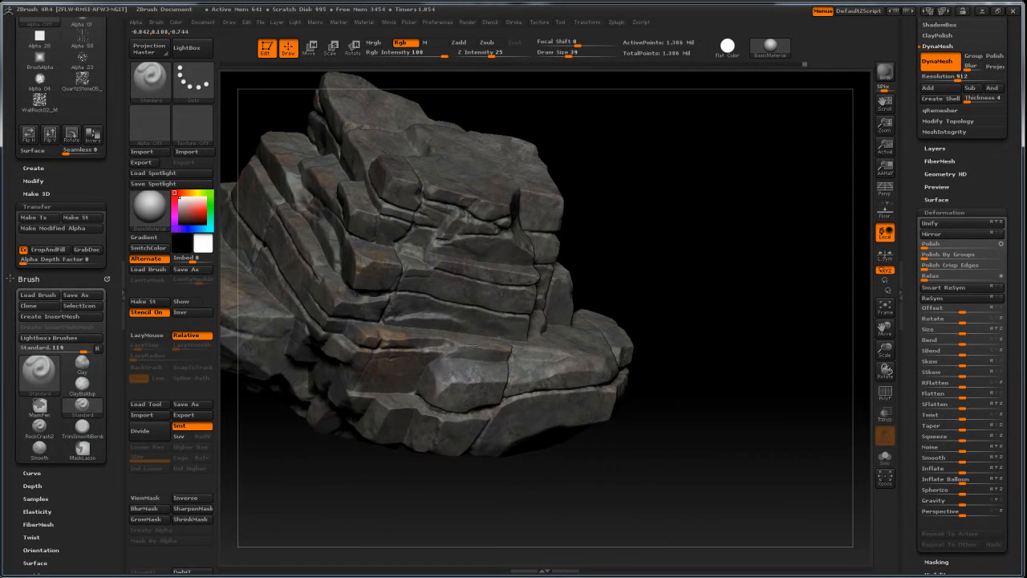
pyautogui.moveTo(761, 302); pyautogui.dragTo(588, 358)
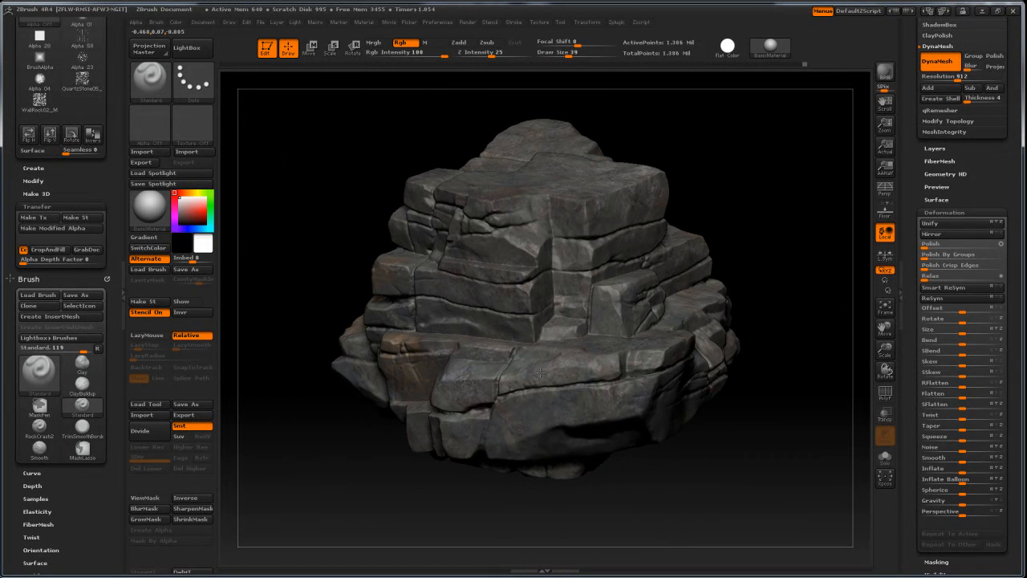
pyautogui.moveTo(742, 317); pyautogui.dragTo(579, 353)
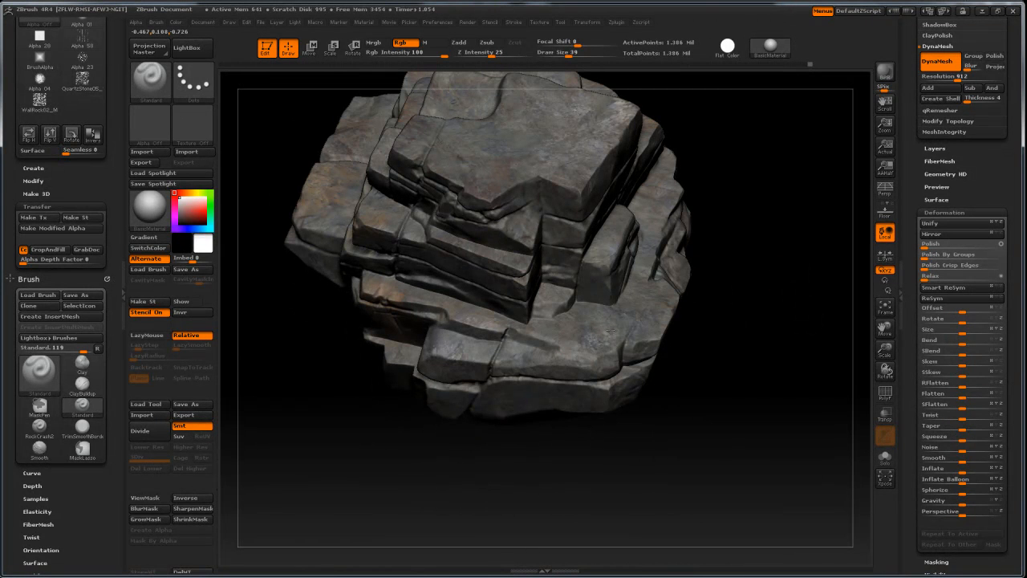
pyautogui.moveTo(747, 321); pyautogui.dragTo(588, 324)
# Step: Paint grey texture over the stepped slabs and stacked lower layers on the rock's remaining sides
pyautogui.moveTo(639, 288); pyautogui.dragTo(756, 240)
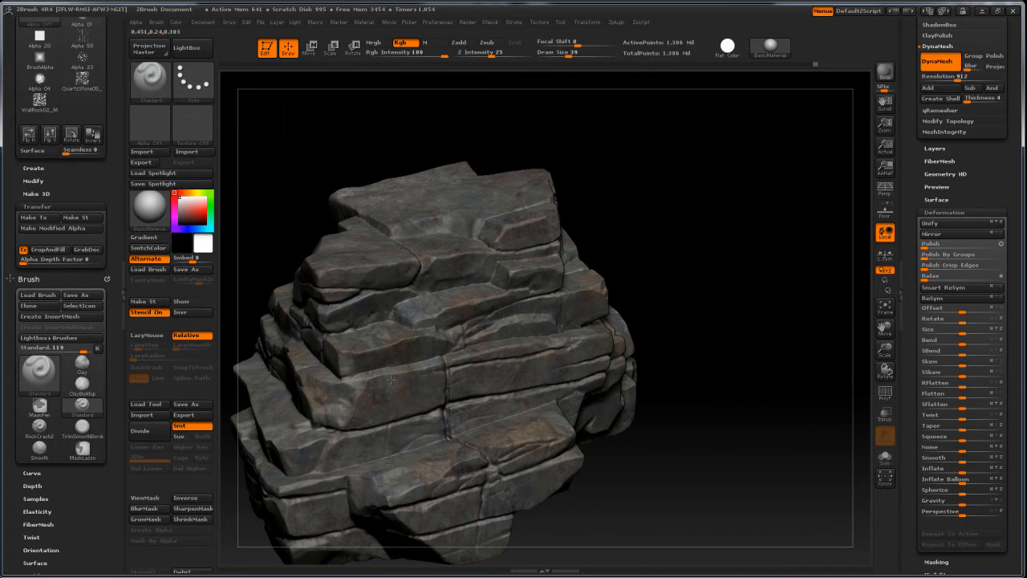
pyautogui.moveTo(664, 297); pyautogui.dragTo(358, 369)
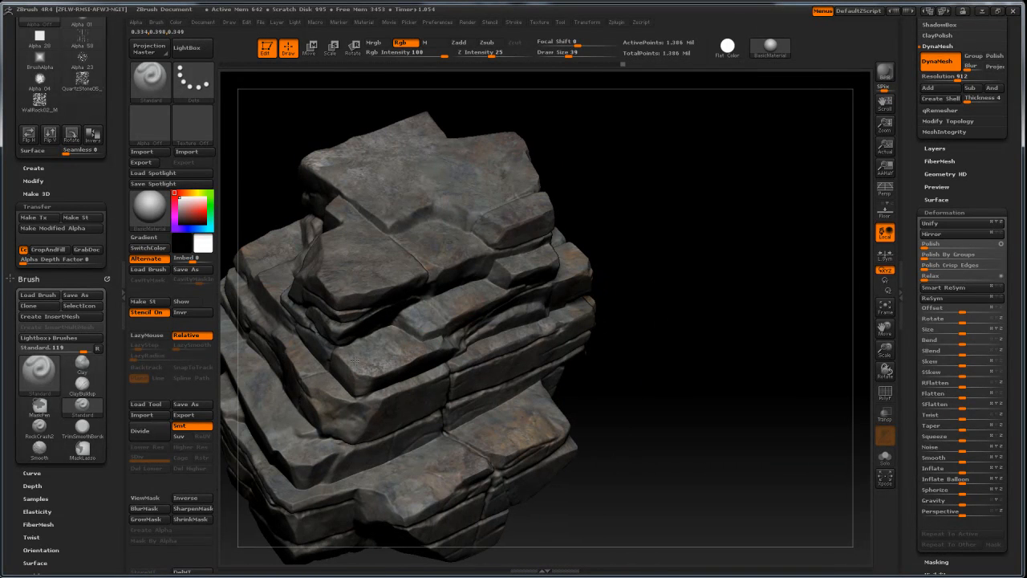
pyautogui.moveTo(606, 265); pyautogui.dragTo(429, 275)
pyautogui.moveTo(666, 283); pyautogui.dragTo(353, 335)
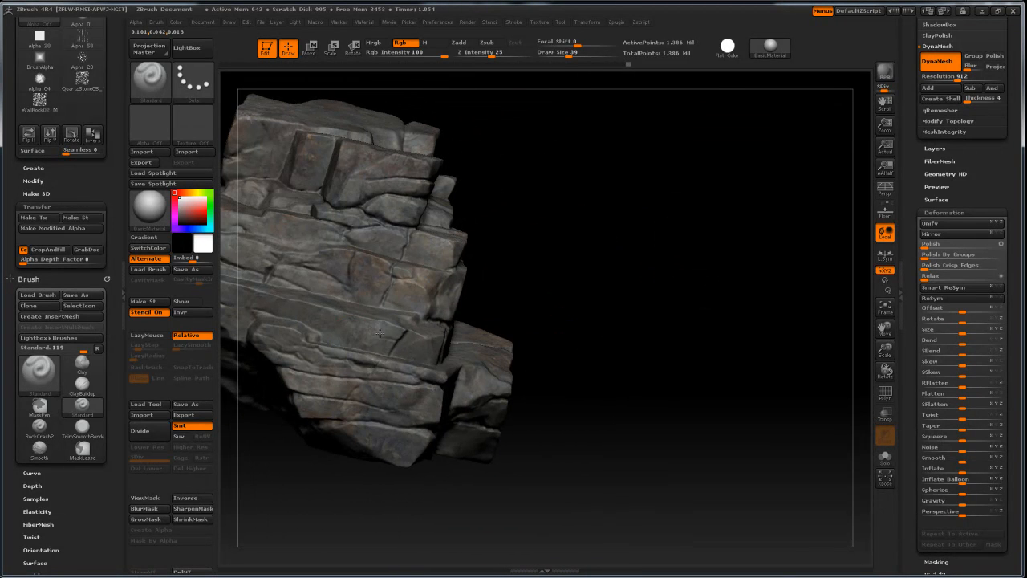
pyautogui.moveTo(556, 291); pyautogui.dragTo(449, 276)
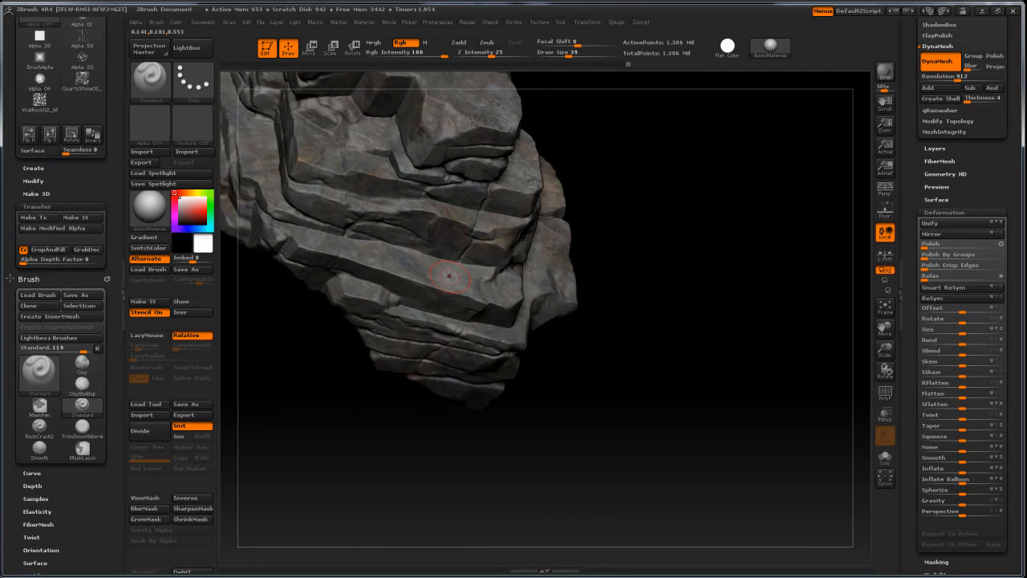
pyautogui.moveTo(658, 286); pyautogui.dragTo(862, 425)
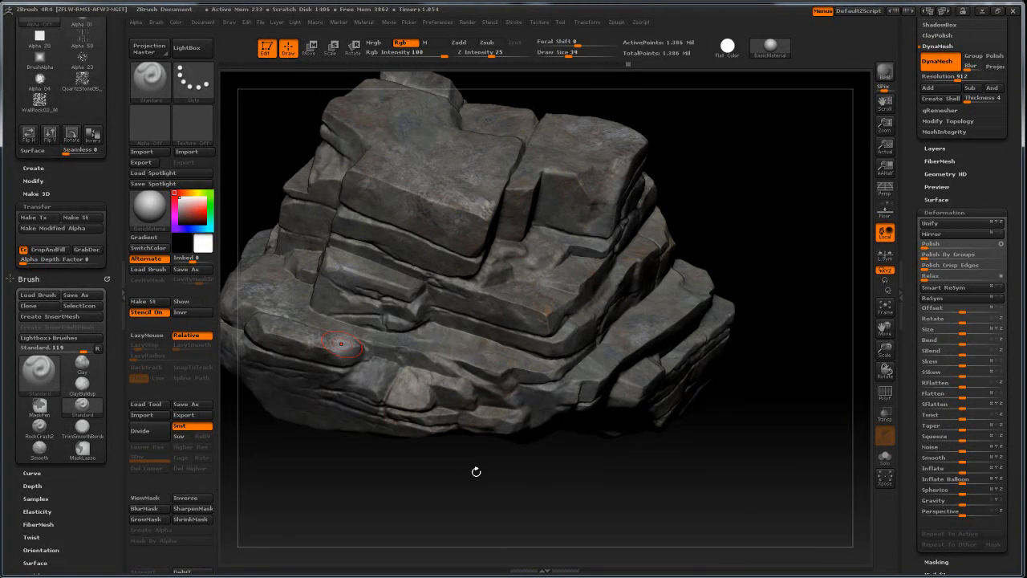
# Step: Paint grey texture through the stencil over the front ledges and layered faces of the rock
pyautogui.moveTo(446, 340); pyautogui.dragTo(433, 323)
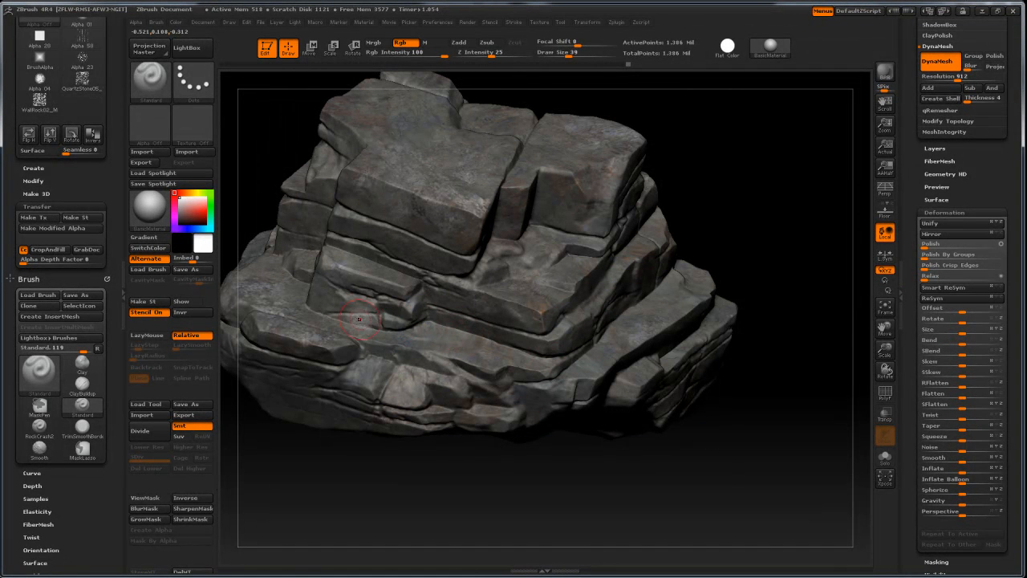
pyautogui.moveTo(558, 472)
pyautogui.mouseDown()
pyautogui.moveTo(550, 491)
pyautogui.moveTo(532, 489)
pyautogui.mouseUp()
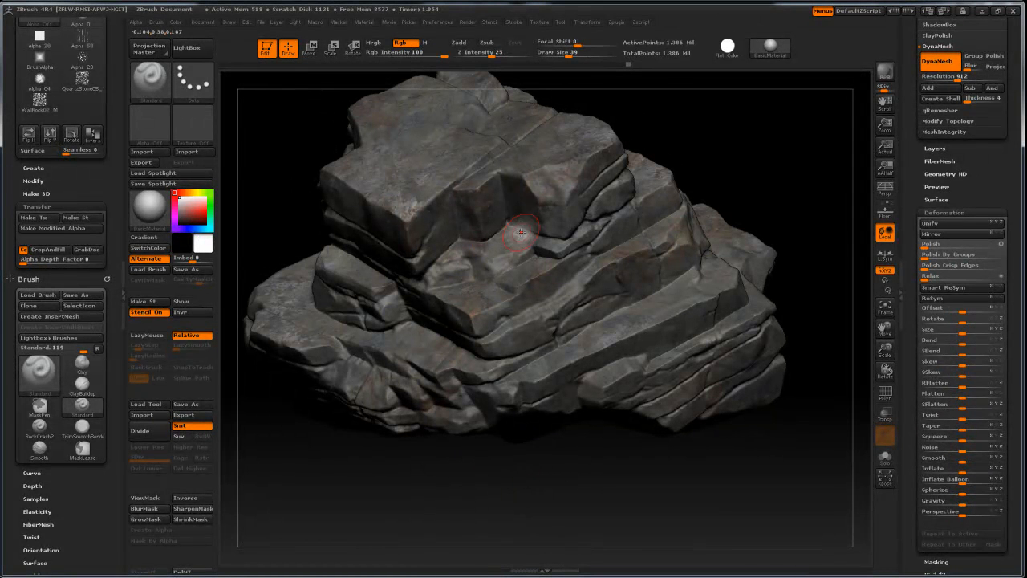
pyautogui.moveTo(518, 490); pyautogui.dragTo(489, 498)
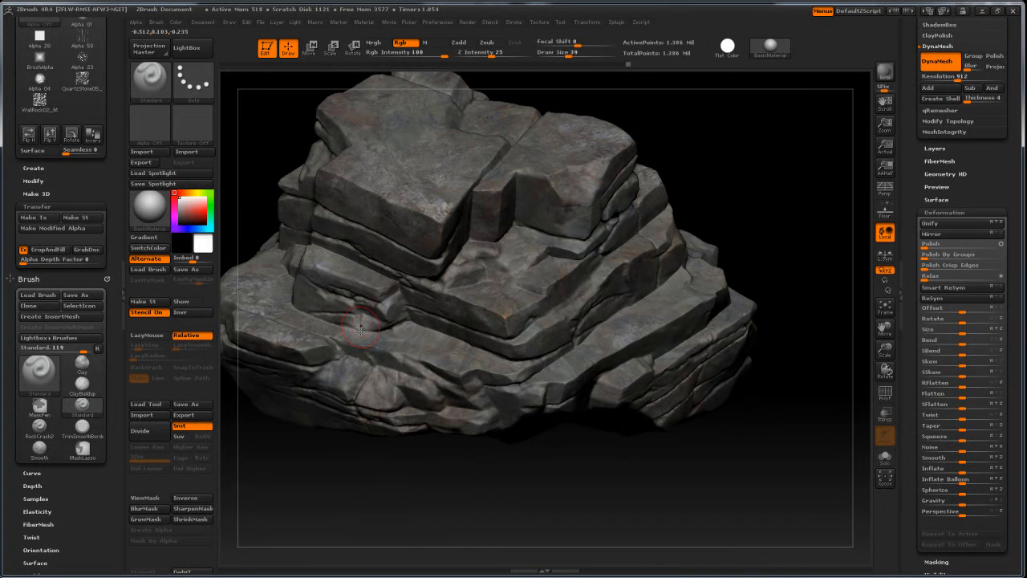
pyautogui.moveTo(441, 491); pyautogui.dragTo(471, 498)
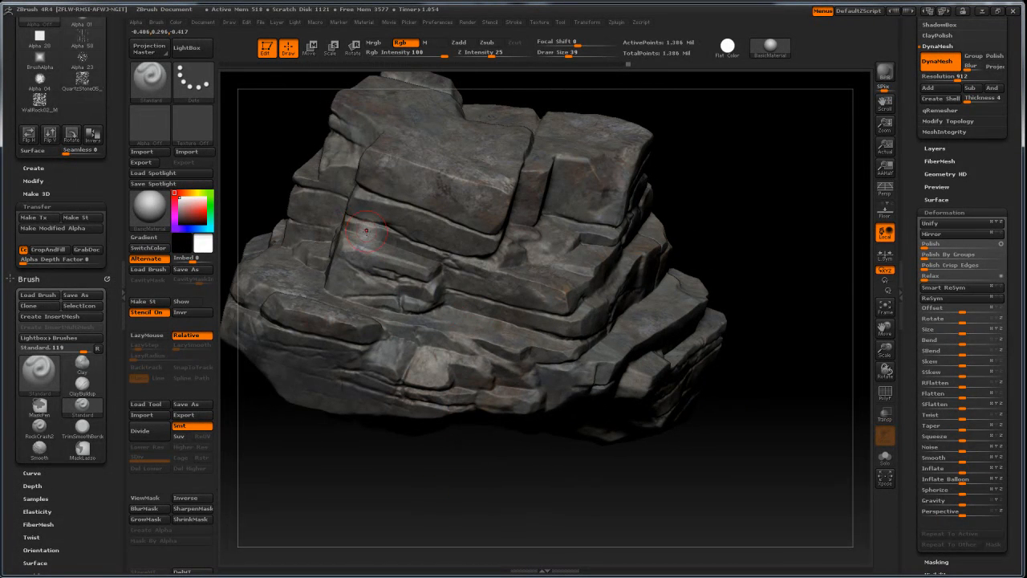
pyautogui.moveTo(415, 486)
pyautogui.mouseDown()
pyautogui.moveTo(488, 479)
pyautogui.moveTo(434, 472)
pyautogui.moveTo(399, 486)
pyautogui.moveTo(407, 465)
pyautogui.moveTo(477, 474)
pyautogui.moveTo(487, 488)
pyautogui.moveTo(493, 459)
pyautogui.mouseUp()
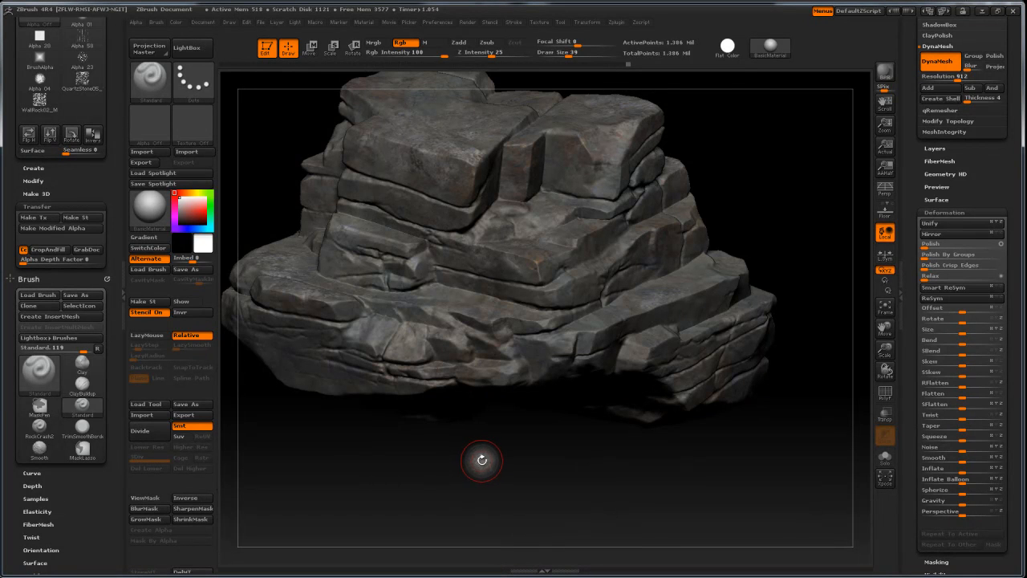
# Step: Make a new stencil from the WallRock02_M alpha, preview it over the rock, hide it and set the brush alpha off
pyautogui.hotkey('shift', 'z')
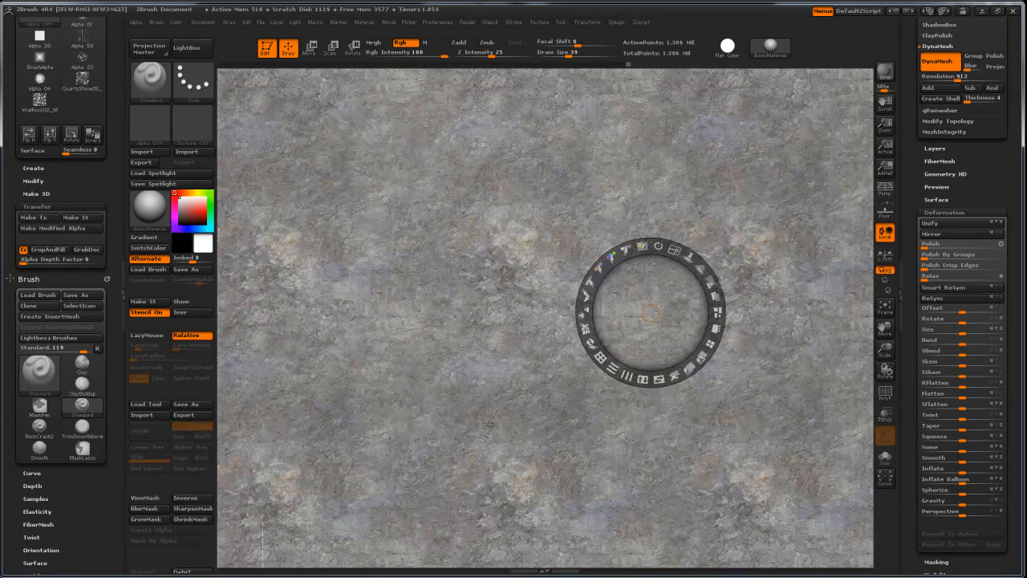
pyautogui.hotkey('shift', 'z')
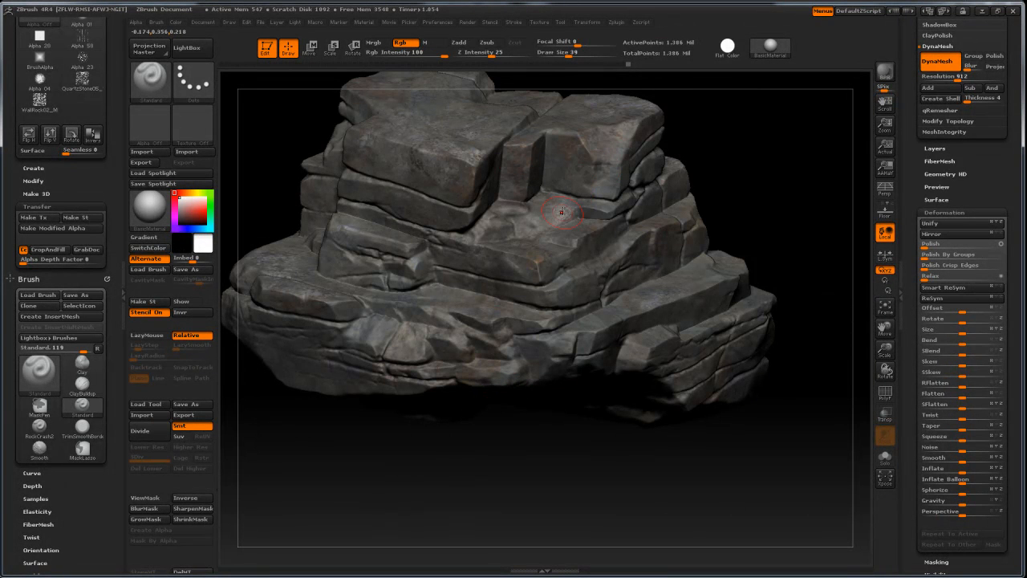
pyautogui.click(148, 135)
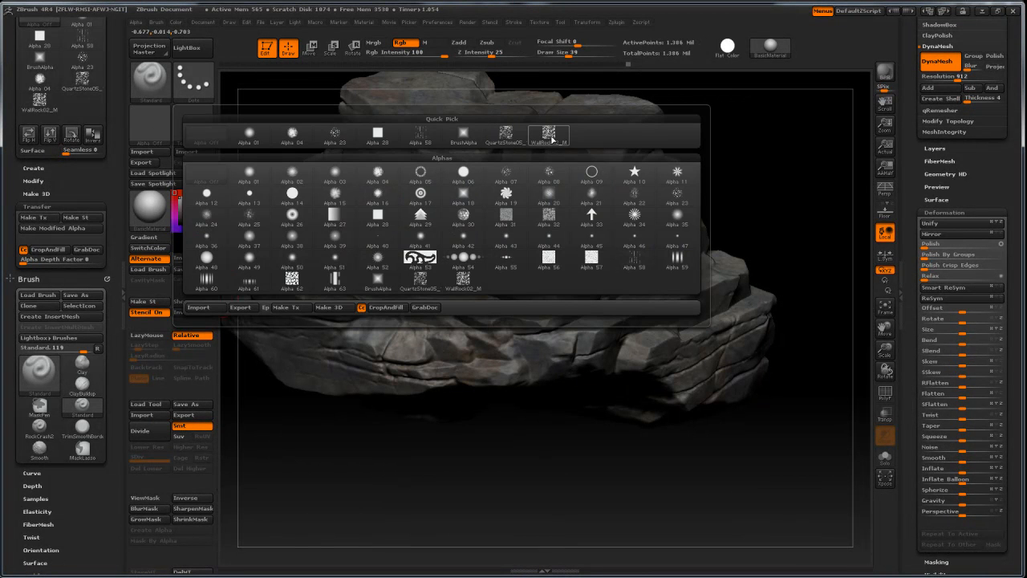
pyautogui.click(550, 137)
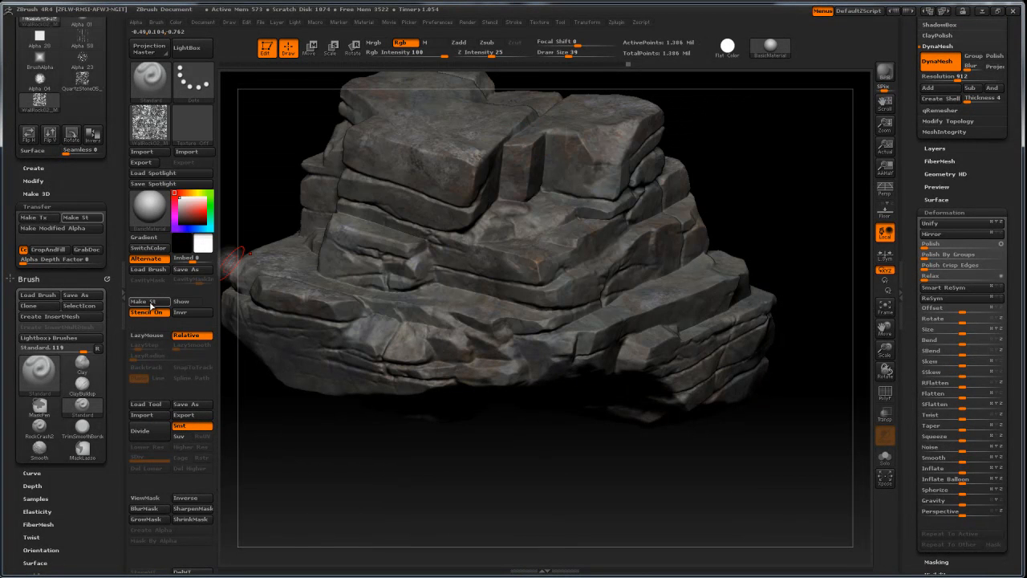
pyautogui.click(181, 302)
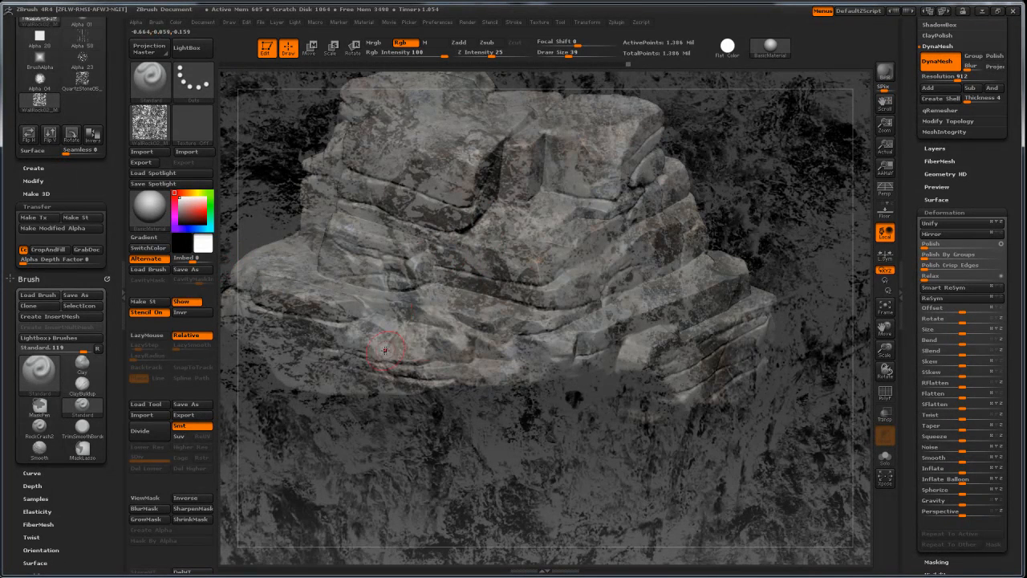
pyautogui.click(185, 302)
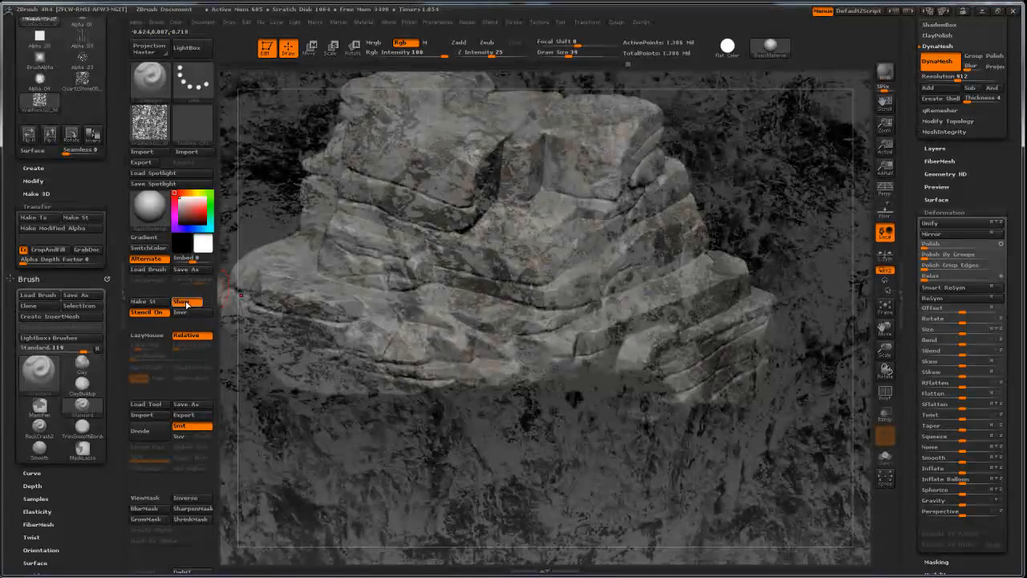
pyautogui.click(185, 302)
pyautogui.click(150, 124)
pyautogui.click(204, 138)
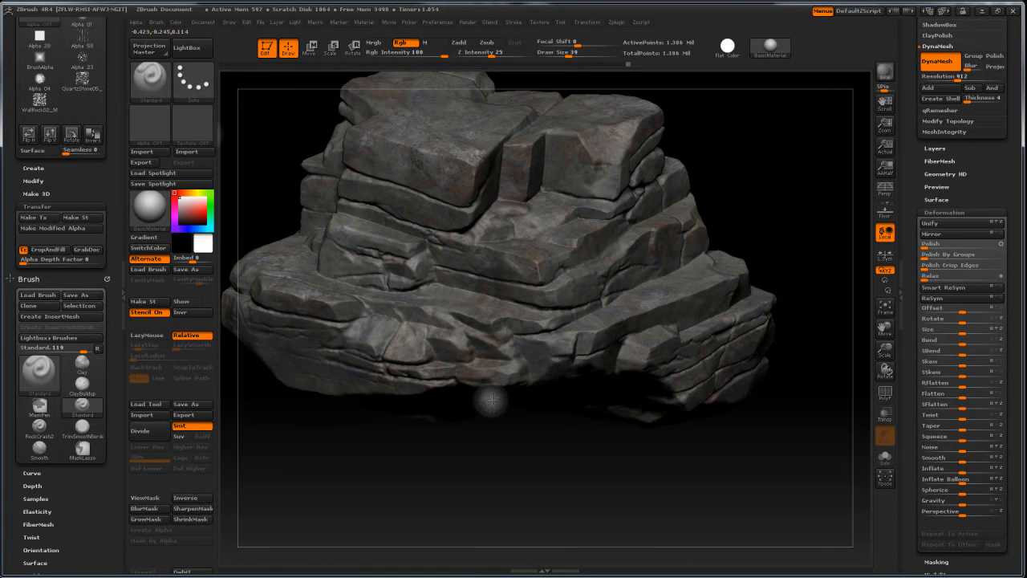
# Step: Swap the grey speckled Spotlight image for the mottled grey-brown rock texture and tile it across the canvas
pyautogui.press('space')
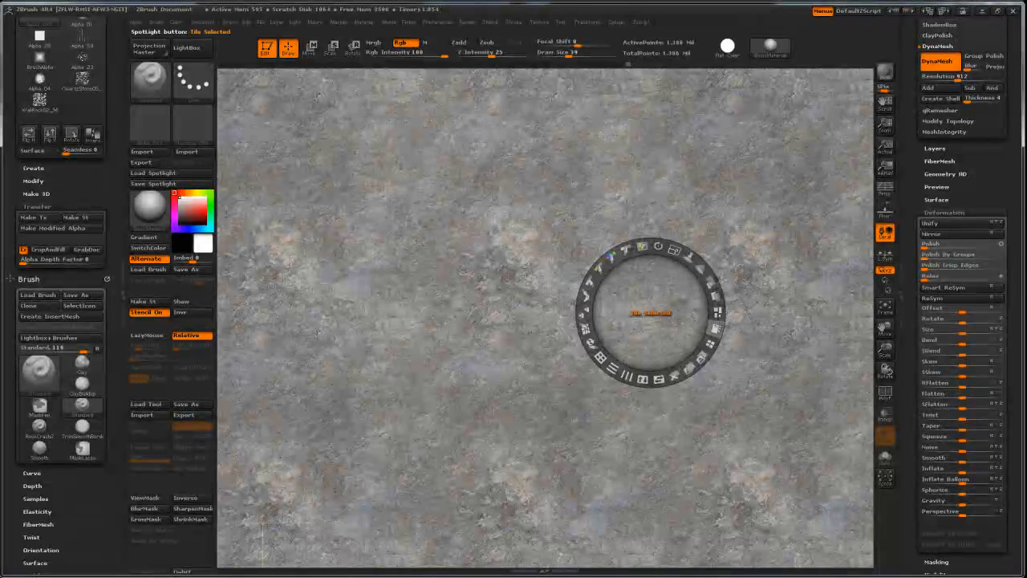
pyautogui.click(715, 328)
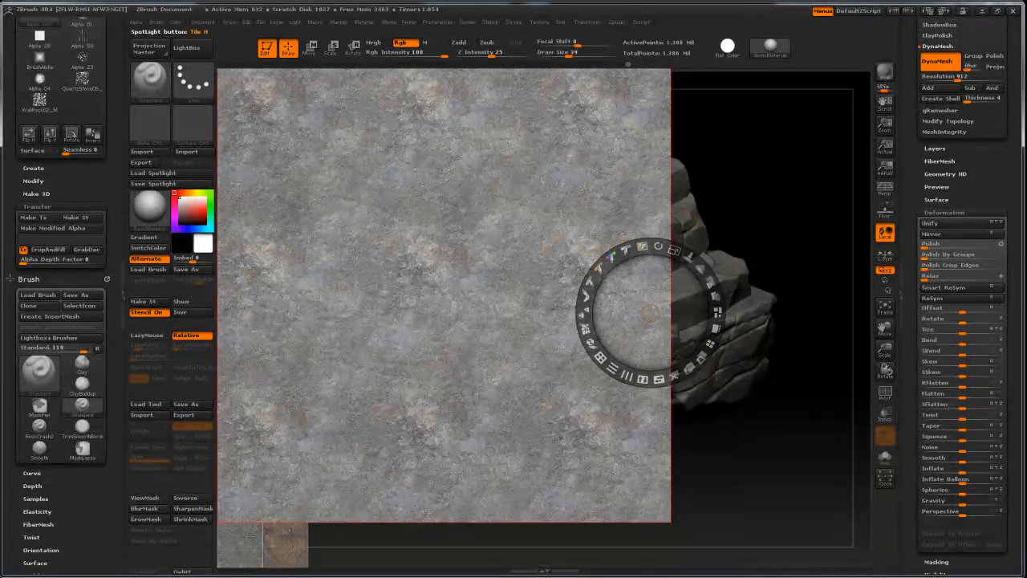
pyautogui.moveTo(648, 313); pyautogui.dragTo(291, 490)
pyautogui.moveTo(237, 552); pyautogui.dragTo(242, 552)
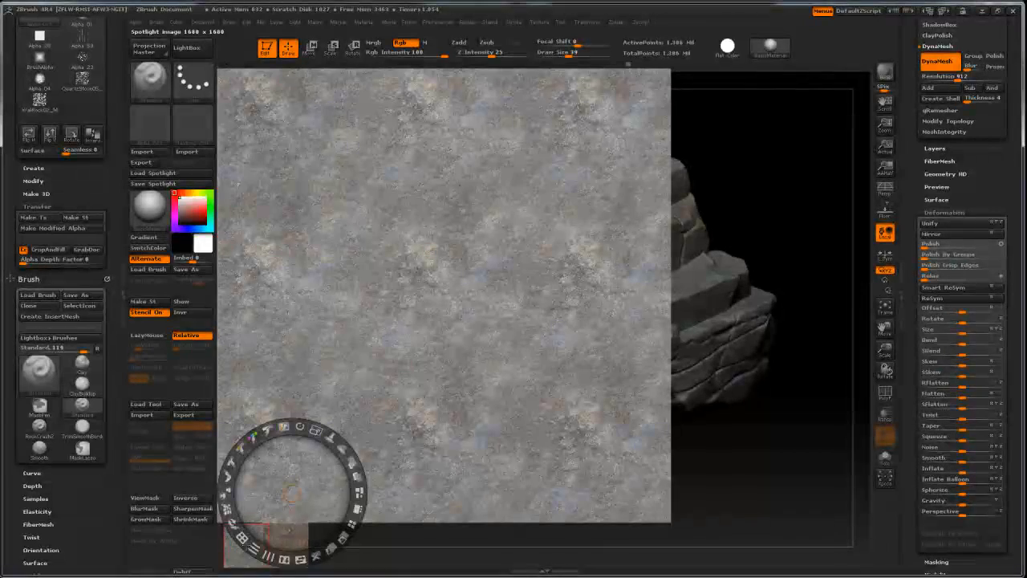
pyautogui.click(358, 507)
pyautogui.moveTo(292, 492); pyautogui.dragTo(388, 398)
pyautogui.moveTo(395, 393); pyautogui.dragTo(494, 412)
pyautogui.moveTo(512, 353); pyautogui.dragTo(536, 367)
pyautogui.moveTo(490, 415); pyautogui.dragTo(485, 383)
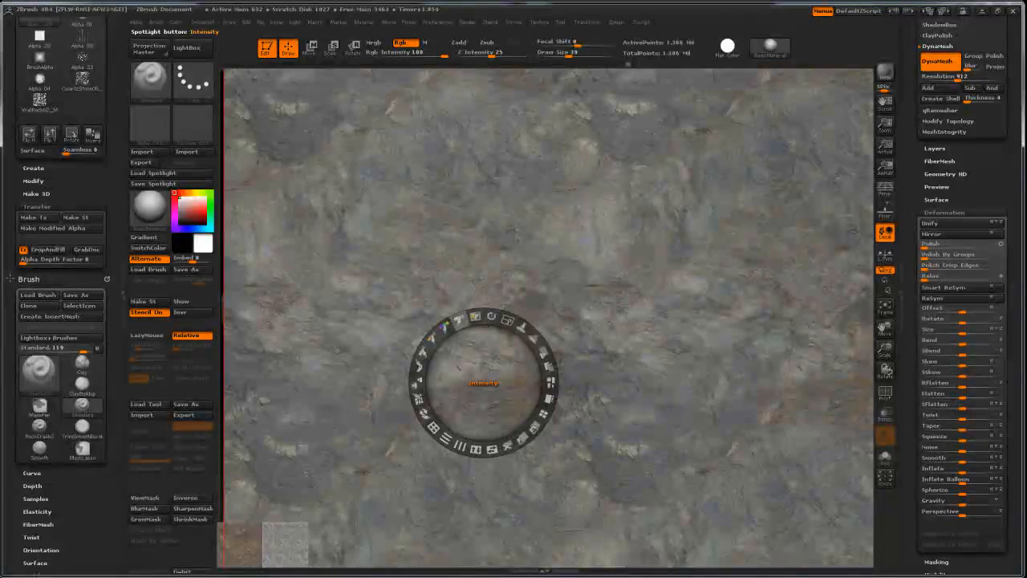
# Step: Try to darken the mottled Spotlight texture strongly with Intensity, and restore the original image
pyautogui.moveTo(459, 320); pyautogui.dragTo(427, 343)
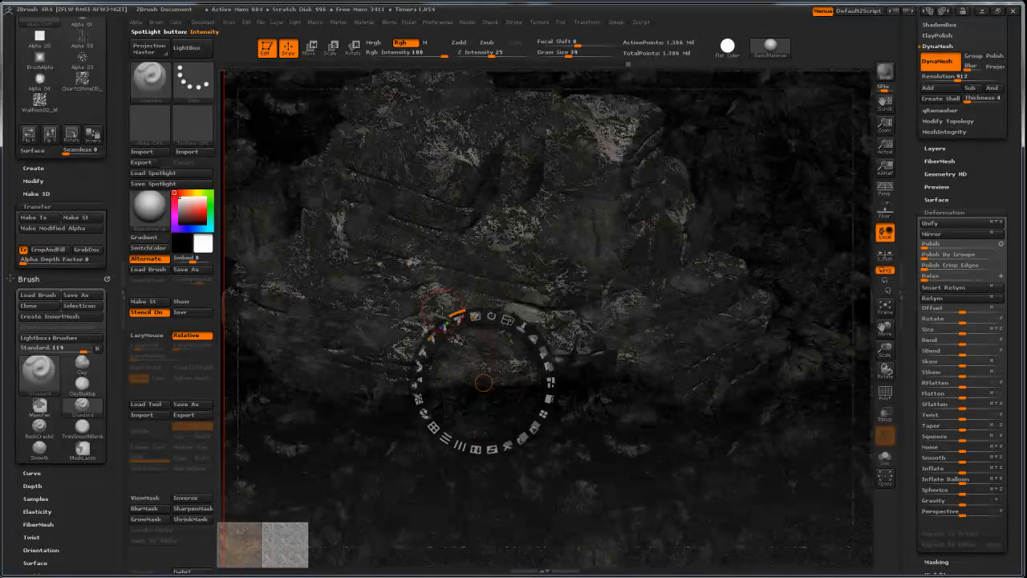
pyautogui.click(454, 315)
pyautogui.moveTo(458, 318)
pyautogui.mouseDown()
pyautogui.moveTo(446, 322)
pyautogui.moveTo(457, 318)
pyautogui.mouseUp()
pyautogui.moveTo(420, 350)
pyautogui.mouseDown()
pyautogui.moveTo(418, 362)
pyautogui.moveTo(421, 351)
pyautogui.moveTo(403, 343)
pyautogui.mouseUp()
pyautogui.click(424, 415)
pyautogui.click(433, 338)
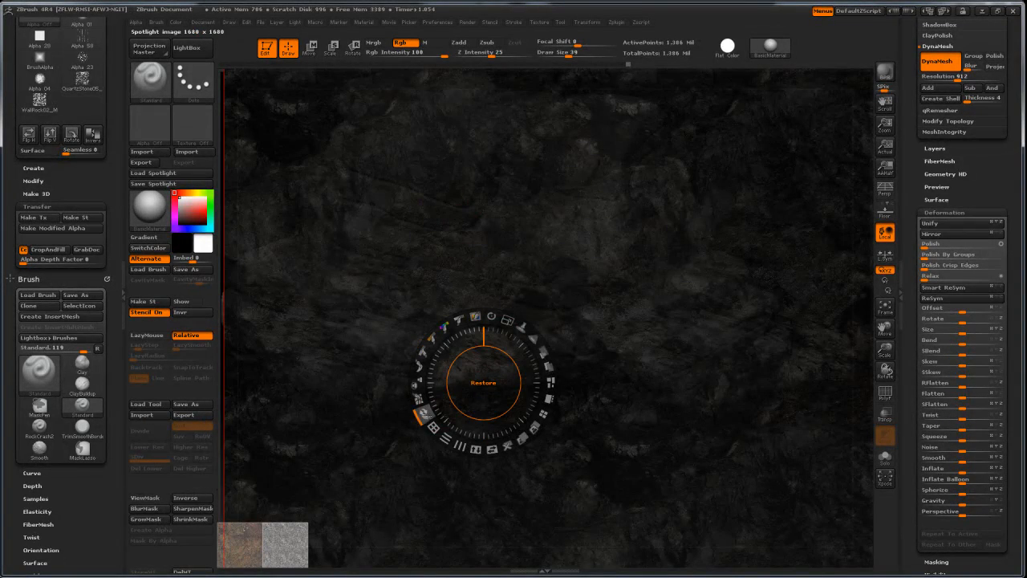
pyautogui.moveTo(423, 415); pyautogui.dragTo(449, 323)
# Step: Darken the mottled Spotlight texture moderately with Intensity and hide the Spotlight overlay for painting
pyautogui.click(459, 322)
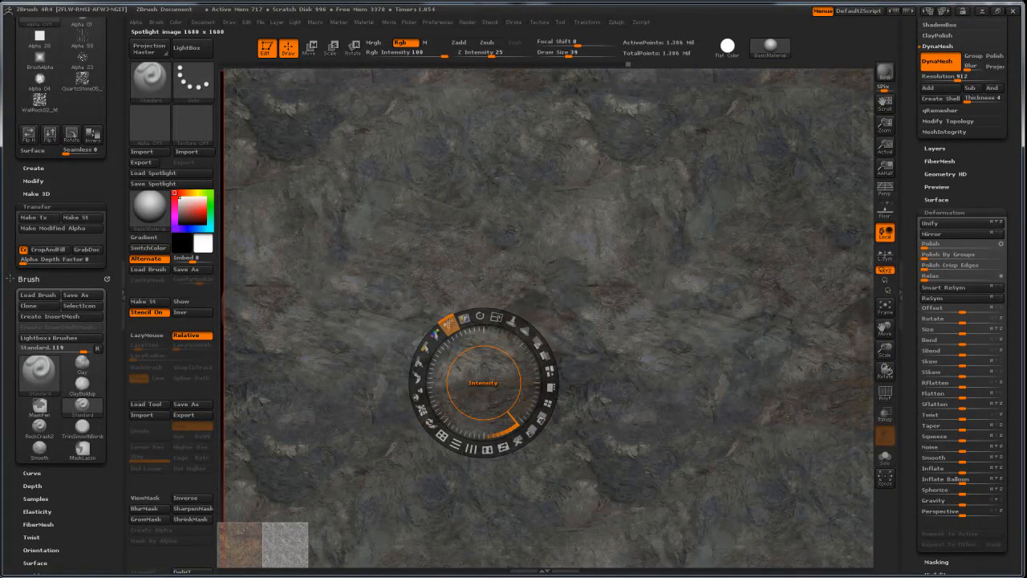
pyautogui.moveTo(434, 338); pyautogui.dragTo(421, 351)
pyautogui.click(474, 316)
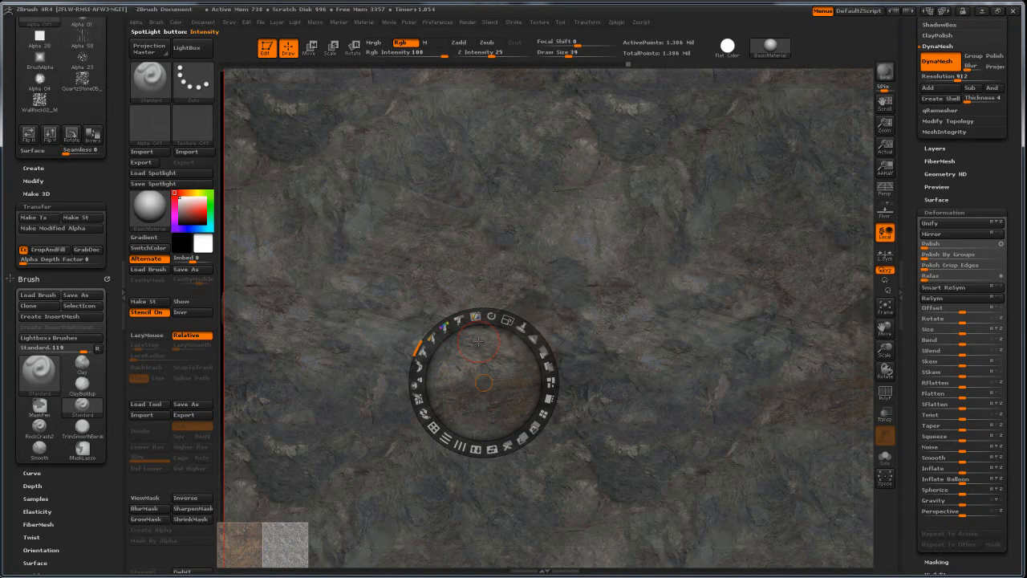
pyautogui.hotkey('shift', 'z')
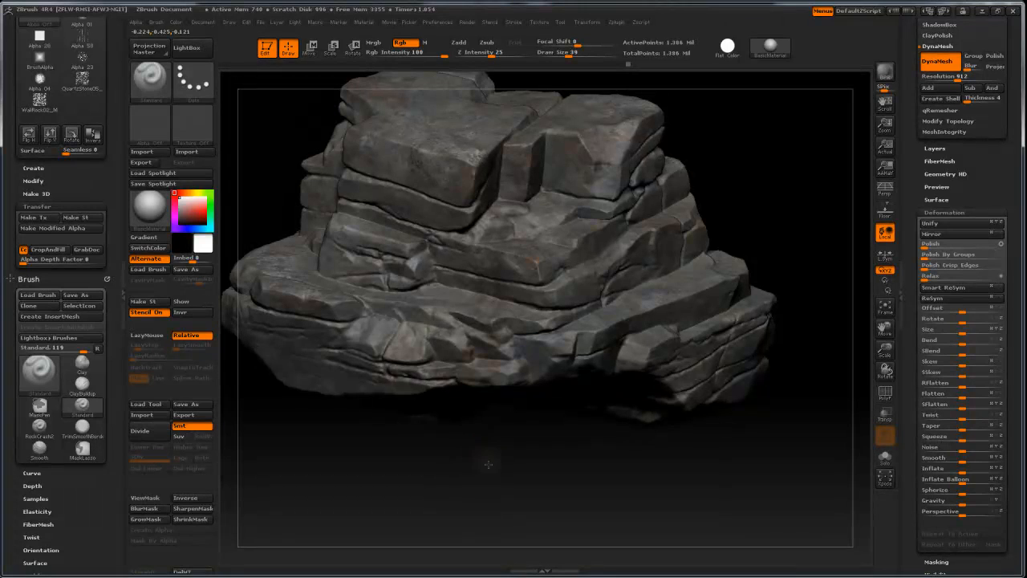
# Step: Paint the darkened mottled texture through the stencil onto the front ledges and the stepped layers beside the protruding block
pyautogui.moveTo(488, 464); pyautogui.dragTo(493, 468)
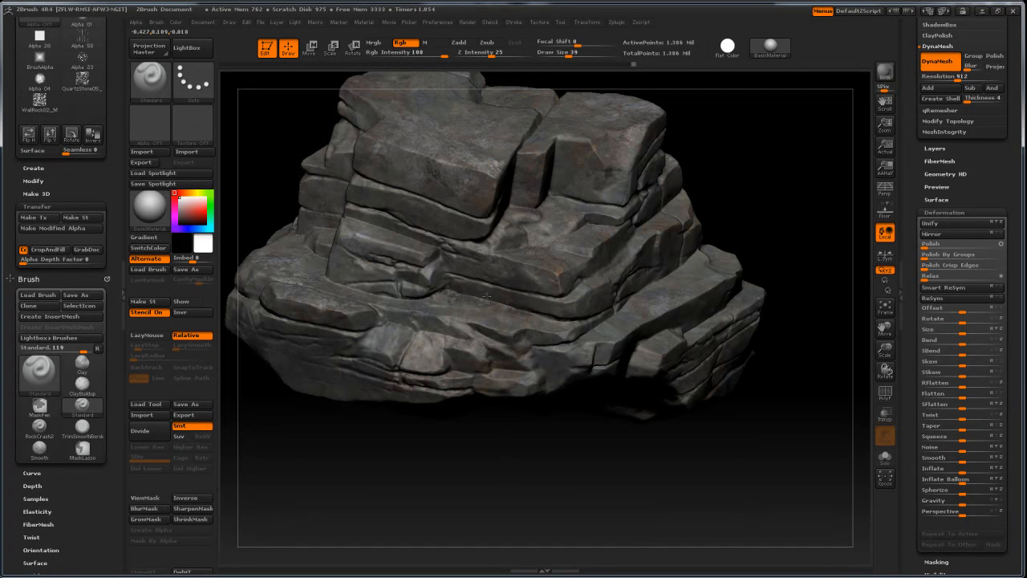
pyautogui.moveTo(534, 443); pyautogui.dragTo(532, 499)
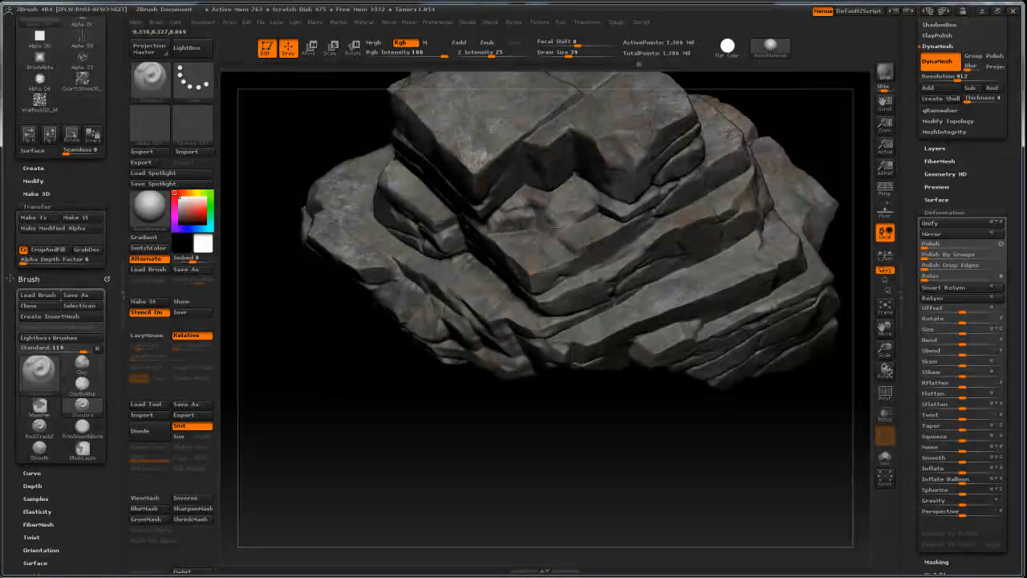
pyautogui.moveTo(545, 463); pyautogui.dragTo(794, 353)
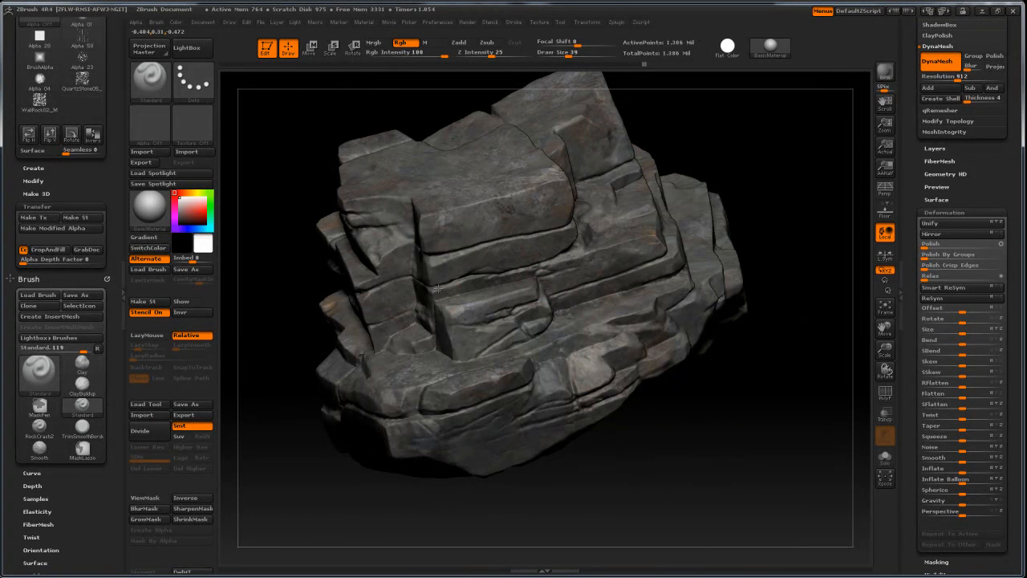
pyautogui.moveTo(772, 201); pyautogui.dragTo(513, 262)
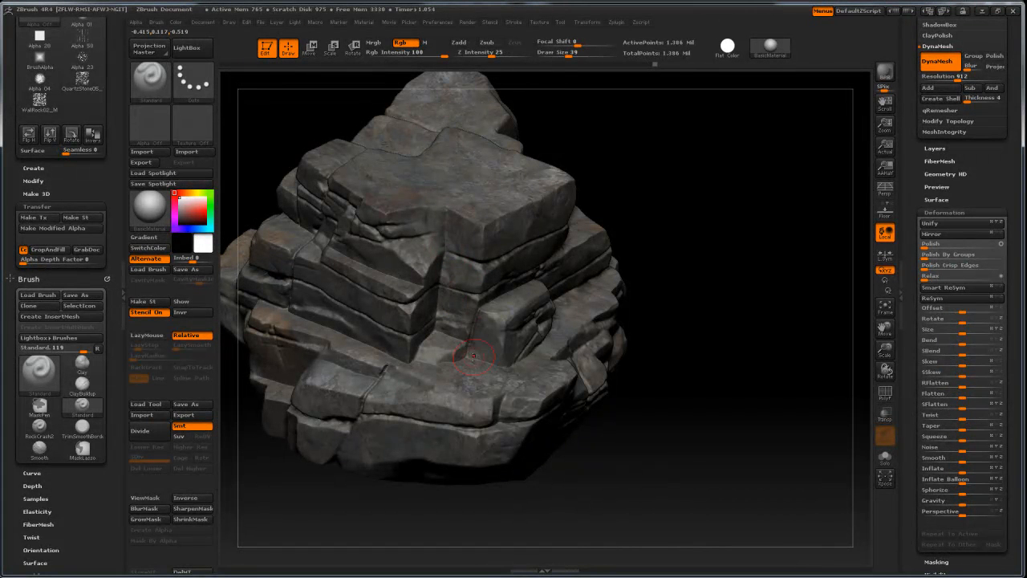
# Step: Paint the darkened texture over the narrow end of the rock, covering its wide lower ledge and stacked side layers
pyautogui.moveTo(692, 328); pyautogui.dragTo(656, 305)
pyautogui.keyDown('alt'); pyautogui.moveTo(729, 360); pyautogui.dragTo(851, 327); pyautogui.keyUp('alt')
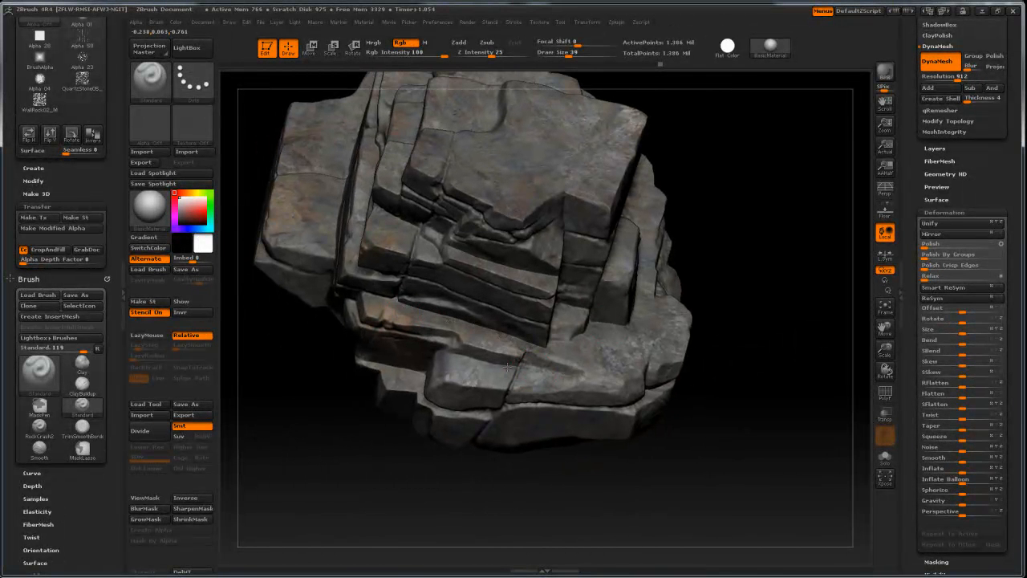
pyautogui.moveTo(354, 474); pyautogui.dragTo(461, 357)
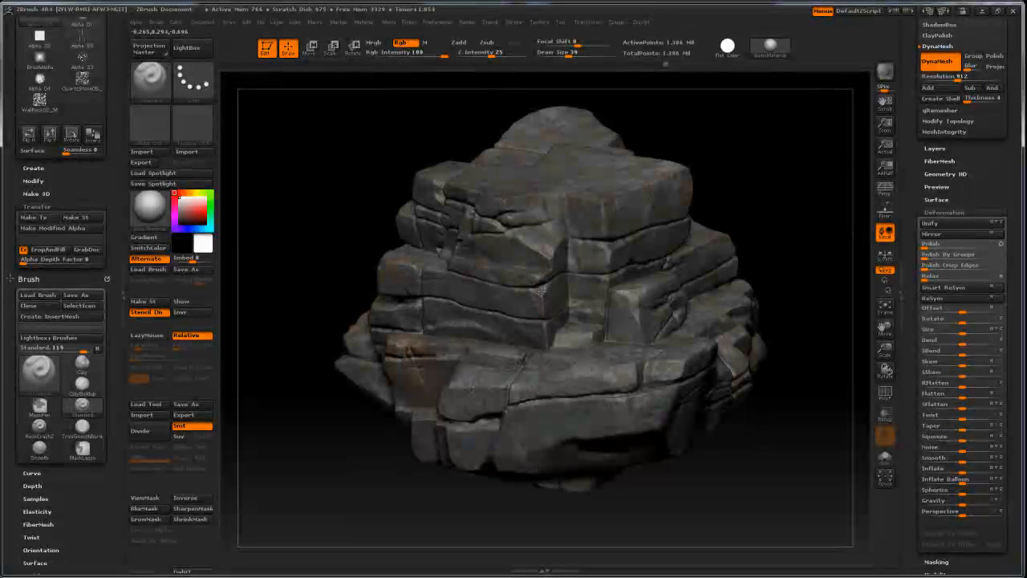
pyautogui.moveTo(316, 385); pyautogui.dragTo(450, 358)
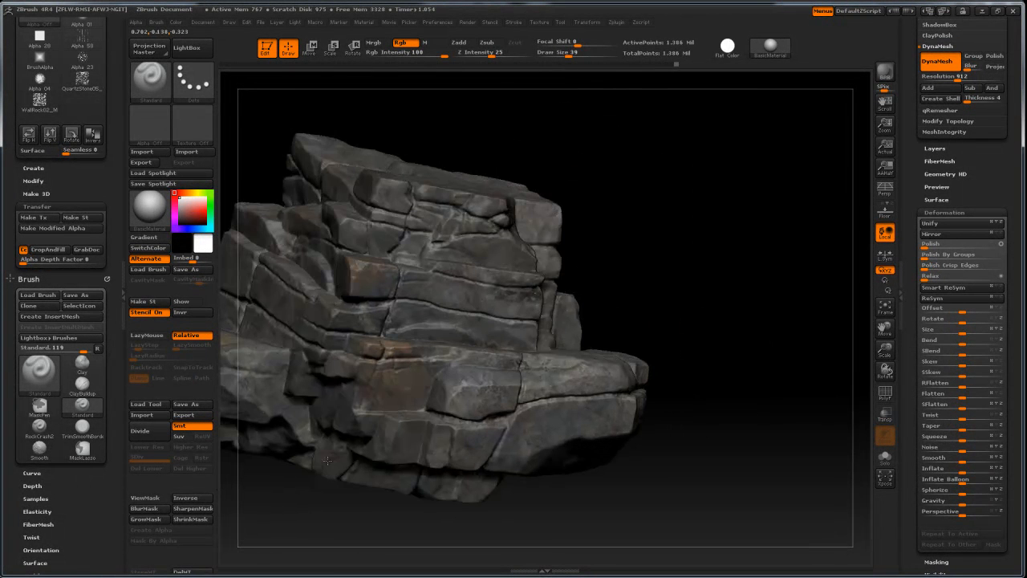
pyautogui.moveTo(690, 270); pyautogui.dragTo(643, 280)
# Step: Paint the darkened texture along the back of the rock, over its stepped slabs and cracked lower block
pyautogui.moveTo(735, 219); pyautogui.dragTo(409, 247)
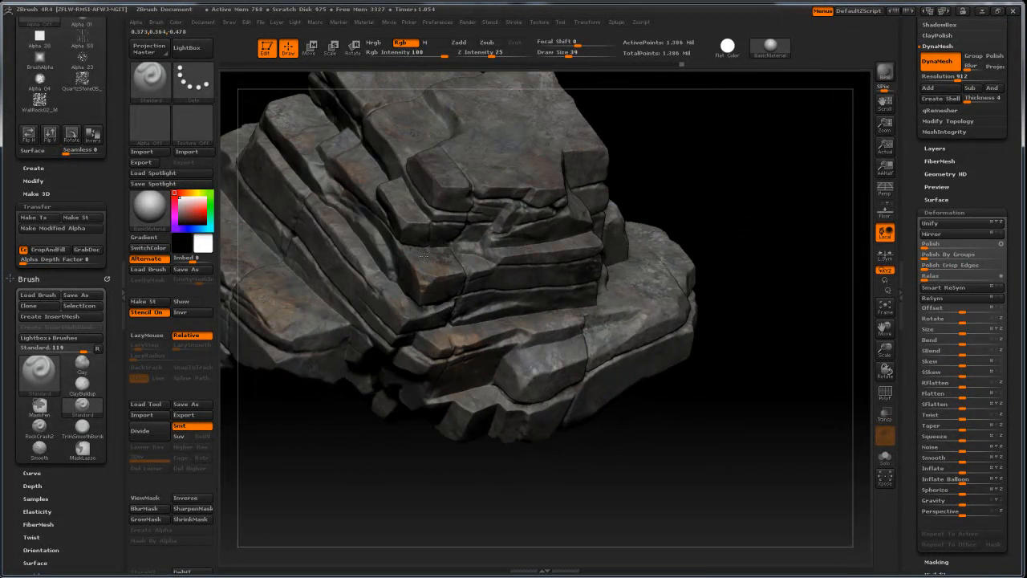
pyautogui.moveTo(722, 200); pyautogui.dragTo(597, 289)
pyautogui.moveTo(767, 216); pyautogui.dragTo(754, 261)
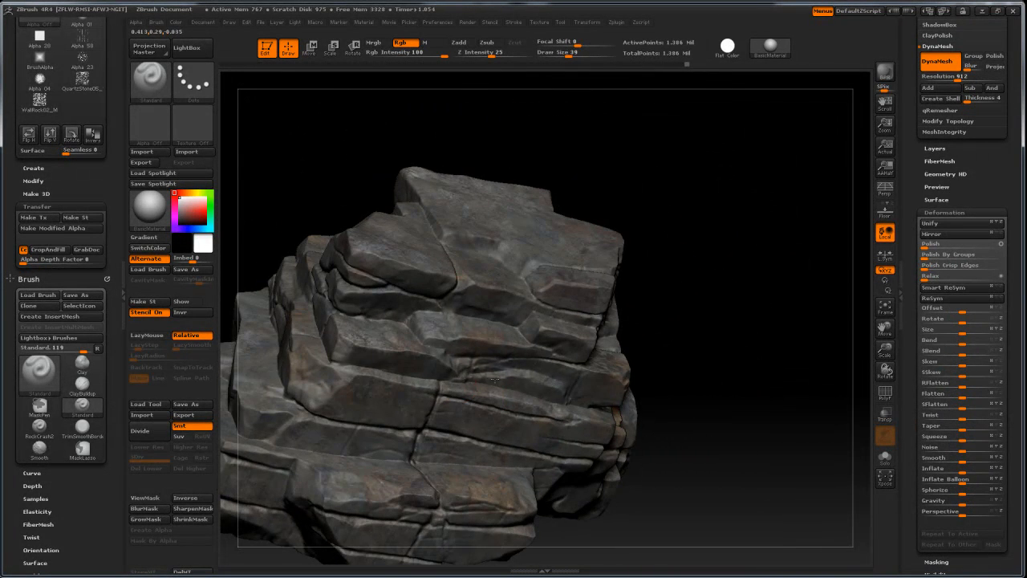
pyautogui.moveTo(686, 372); pyautogui.dragTo(476, 271)
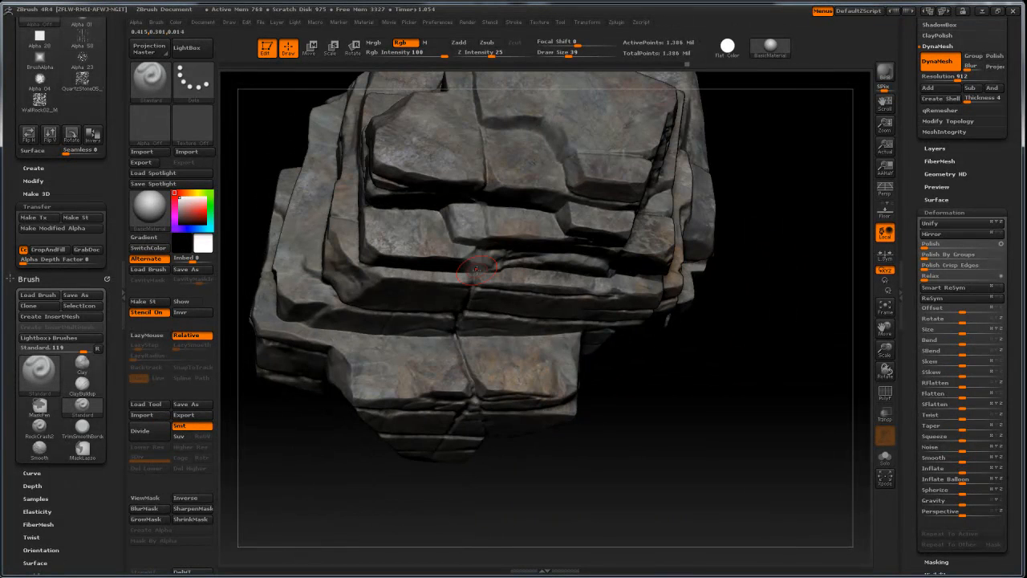
pyautogui.moveTo(602, 409); pyautogui.dragTo(316, 458)
pyautogui.moveTo(663, 473); pyautogui.dragTo(687, 389)
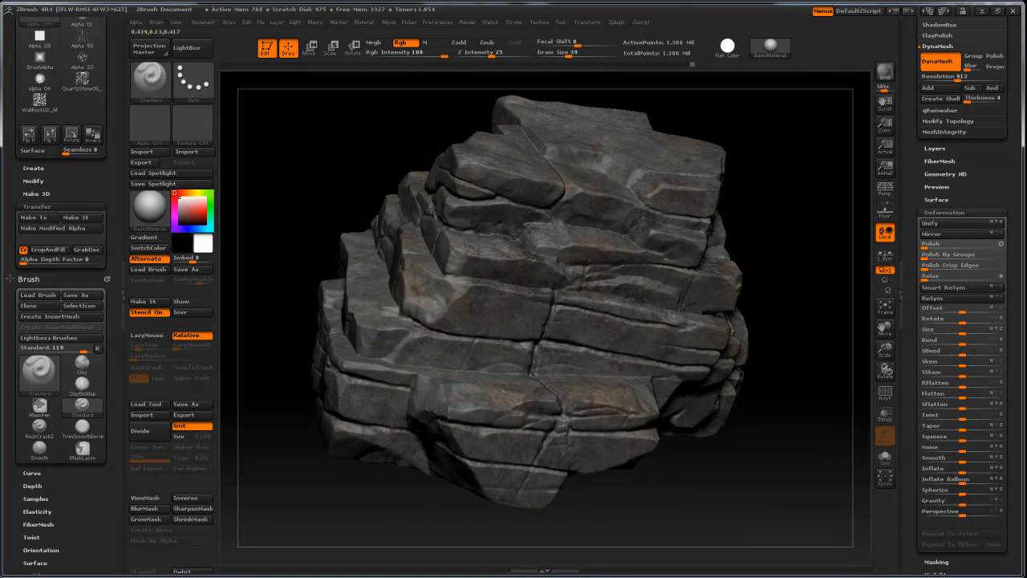
# Step: Paint the darkened texture over the remaining back slabs and around to the layered ledges at the opposite end
pyautogui.moveTo(763, 463); pyautogui.dragTo(734, 401)
pyautogui.moveTo(743, 449); pyautogui.dragTo(613, 368)
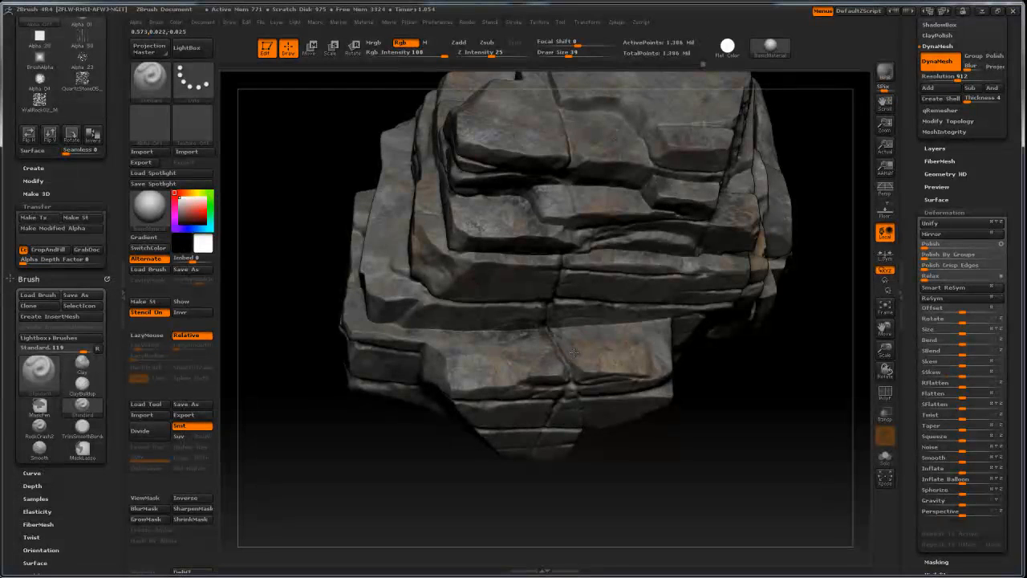
pyautogui.moveTo(716, 463); pyautogui.dragTo(580, 325)
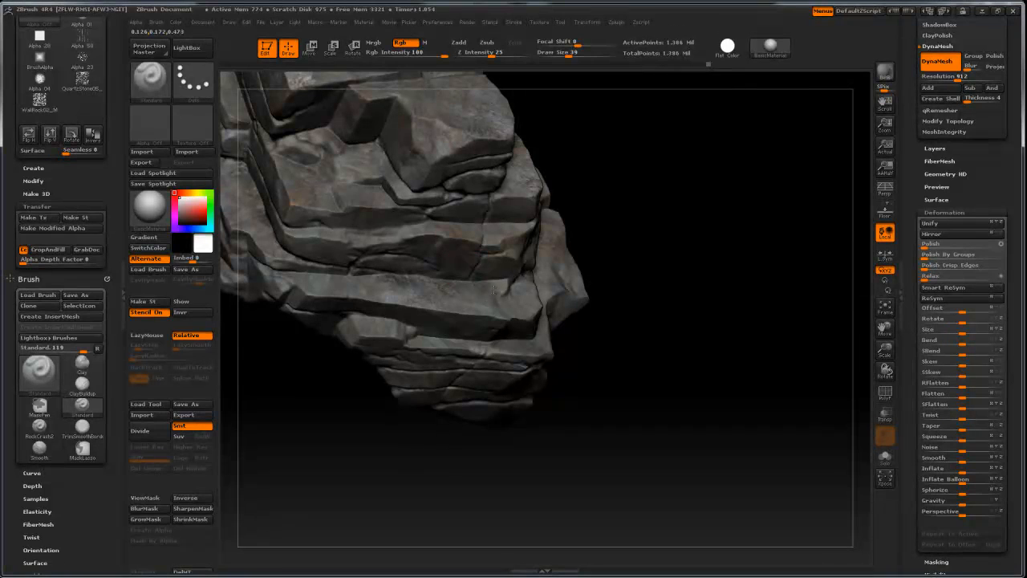
pyautogui.moveTo(700, 303); pyautogui.dragTo(428, 278)
pyautogui.moveTo(307, 401); pyautogui.dragTo(427, 276)
pyautogui.moveTo(400, 425); pyautogui.dragTo(434, 301)
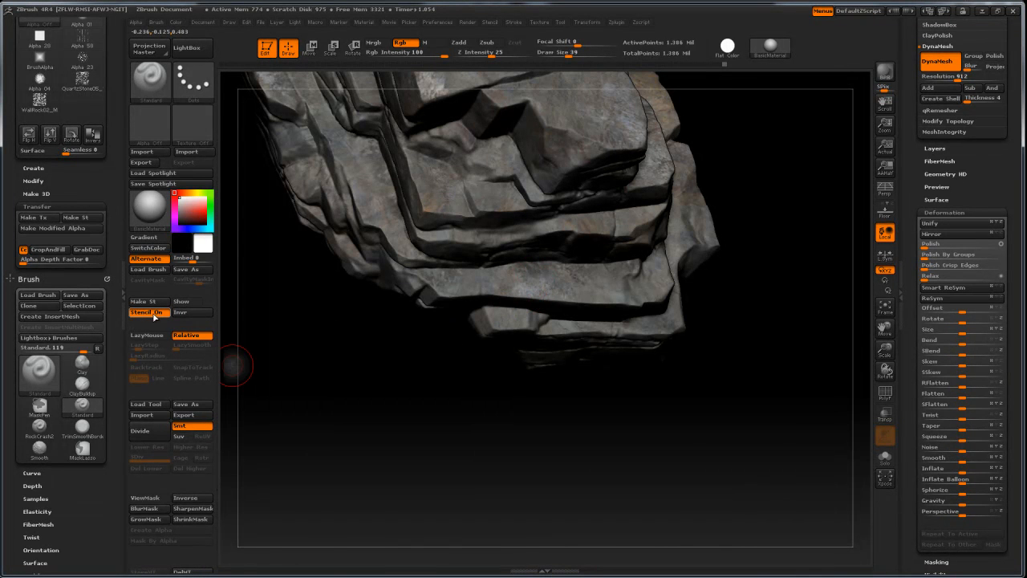
# Step: Invert the active stencil's mottled pattern, showing it over the rock only while making the change
pyautogui.click(182, 303)
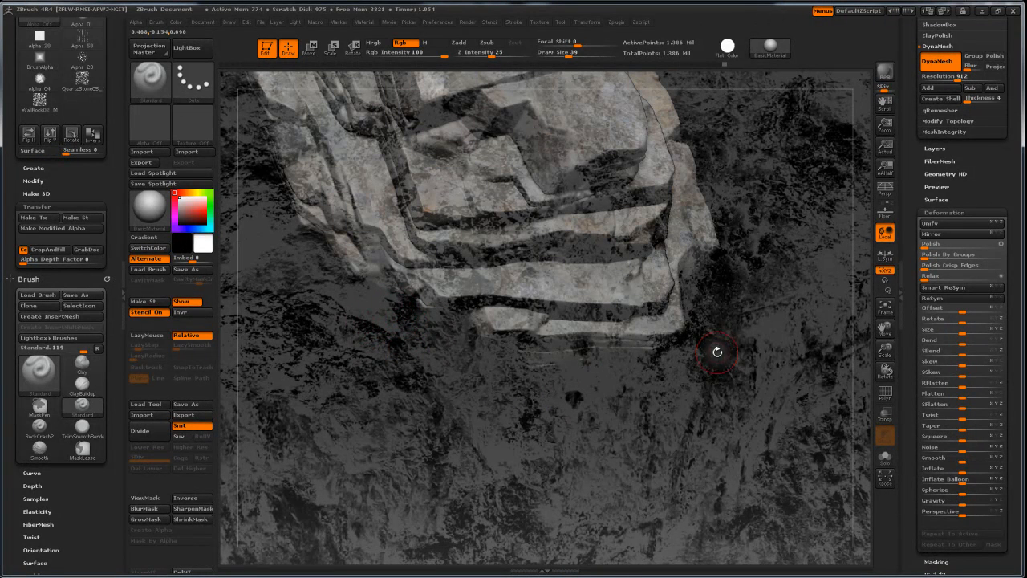
pyautogui.click(186, 314)
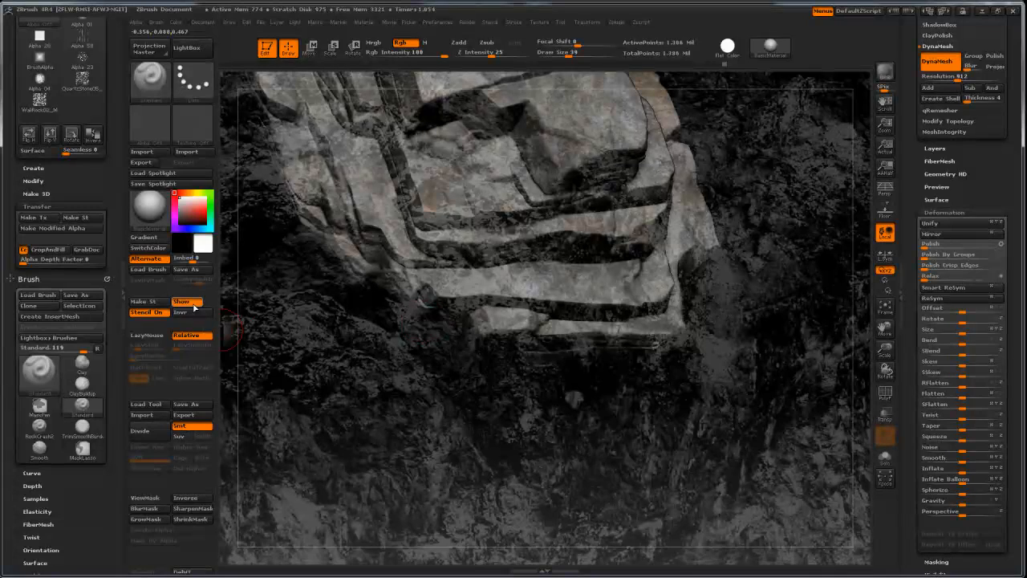
pyautogui.click(183, 301)
# Step: Paint the darkened texture through the inverted stencil over the long upper slabs, front ledges and protruding side block
pyautogui.moveTo(421, 445)
pyautogui.mouseDown()
pyautogui.moveTo(401, 433)
pyautogui.moveTo(425, 466)
pyautogui.moveTo(405, 465)
pyautogui.moveTo(714, 295)
pyautogui.moveTo(746, 317)
pyautogui.moveTo(546, 322)
pyautogui.moveTo(361, 174)
pyautogui.mouseUp()
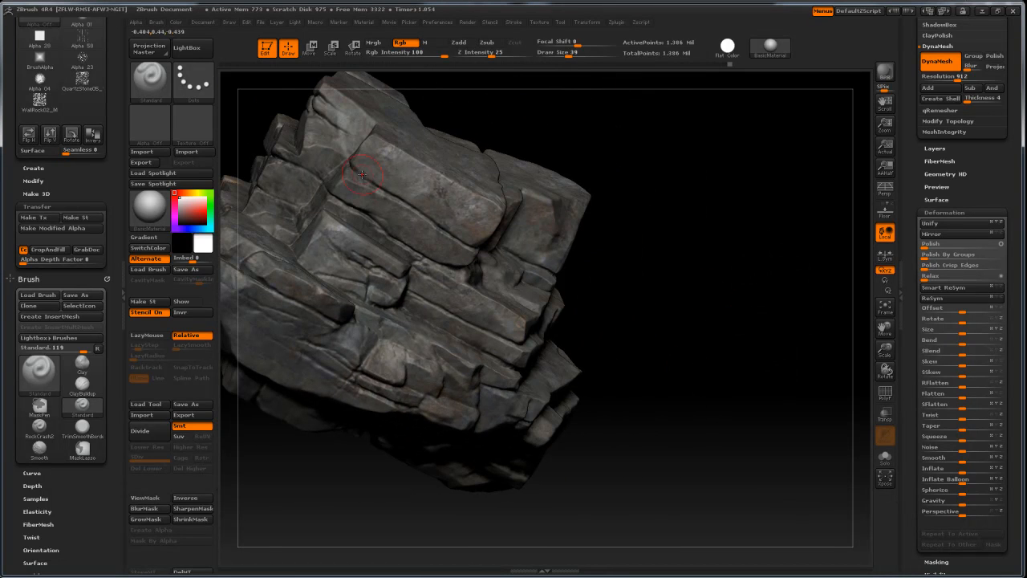
pyautogui.moveTo(658, 332); pyautogui.dragTo(484, 337)
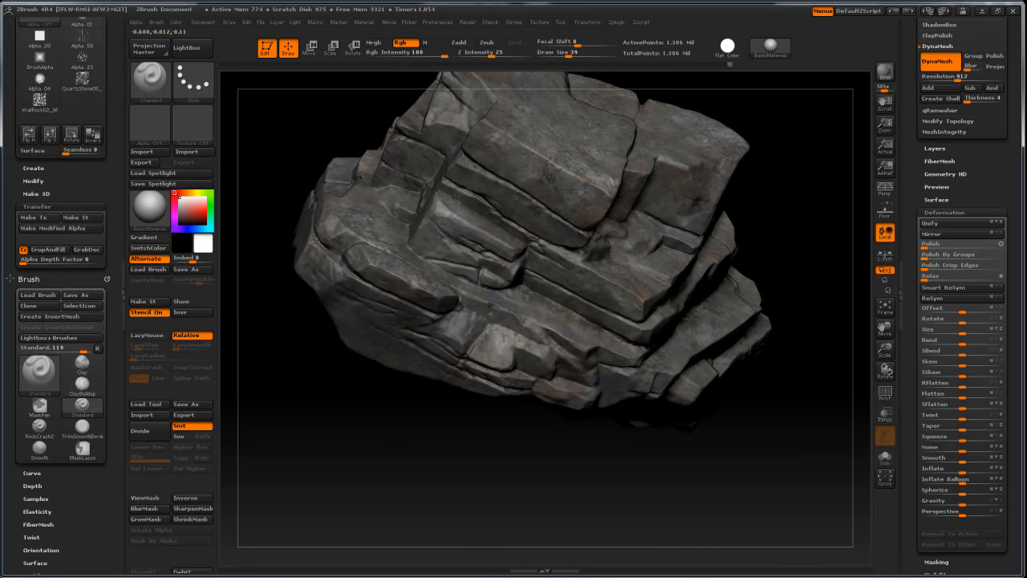
pyautogui.moveTo(437, 437); pyautogui.dragTo(565, 325)
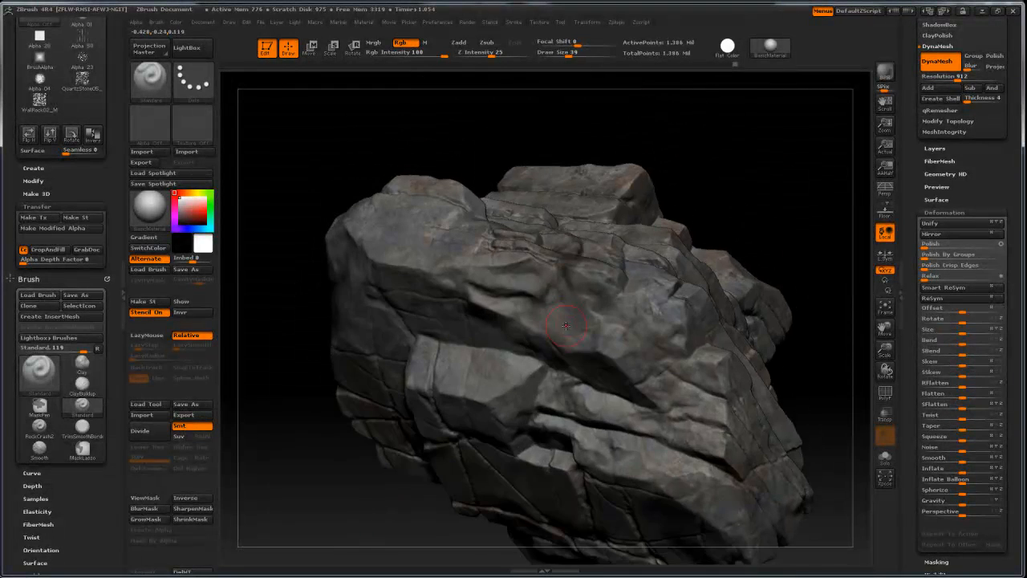
pyautogui.moveTo(325, 473); pyautogui.dragTo(394, 413)
# Step: Paint the darkened texture through the inverted stencil over the cracked layers and angular blocks at the rock's pointed end
pyautogui.moveTo(650, 406); pyautogui.dragTo(436, 333)
pyautogui.moveTo(497, 452); pyautogui.dragTo(338, 321)
pyautogui.moveTo(502, 412); pyautogui.dragTo(505, 338)
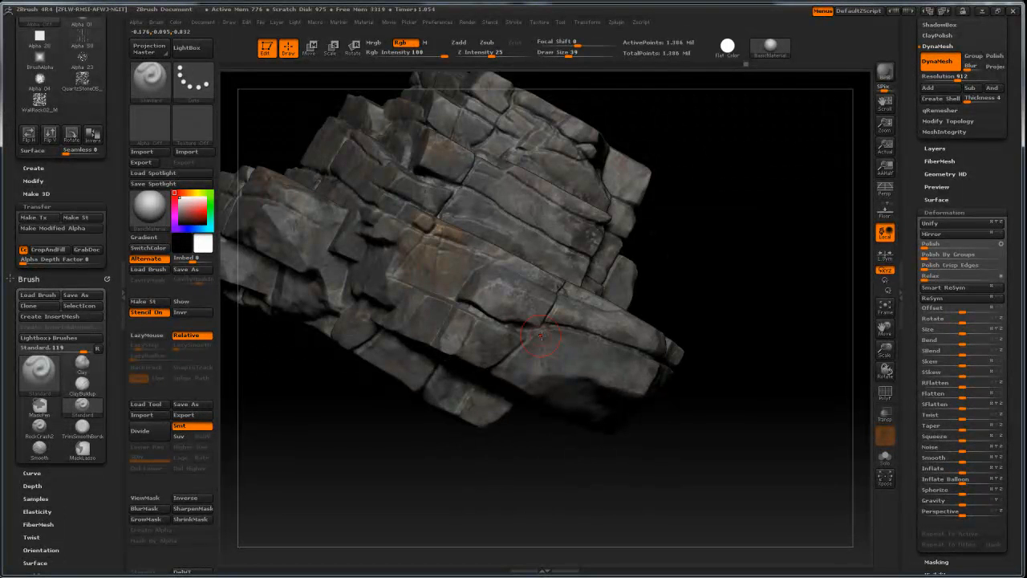
pyautogui.moveTo(394, 458); pyautogui.dragTo(454, 362)
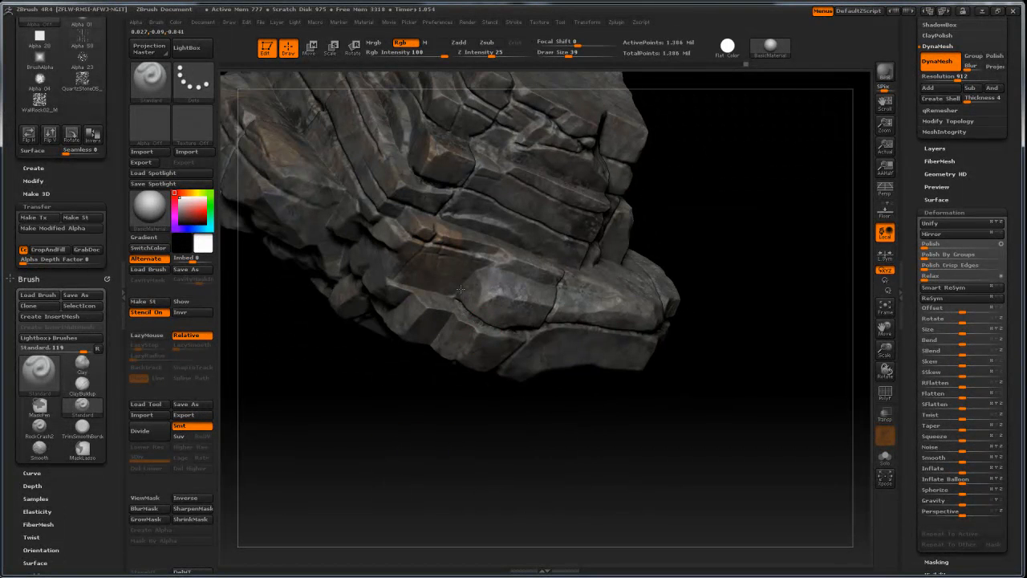
pyautogui.moveTo(367, 328); pyautogui.dragTo(370, 266)
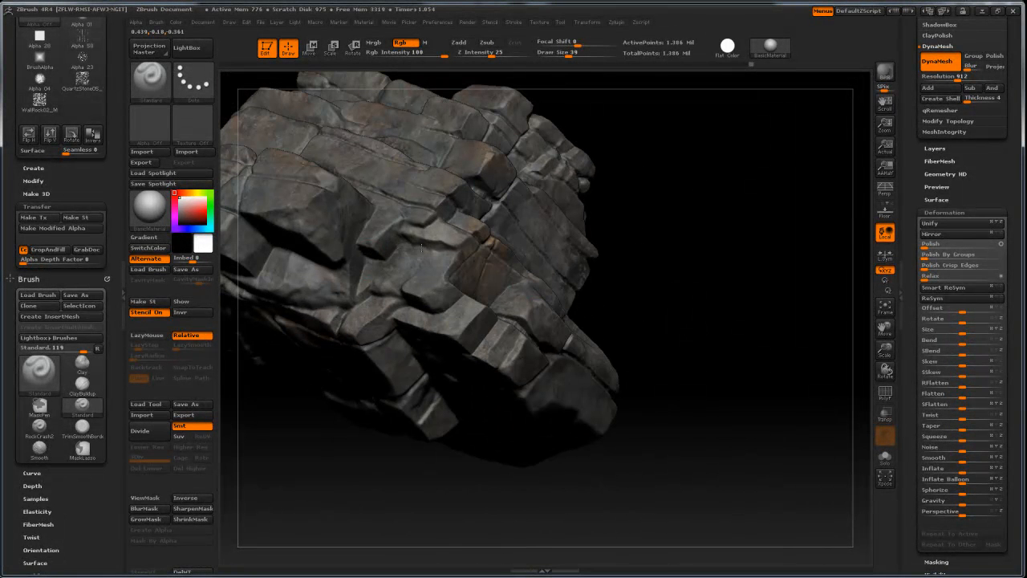
# Step: Paint the darkened texture over the stacked horizontal layers and the broad stepped slabs above them
pyautogui.moveTo(676, 220); pyautogui.dragTo(678, 330)
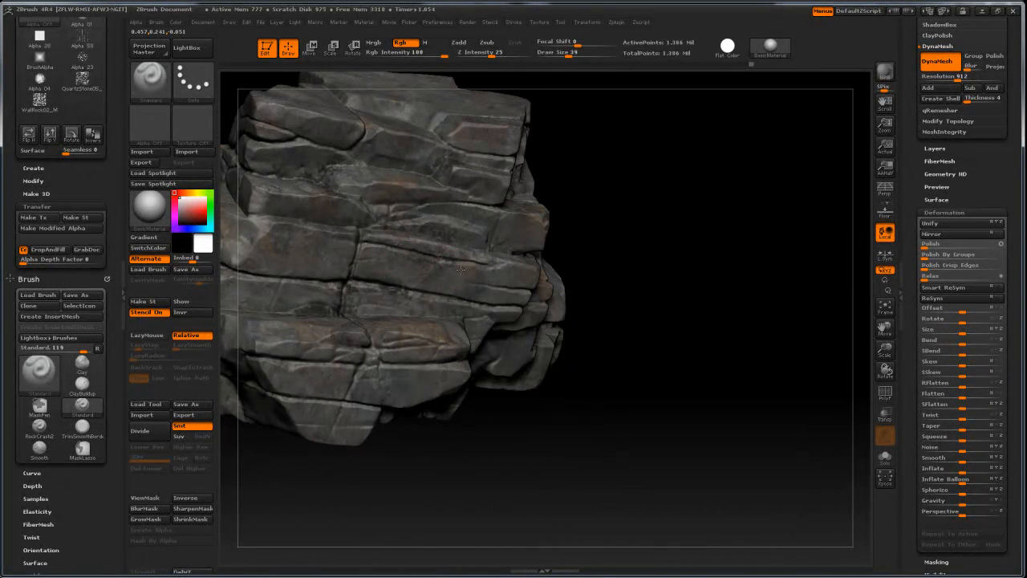
pyautogui.moveTo(586, 259); pyautogui.dragTo(499, 236)
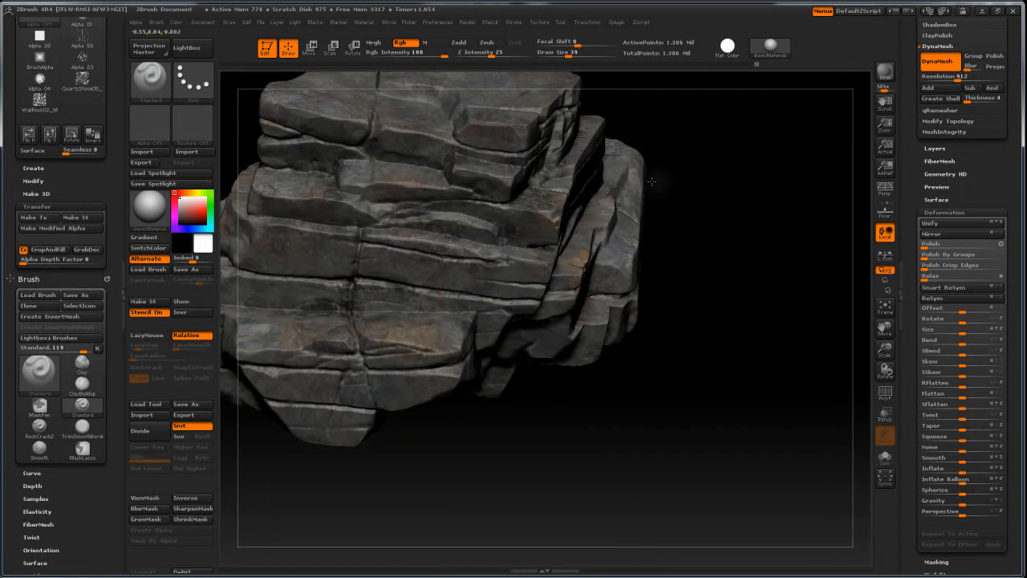
pyautogui.moveTo(705, 265); pyautogui.dragTo(674, 297)
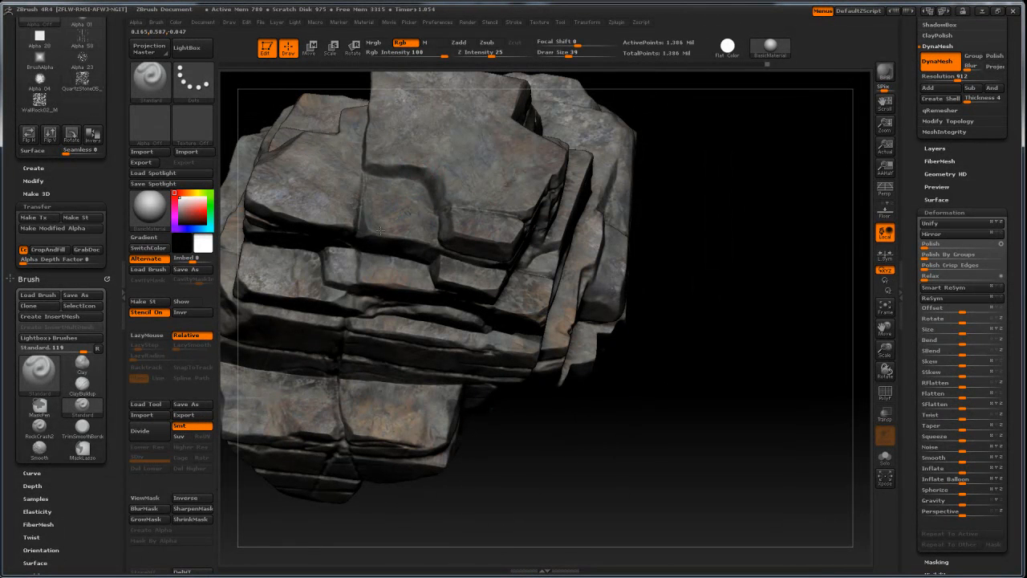
pyautogui.moveTo(690, 345); pyautogui.dragTo(620, 345)
# Step: Paint the darkened texture over the raised top block and the cracked faces below it
pyautogui.moveTo(639, 300); pyautogui.dragTo(562, 315)
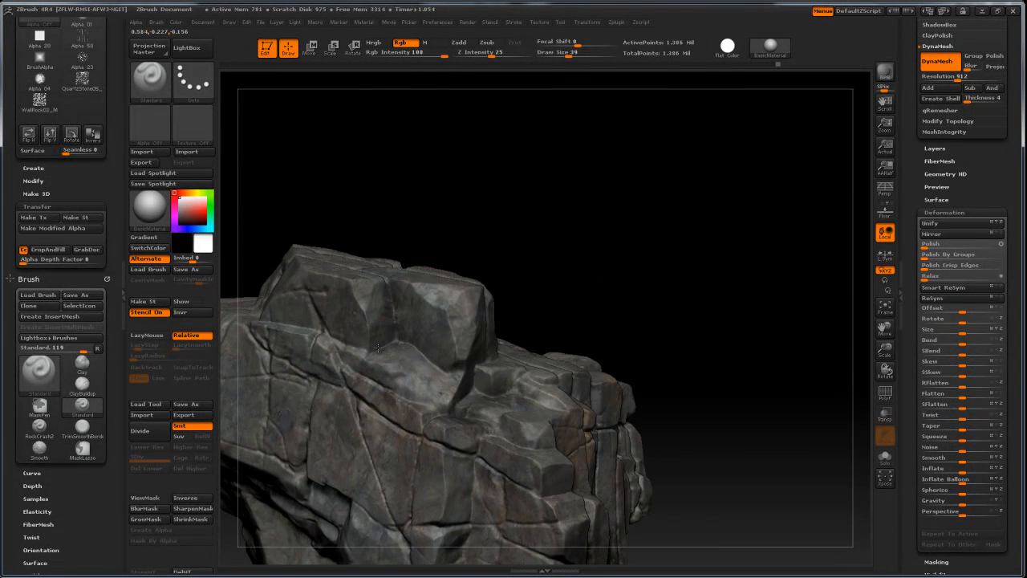
pyautogui.moveTo(580, 259); pyautogui.dragTo(626, 225)
pyautogui.moveTo(417, 290); pyautogui.dragTo(422, 337)
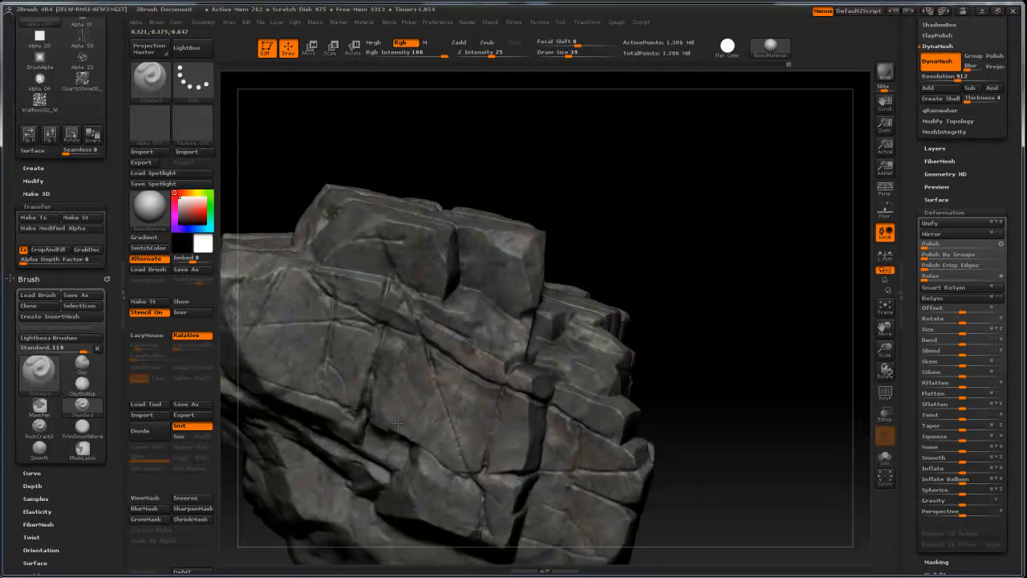
pyautogui.moveTo(624, 238); pyautogui.dragTo(388, 308)
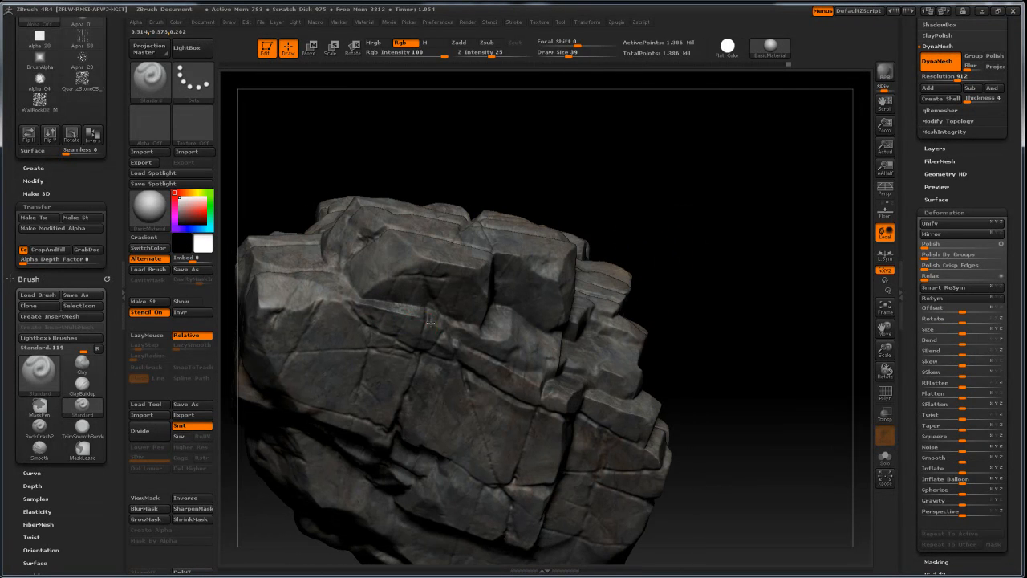
pyautogui.moveTo(506, 266); pyautogui.dragTo(363, 279)
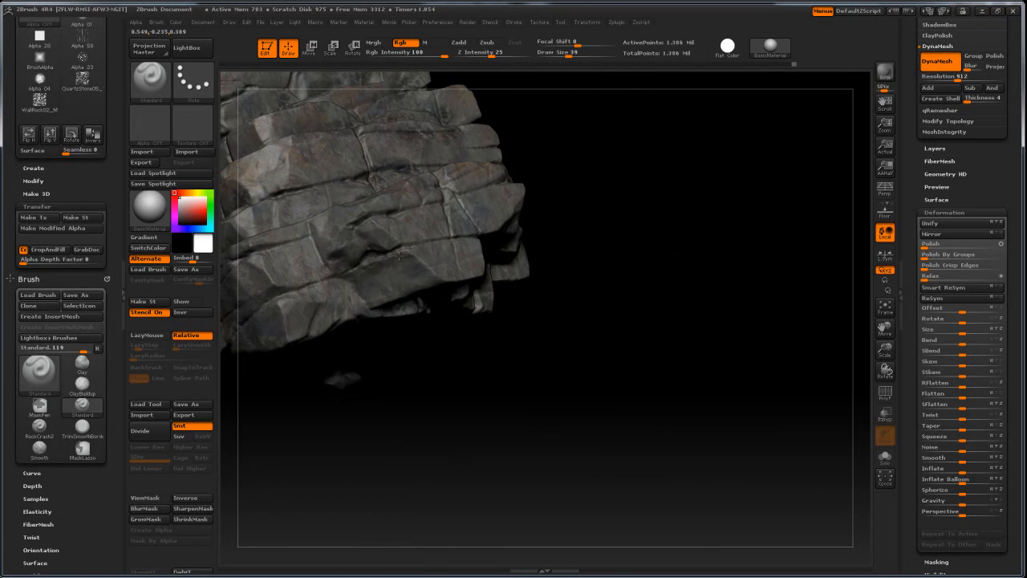
# Step: Paint the darkened texture over the cracked rounded end and the wide slabs around the deep gap
pyautogui.moveTo(496, 421); pyautogui.dragTo(495, 341)
pyautogui.moveTo(383, 336); pyautogui.dragTo(333, 361)
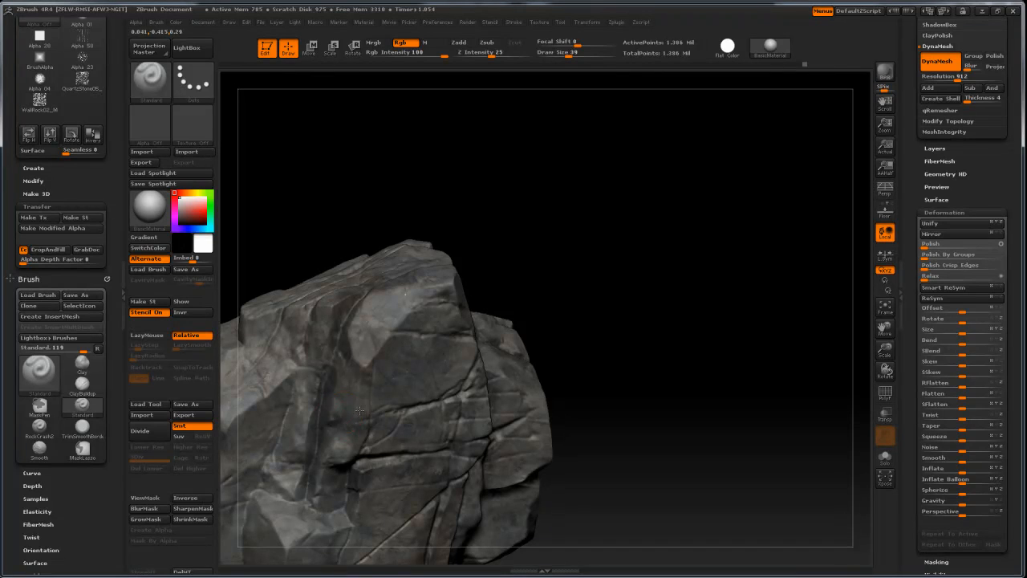
pyautogui.moveTo(524, 359)
pyautogui.mouseDown()
pyautogui.moveTo(635, 166)
pyautogui.moveTo(671, 236)
pyautogui.moveTo(667, 248)
pyautogui.moveTo(675, 224)
pyautogui.moveTo(719, 268)
pyautogui.moveTo(724, 337)
pyautogui.moveTo(773, 245)
pyautogui.moveTo(751, 305)
pyautogui.moveTo(433, 318)
pyautogui.mouseUp()
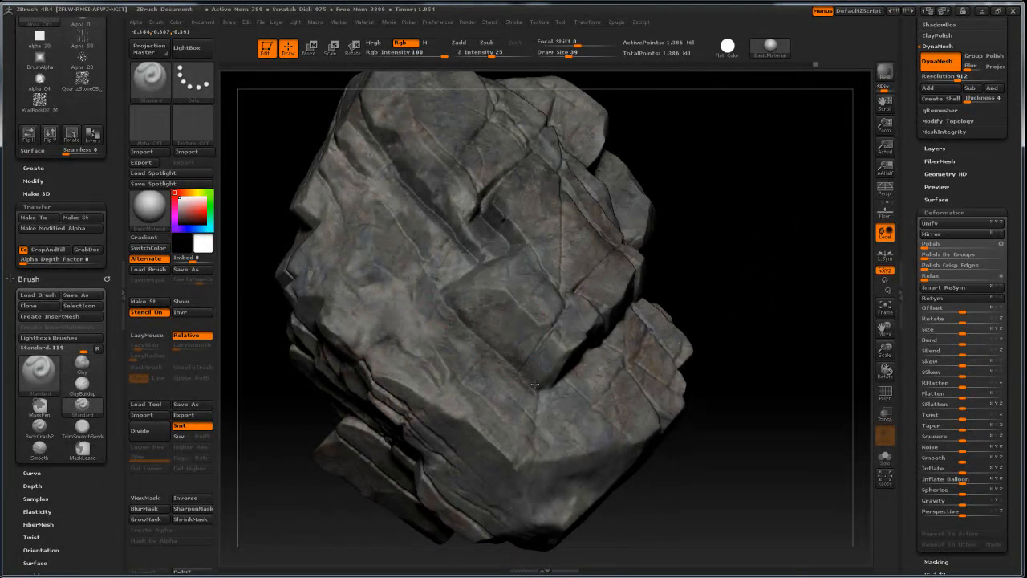
pyautogui.moveTo(740, 240); pyautogui.dragTo(533, 303)
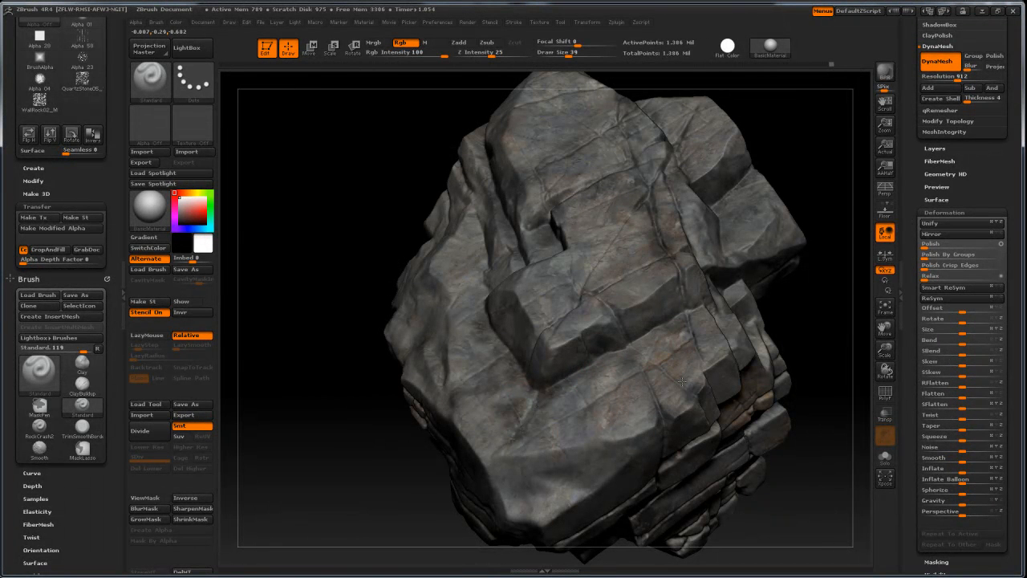
# Step: Paint the darkened texture down the uneven rock face and its narrow side layers
pyautogui.moveTo(317, 493); pyautogui.dragTo(497, 481)
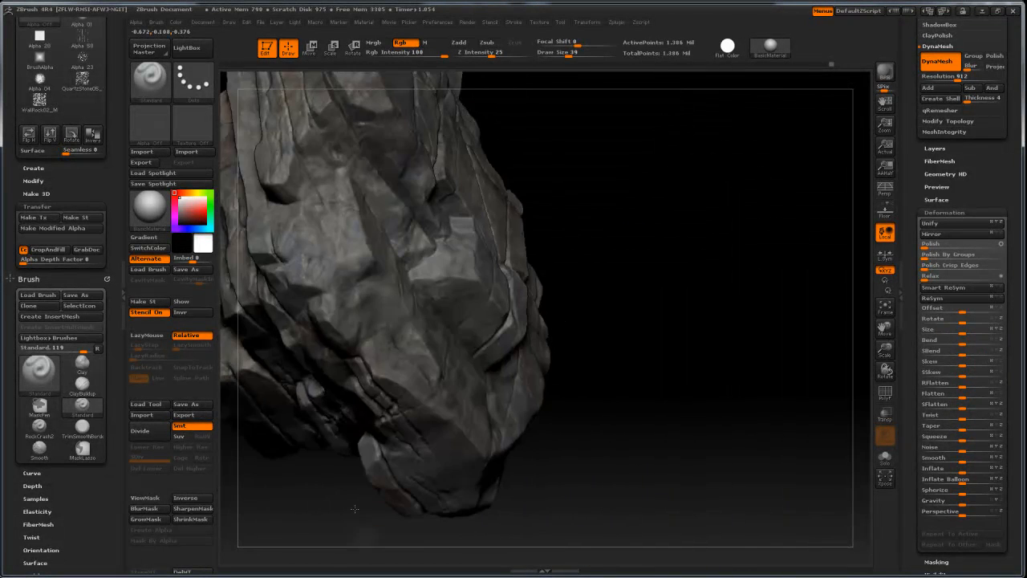
pyautogui.keyDown('alt'); pyautogui.moveTo(619, 189); pyautogui.dragTo(661, 311); pyautogui.keyUp('alt')
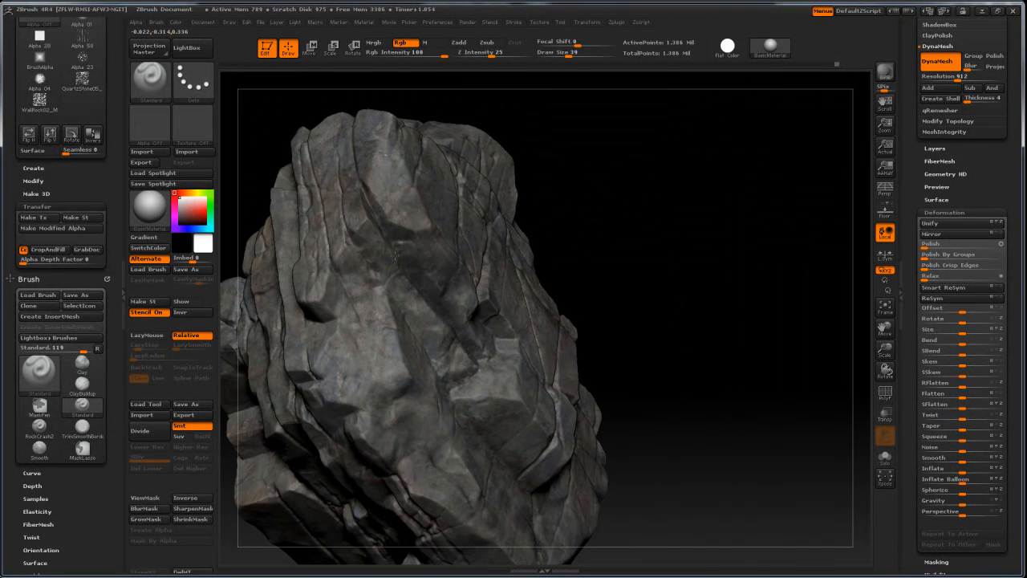
pyautogui.moveTo(570, 235); pyautogui.dragTo(457, 257)
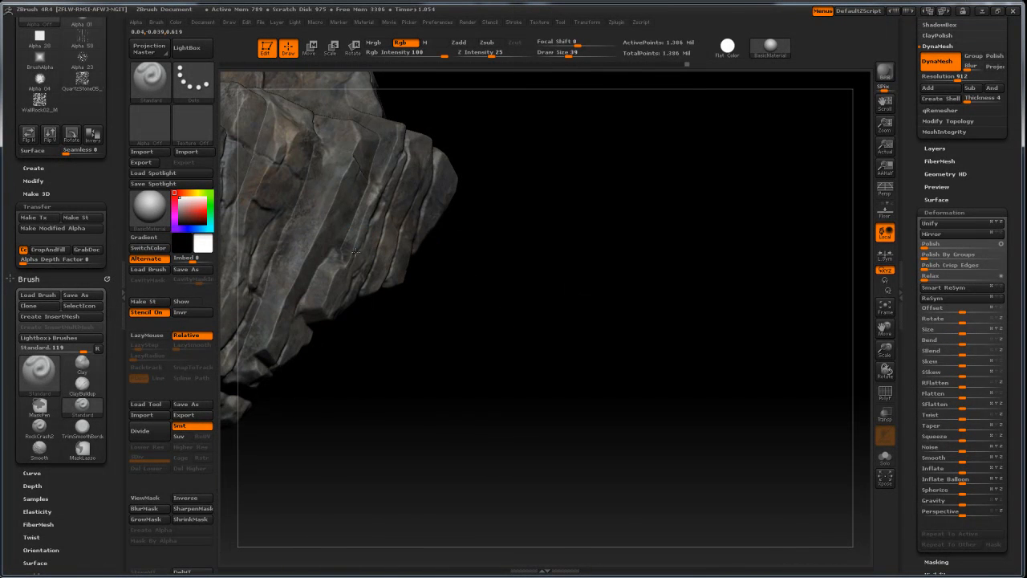
# Step: Paint the darkened texture over the remaining overhanging ledges and the blocky layers of the adjoining end
pyautogui.moveTo(538, 300); pyautogui.dragTo(606, 370)
pyautogui.keyDown('alt'); pyautogui.moveTo(460, 364); pyautogui.dragTo(491, 269); pyautogui.keyUp('alt')
pyautogui.moveTo(460, 444); pyautogui.dragTo(494, 259)
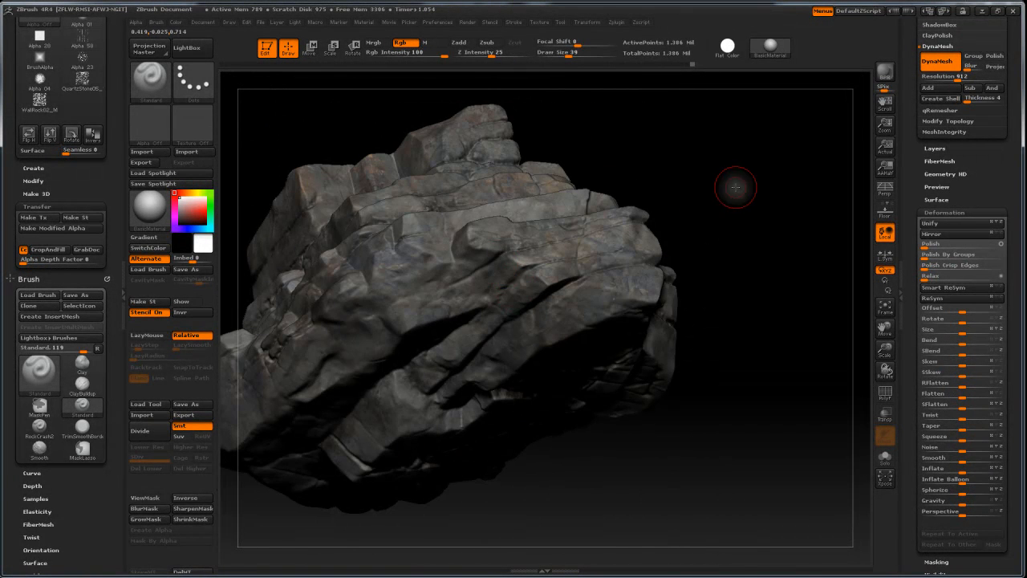
pyautogui.moveTo(733, 188); pyautogui.dragTo(546, 237)
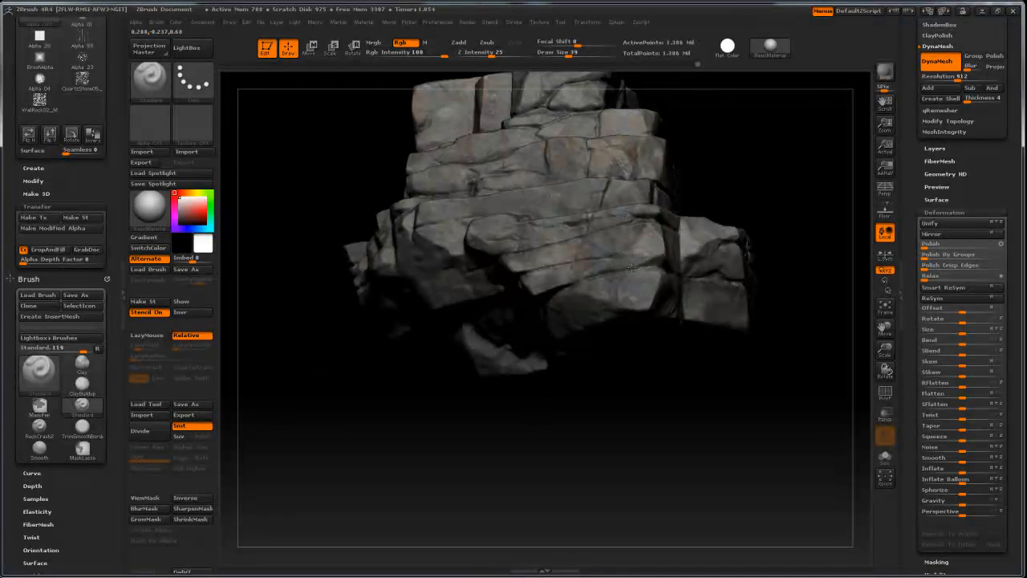
pyautogui.moveTo(515, 428); pyautogui.dragTo(492, 445)
pyautogui.moveTo(547, 463); pyautogui.dragTo(536, 410)
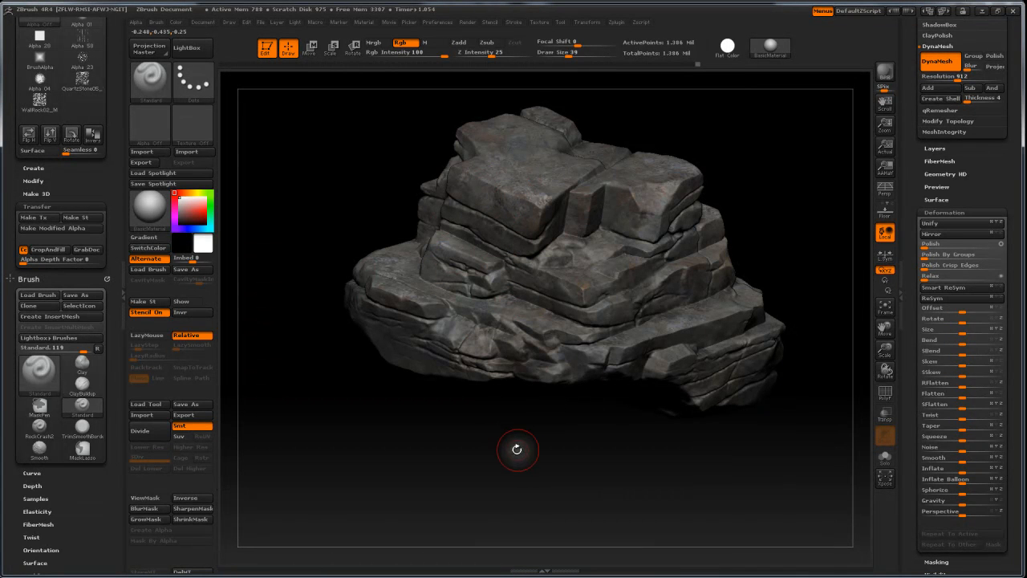
pyautogui.keyDown('alt'); pyautogui.moveTo(513, 449); pyautogui.dragTo(470, 454); pyautogui.keyUp('alt')
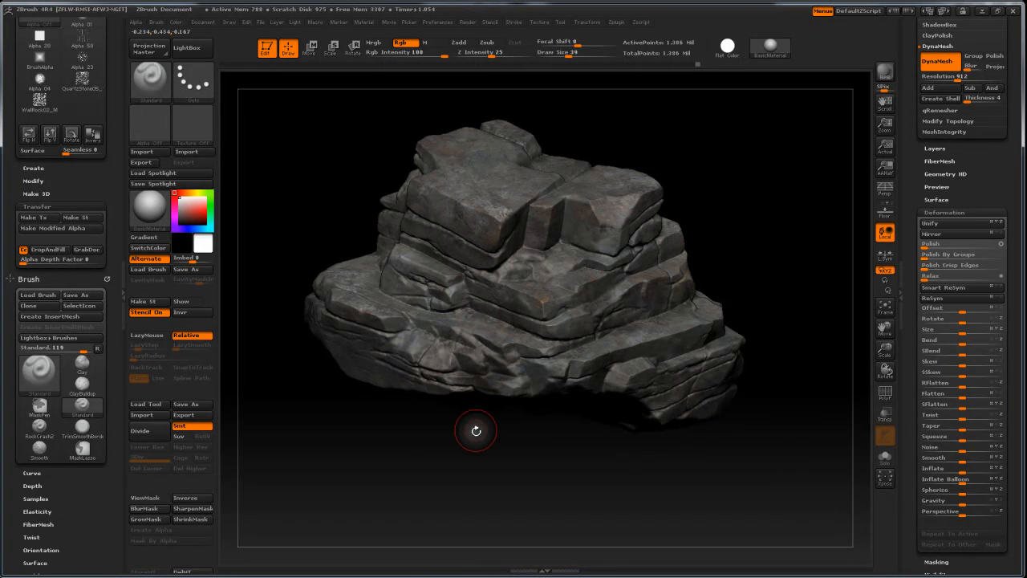
pyautogui.moveTo(514, 423); pyautogui.dragTo(512, 445)
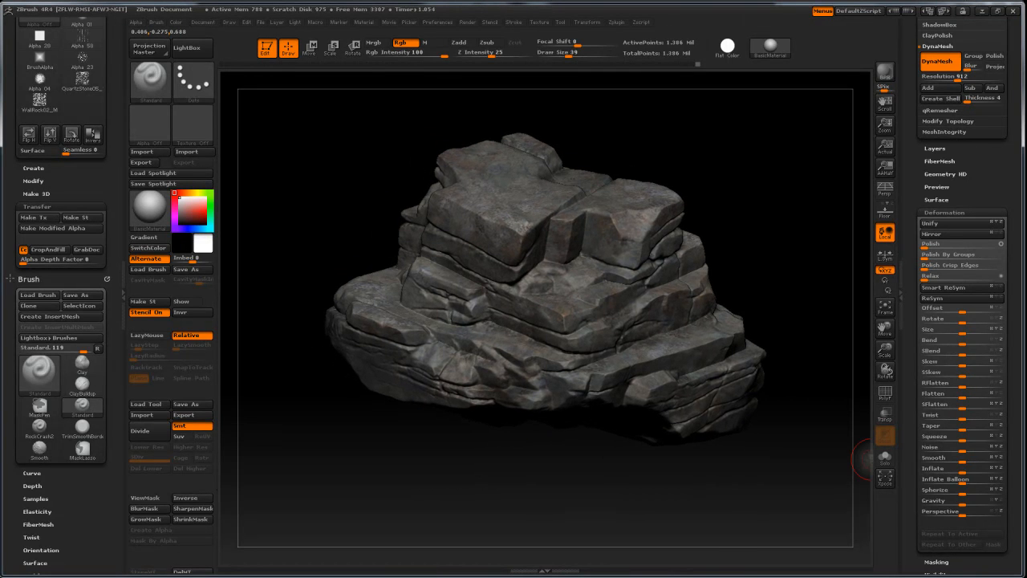